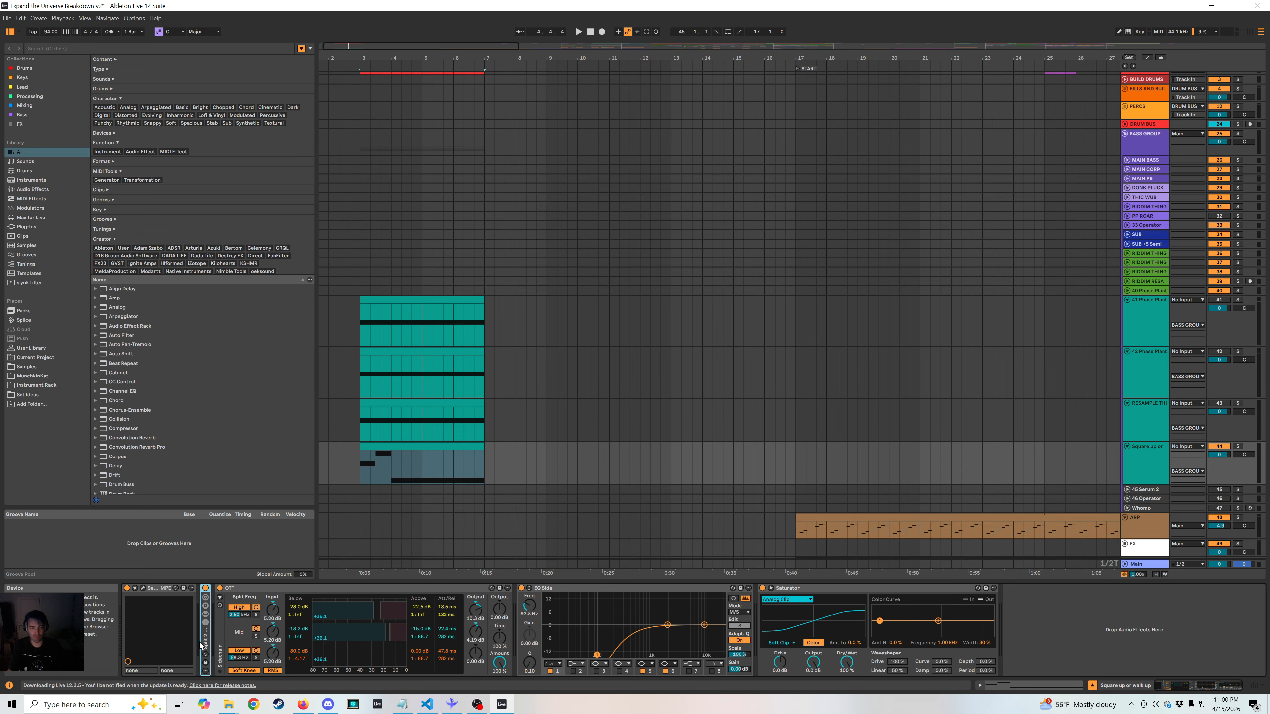
# Inspect the Snap Heap effect in the Split 2 Band rack's Mid-High chain, close its window and fold the rack.
pyautogui.doubleClick(206, 646)
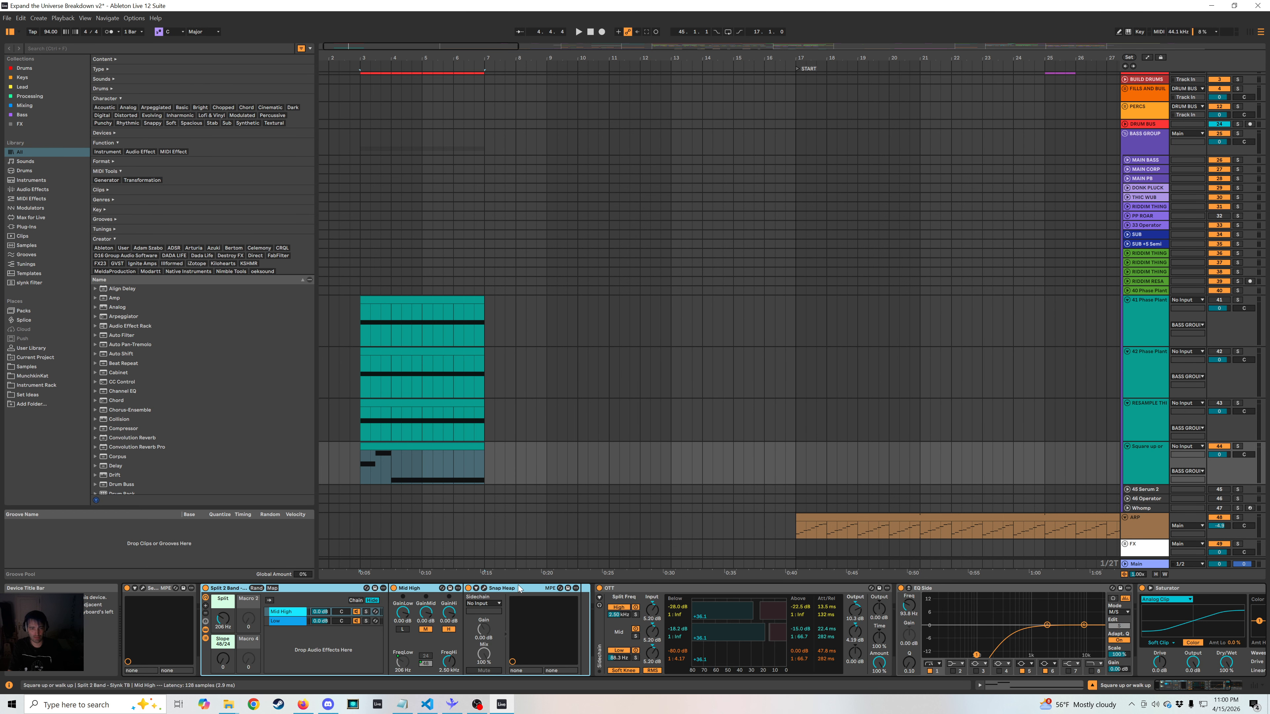
pyautogui.click(484, 588)
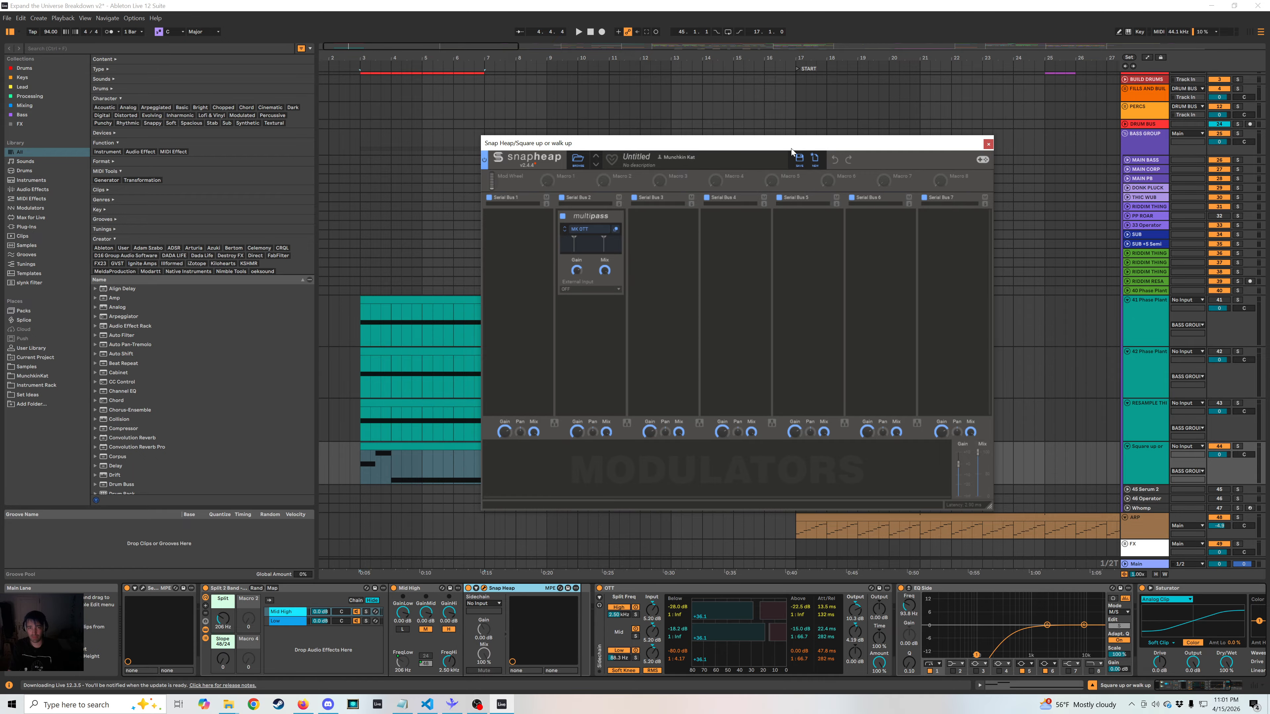
pyautogui.click(988, 144)
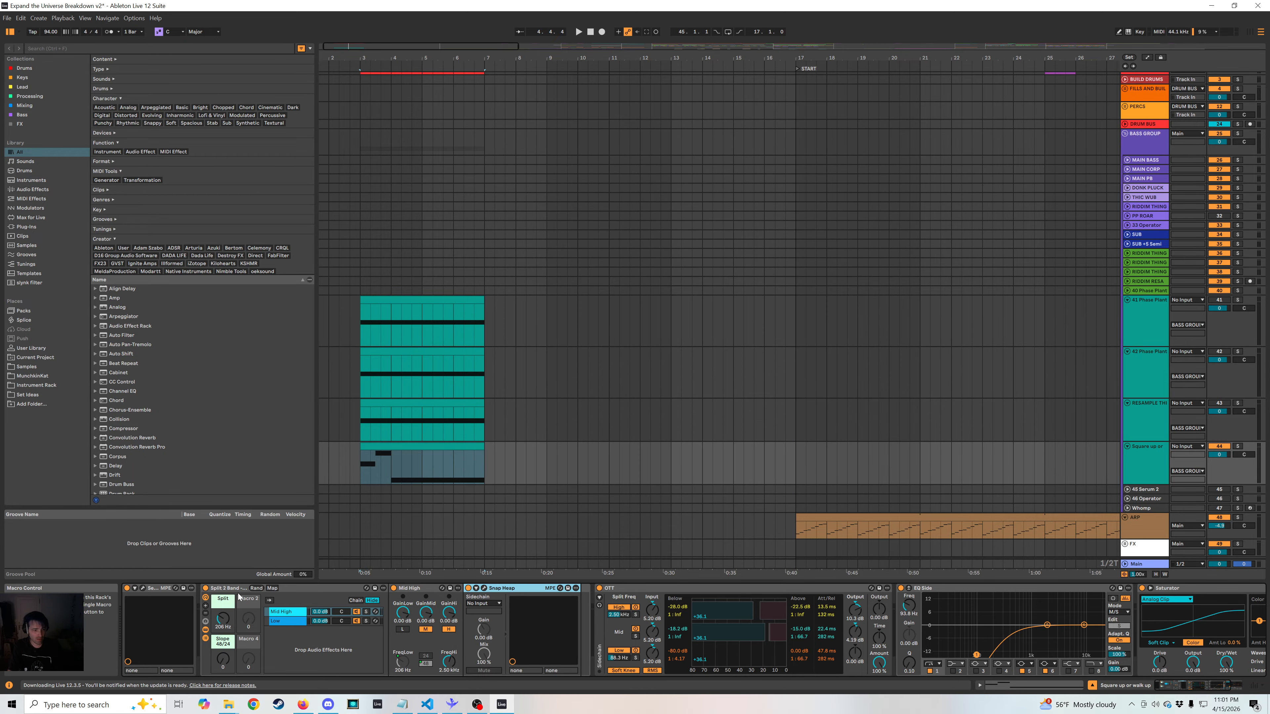
pyautogui.click(228, 589)
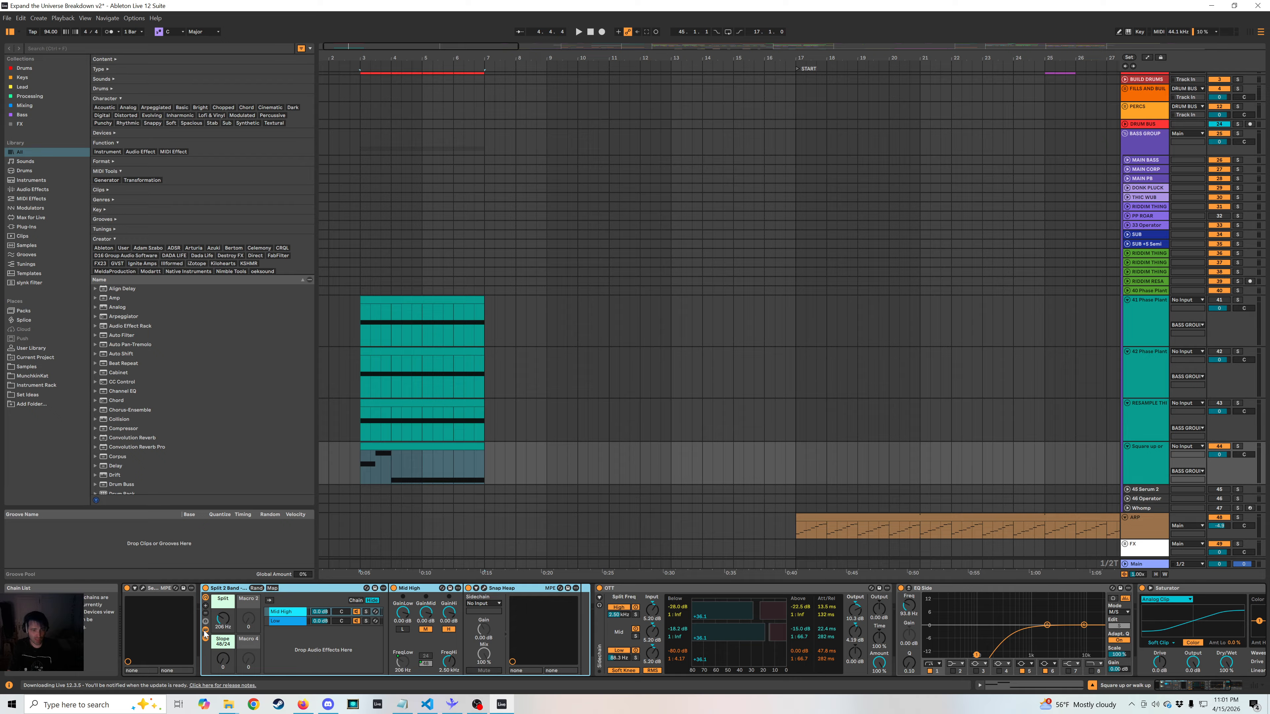
pyautogui.click(299, 612)
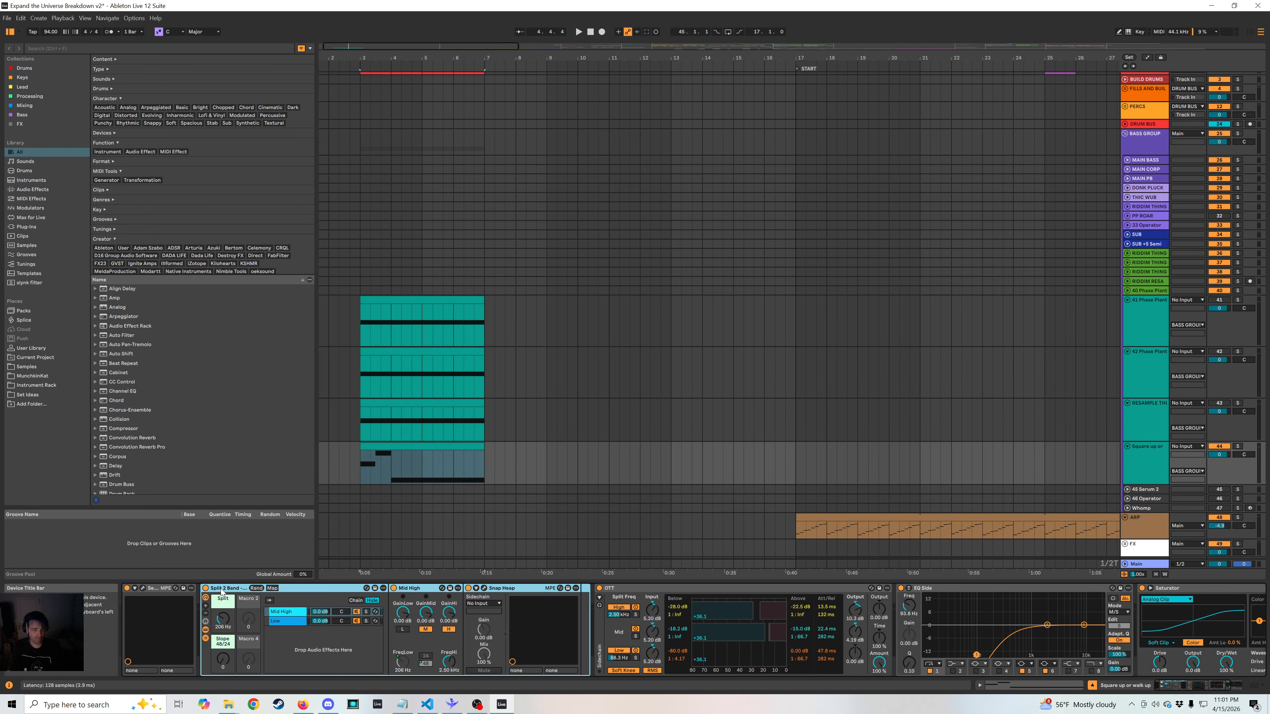
pyautogui.doubleClick(204, 590)
# Open the Serum 2 instrument on the Square up or walk up track and audition its clip with OTT off and on.
pyautogui.click(220, 587)
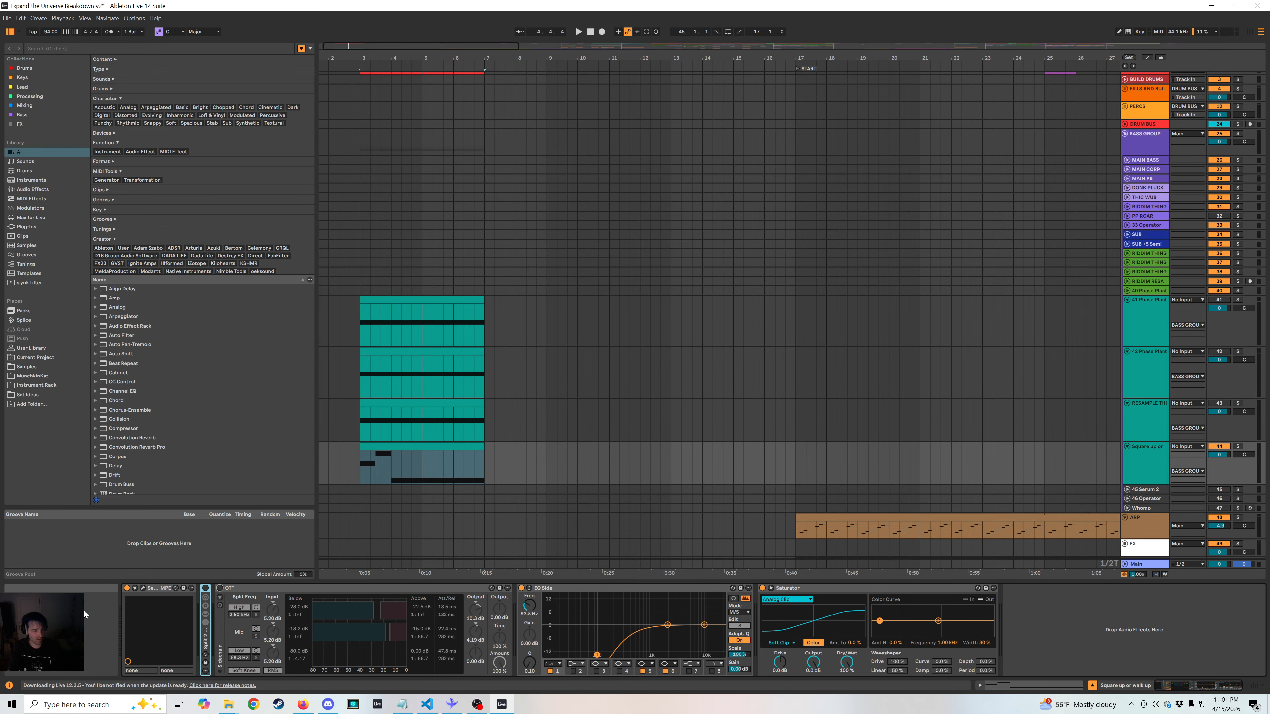
pyautogui.click(143, 589)
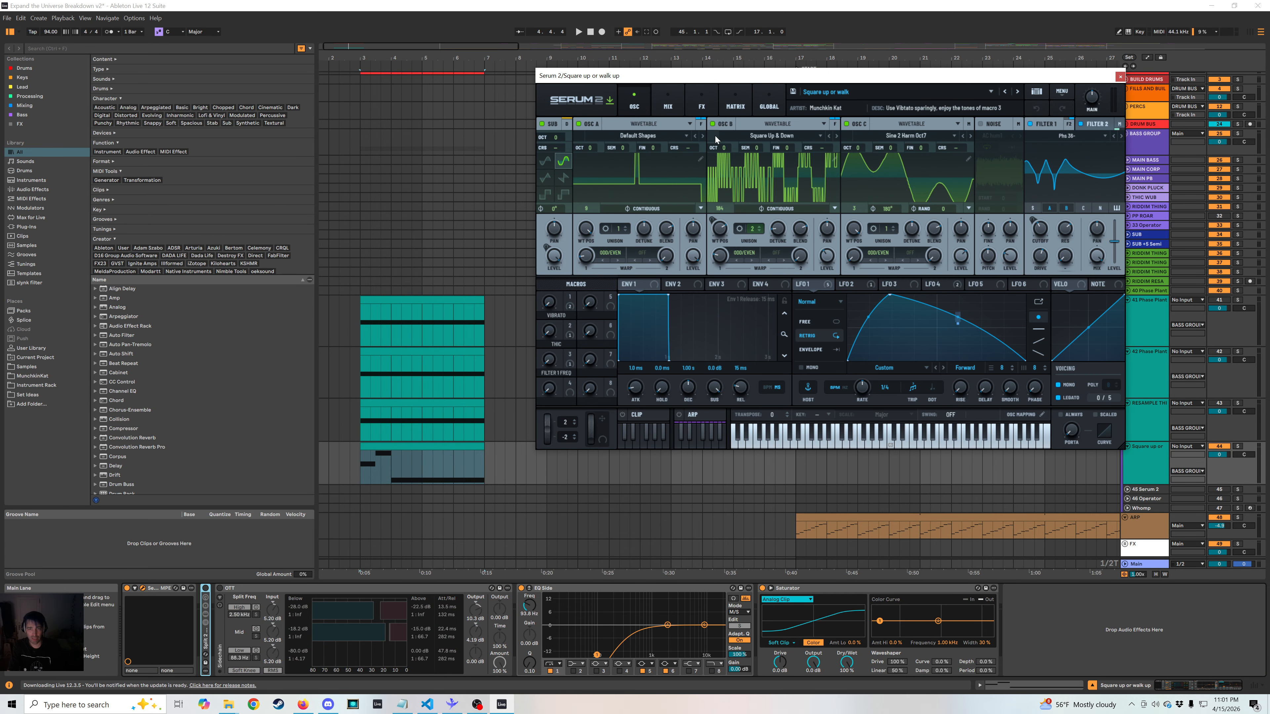
pyautogui.click(426, 445)
pyautogui.press('space')
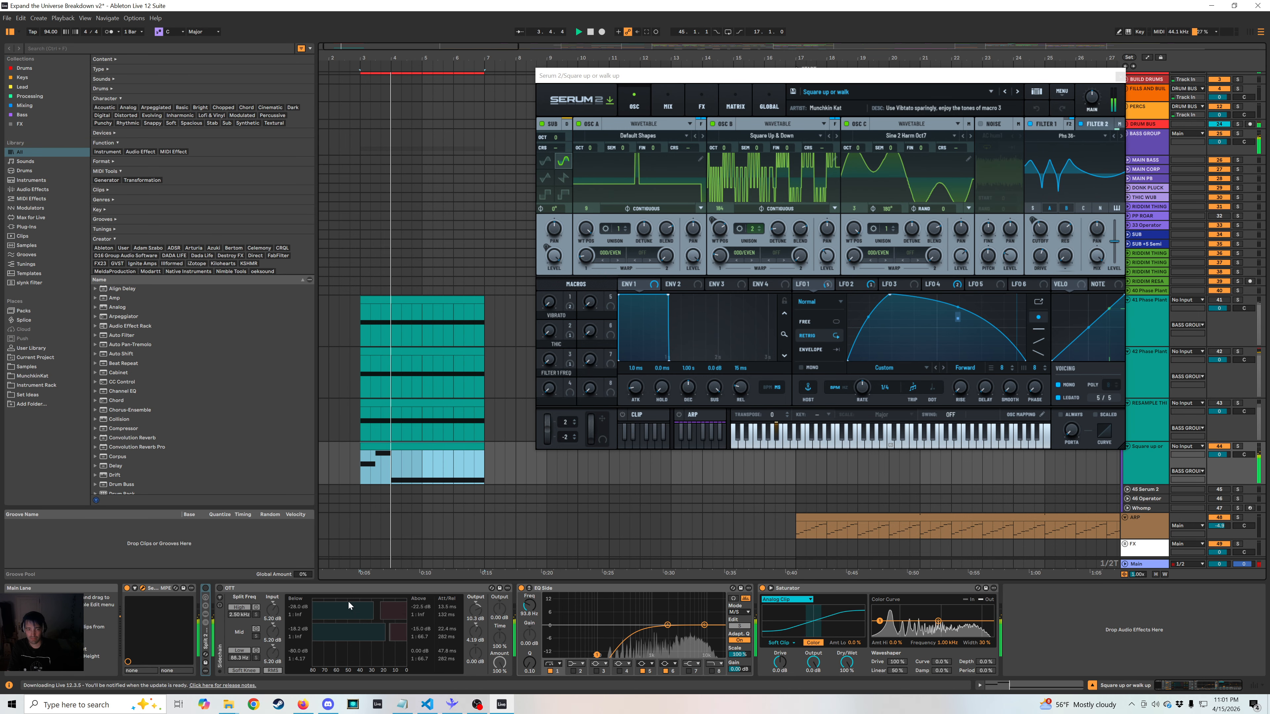
pyautogui.click(227, 591)
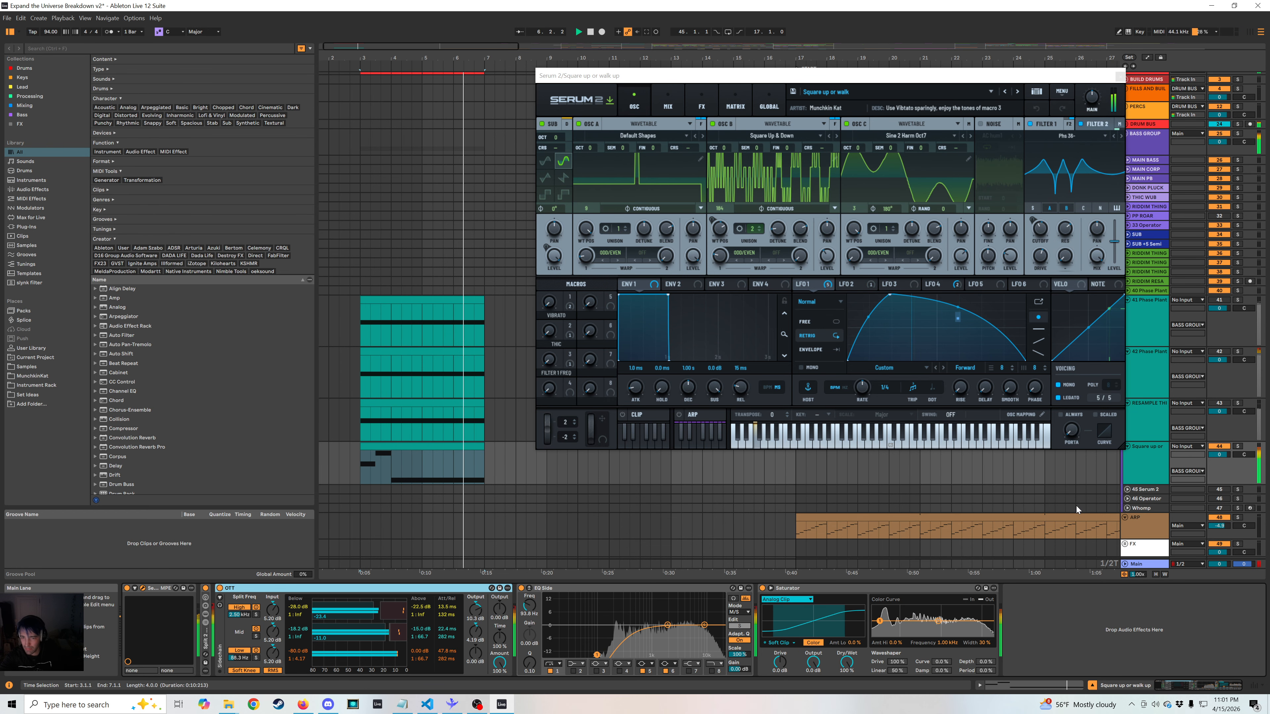
pyautogui.press('space')
pyautogui.press('space')
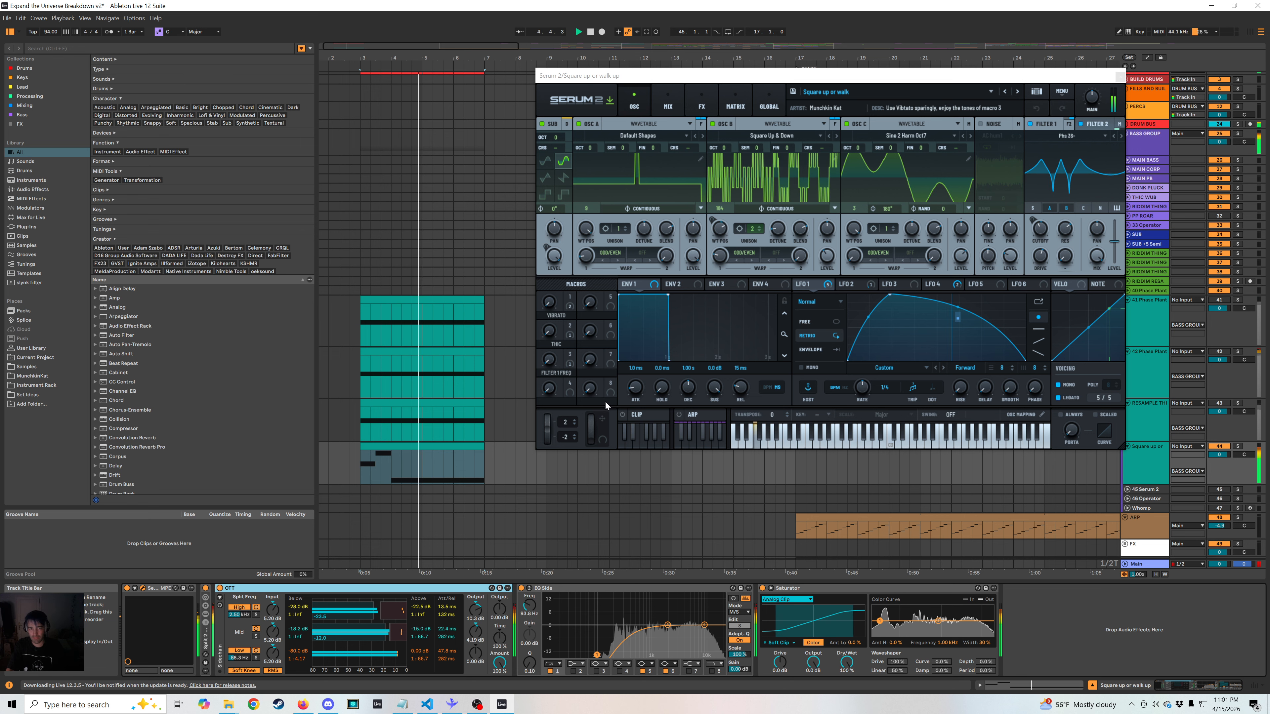
# Select the clip's range from 4.1.1 to 7.1.1, shift the synth window aside and play the selection.
pyautogui.moveTo(391, 472); pyautogui.dragTo(515, 473)
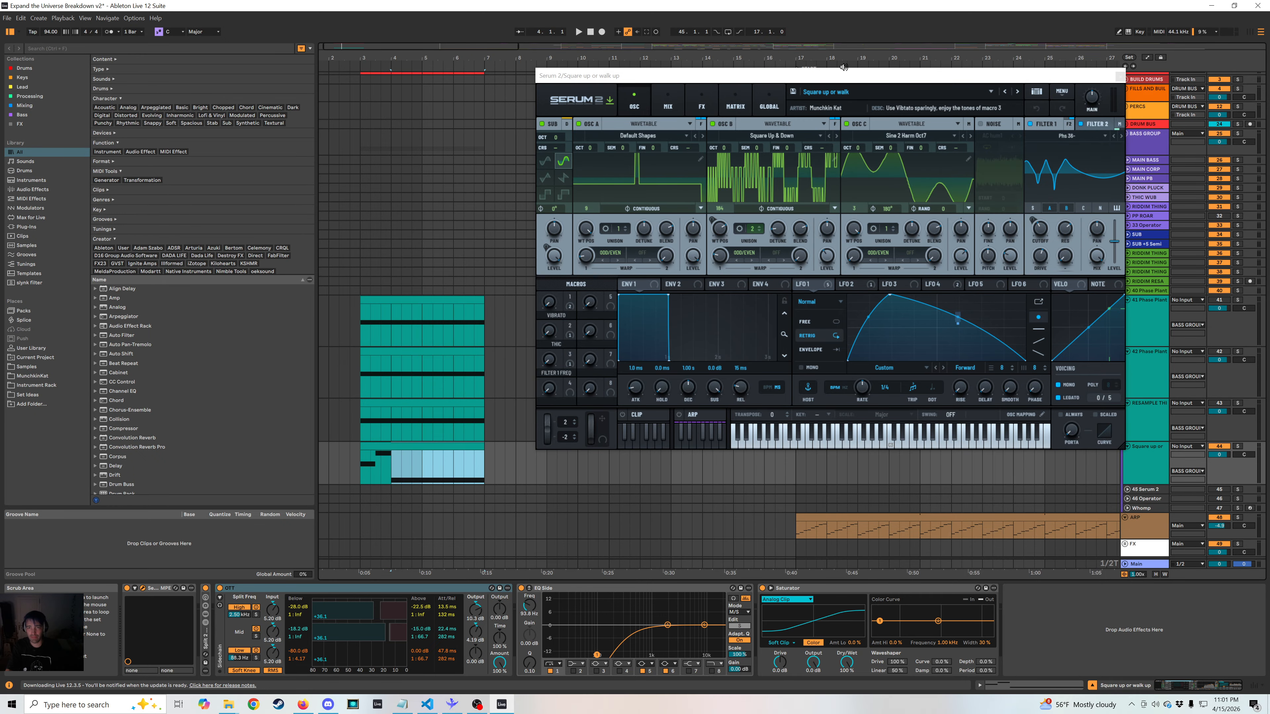
pyautogui.moveTo(845, 77); pyautogui.dragTo(795, 80)
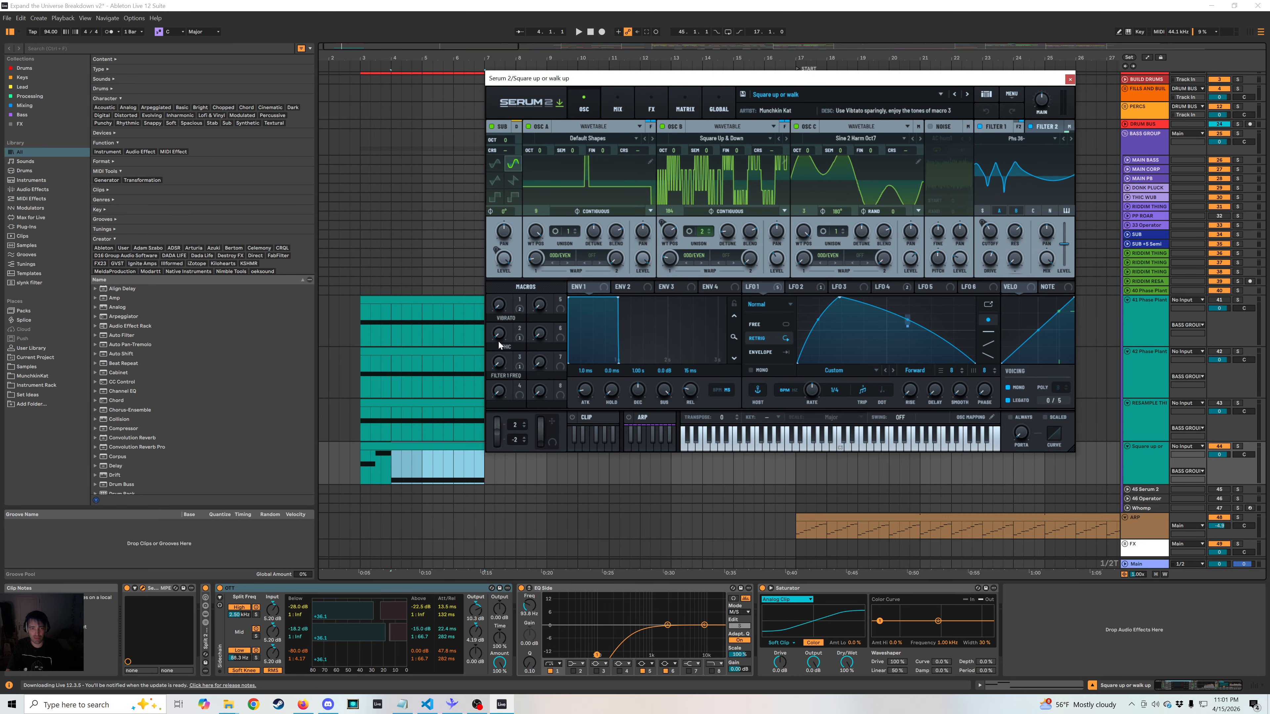
pyautogui.press('space')
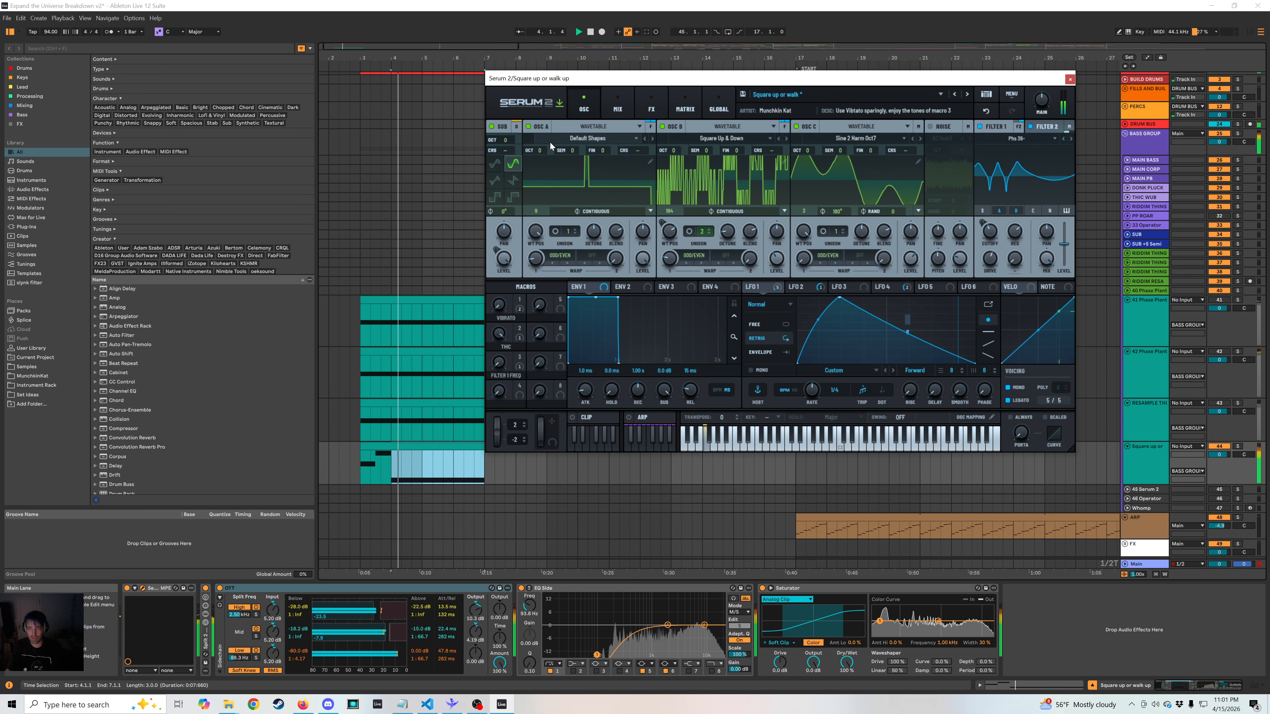
pyautogui.press('space')
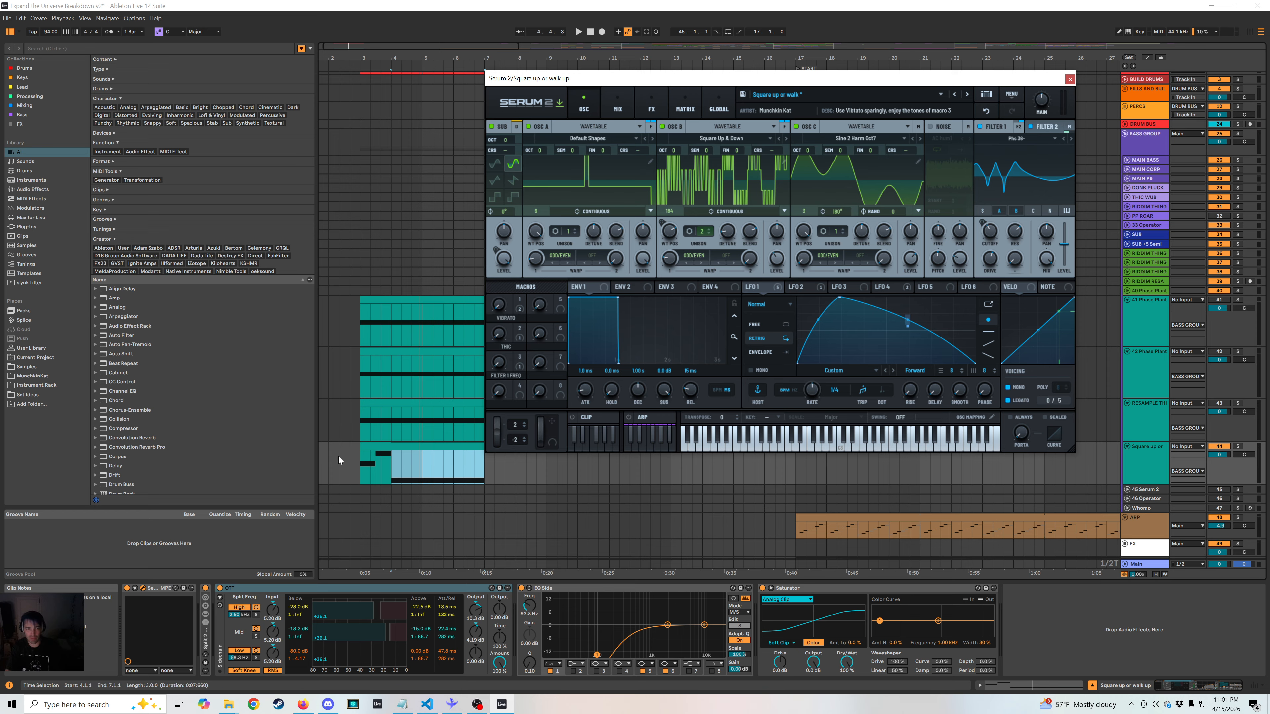
# Play the whole clip in several passes to audition the bass patch and its macros.
pyautogui.click(368, 458)
pyautogui.press('space')
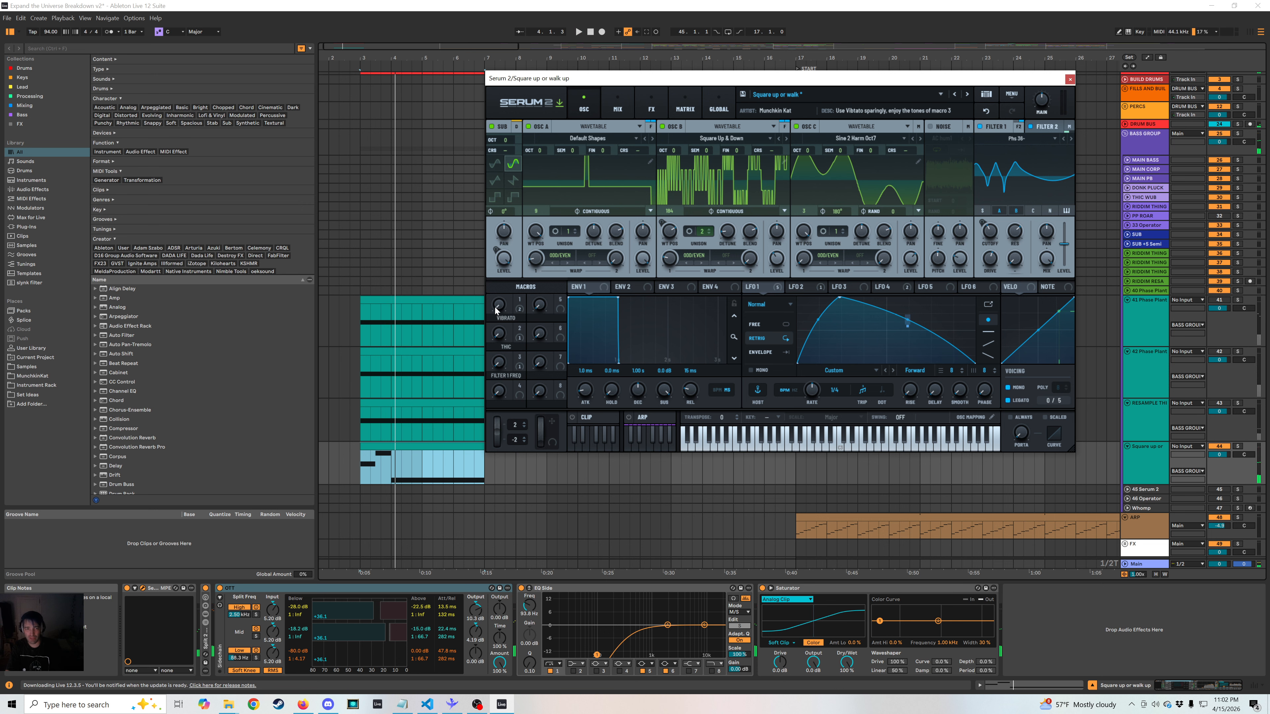
pyautogui.press('space')
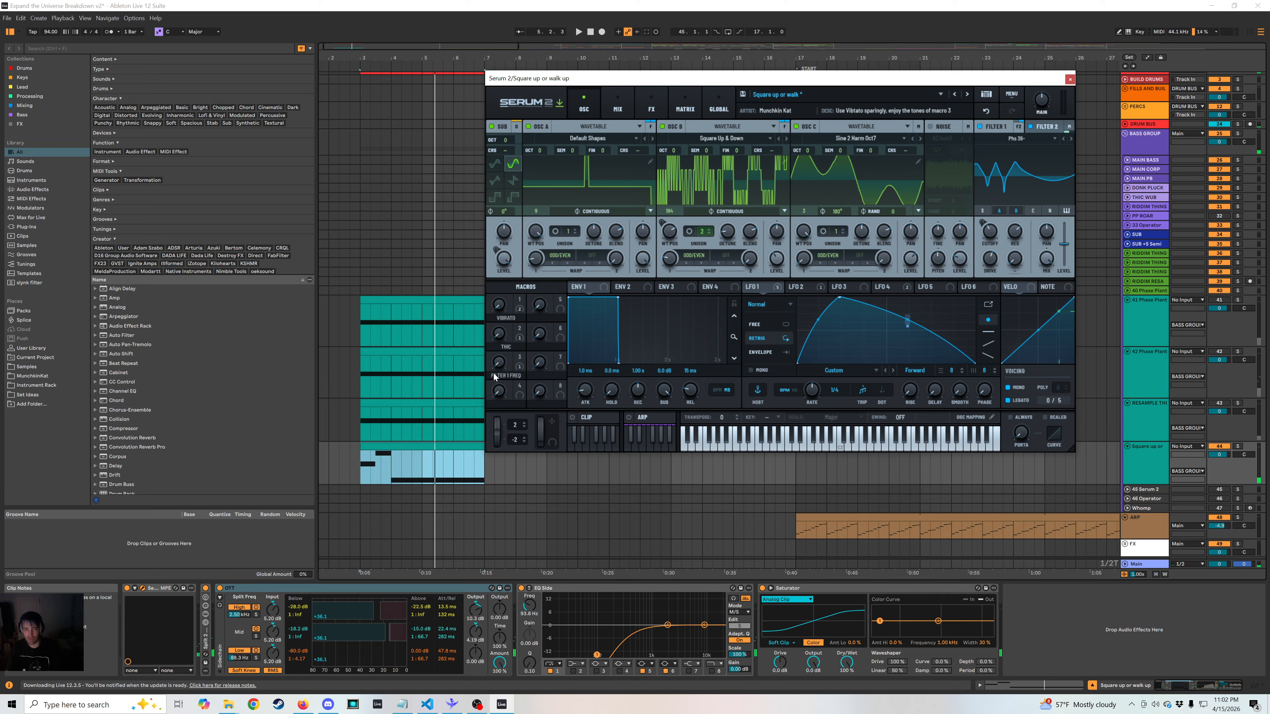
pyautogui.press('space')
pyautogui.press('space')
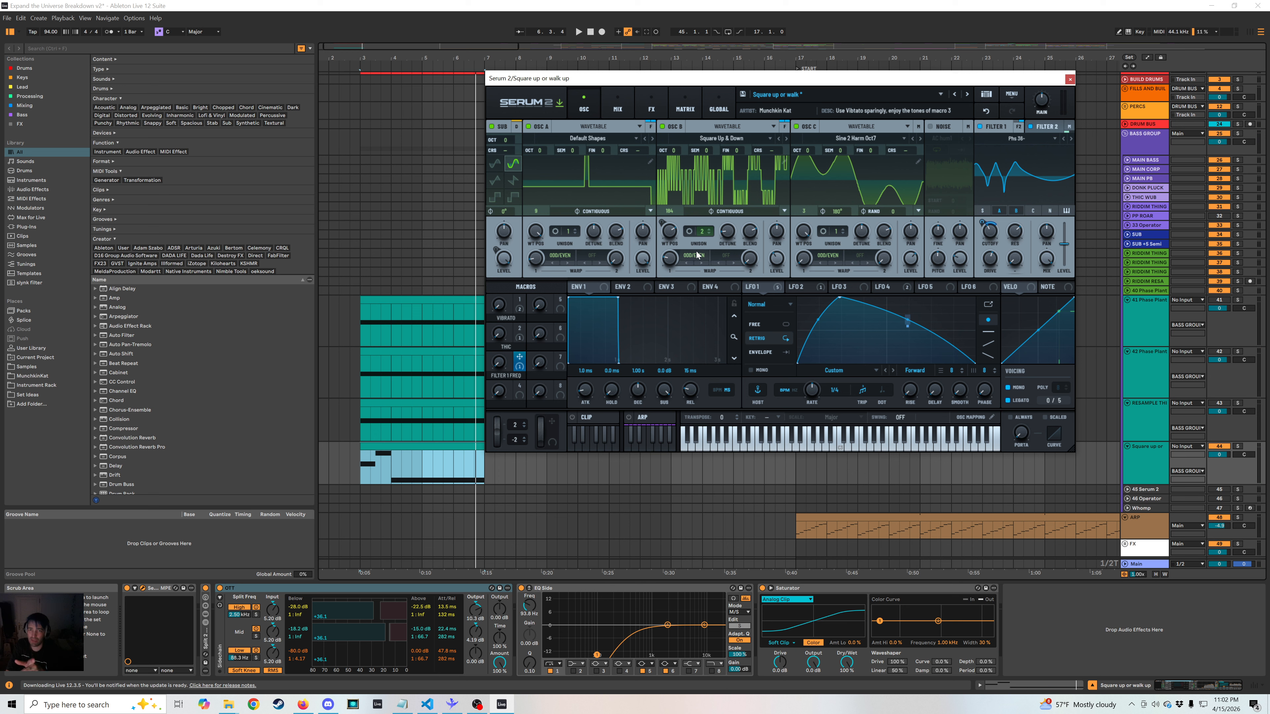
# Try different Odd/Even warp amounts on oscillators B, C and A, undoing the change on oscillator B.
pyautogui.moveTo(671, 262); pyautogui.dragTo(716, 14)
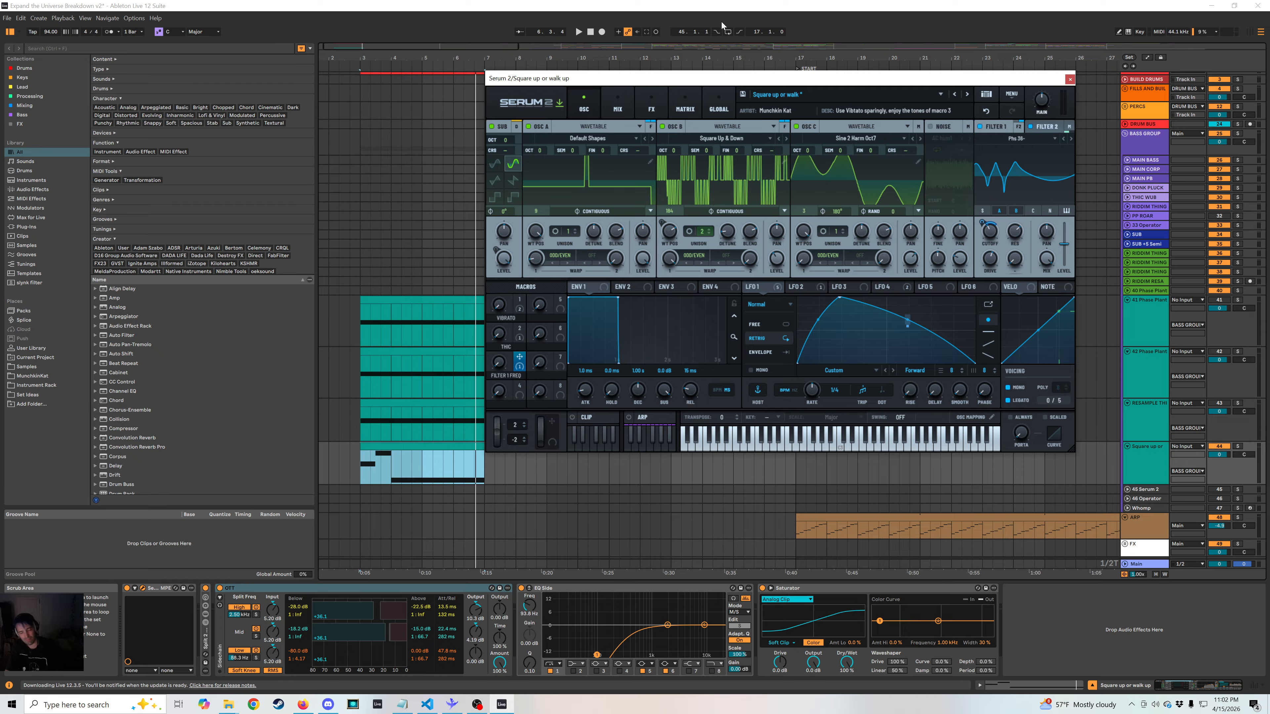
pyautogui.hotkey('ctrl', 'z')
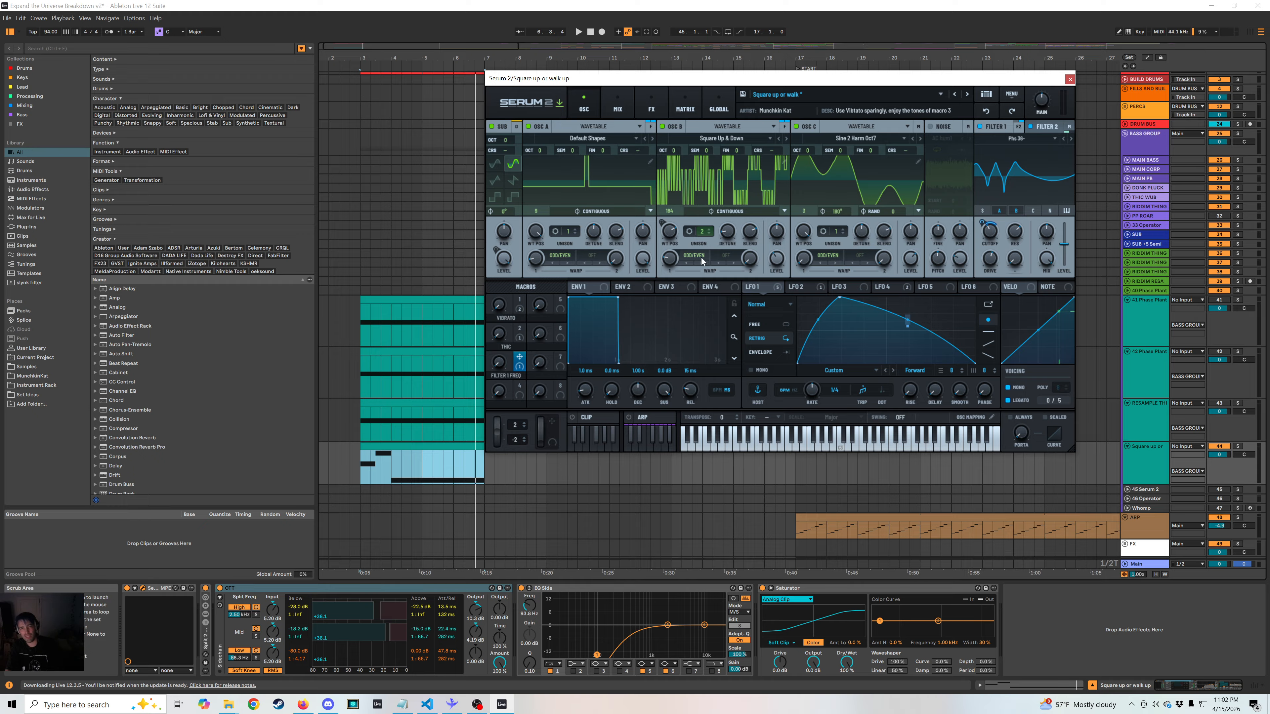
pyautogui.moveTo(809, 263); pyautogui.dragTo(791, 349)
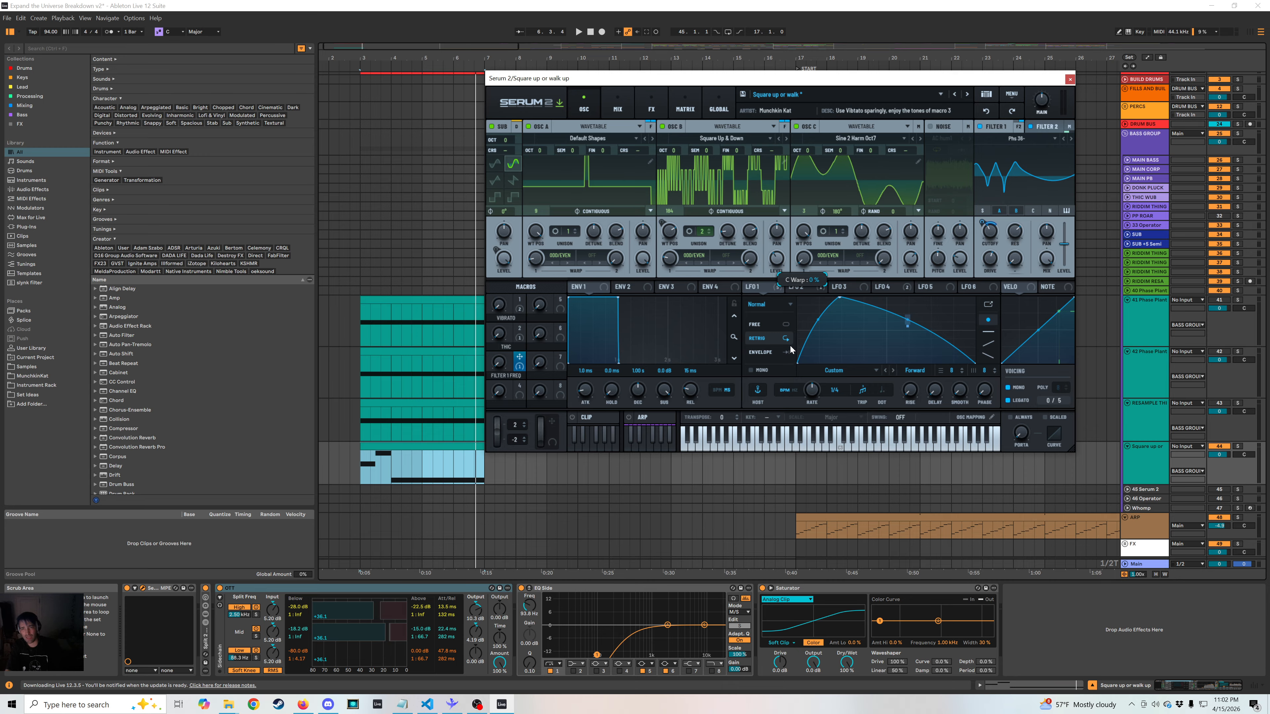
pyautogui.moveTo(809, 192); pyautogui.dragTo(830, 128)
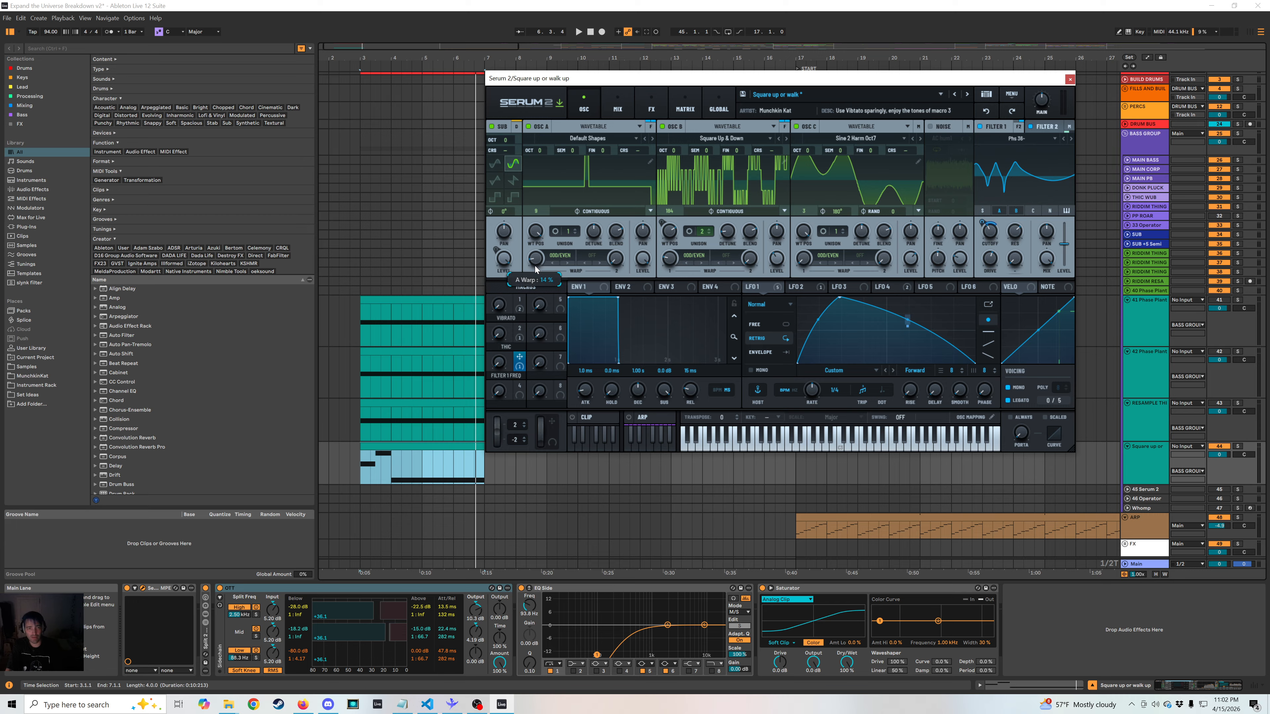
pyautogui.moveTo(536, 259); pyautogui.dragTo(510, 394)
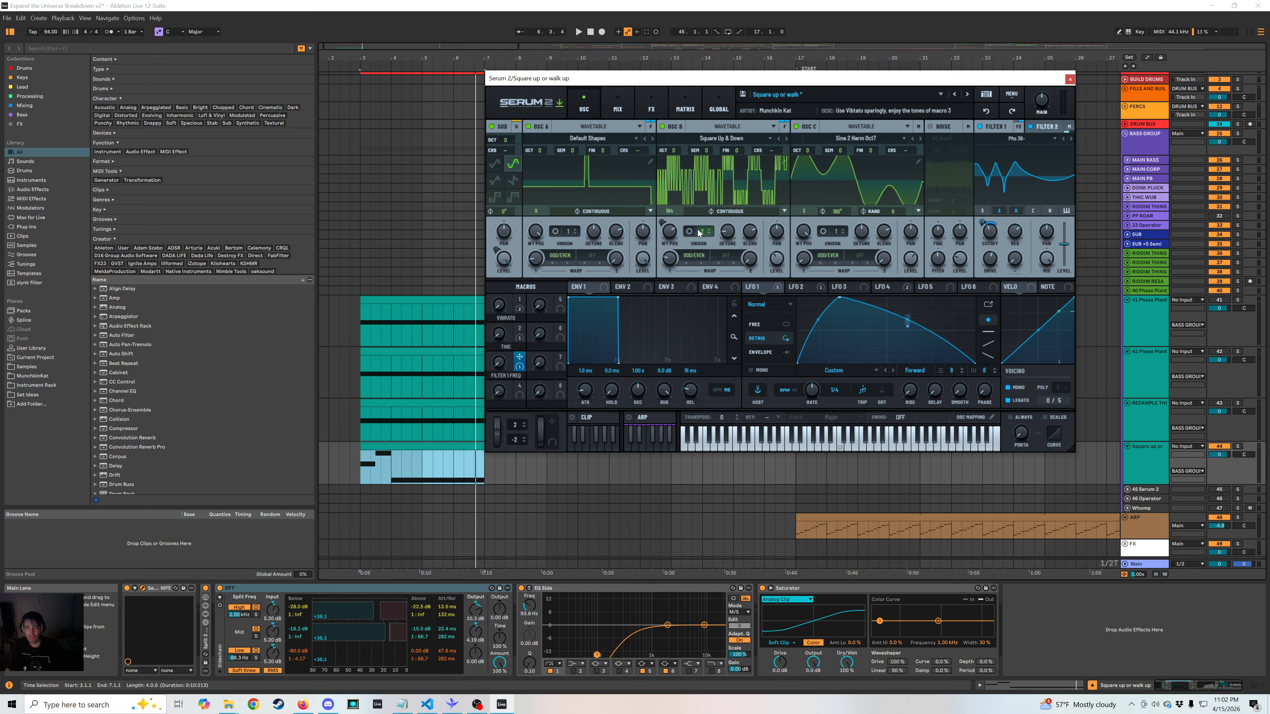
# Check the phase memory options of oscillators B and C without choosing a different one.
pyautogui.click(784, 210)
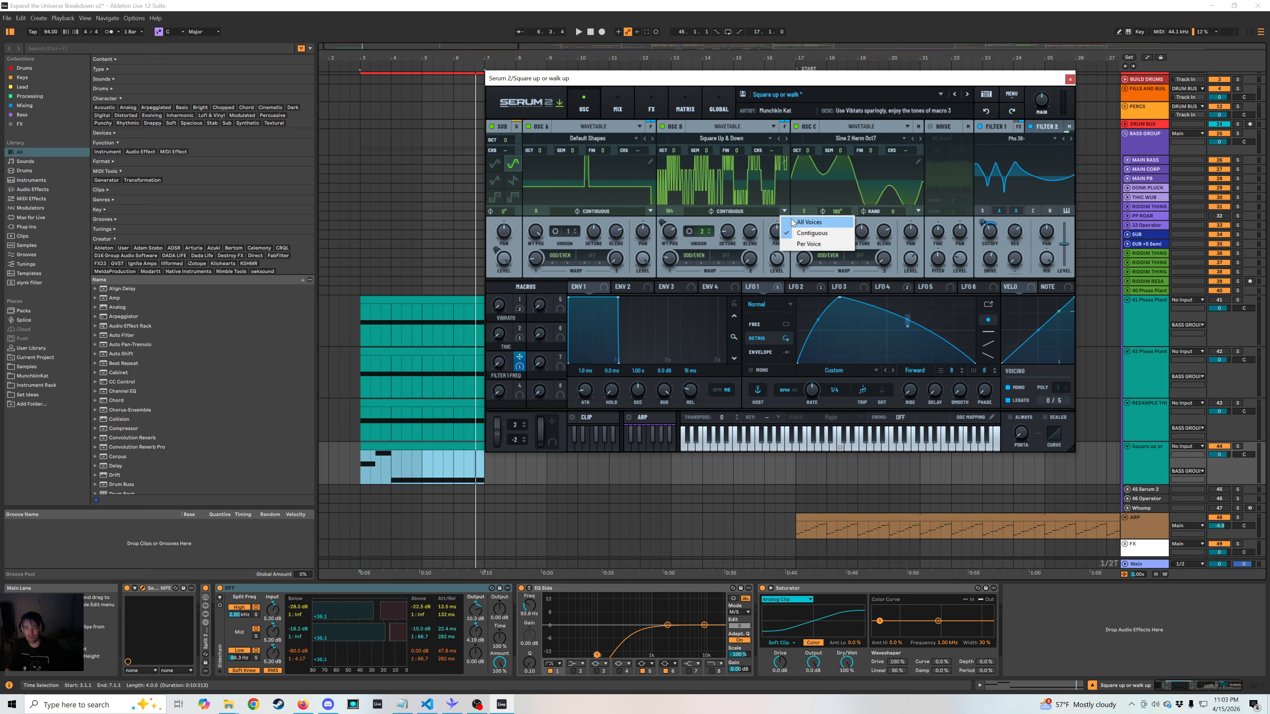
pyautogui.click(770, 211)
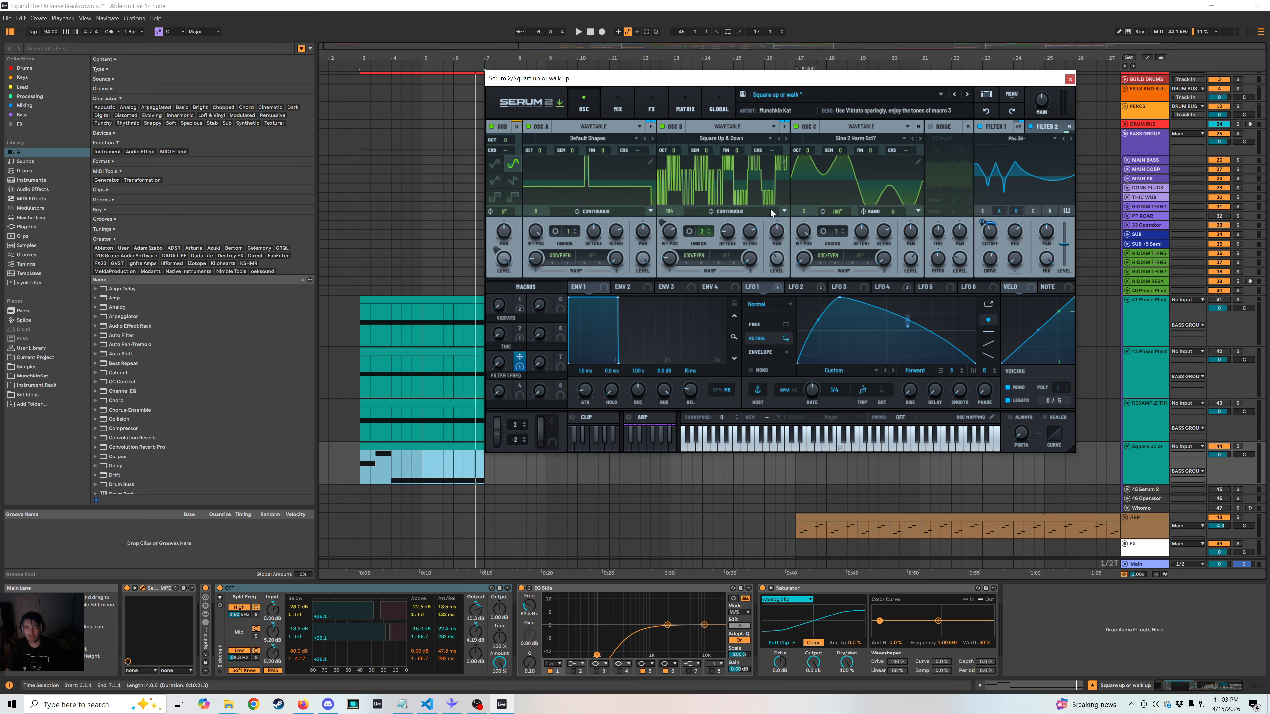
pyautogui.click(918, 211)
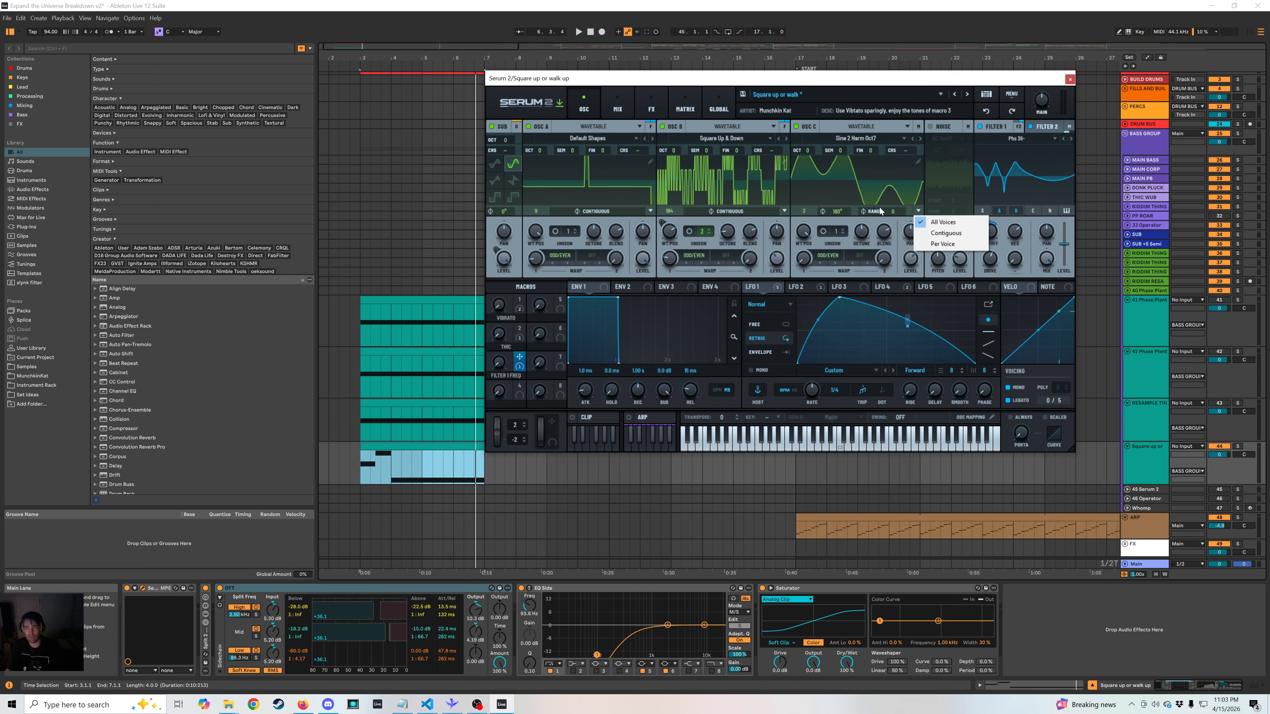
pyautogui.click(846, 209)
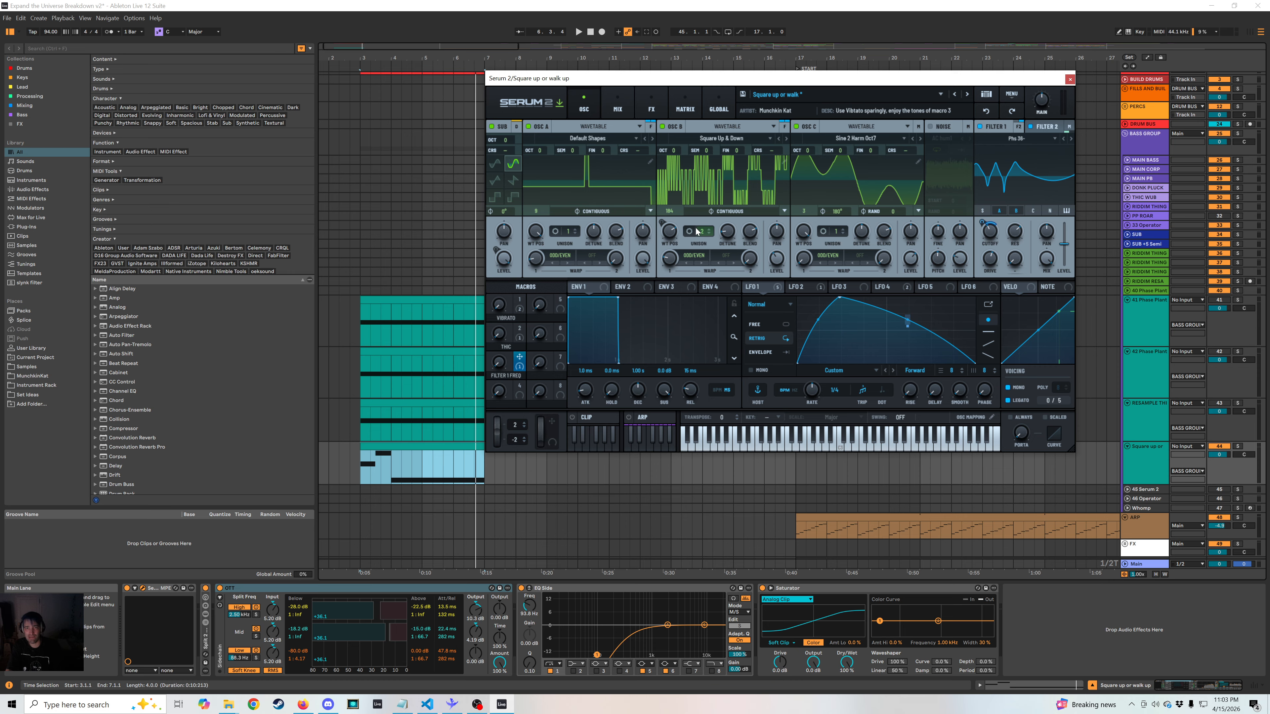
# Examine the modulation matrix routings for the LFOs and macros while auditioning the clip, and display LFO 4's shape.
pyautogui.click(681, 101)
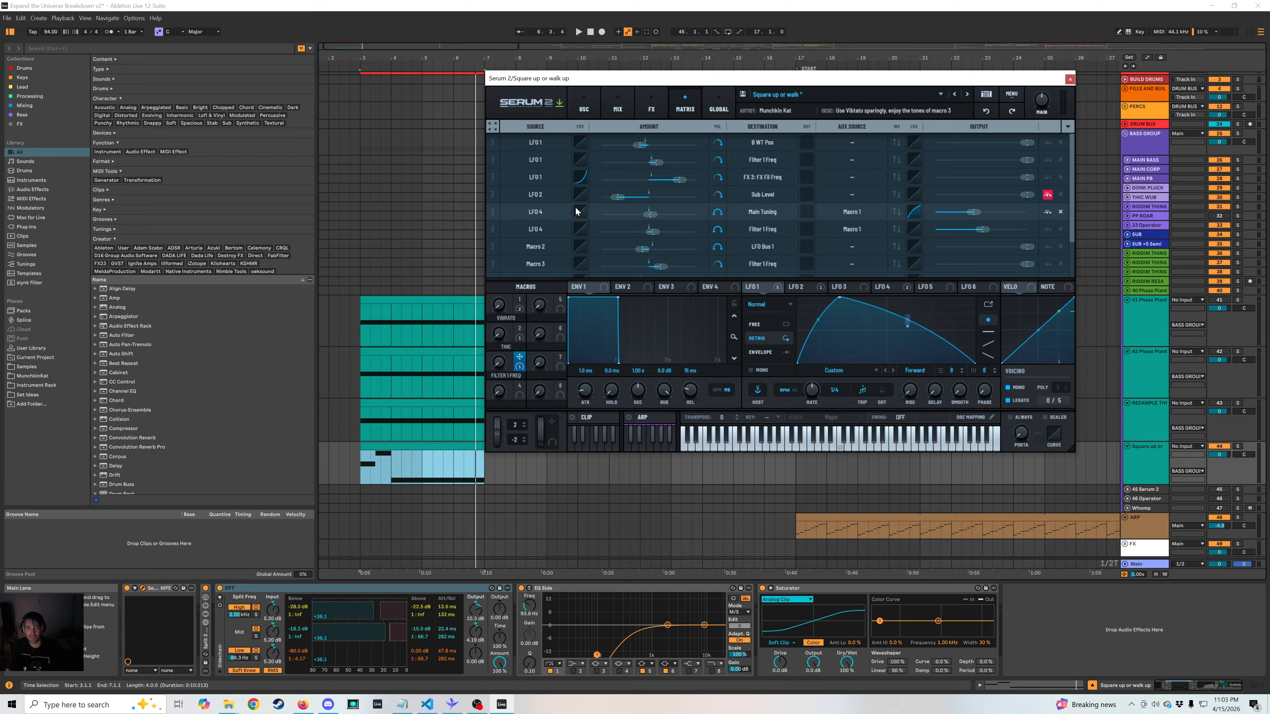
pyautogui.press('space')
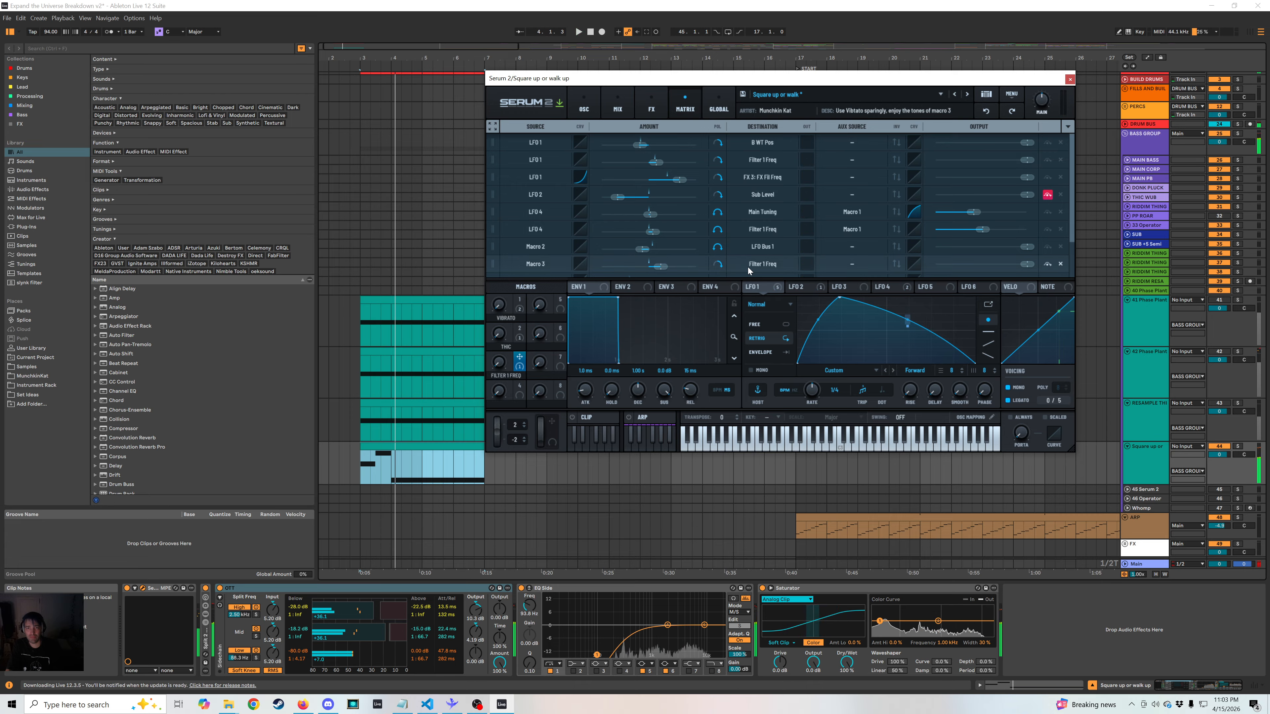
pyautogui.scroll(-3, 705, 234)
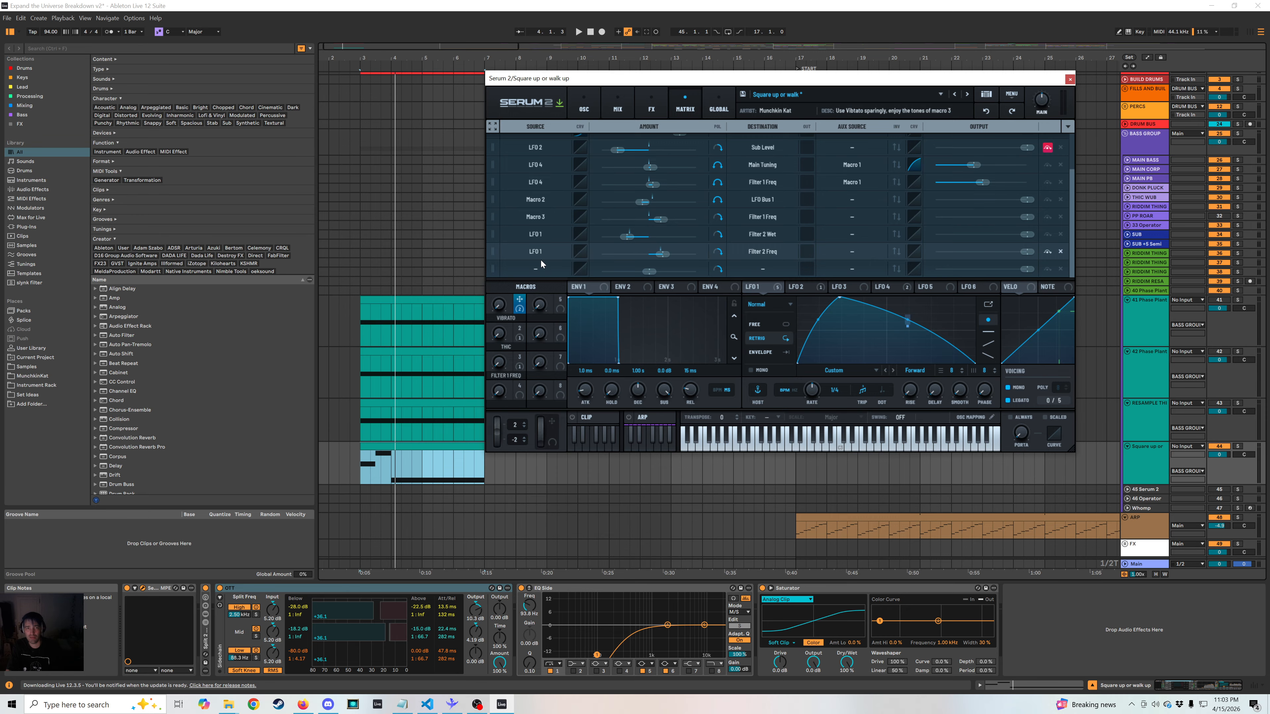
pyautogui.scroll(3, 540, 260)
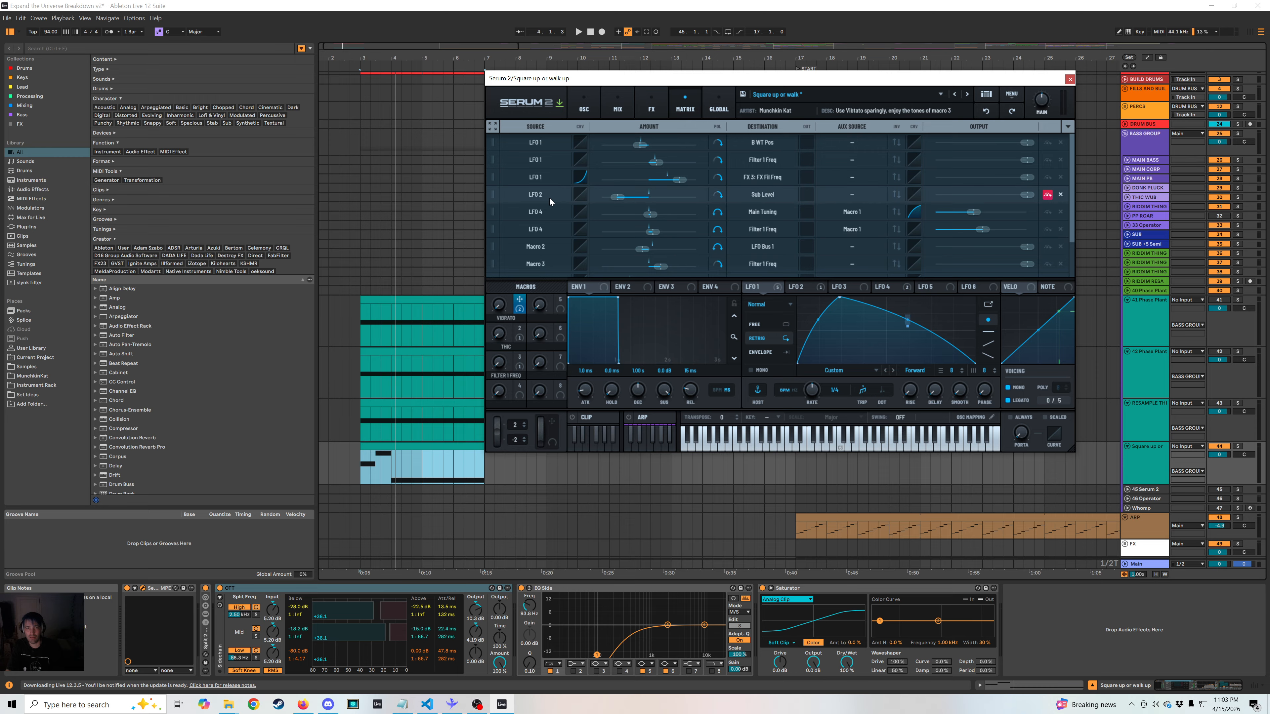
pyautogui.scroll(-3, 549, 198)
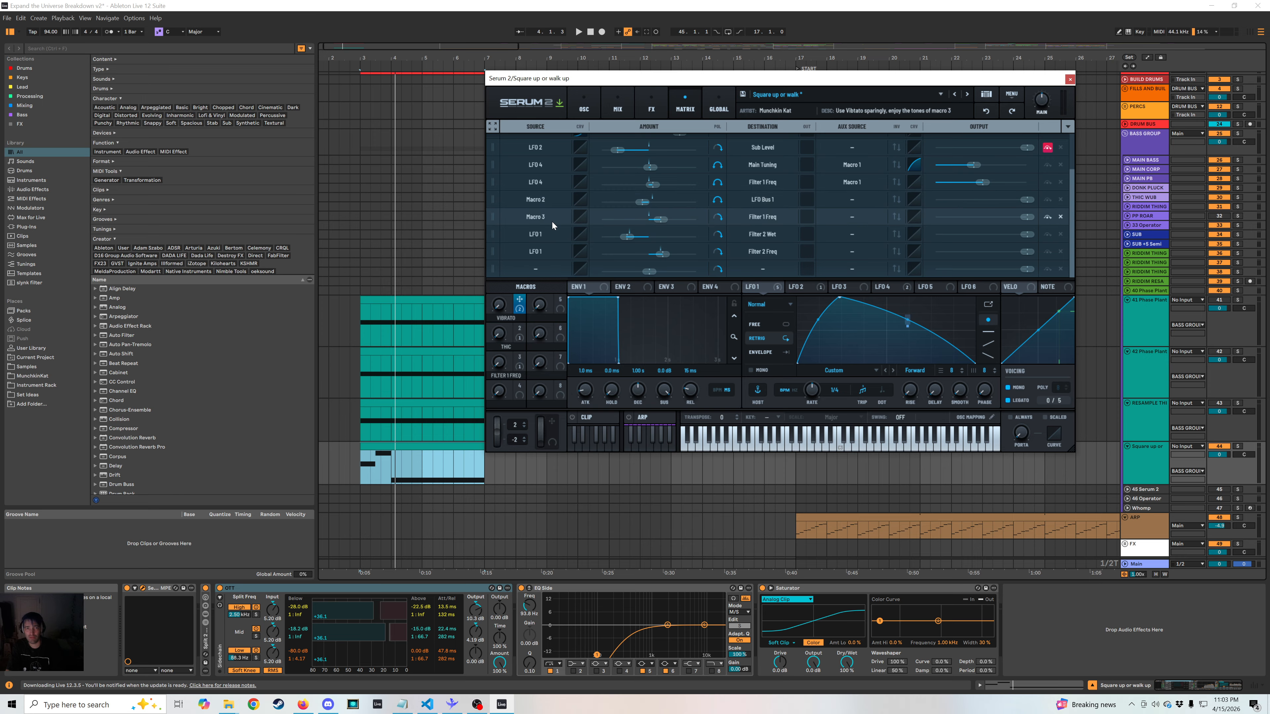
pyautogui.scroll(3, 552, 225)
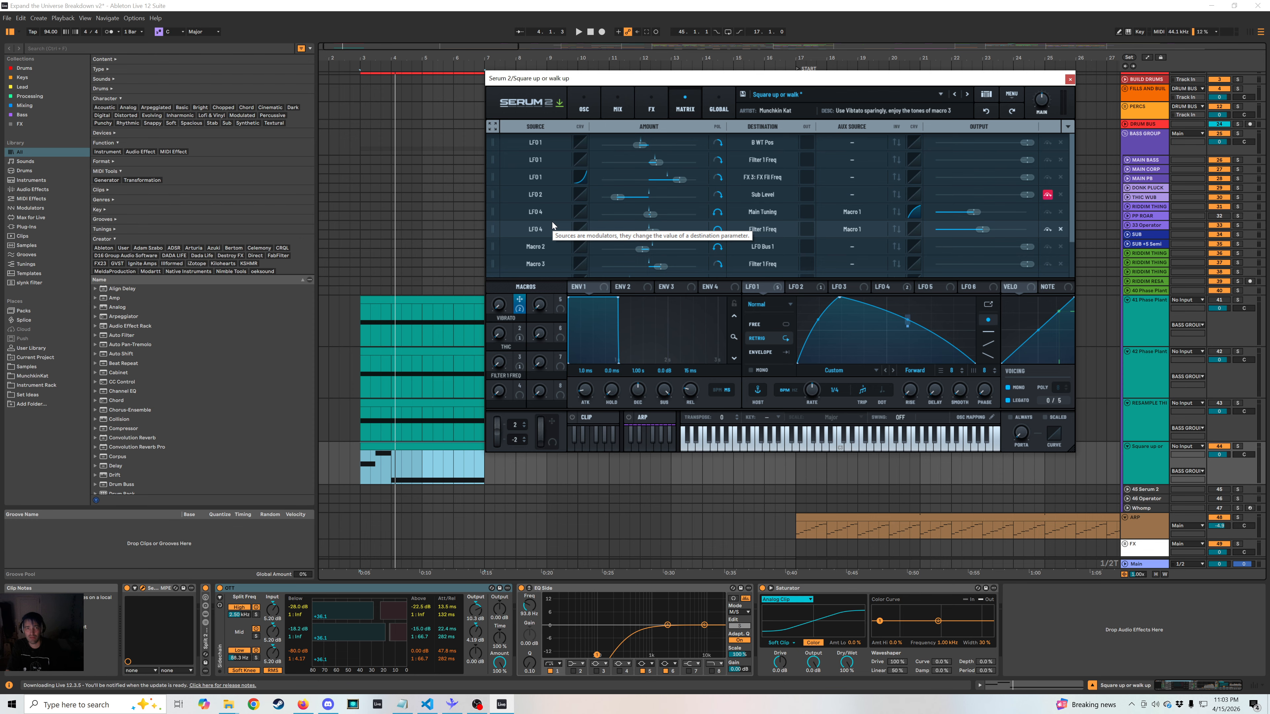
pyautogui.scroll(-3, 553, 225)
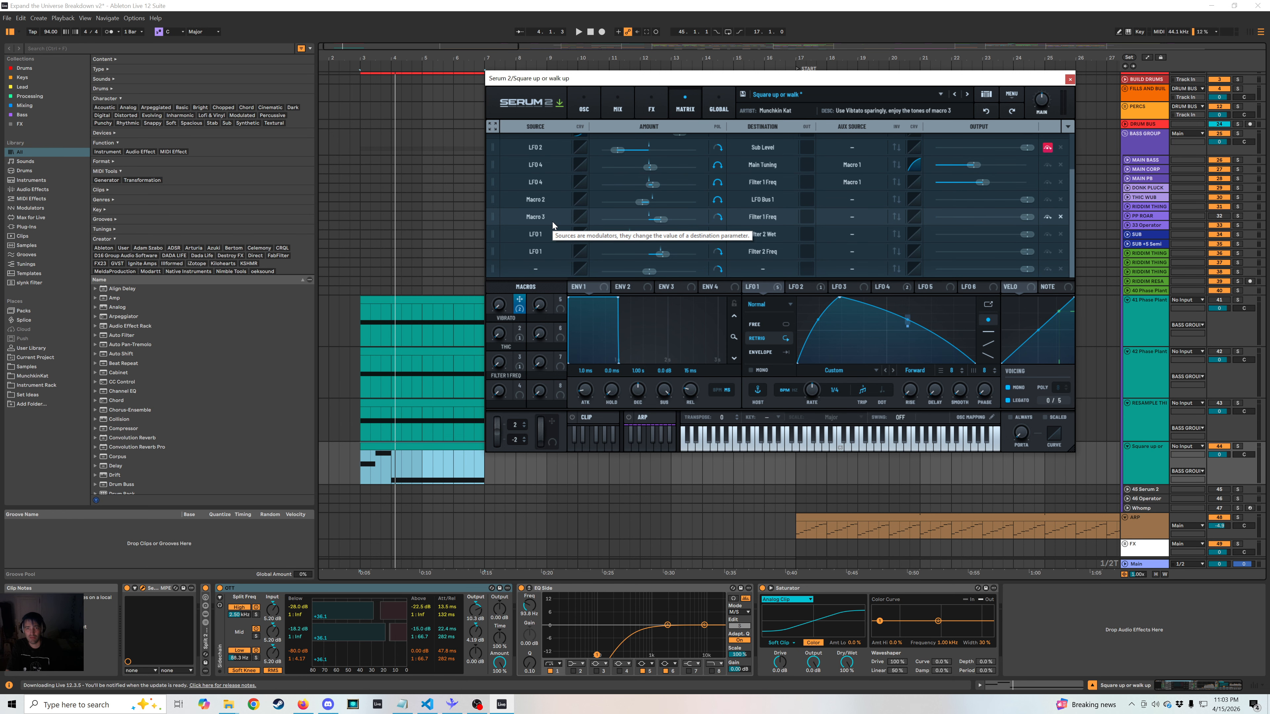
pyautogui.scroll(3, 553, 222)
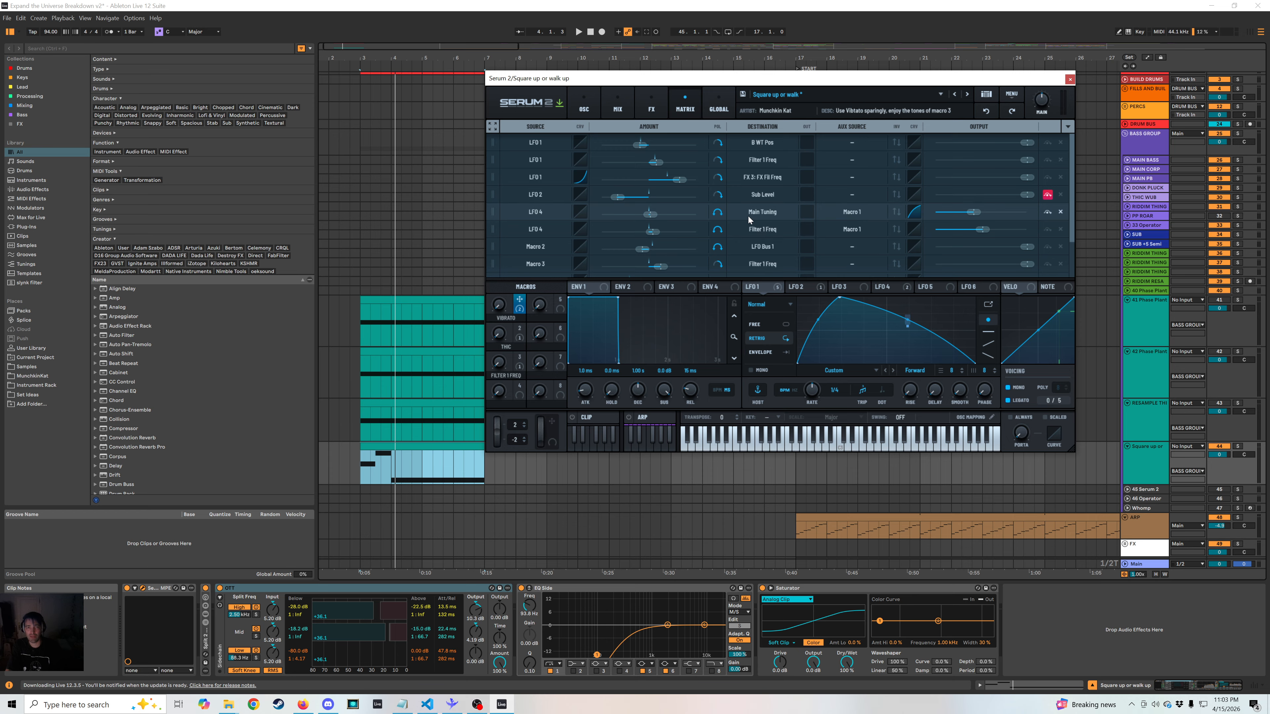
pyautogui.click(895, 289)
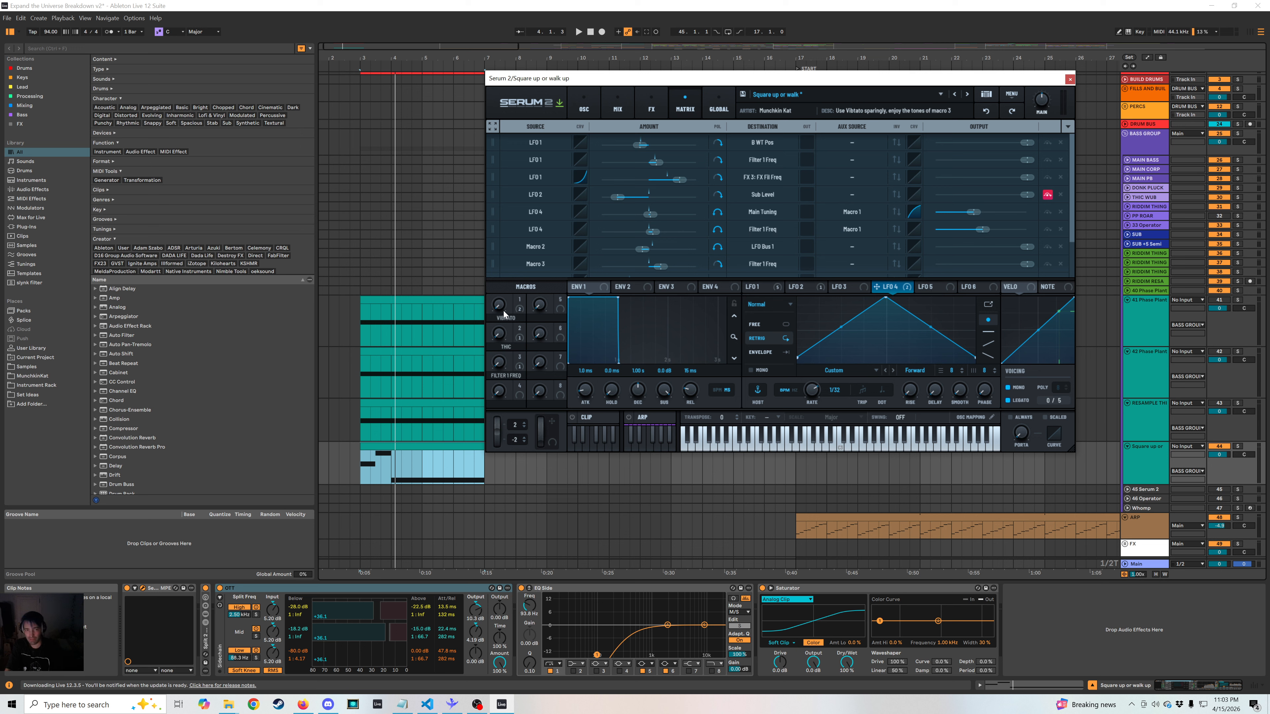
# Try a higher amount for the LFO 4 to Filter 1 Freq routing while auditioning the Vibrato macro, and undo the change.
pyautogui.press('space')
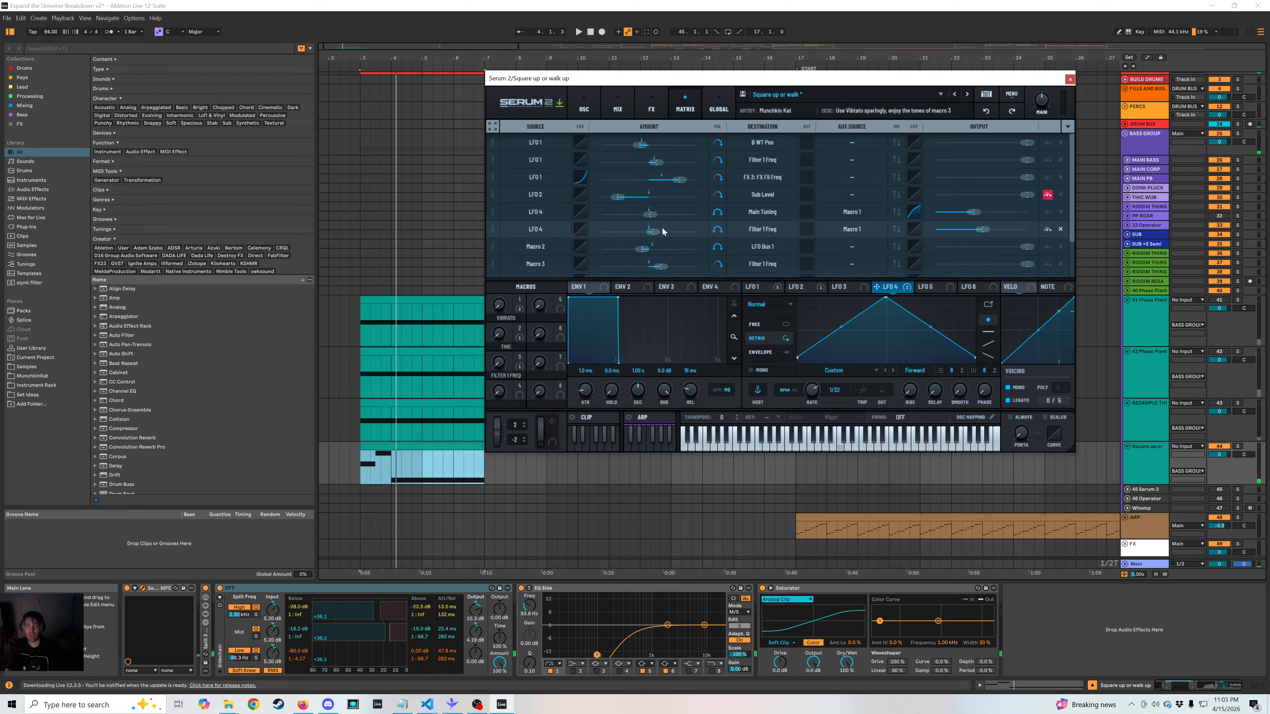
pyautogui.moveTo(664, 231); pyautogui.dragTo(677, 231)
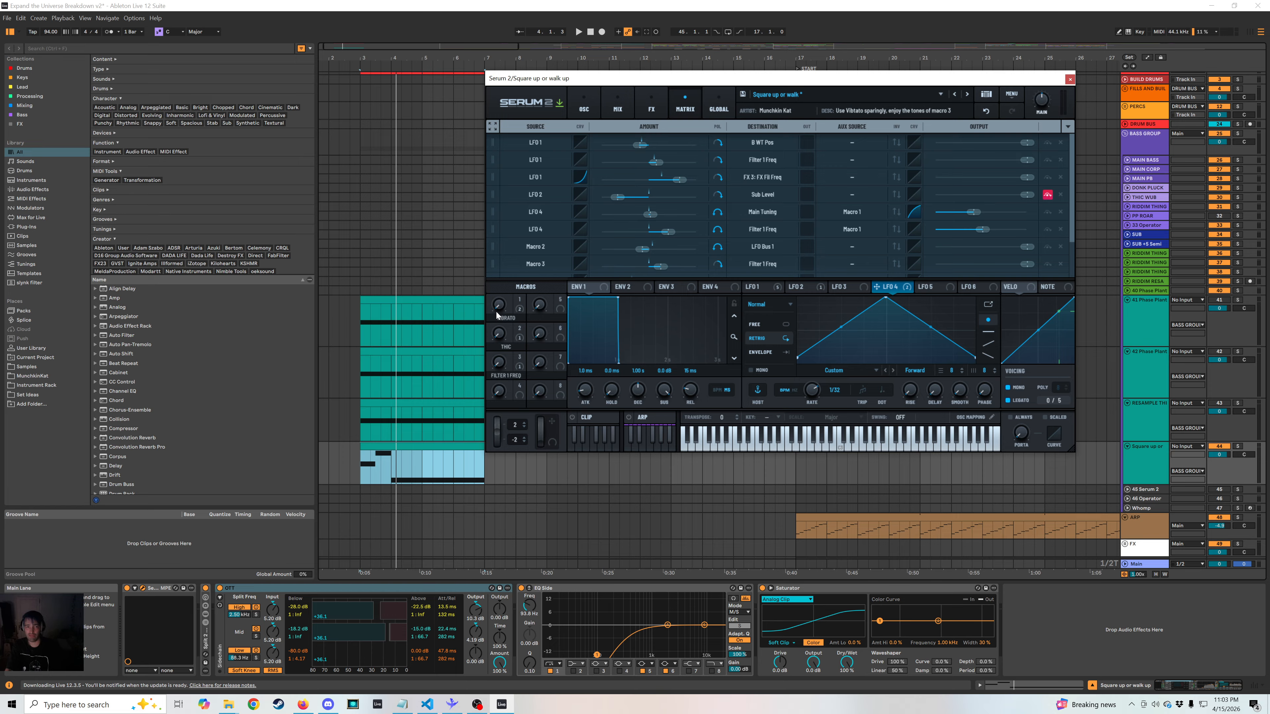
pyautogui.press('space')
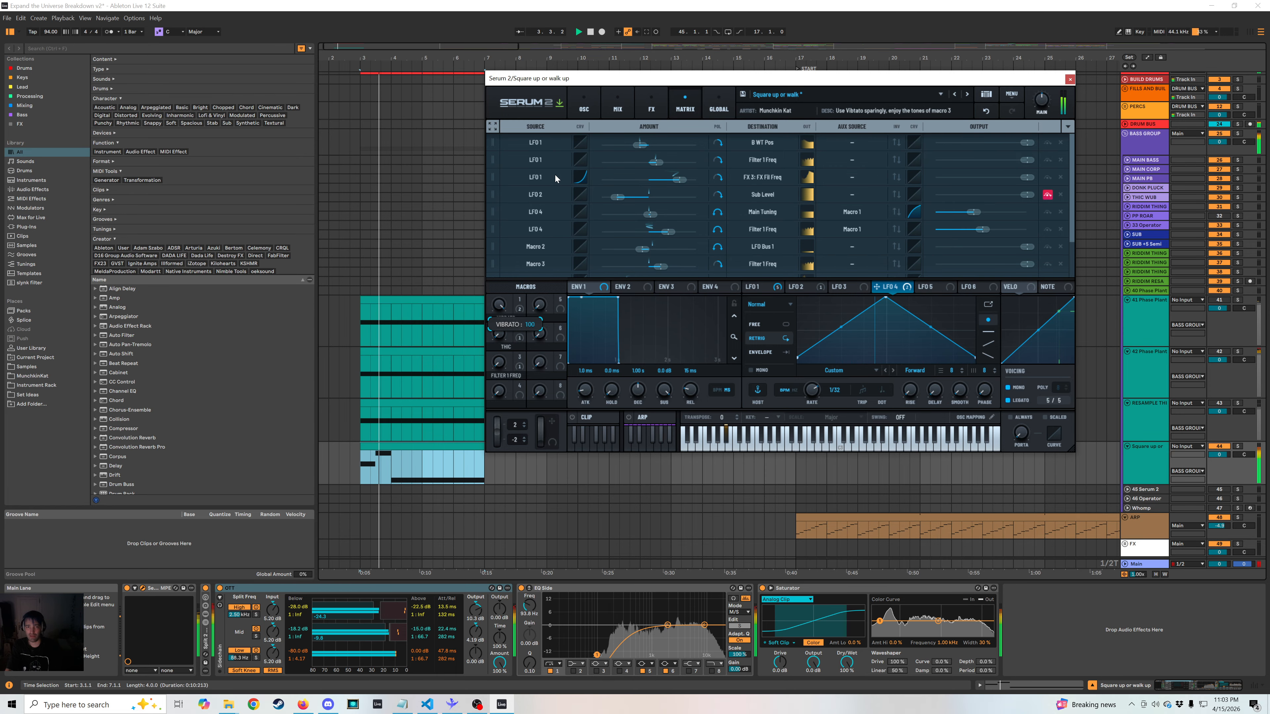
pyautogui.hotkey('ctrl', 'z')
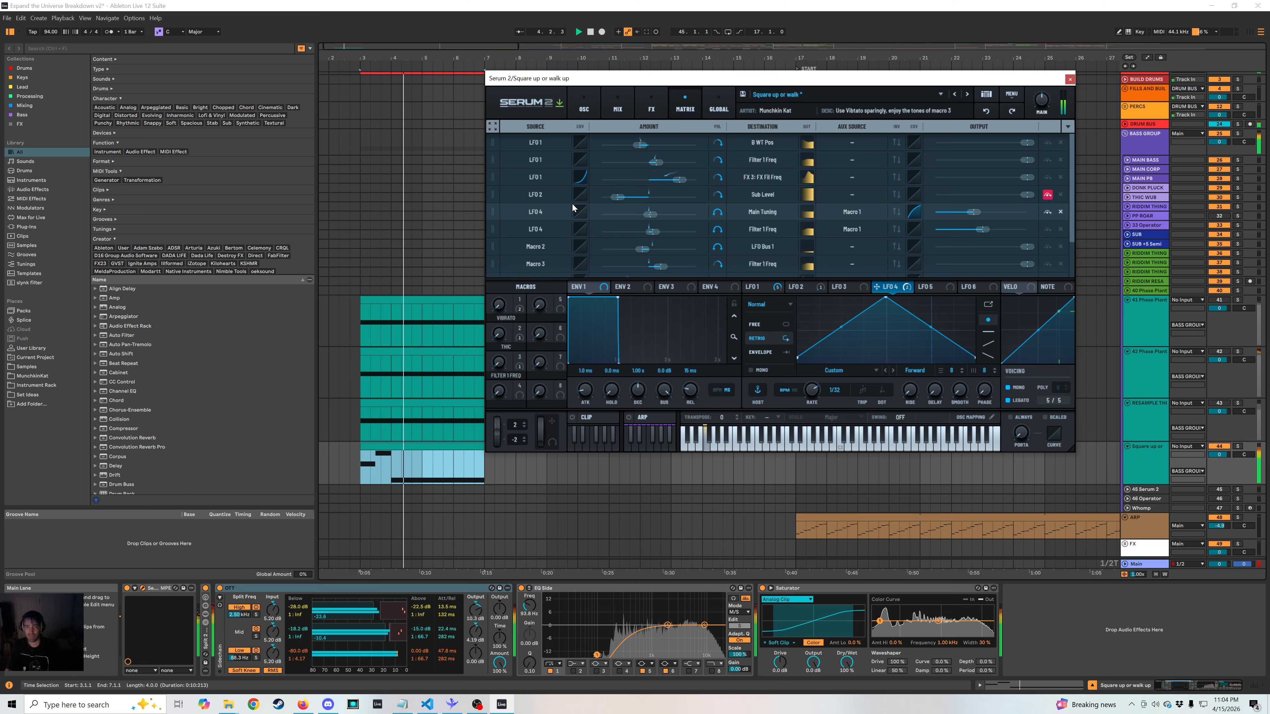
pyautogui.press('space')
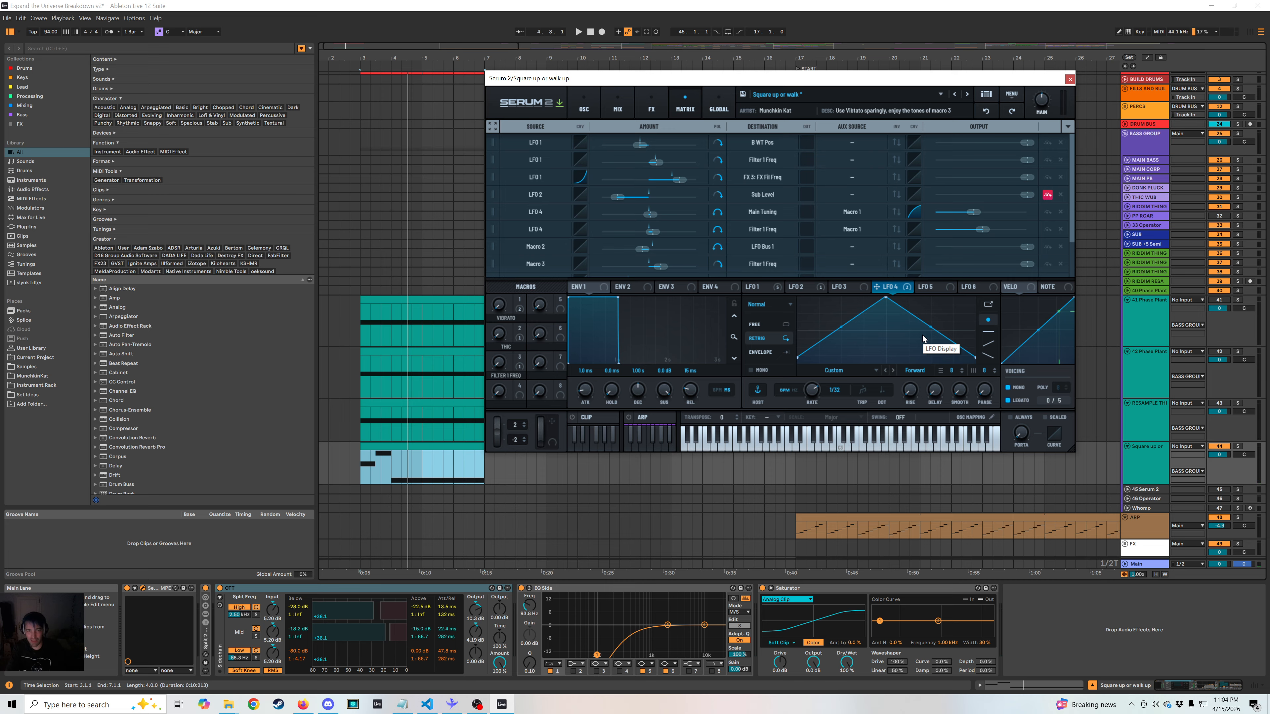
# Examine the main effects chain from the splitter's distortion down to the last filter, and return to the oscillators.
pyautogui.click(651, 105)
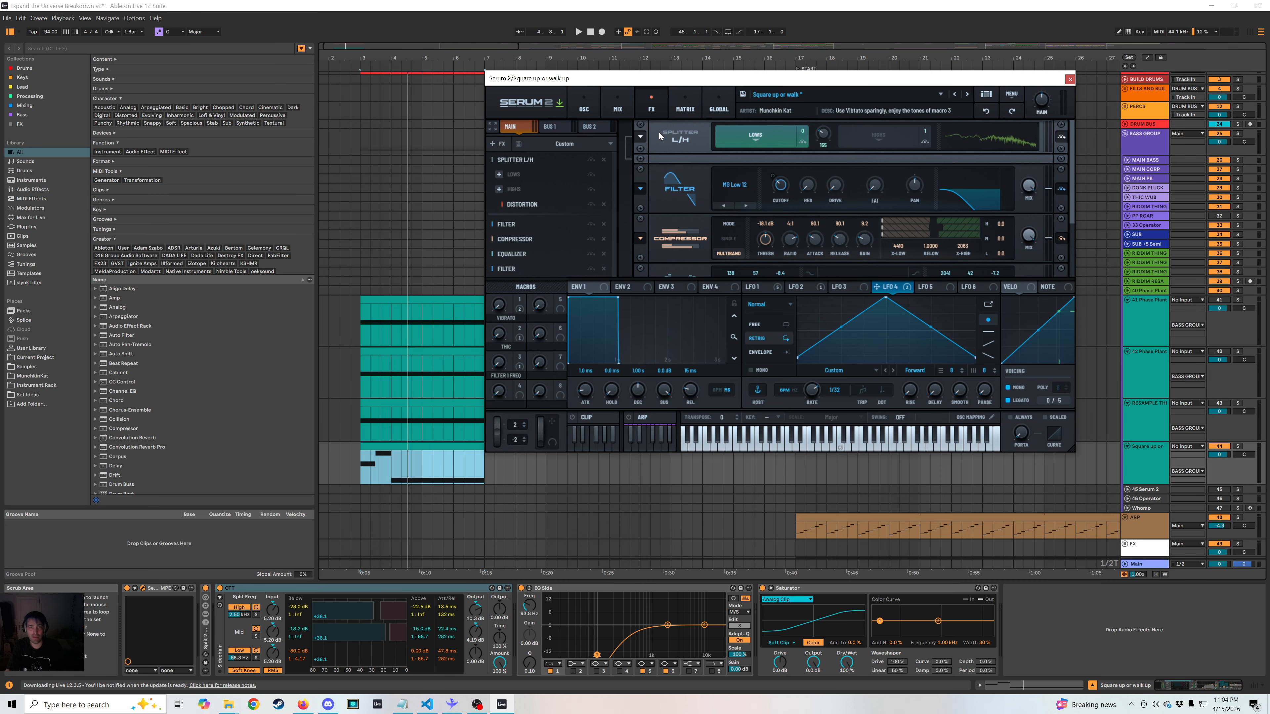
pyautogui.click(542, 205)
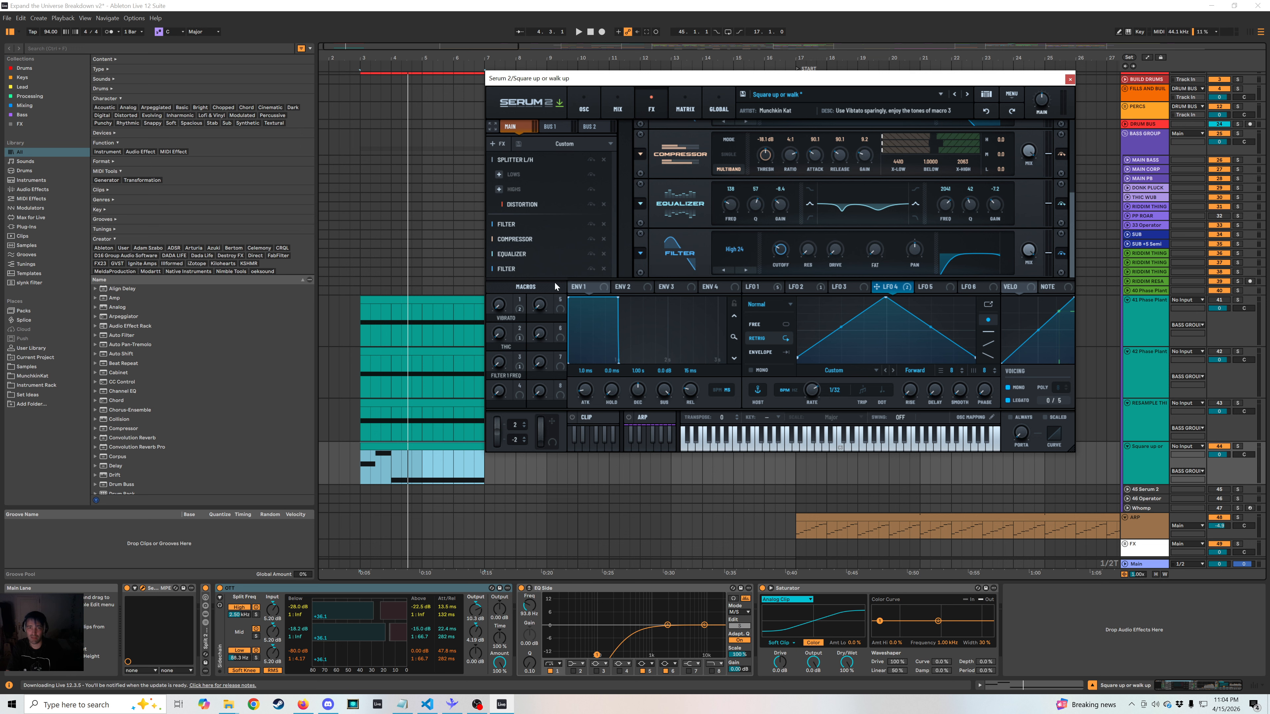
pyautogui.click(583, 106)
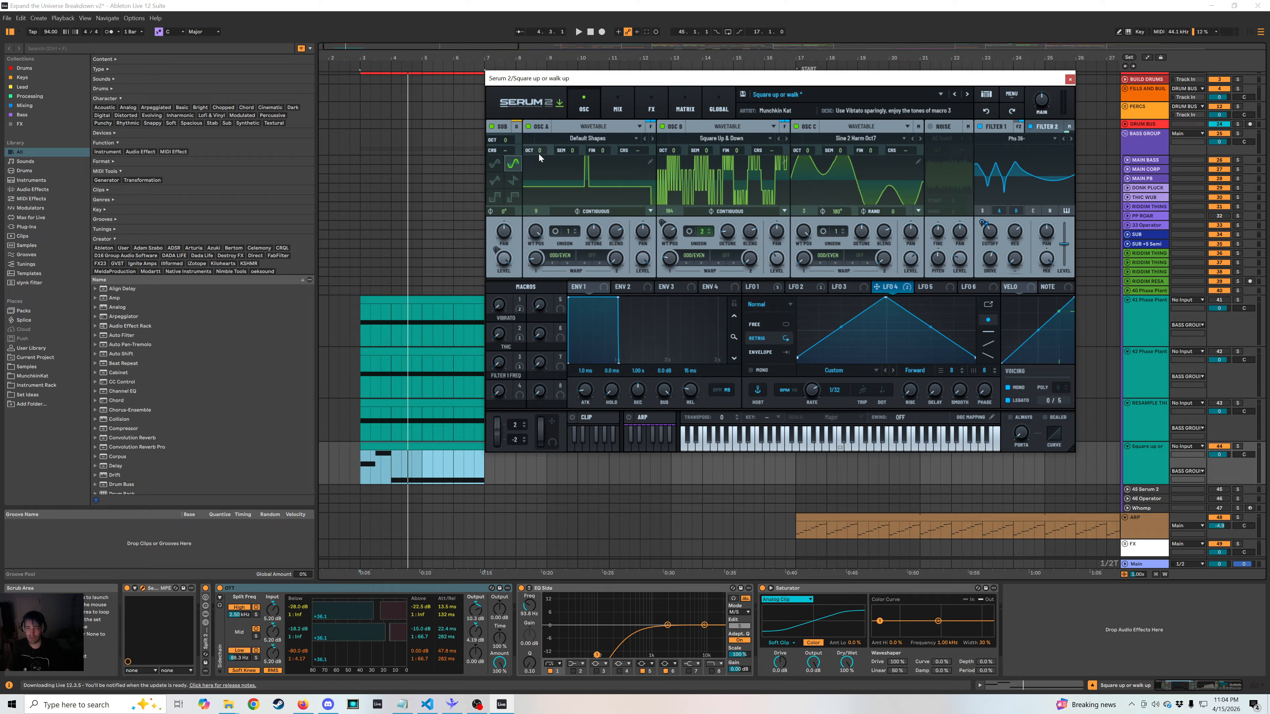
# Show the SPAN spectrum analyzer from the main track and solo the bass group.
pyautogui.click(381, 564)
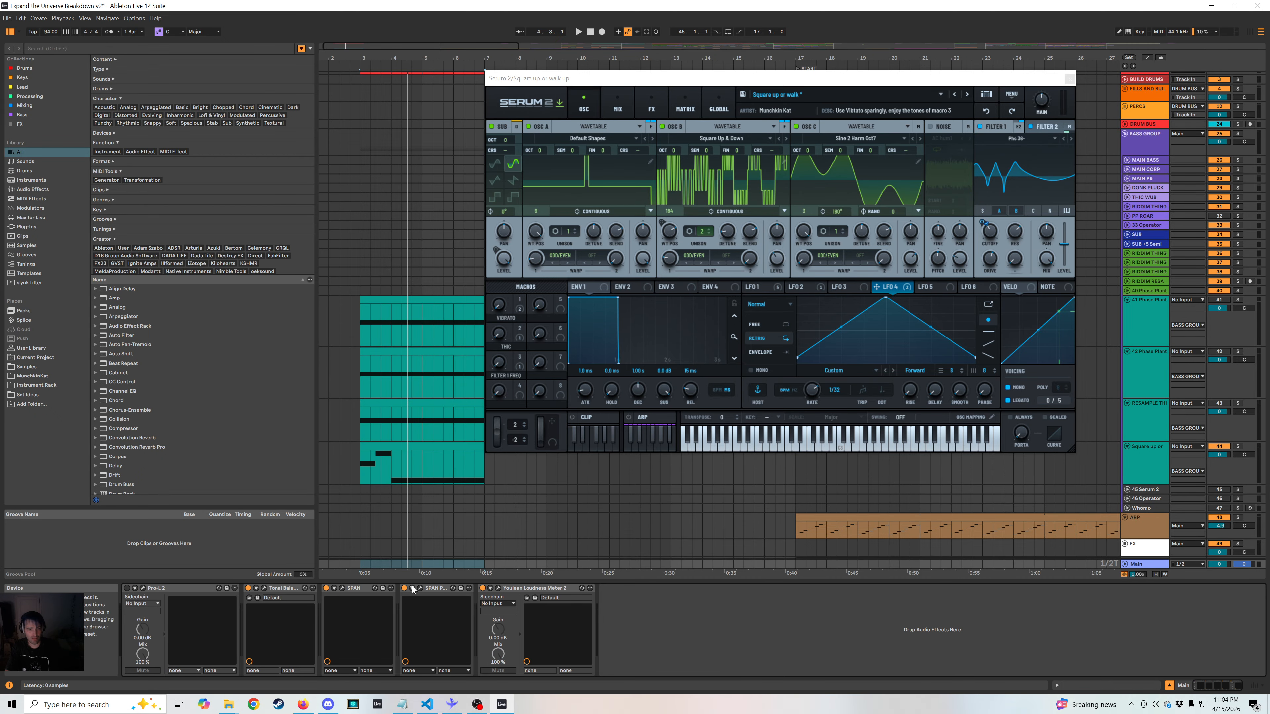
pyautogui.click(342, 588)
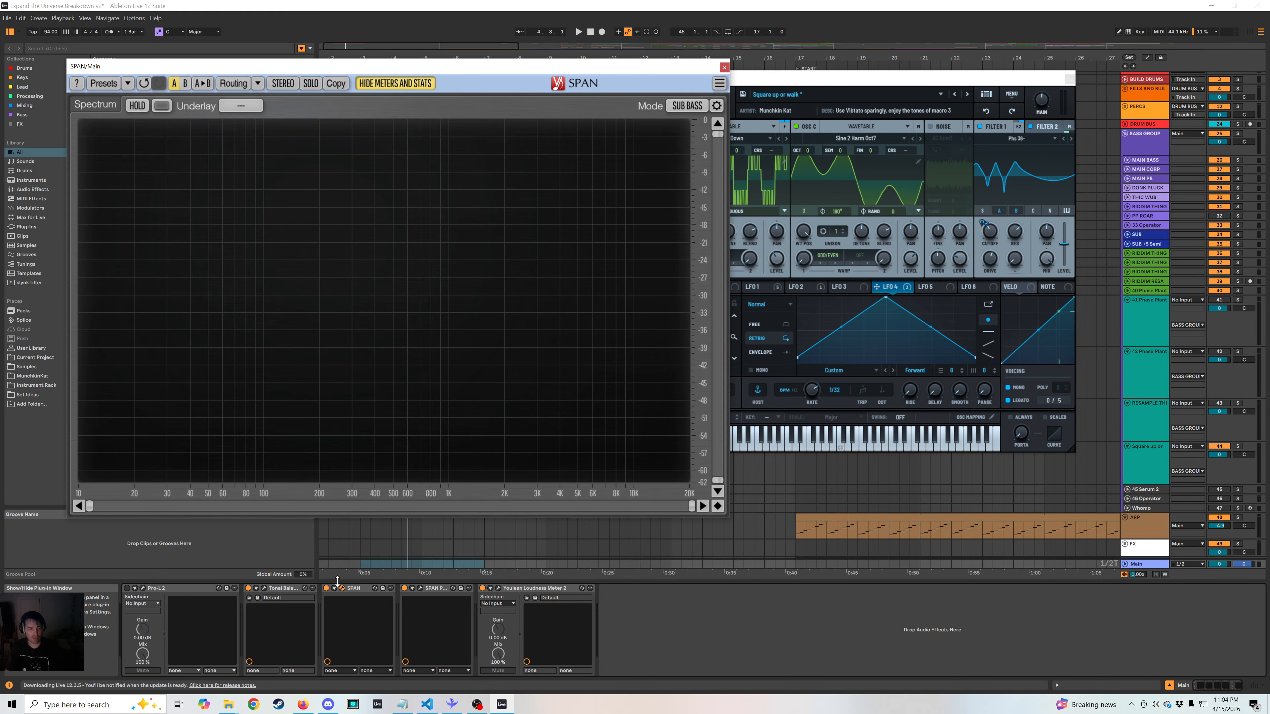
pyautogui.press('space')
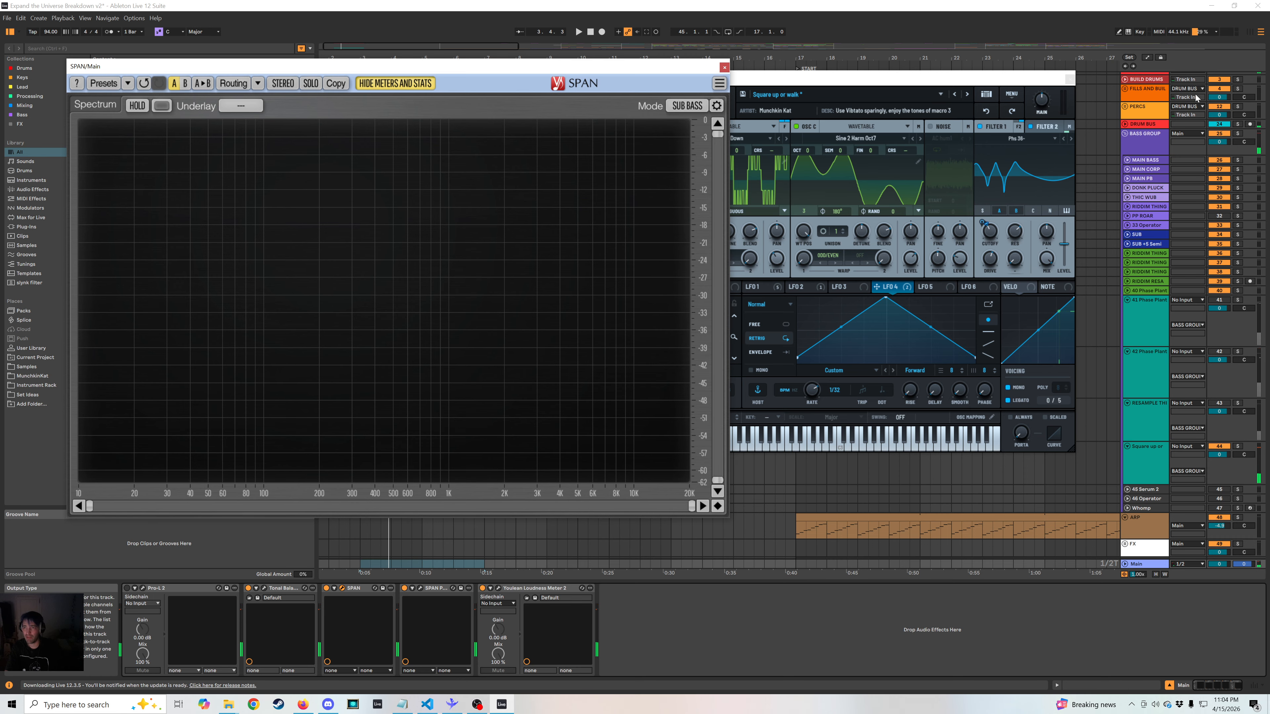
pyautogui.click(1237, 133)
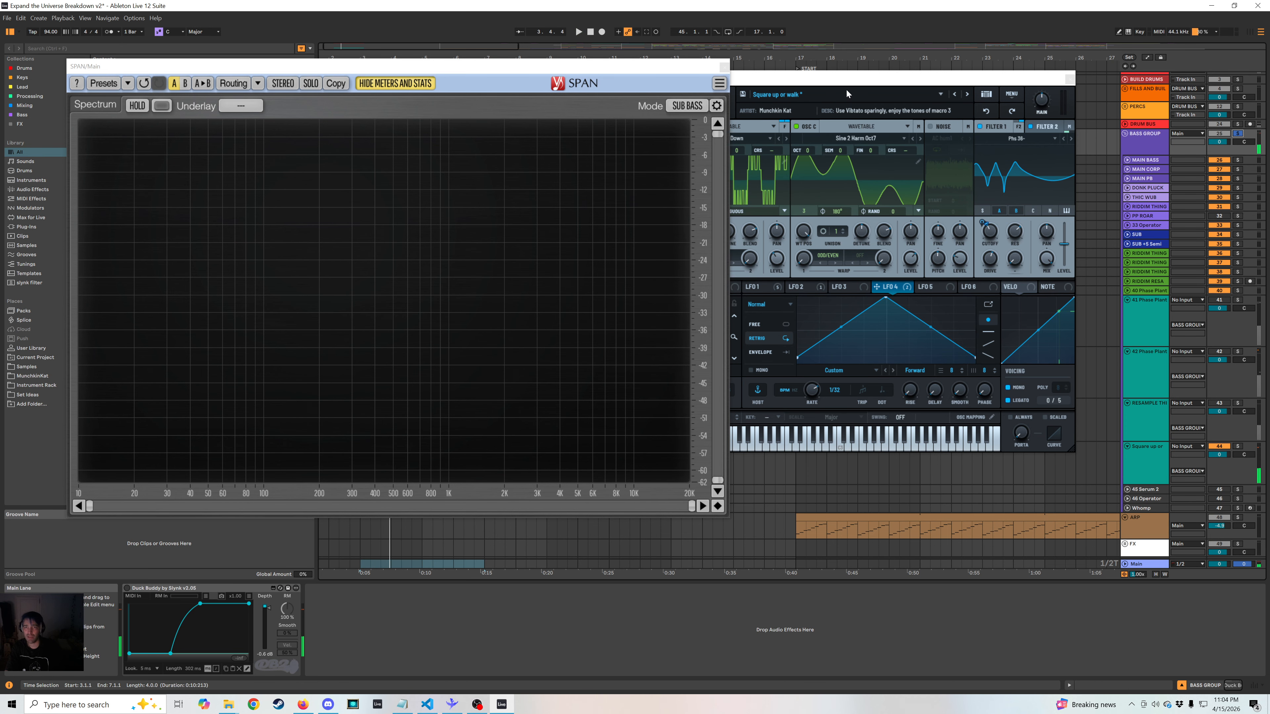
# Compare the clip's sound and spectrum with the last filter of the main effects chain bypassed and enabled.
pyautogui.click(844, 80)
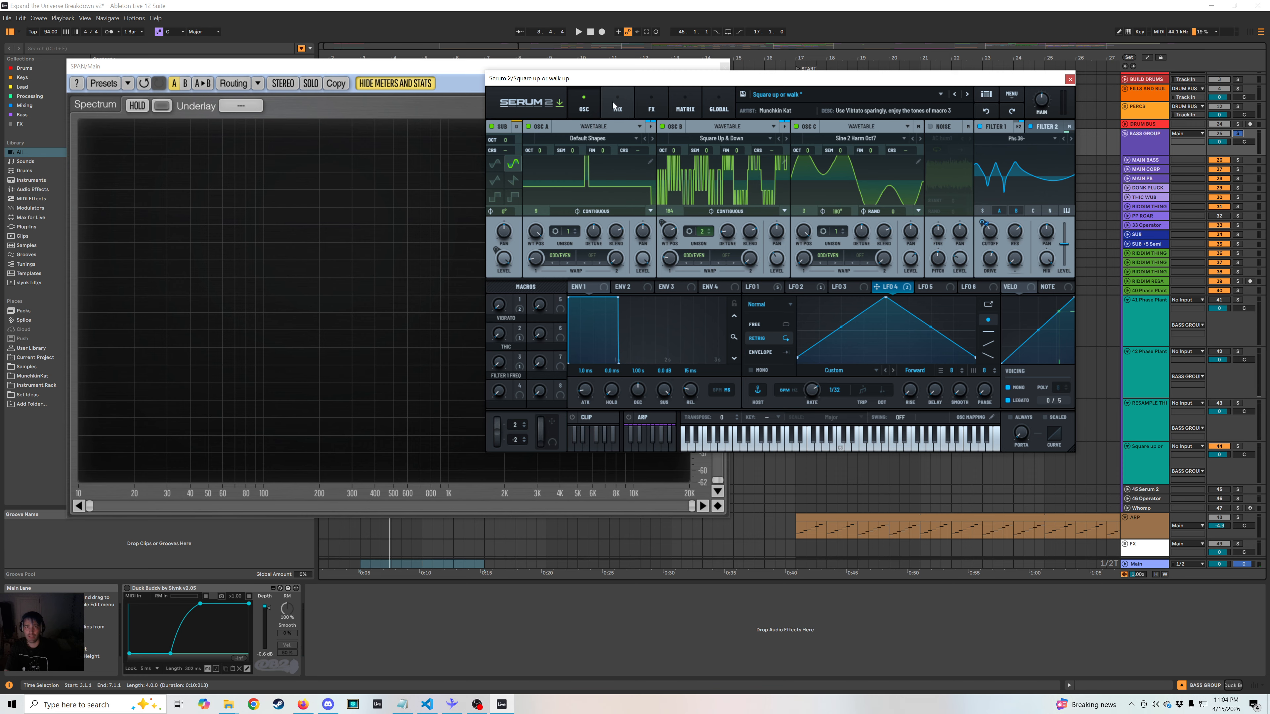
pyautogui.click(652, 113)
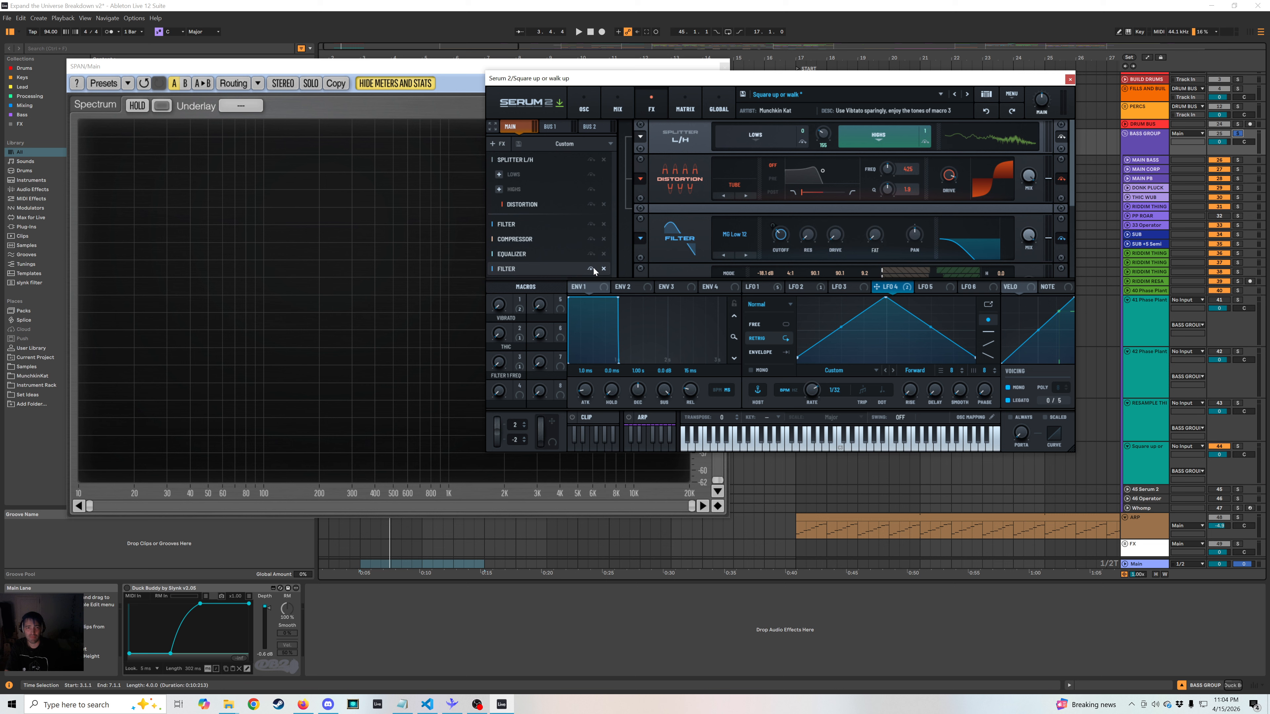
pyautogui.press('space')
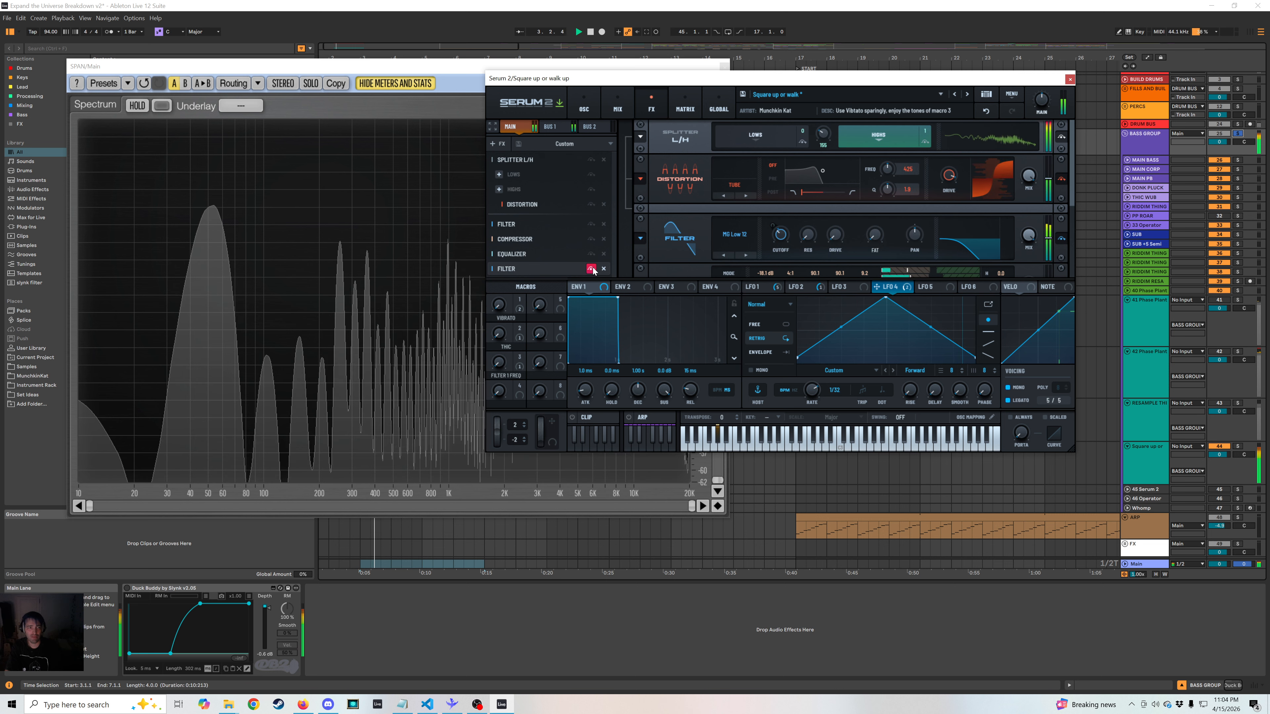
pyautogui.click(591, 269)
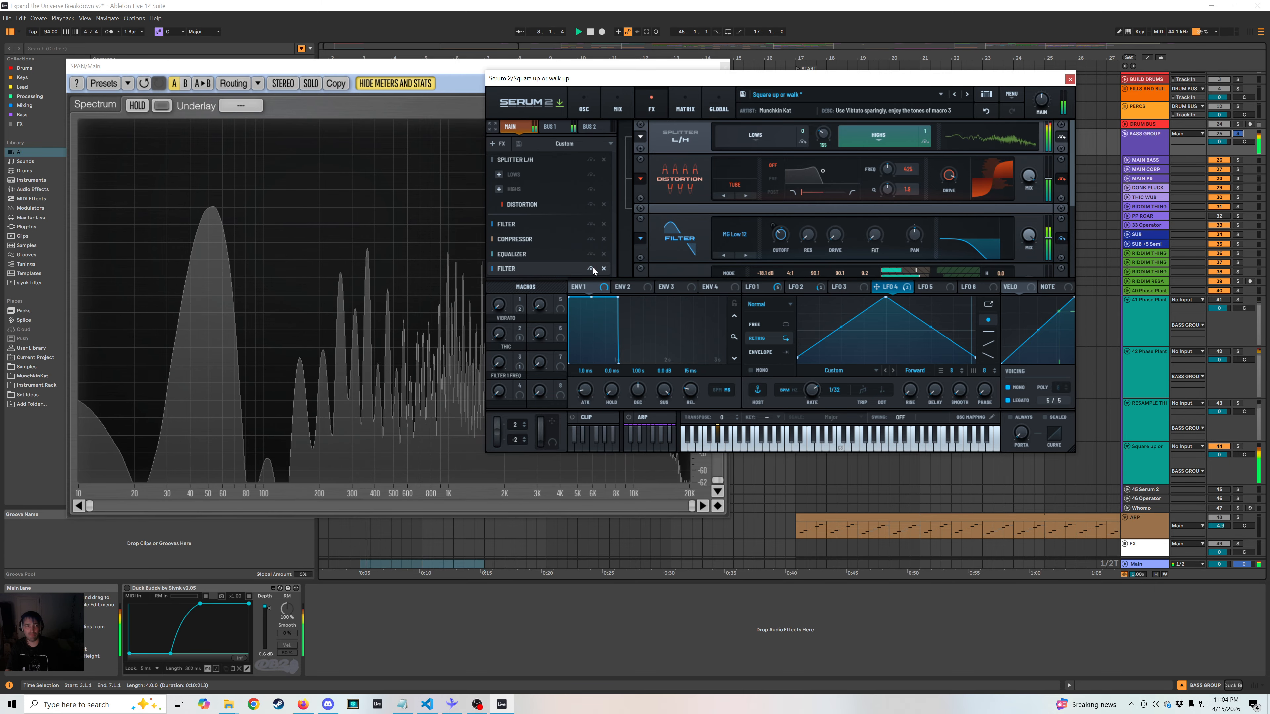
pyautogui.click(591, 269)
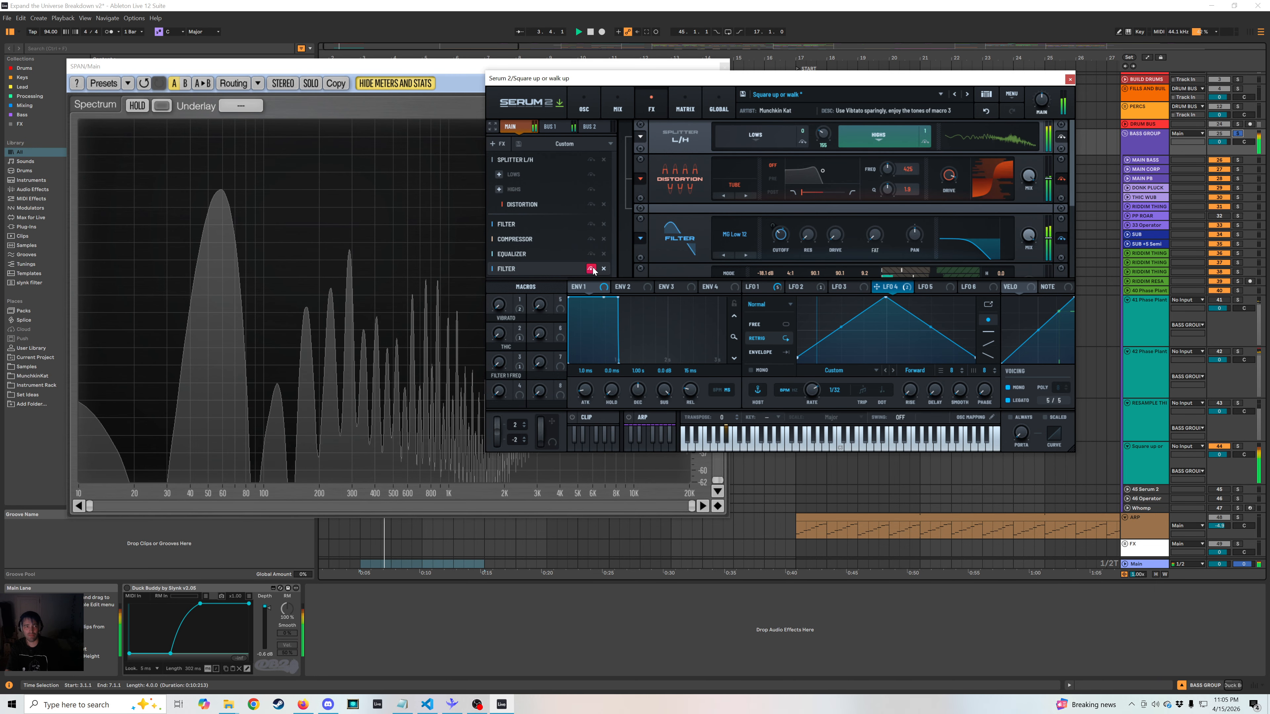
pyautogui.click(591, 269)
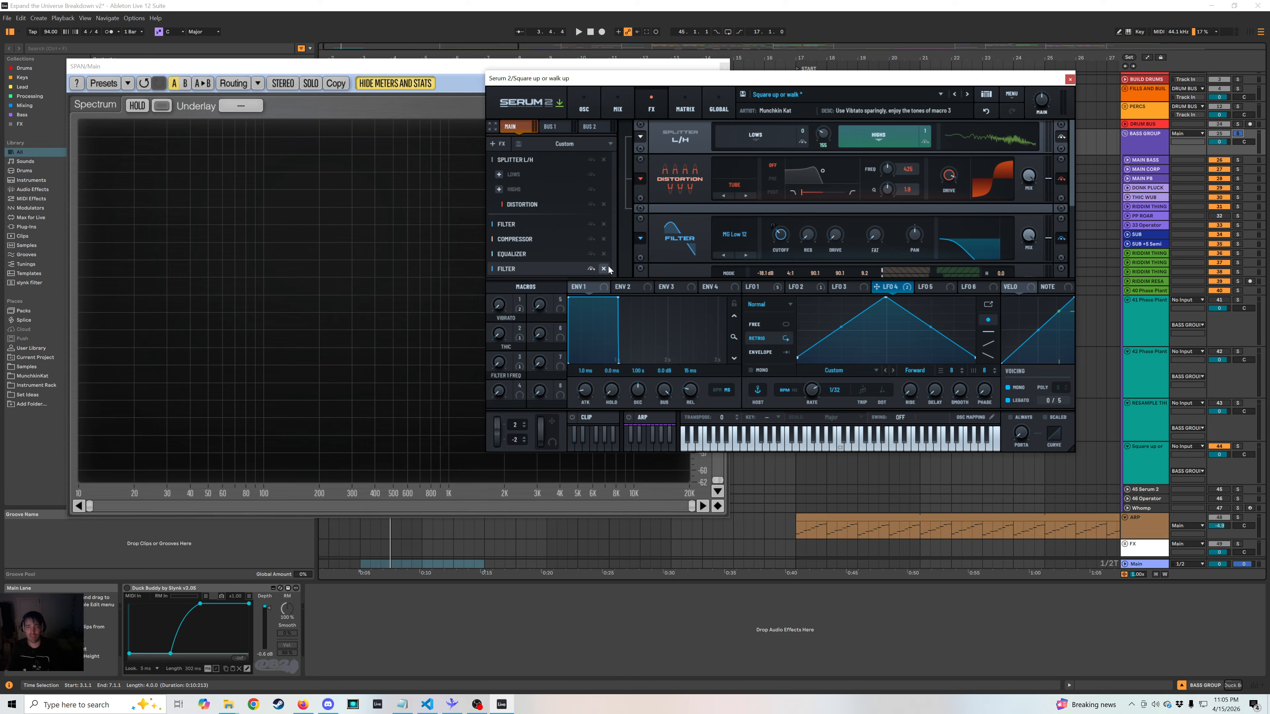
# Review the equalizer and the start of the main effects chain, check the oscillators, and display the synth's mixer.
pyautogui.click(549, 254)
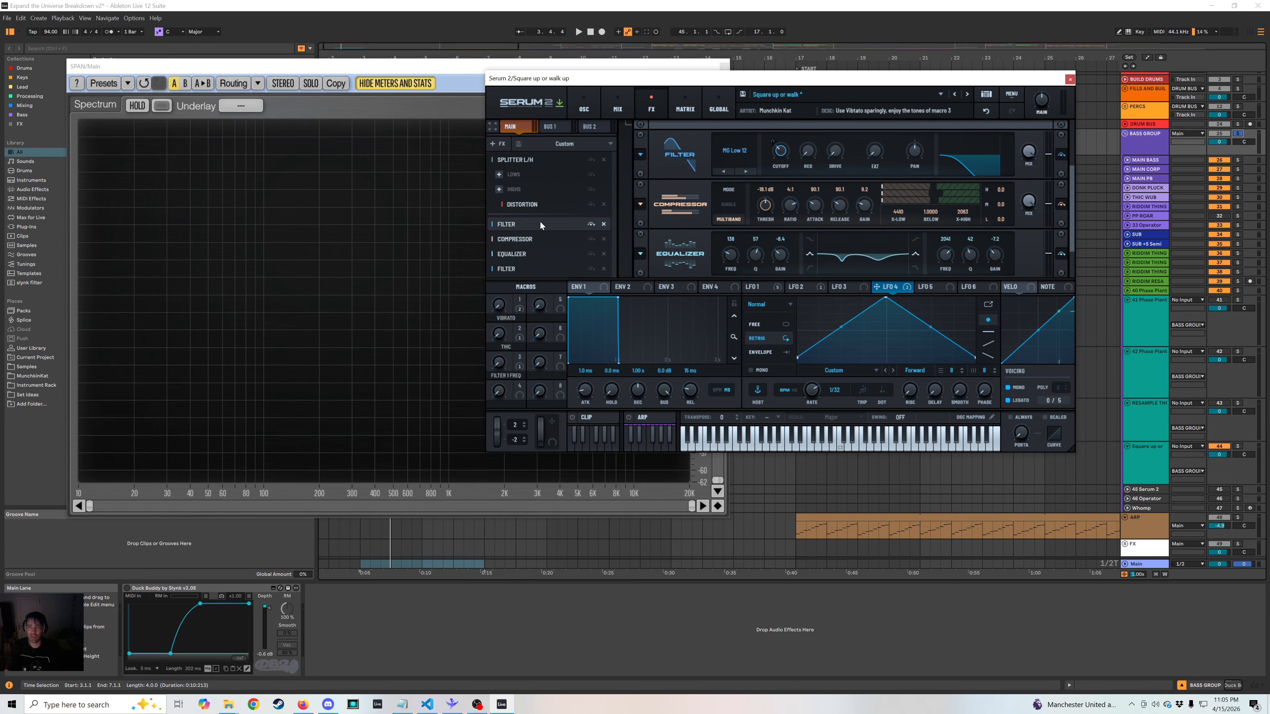
pyautogui.scroll(3, 698, 199)
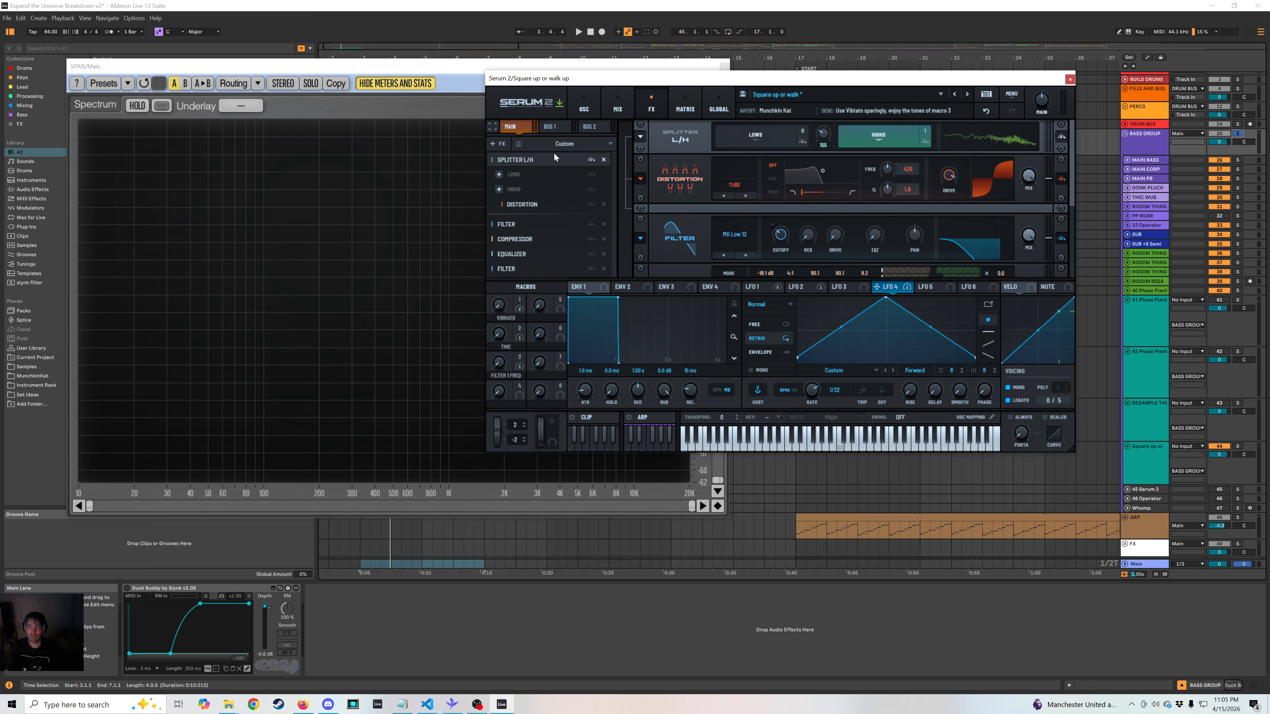
pyautogui.click(581, 111)
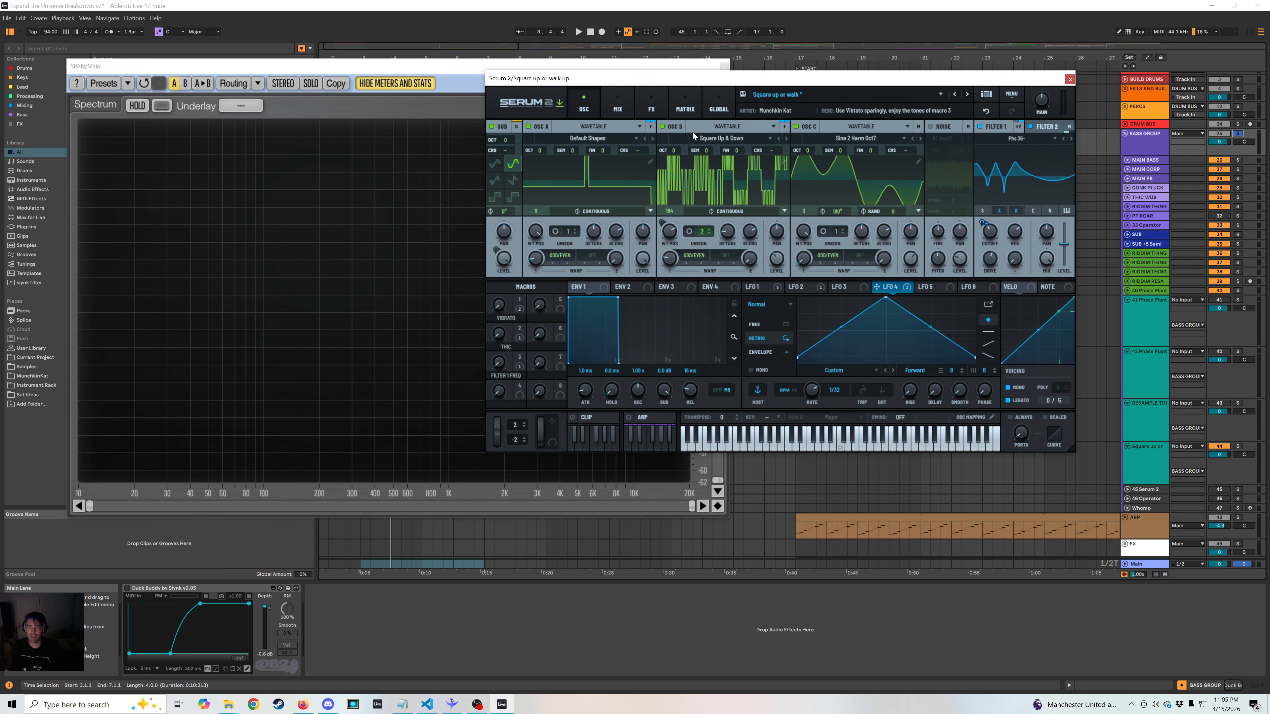
pyautogui.click(656, 108)
pyautogui.click(618, 102)
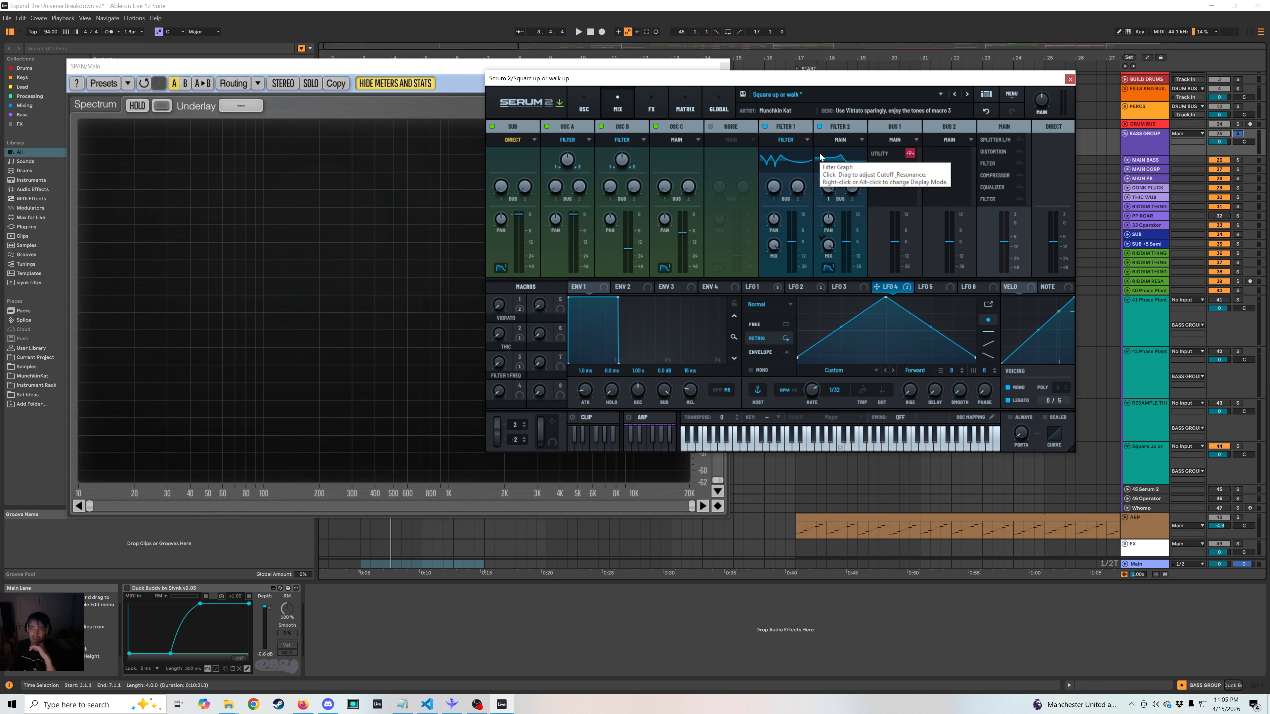
# Select the Square up or walk up track and check the output routing options of Filter 1 and Filter 2 without changing them.
pyautogui.click(1144, 462)
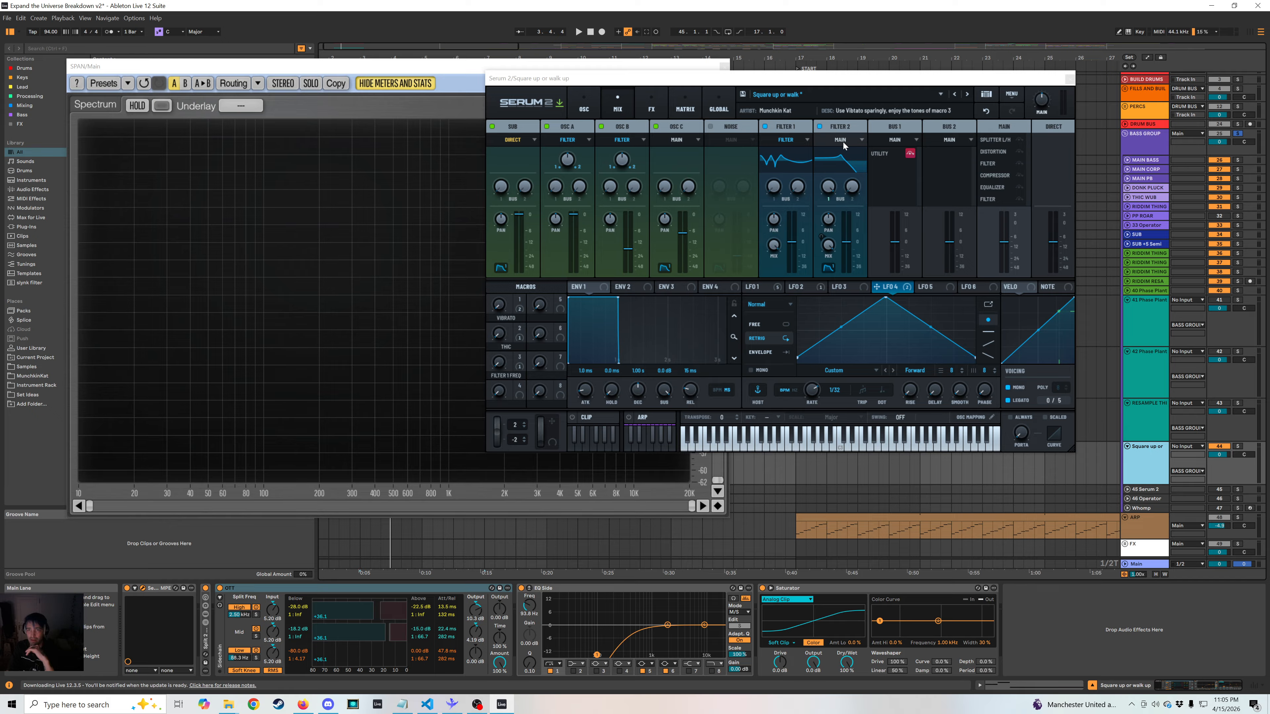
pyautogui.click(796, 141)
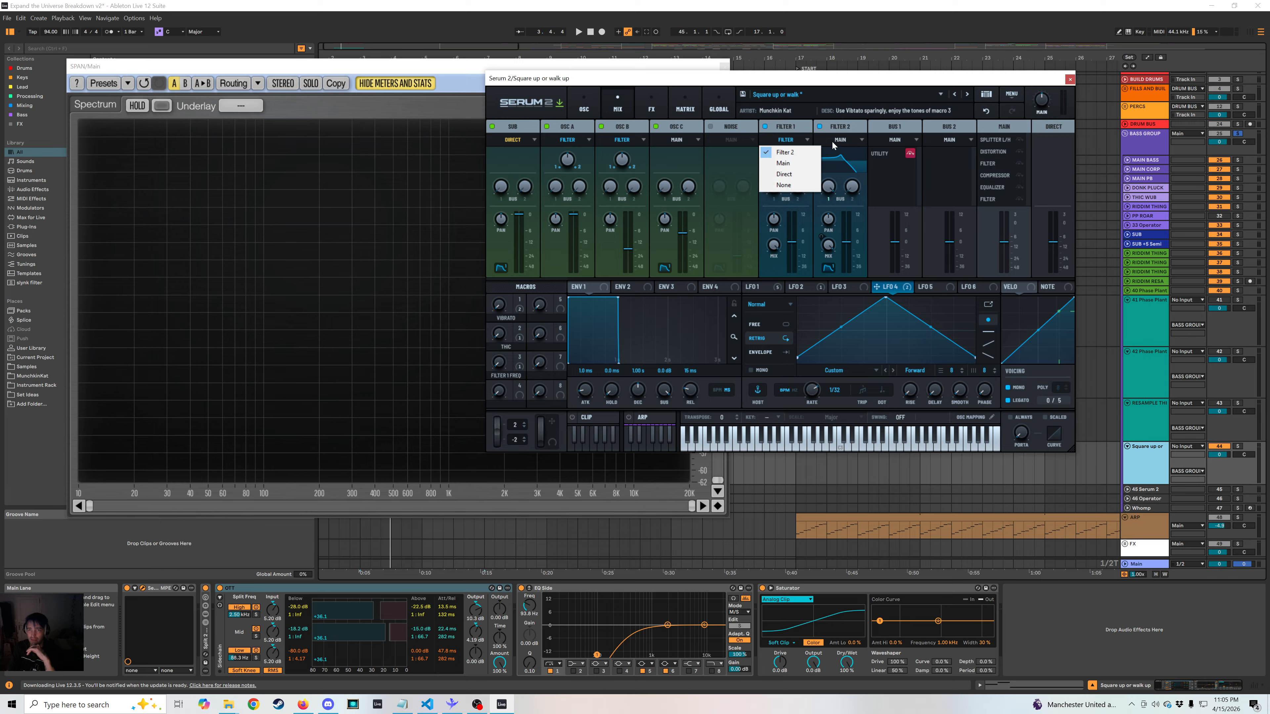
pyautogui.click(858, 140)
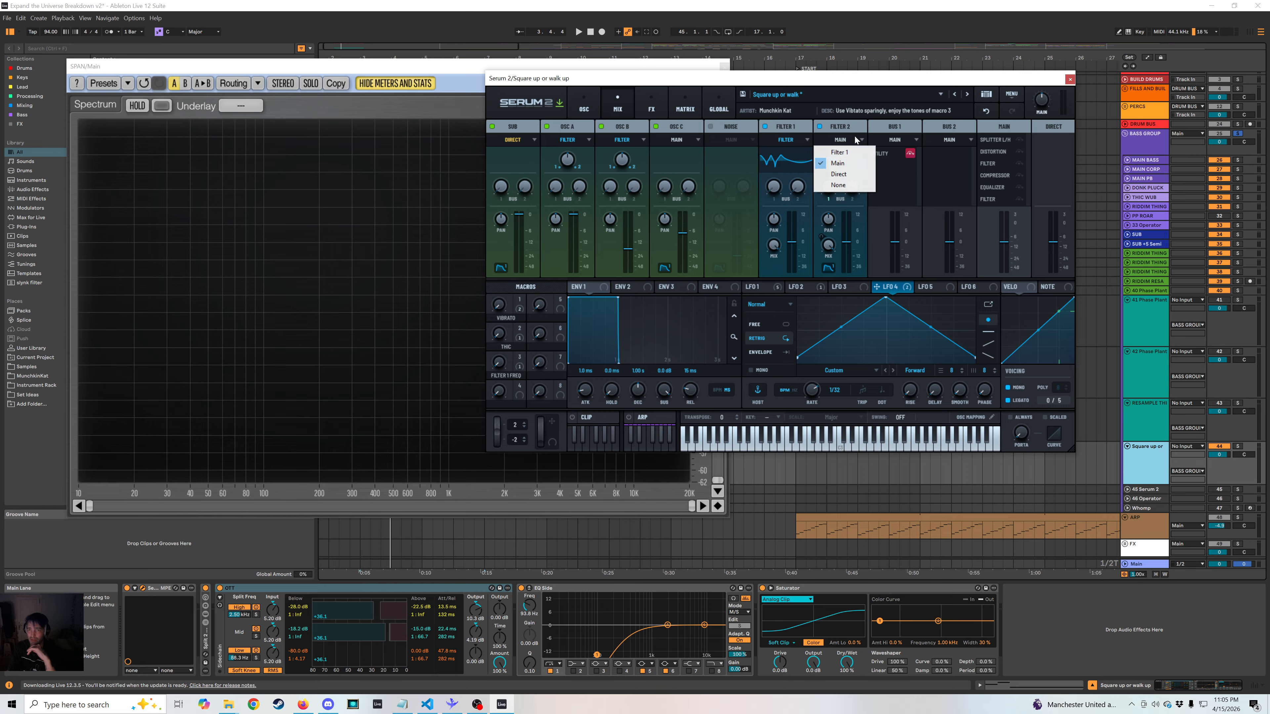
pyautogui.click(840, 127)
# Compare the clip's sound with Filter 2 and Filter 1 switched off and on in the mixer.
pyautogui.click(819, 126)
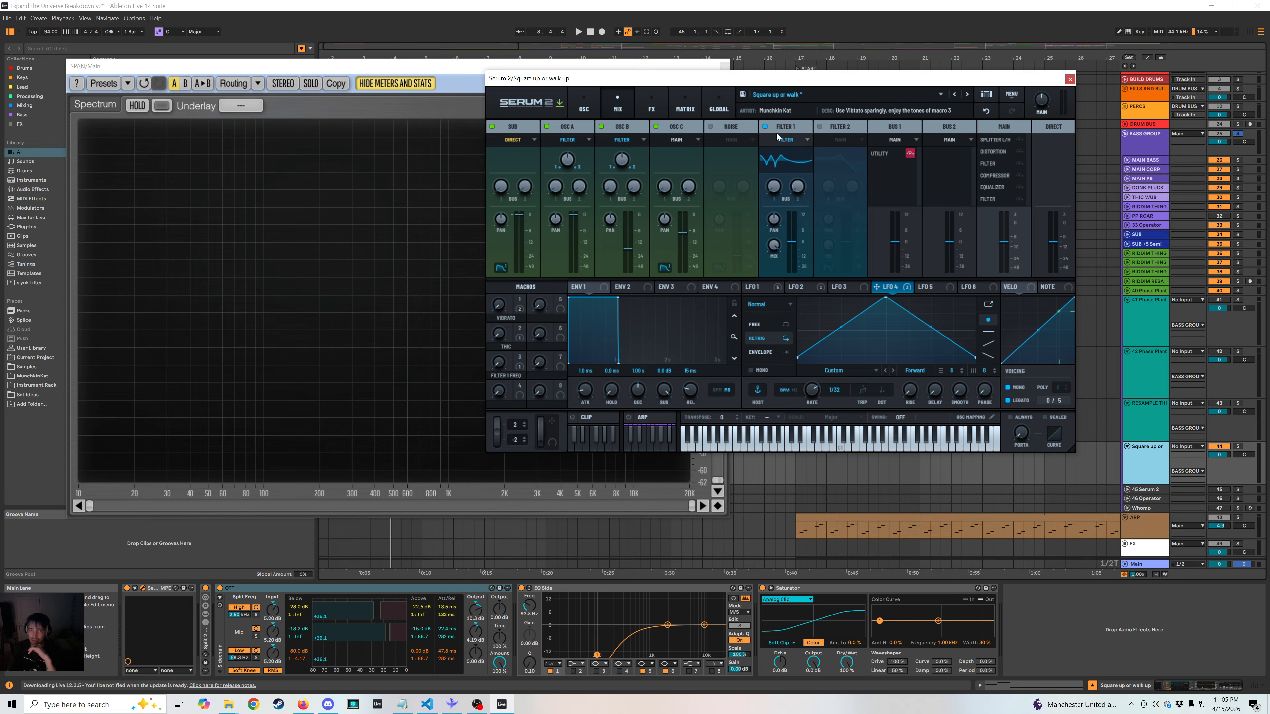
pyautogui.click(819, 127)
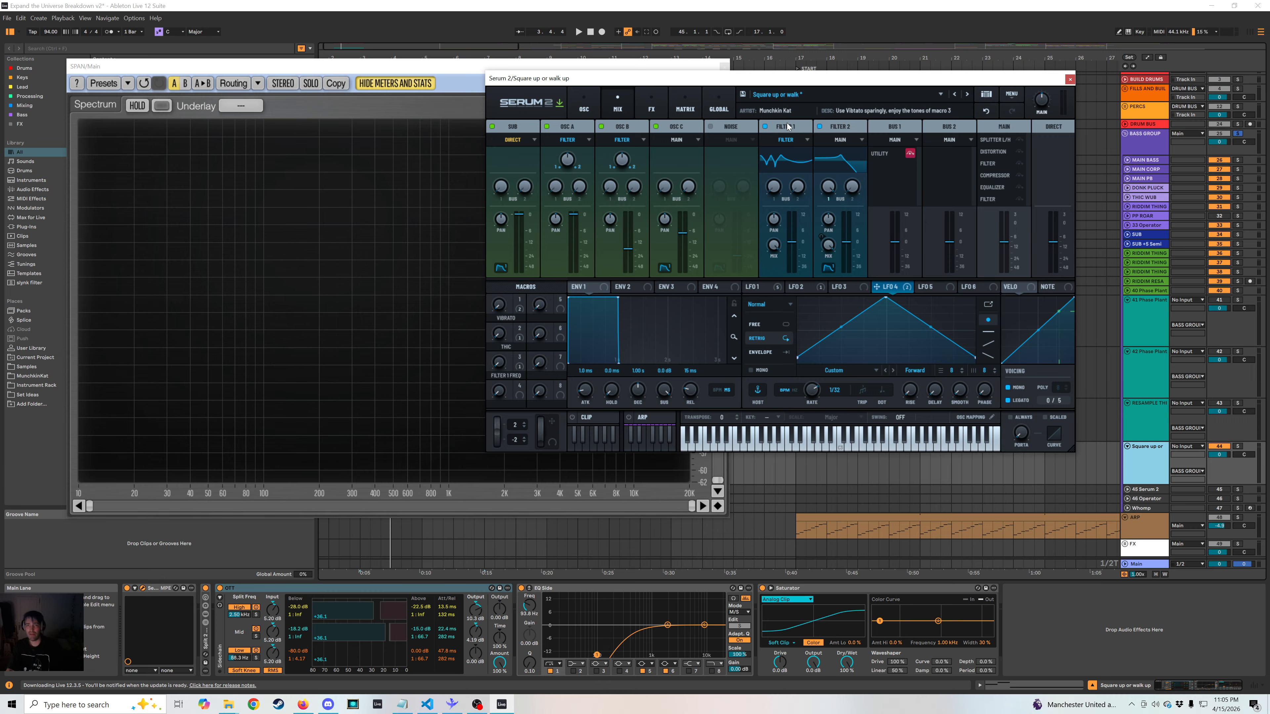
pyautogui.press('space')
pyautogui.click(818, 128)
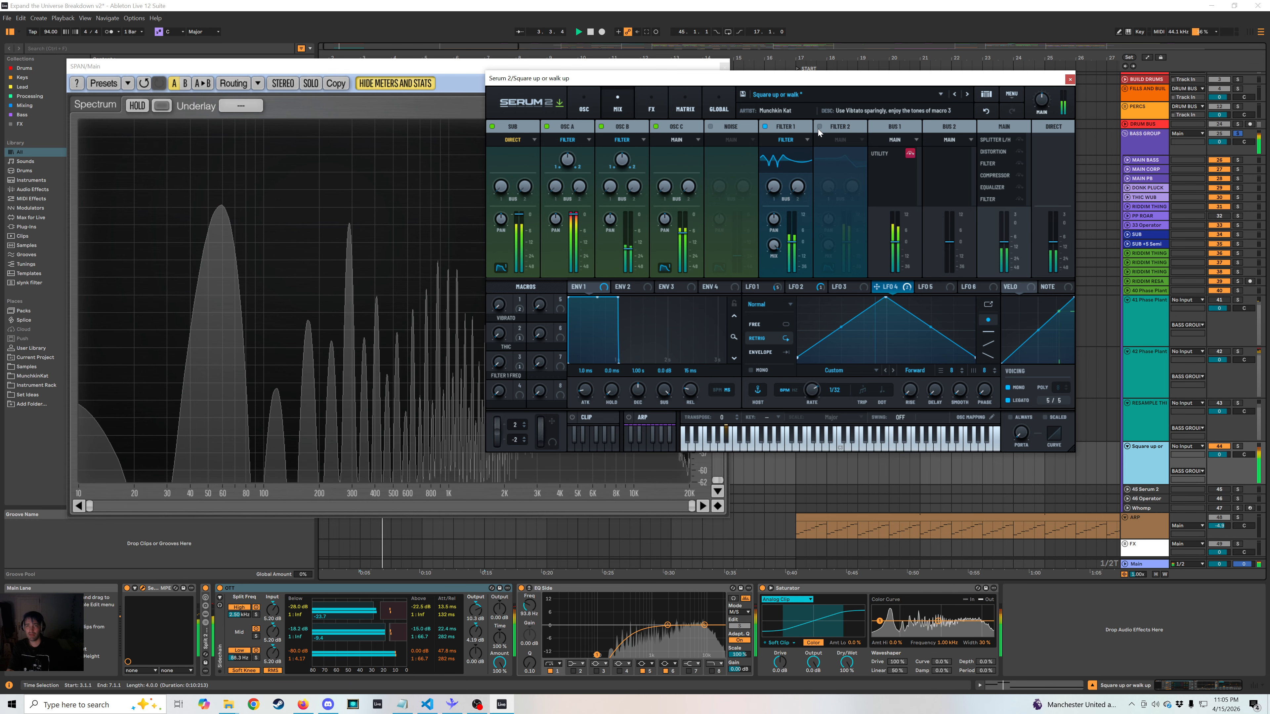
pyautogui.click(818, 127)
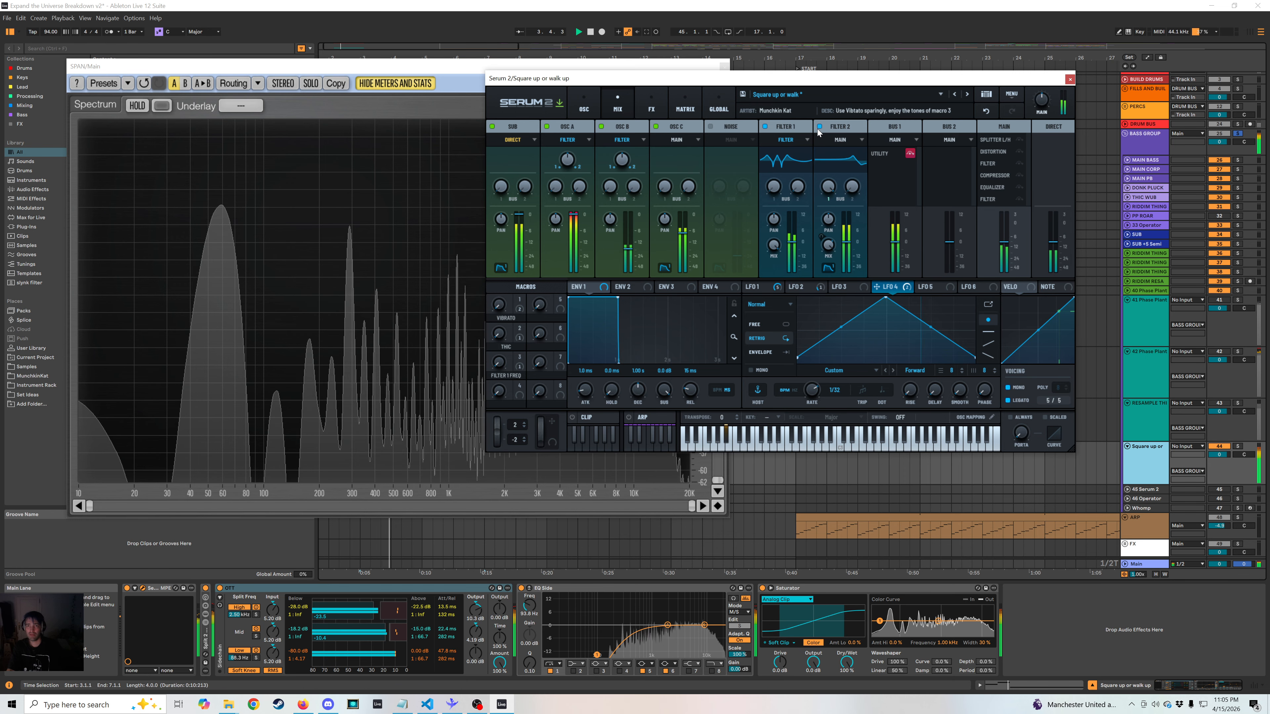
pyautogui.click(764, 127)
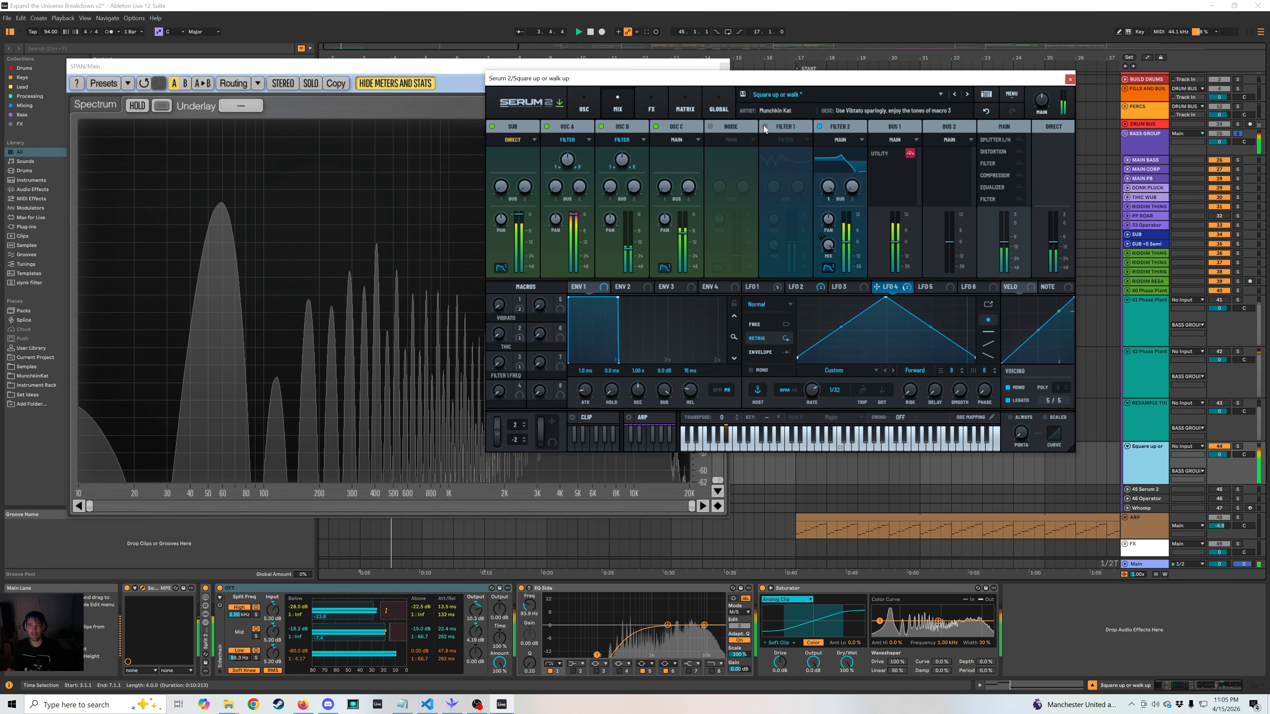
# Check the main effects chain and the sub oscillator's output routing options in the mixer without changing them.
pyautogui.click(651, 105)
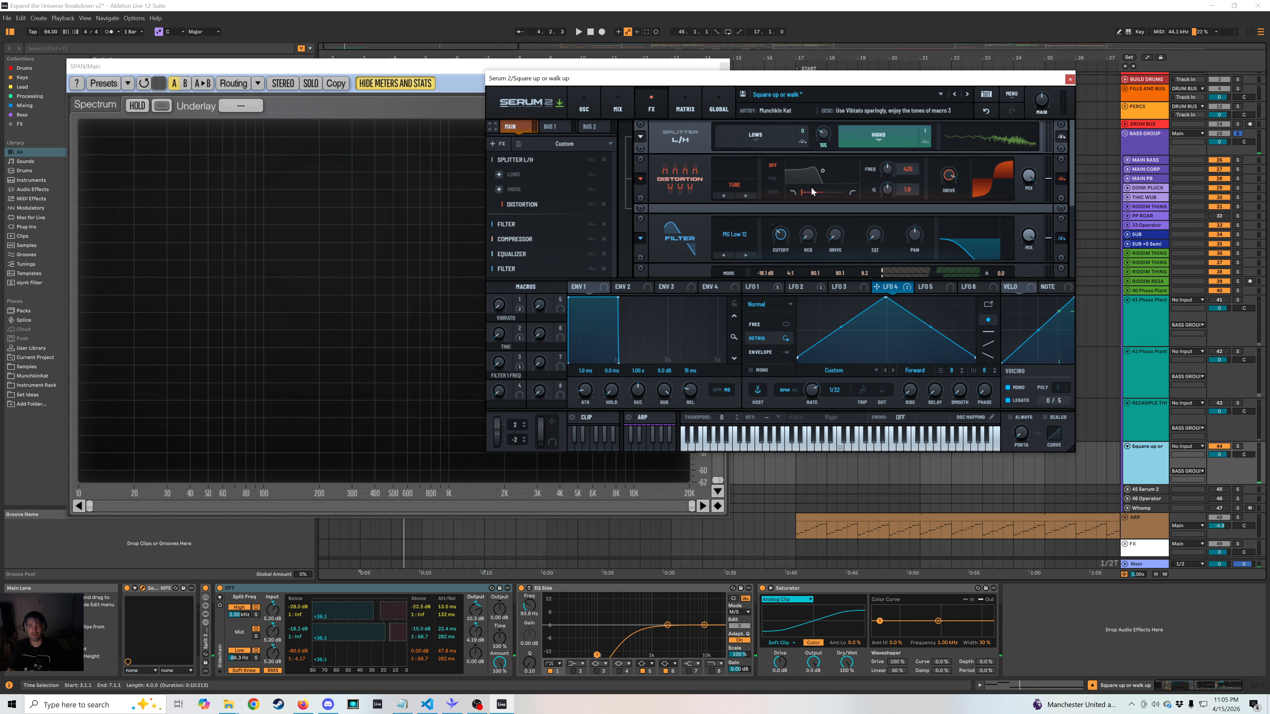
pyautogui.click(617, 106)
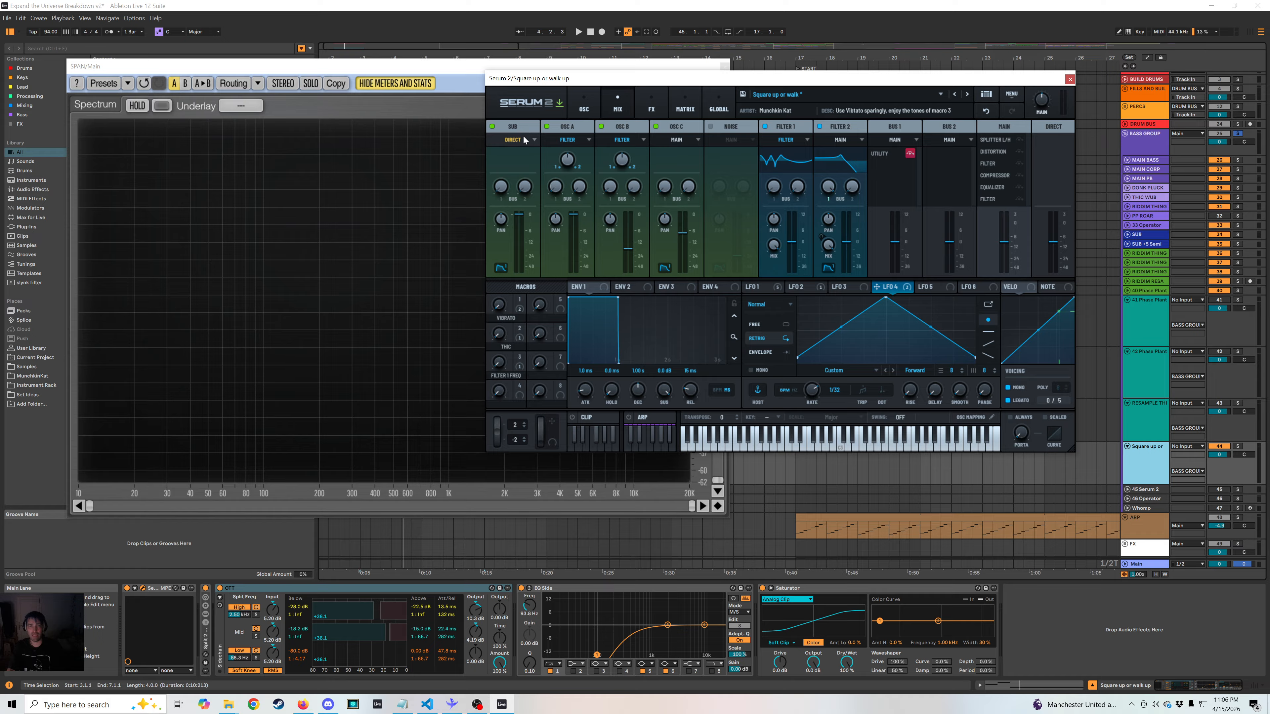
pyautogui.click(524, 140)
pyautogui.click(529, 143)
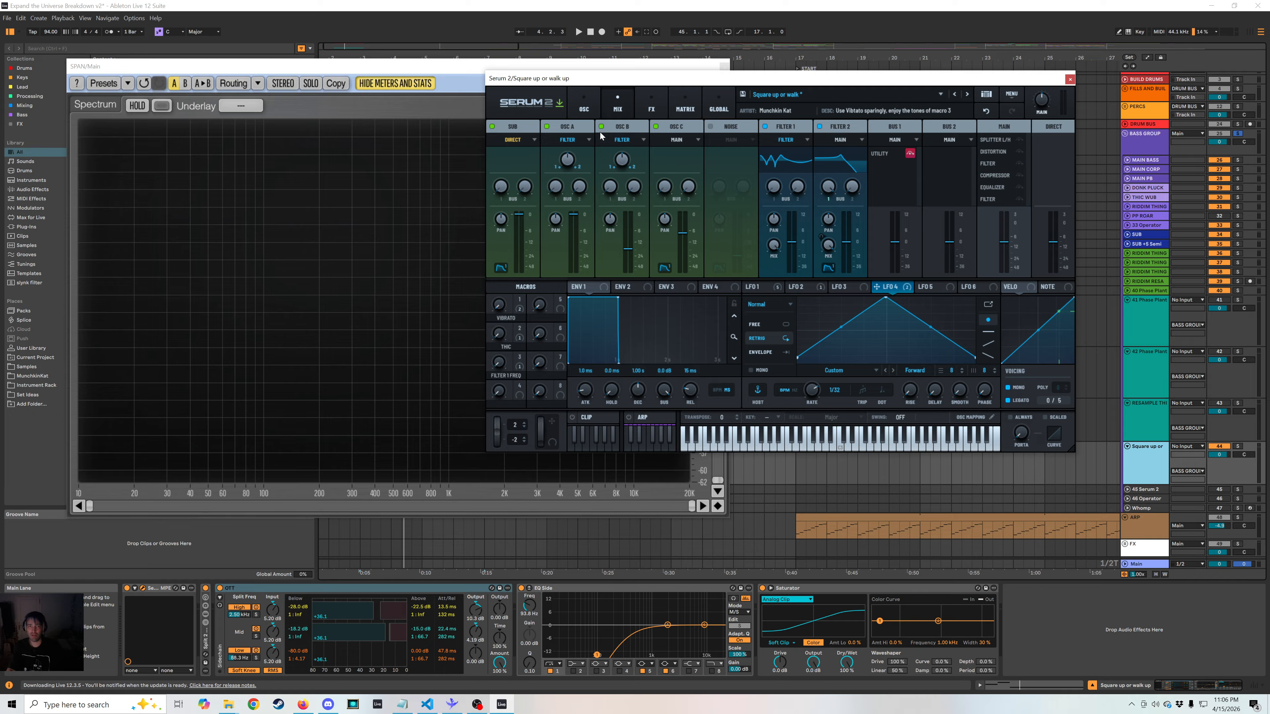
# Return to the oscillators and audition the clip while sweeping the Filter 1 Freq macro.
pyautogui.click(583, 102)
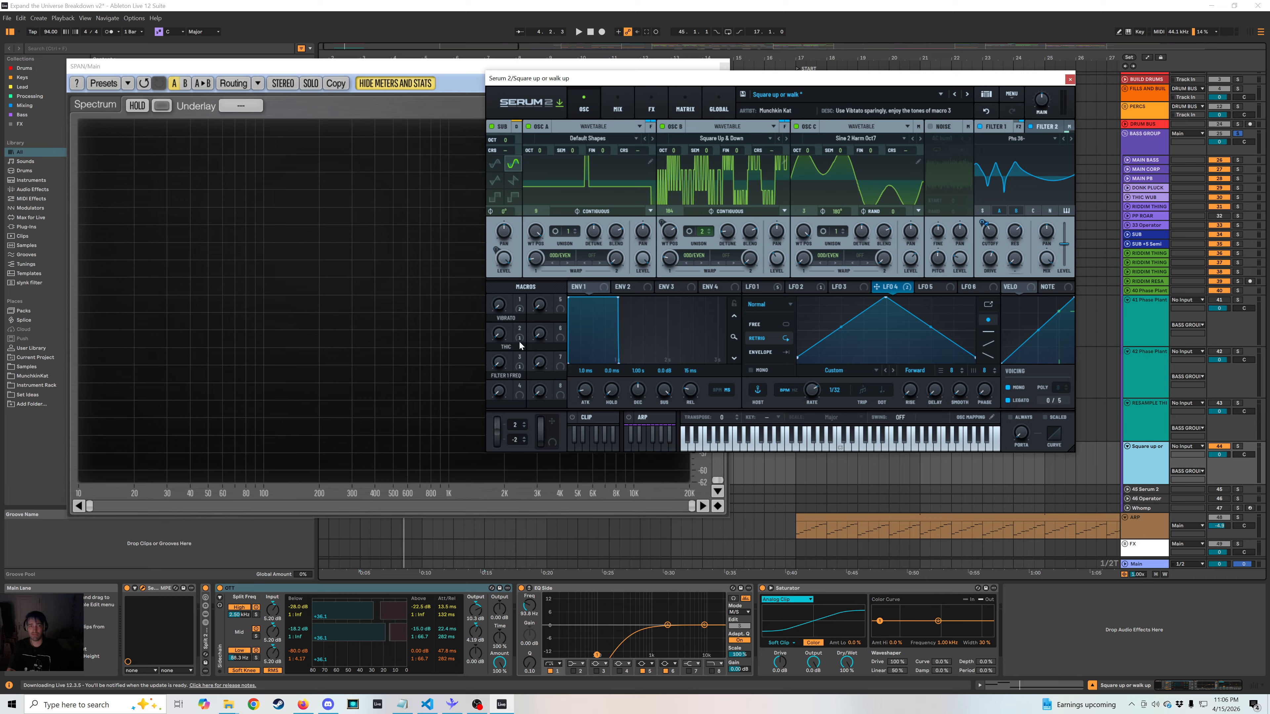
pyautogui.moveTo(507, 369); pyautogui.dragTo(507, 313)
pyautogui.press('space')
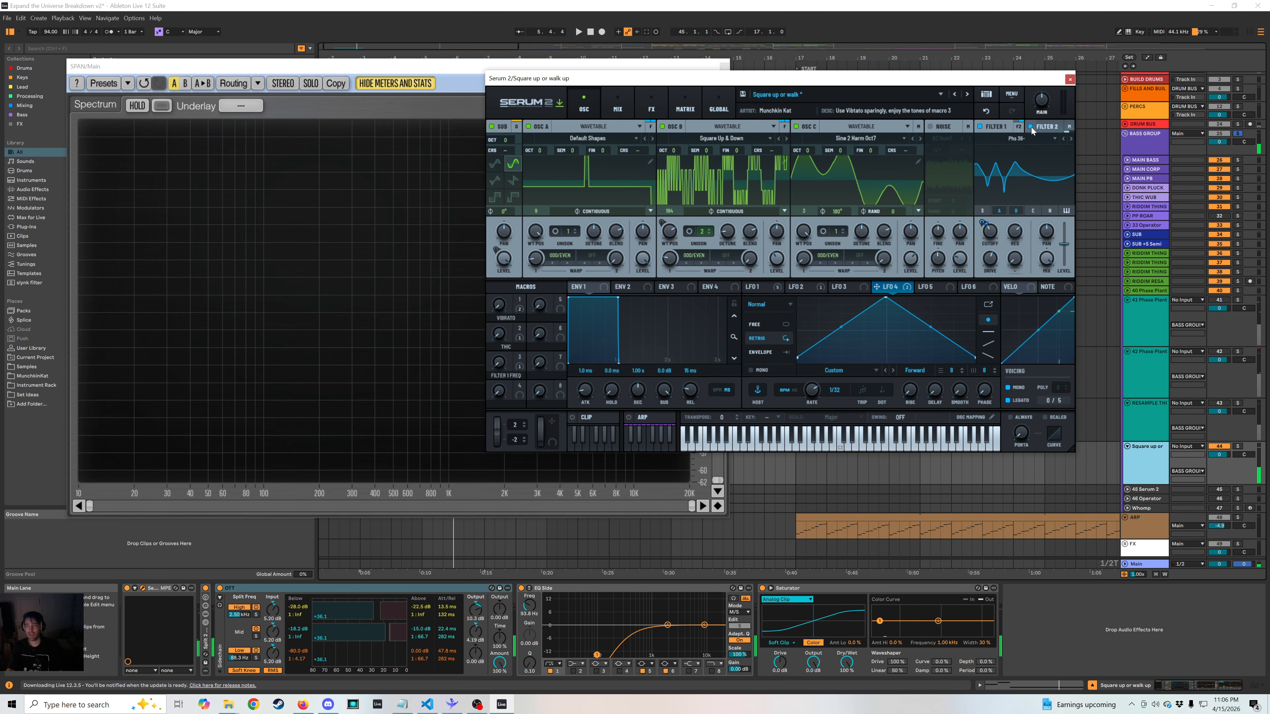
# Compare the settings of Filter 1 and Filter 2 and trace what the Filter 1 Freq macro modulates.
pyautogui.click(1042, 130)
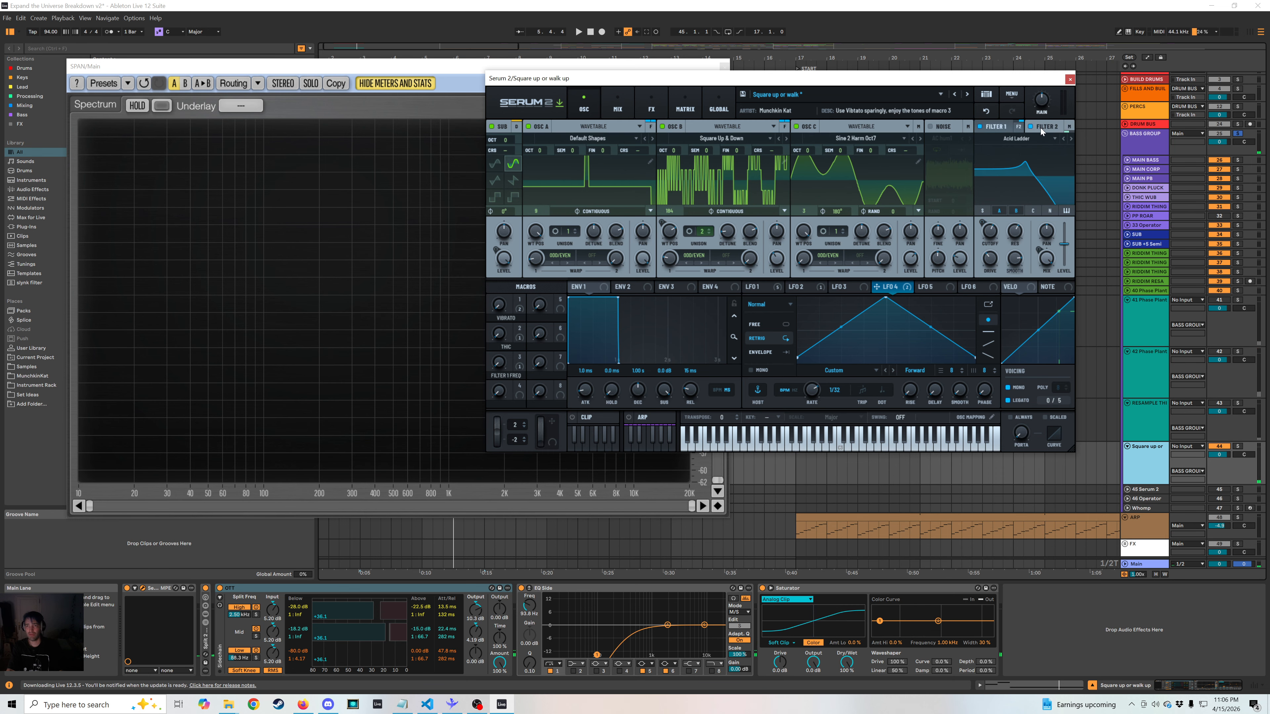
pyautogui.click(987, 129)
pyautogui.moveTo(532, 378); pyautogui.dragTo(515, 361)
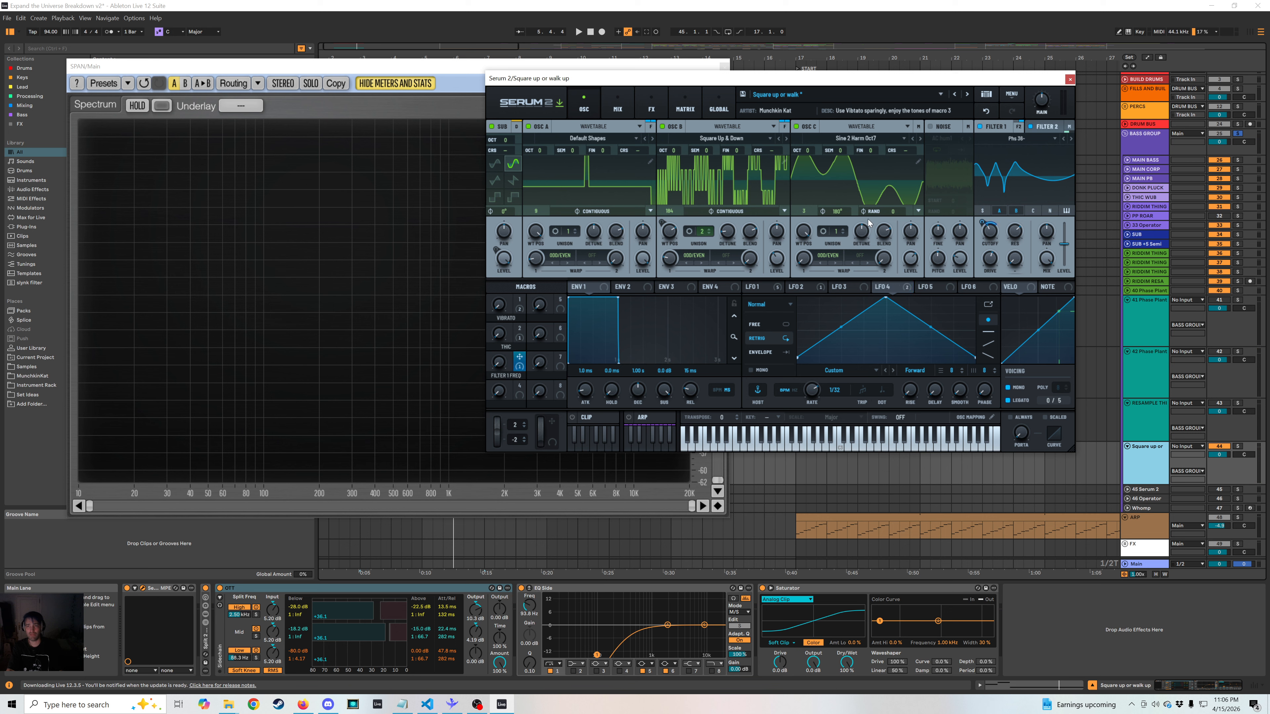
pyautogui.click(1044, 130)
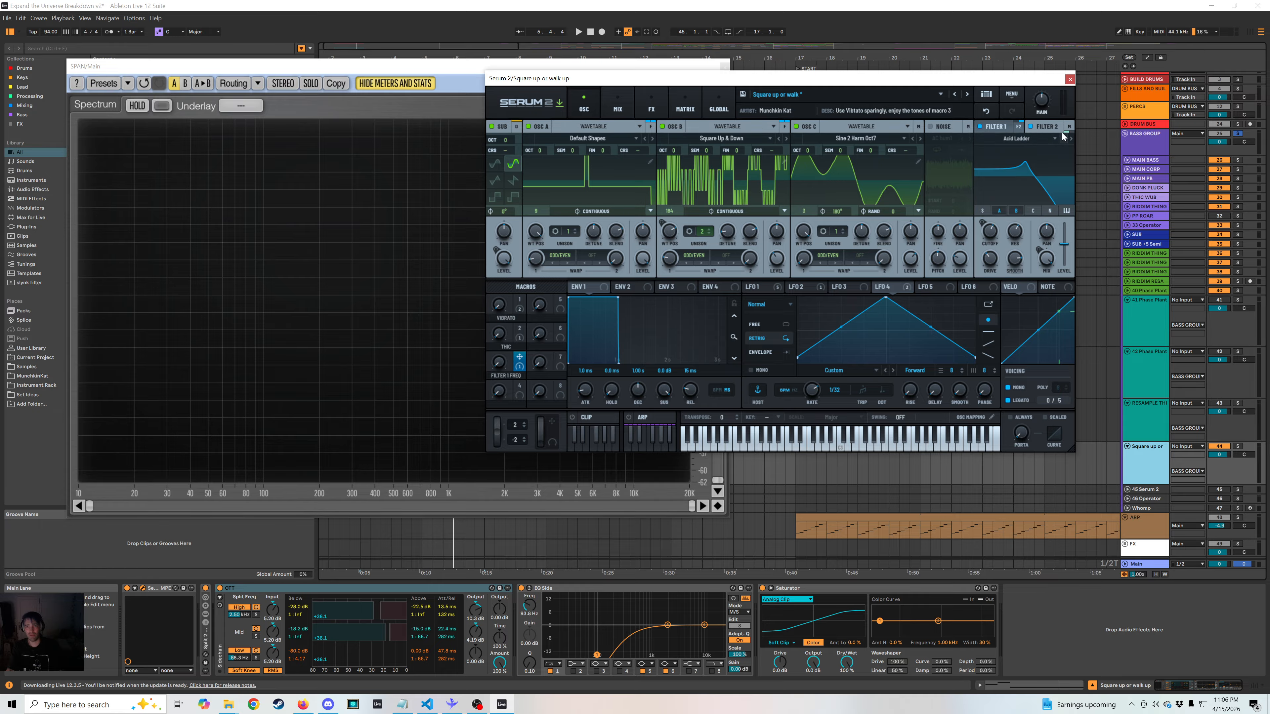
# Audition the clip with Filter 2 switched off and back on while sweeping the Filter 1 Freq macro.
pyautogui.press('space')
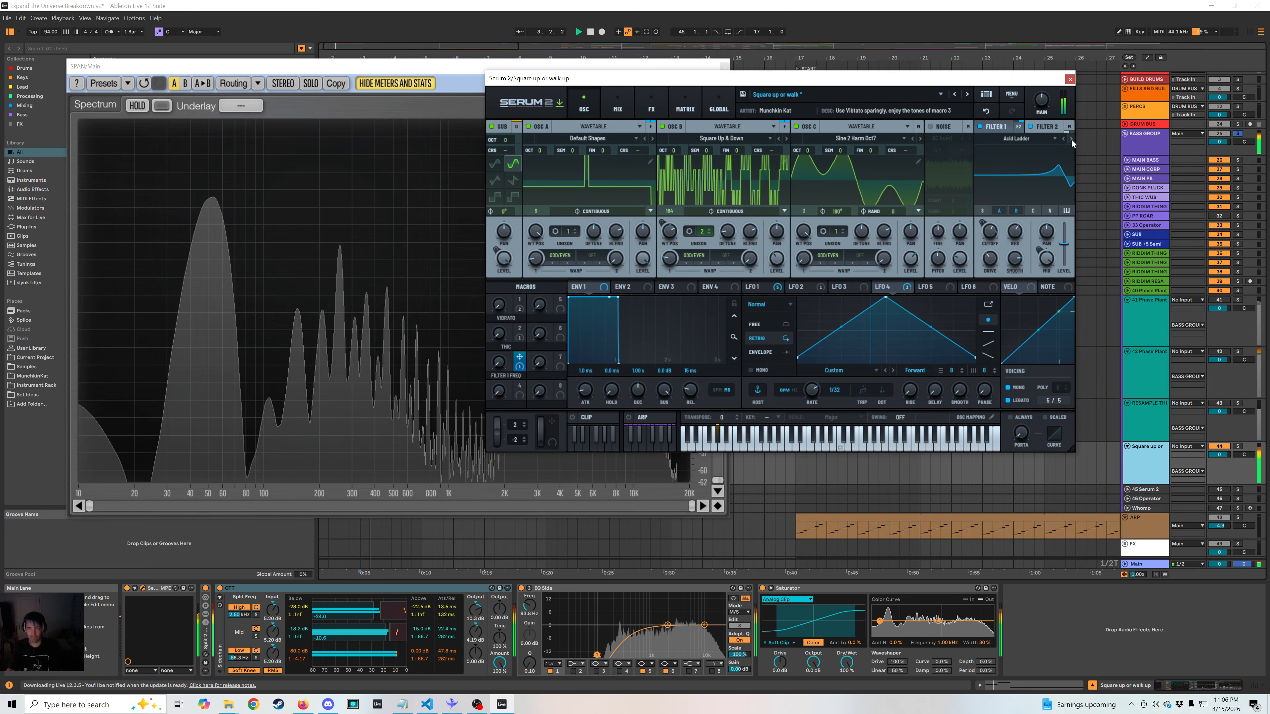
pyautogui.click(1030, 127)
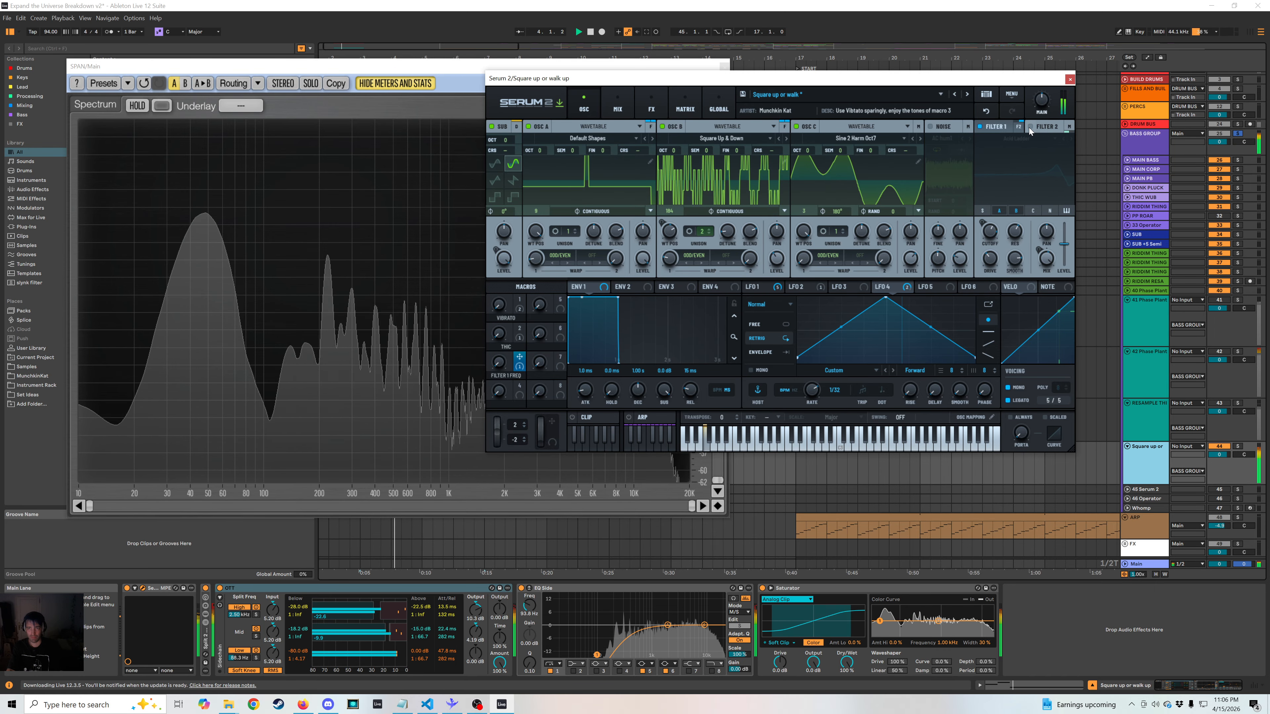
pyautogui.moveTo(501, 363); pyautogui.dragTo(516, 296)
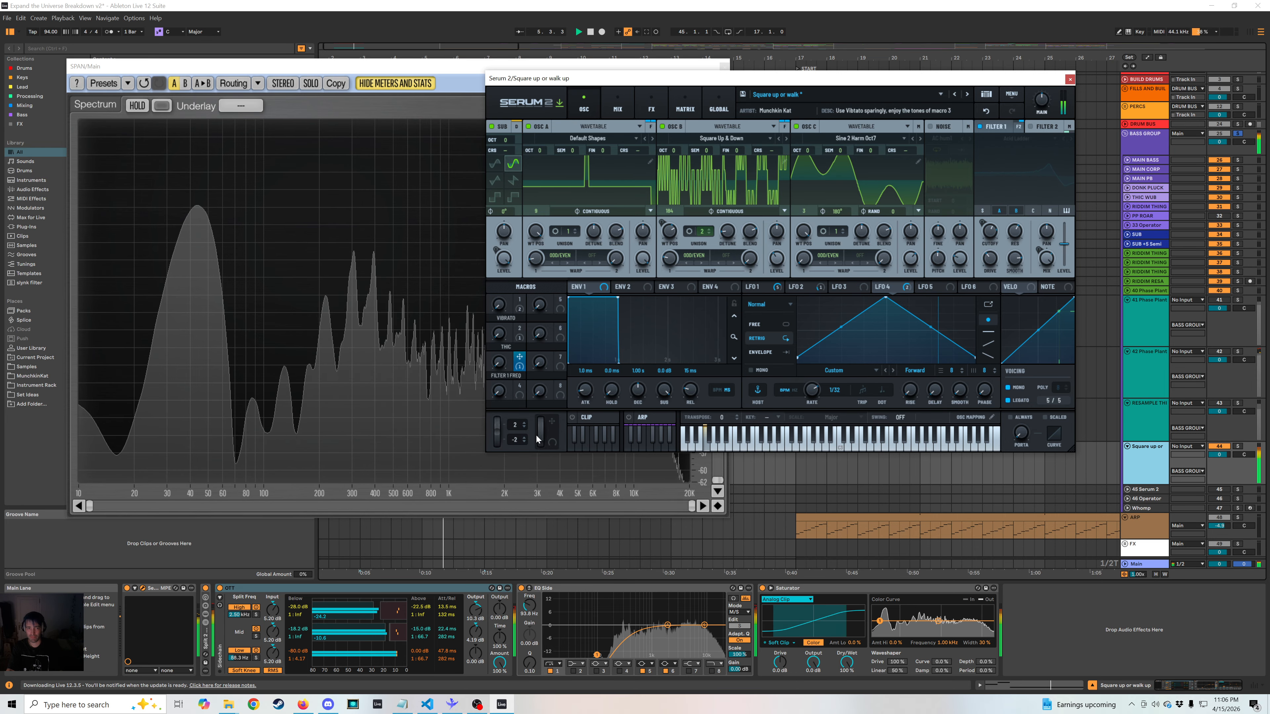
pyautogui.click(1030, 127)
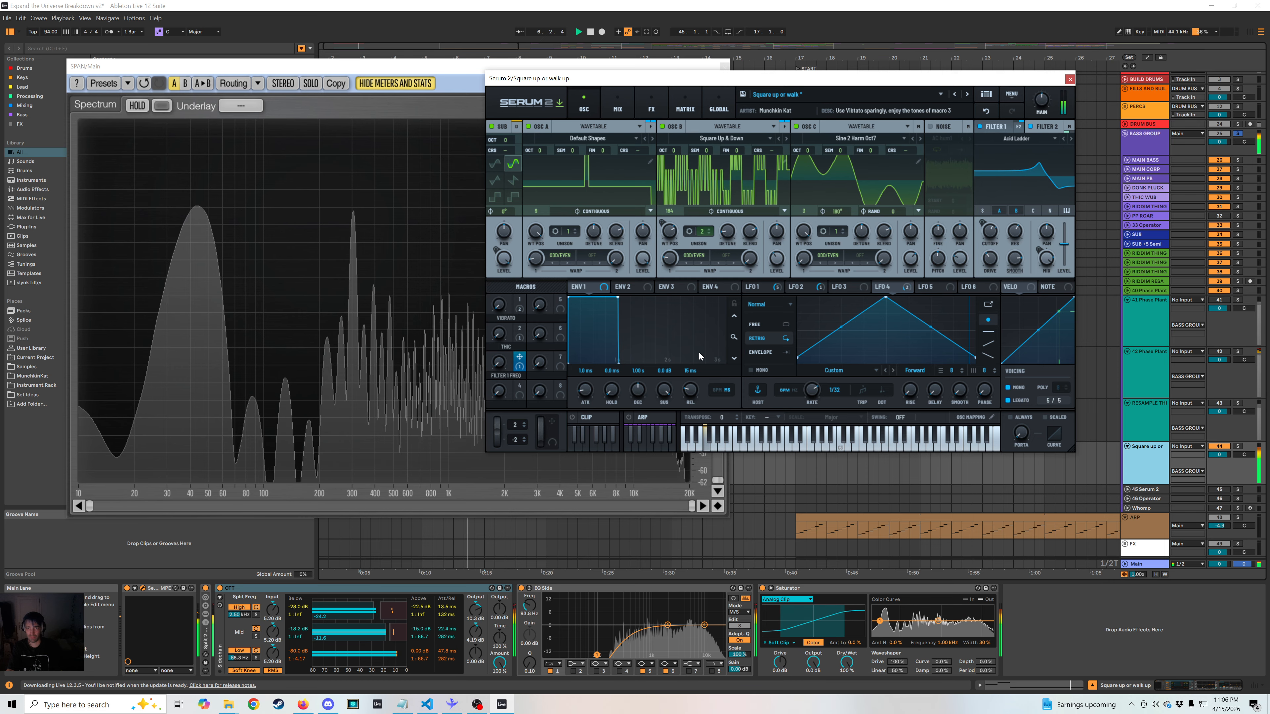
pyautogui.press('space')
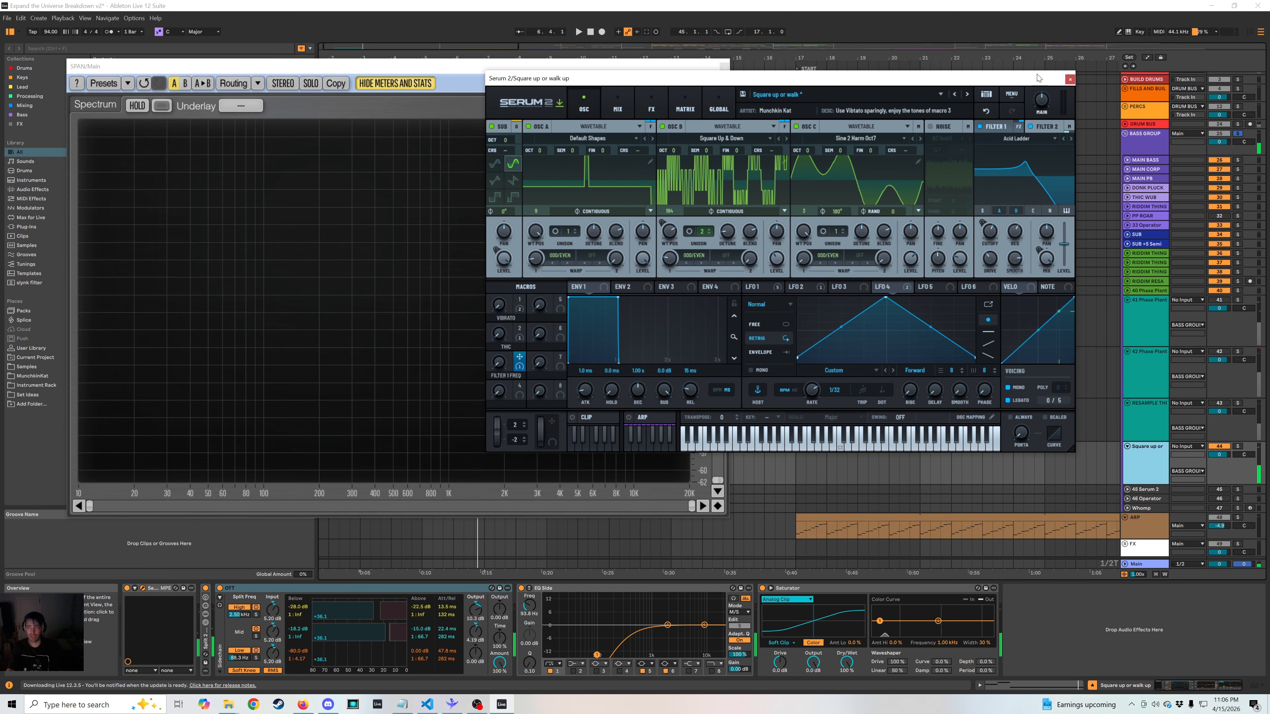
# Switch playback from the Square up or walk up track to the RESAMPLE THIS track and open its Serum 2 synth.
pyautogui.click(1069, 80)
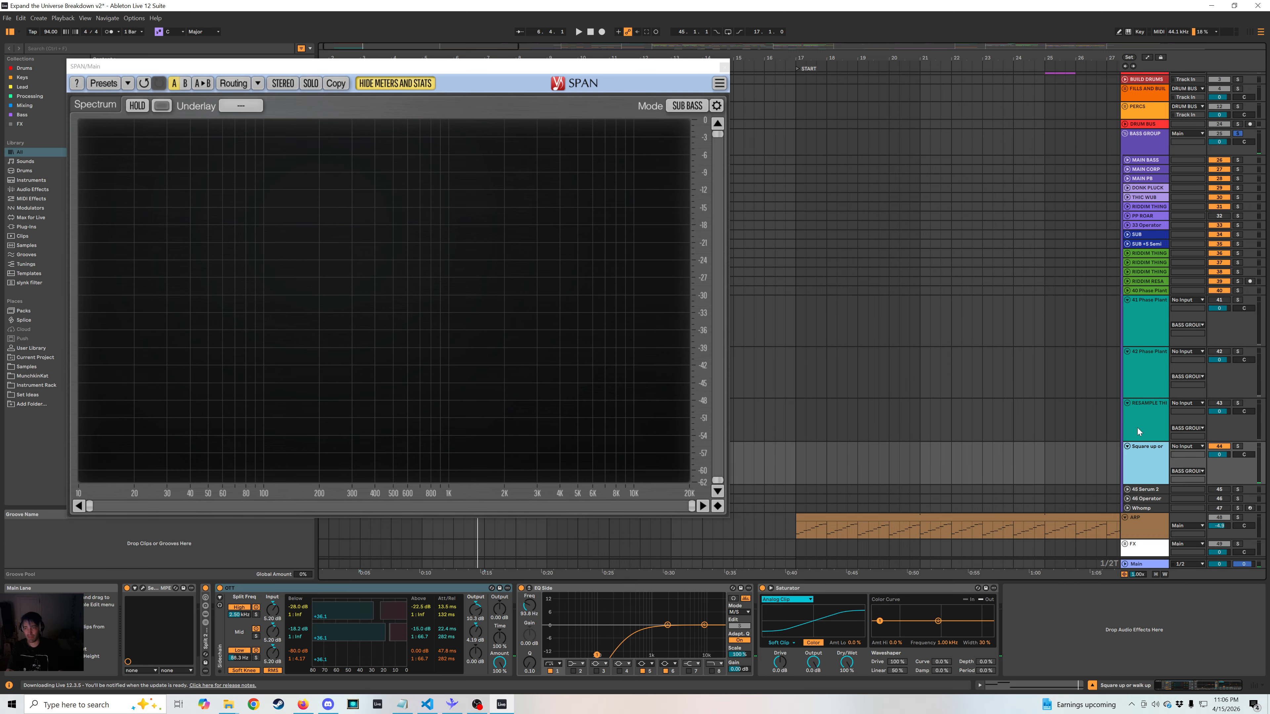
pyautogui.click(1224, 406)
pyautogui.click(1220, 447)
pyautogui.press('space')
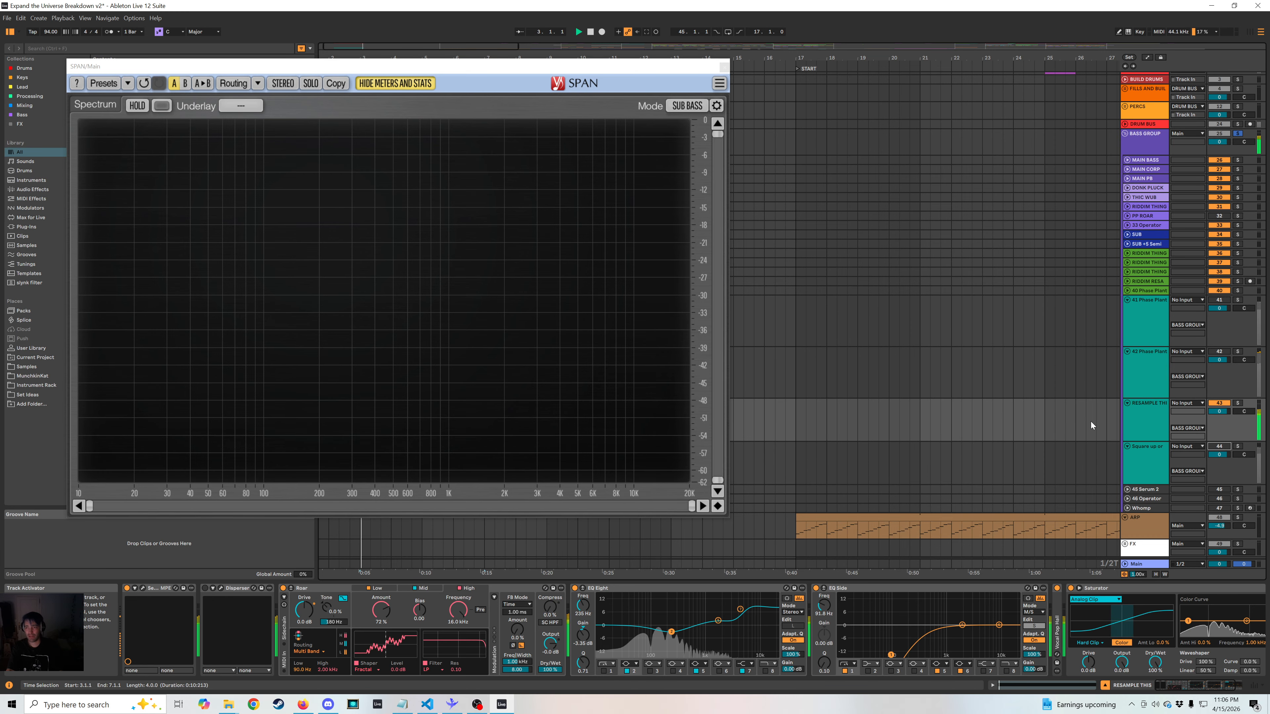
pyautogui.click(143, 588)
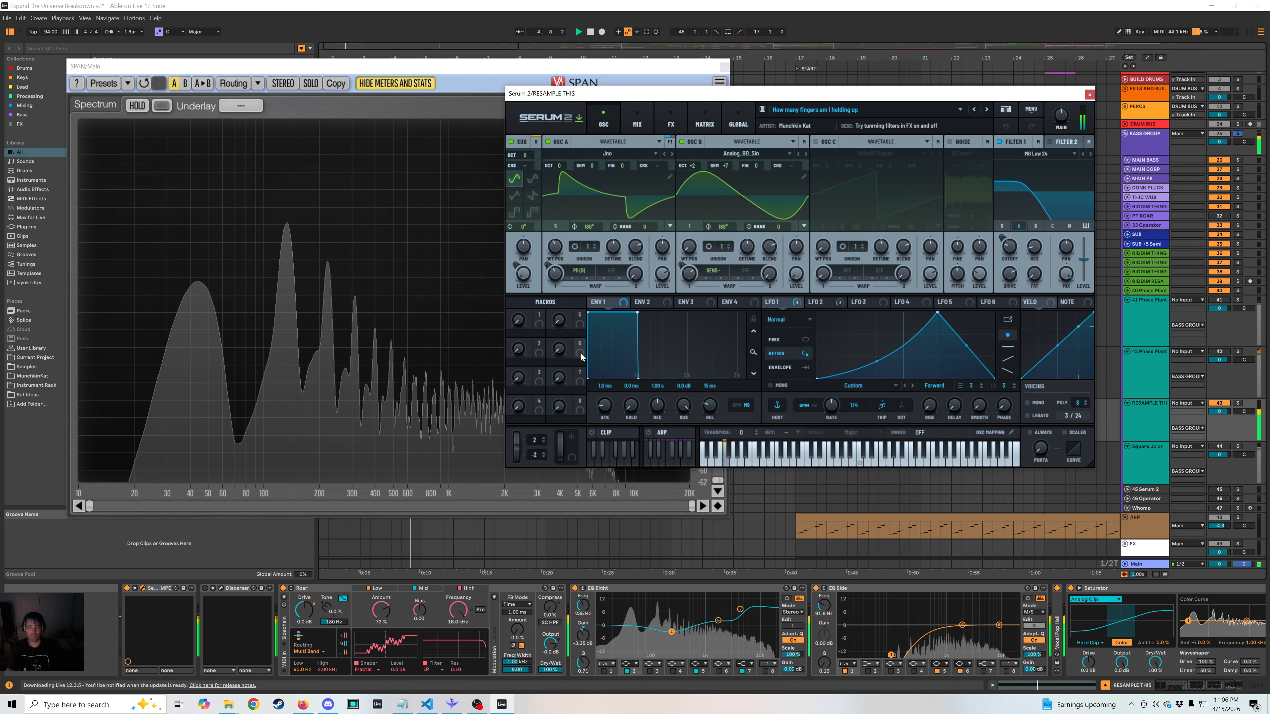
# Show the RESAMPLE THIS synth's main effects chain and turn off the solo on BASS GROUP.
pyautogui.click(691, 127)
pyautogui.click(673, 125)
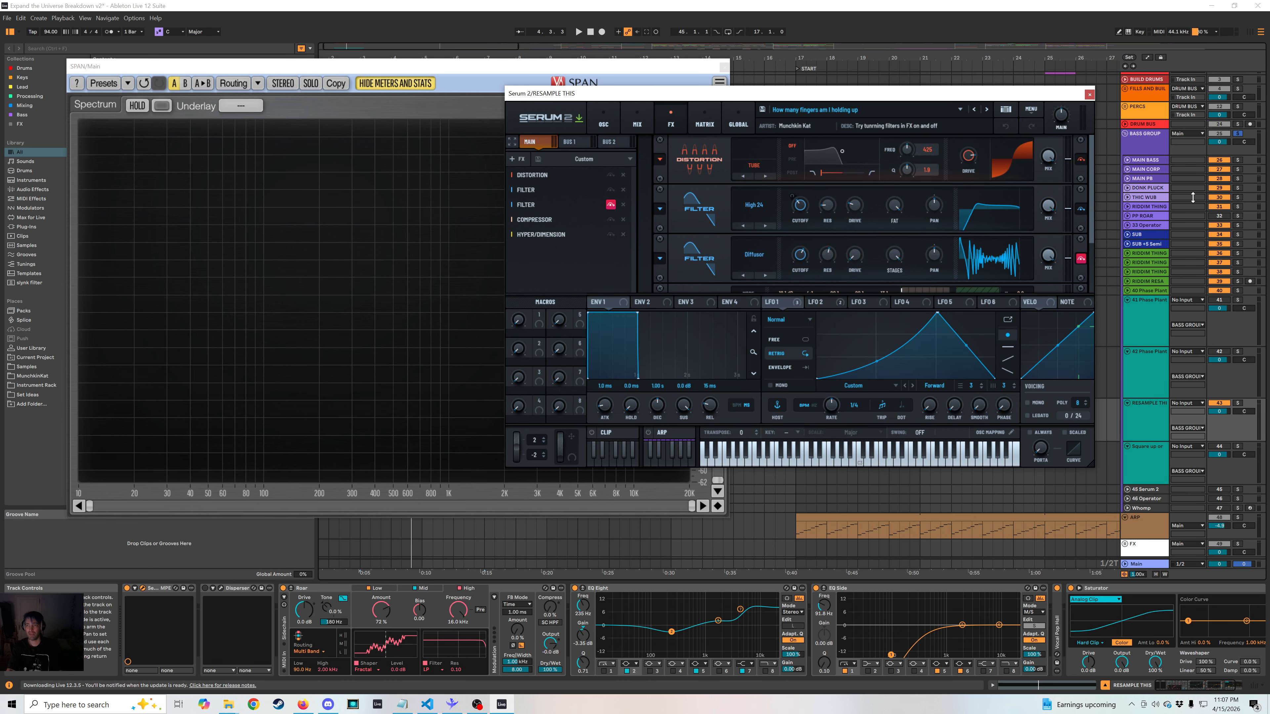
pyautogui.click(1238, 134)
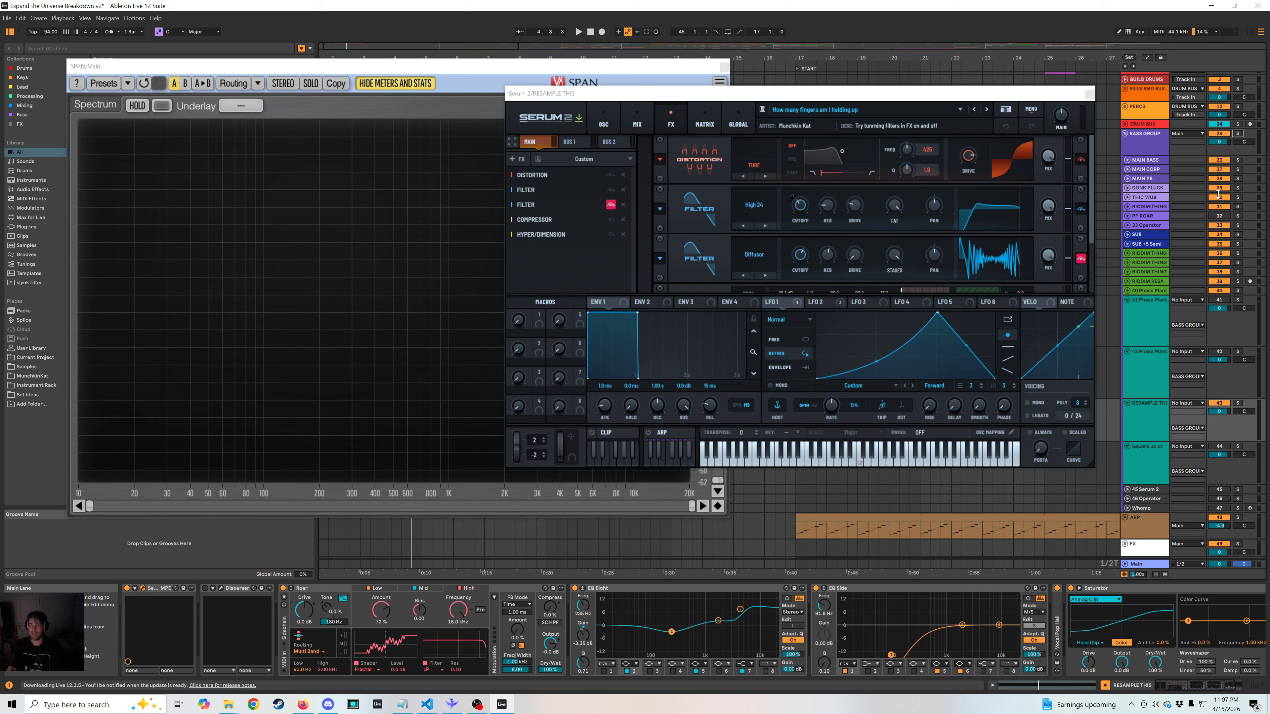
# Audition the clip with LFO 1's rate slowed to Bar 1 and undo the rate change.
pyautogui.press('space')
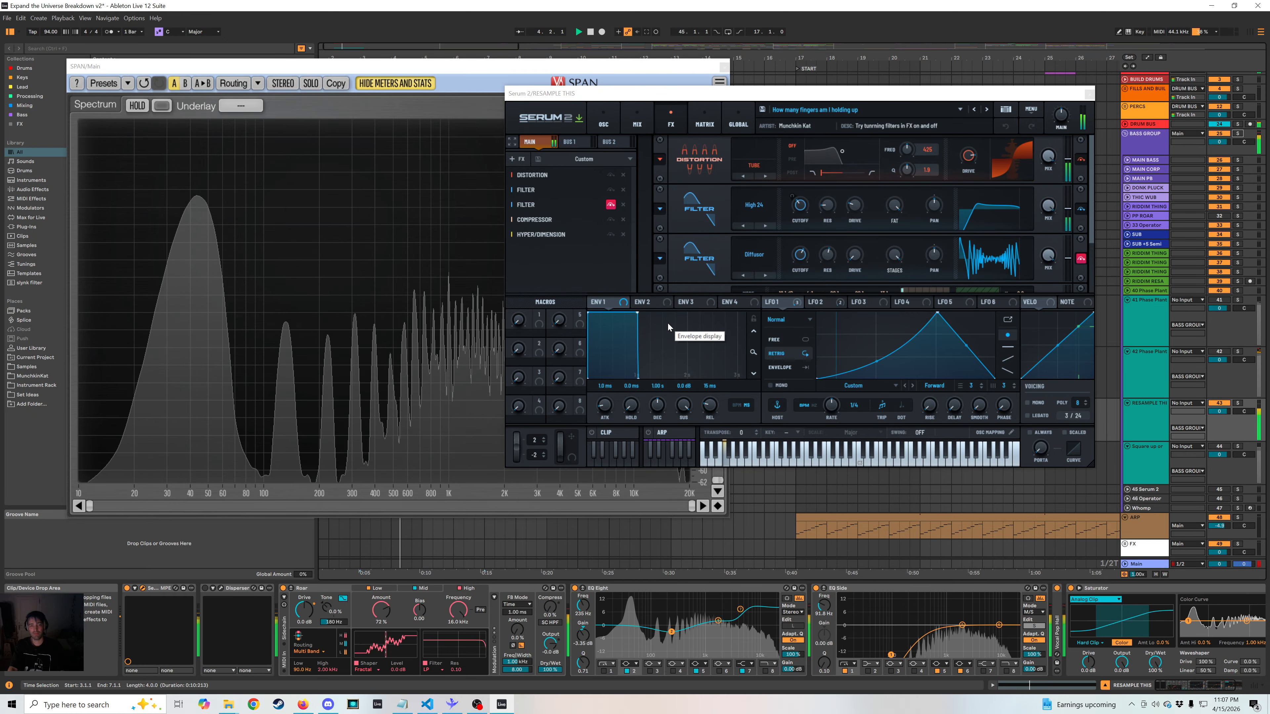
pyautogui.press('space')
pyautogui.press('space')
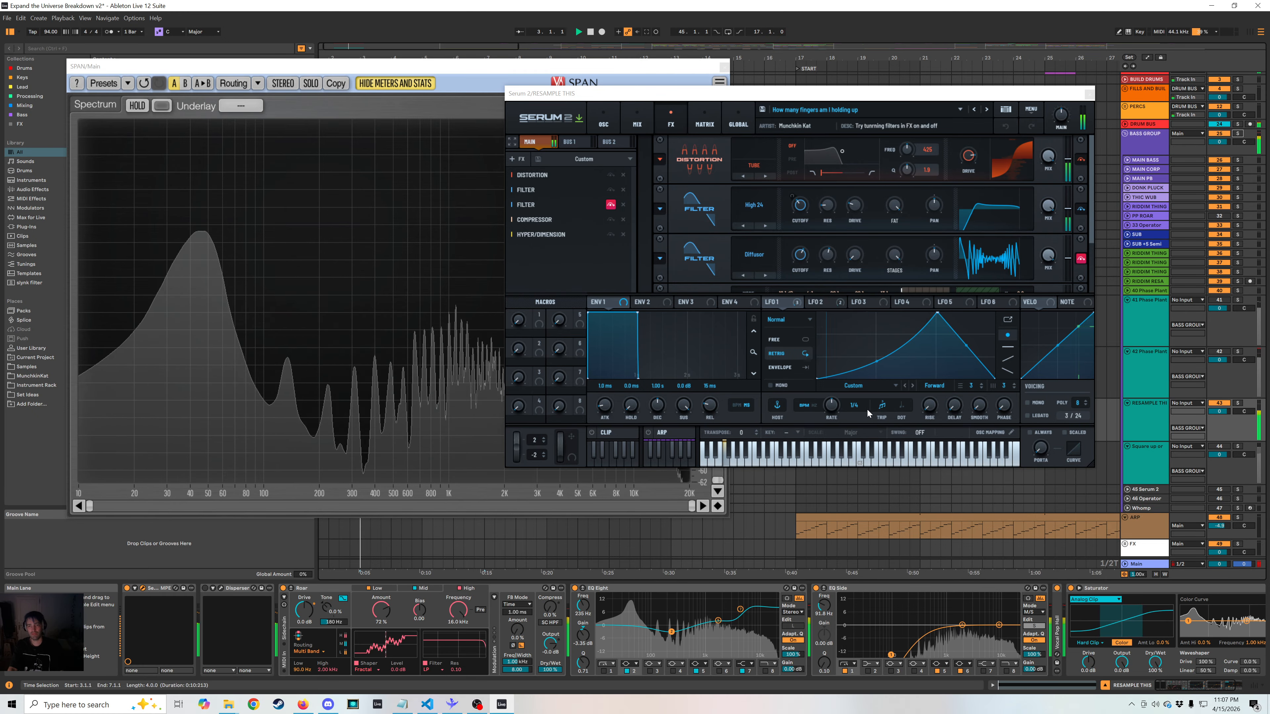
pyautogui.moveTo(829, 412); pyautogui.dragTo(828, 421)
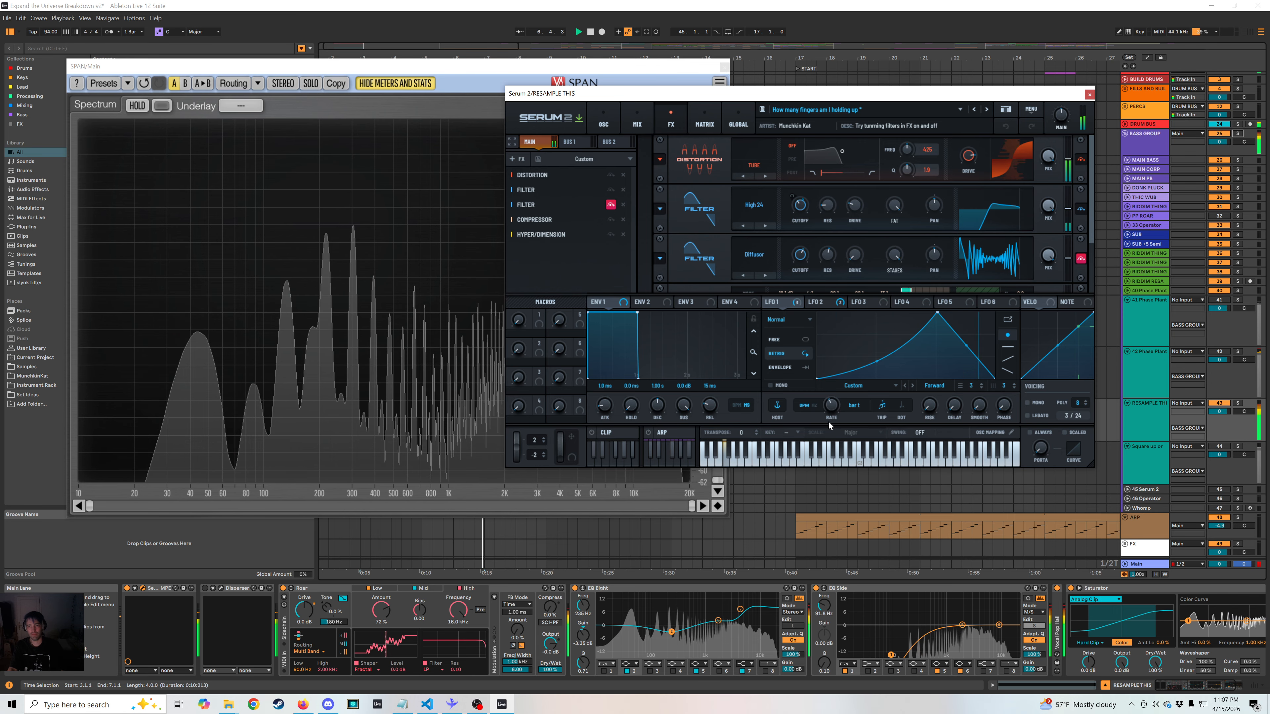
pyautogui.hotkey('ctrl', 'z')
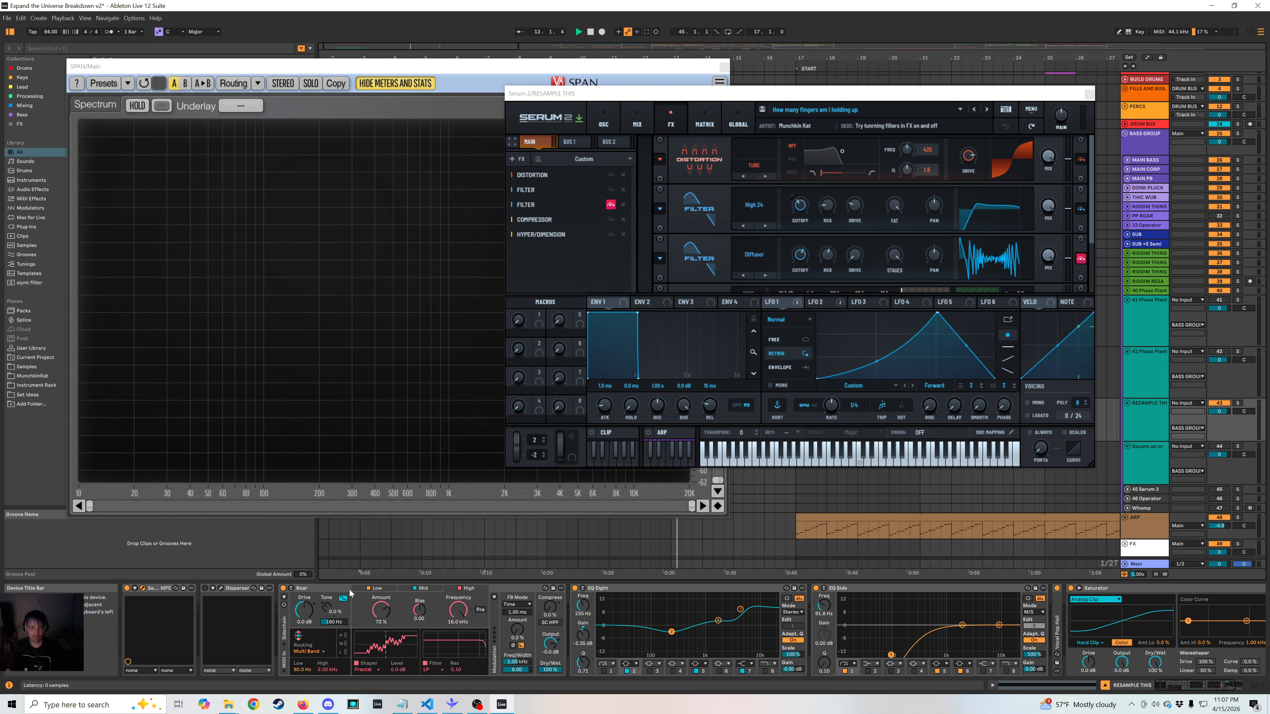
# Examine the Disperser and Roar devices on the RESAMPLE THIS track, including Roar's band settings, while auditioning the clip.
pyautogui.click(337, 591)
pyautogui.press('space')
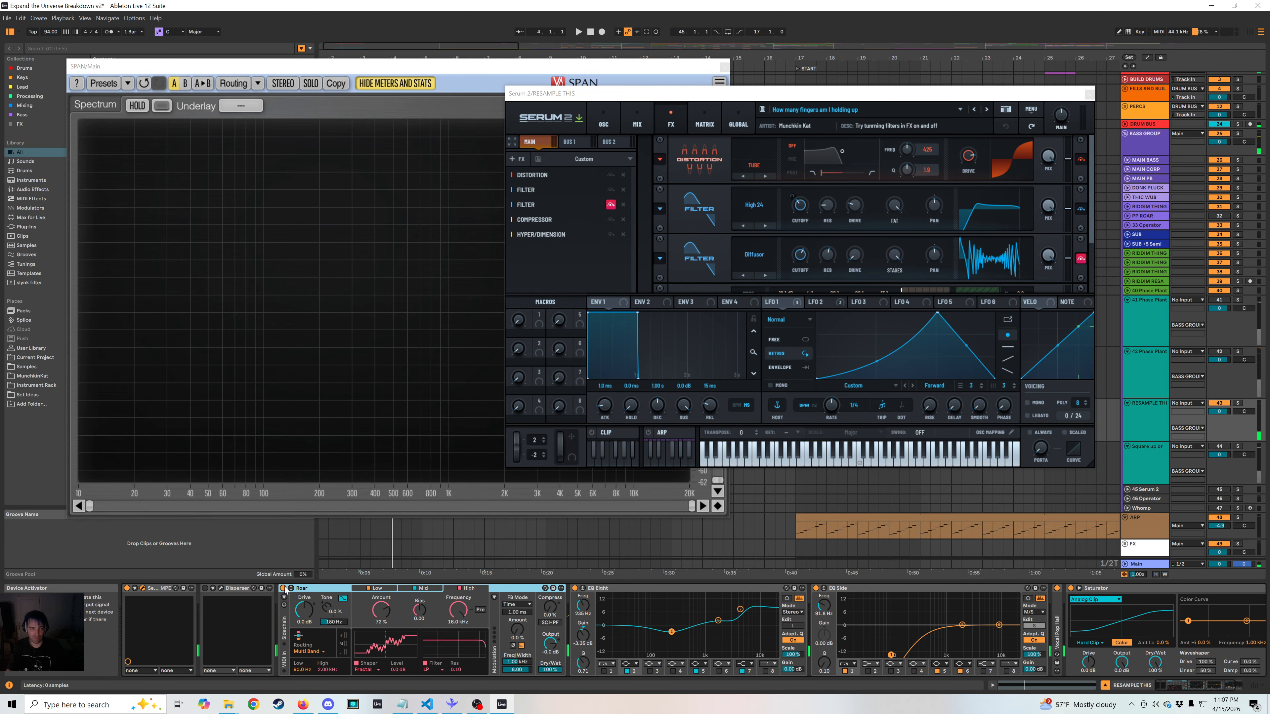
pyautogui.rightClick(290, 589)
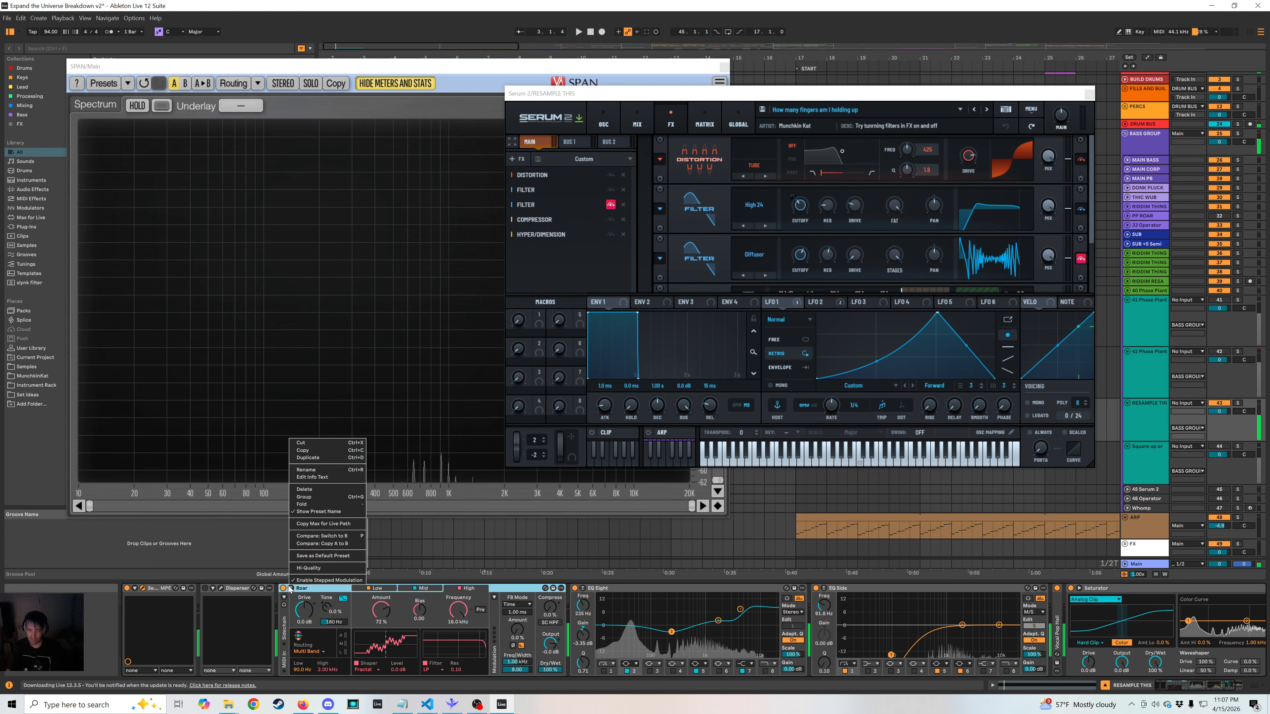
pyautogui.click(527, 595)
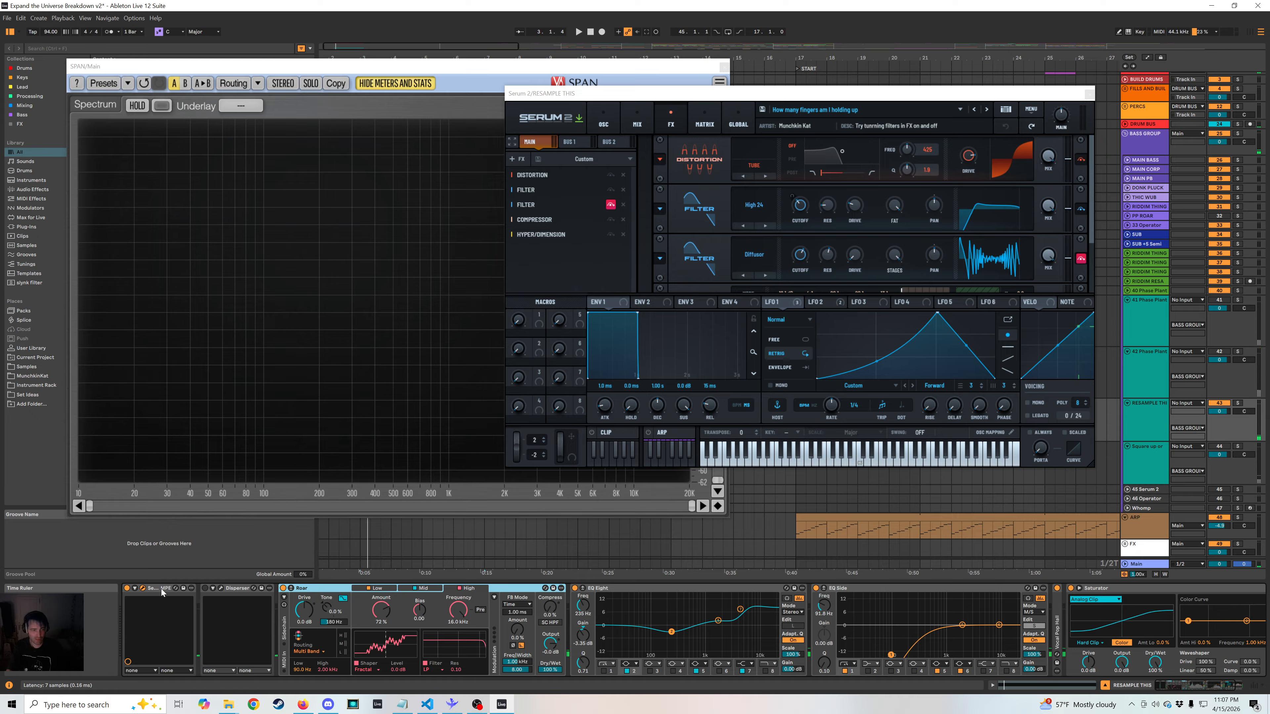
pyautogui.click(236, 590)
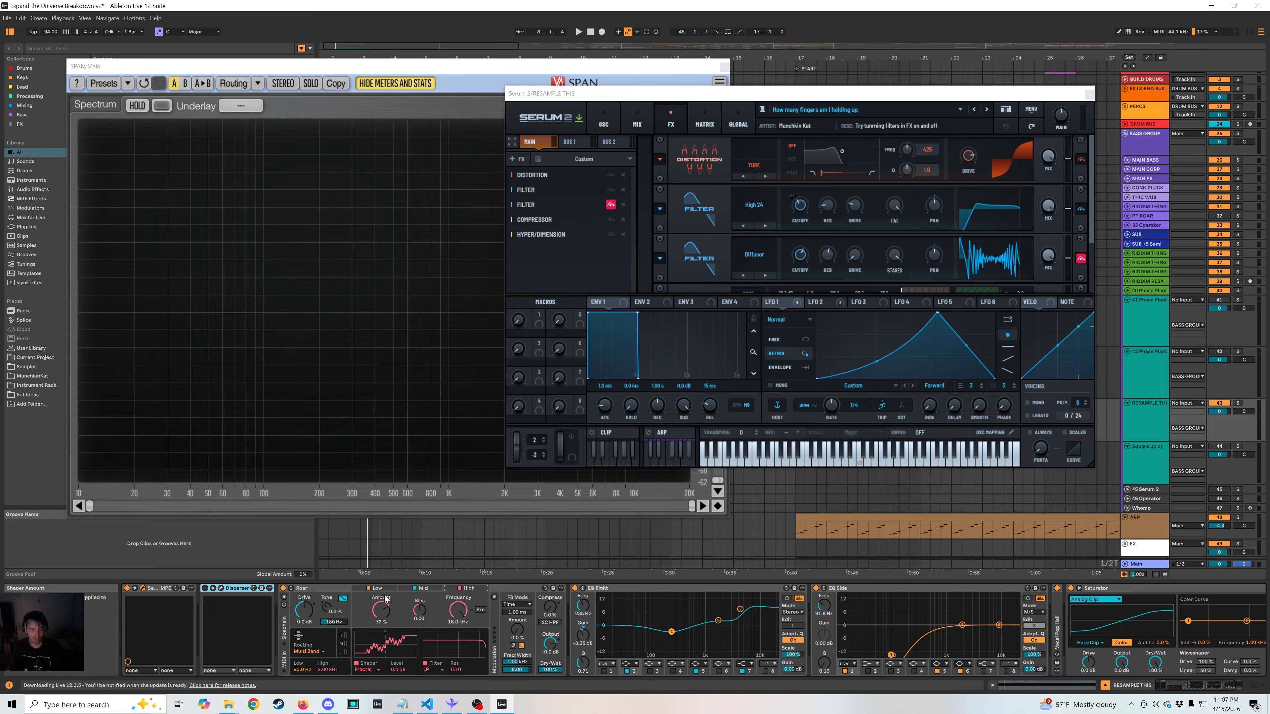
pyautogui.click(395, 588)
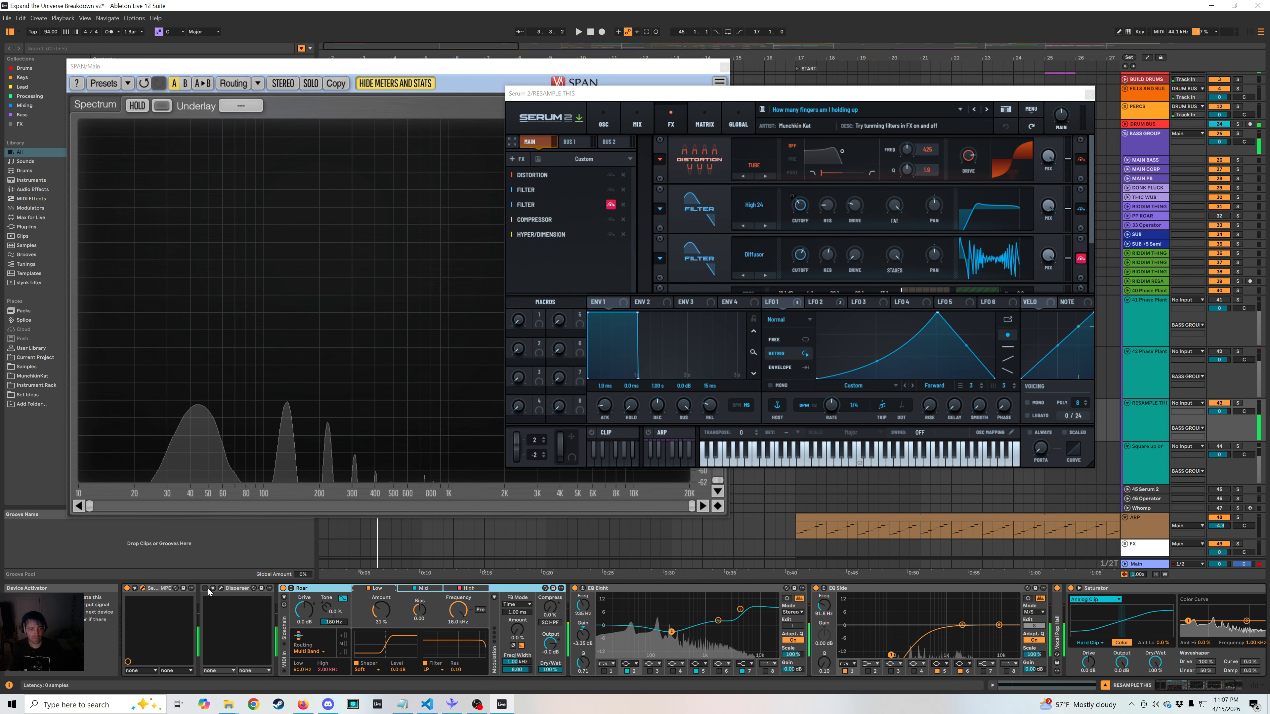
pyautogui.press('space')
pyautogui.press('space')
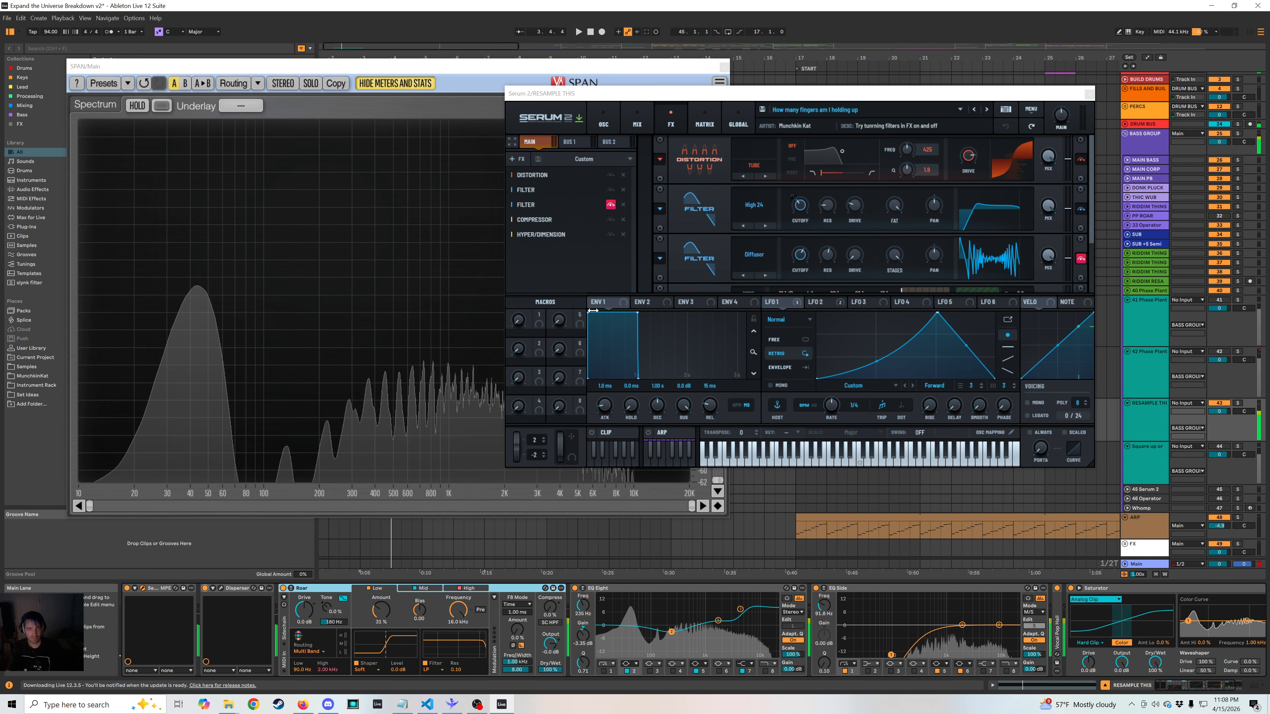
# Compare the clip's sound while switching the High 24 filter, the Diffuser filter and the Disperser device between active and bypassed.
pyautogui.click(553, 202)
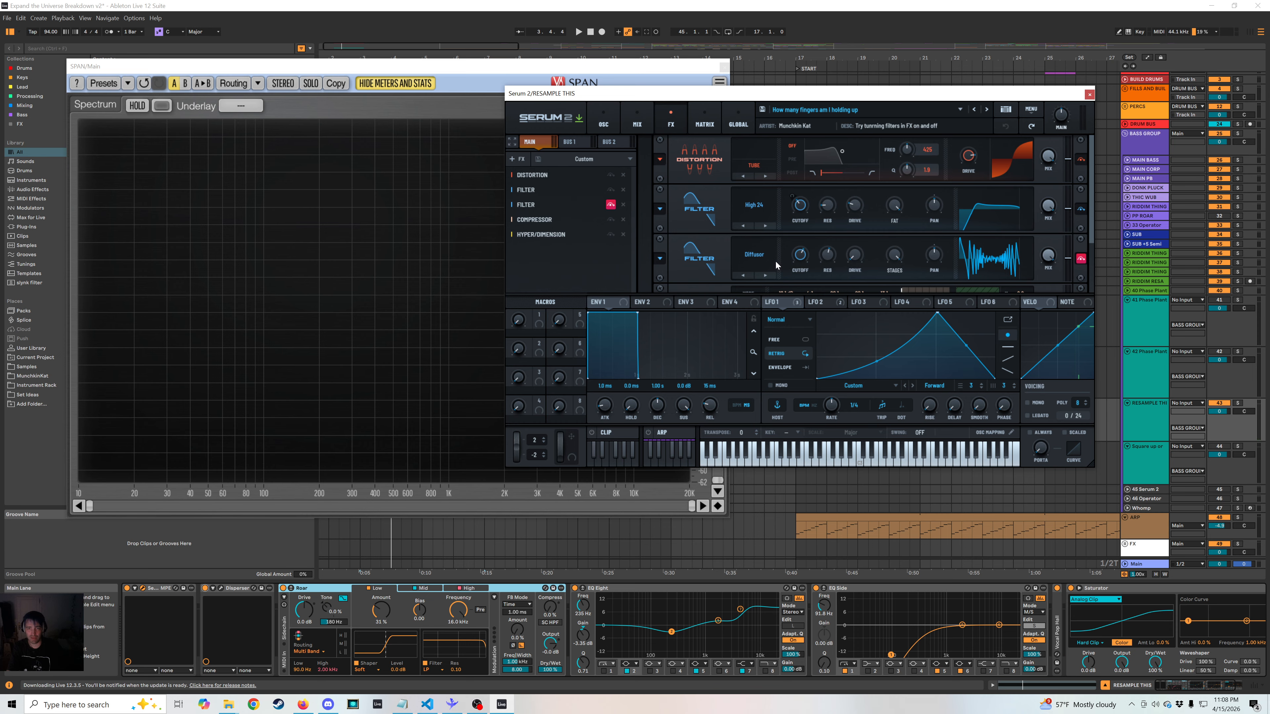
pyautogui.press('space')
pyautogui.click(611, 205)
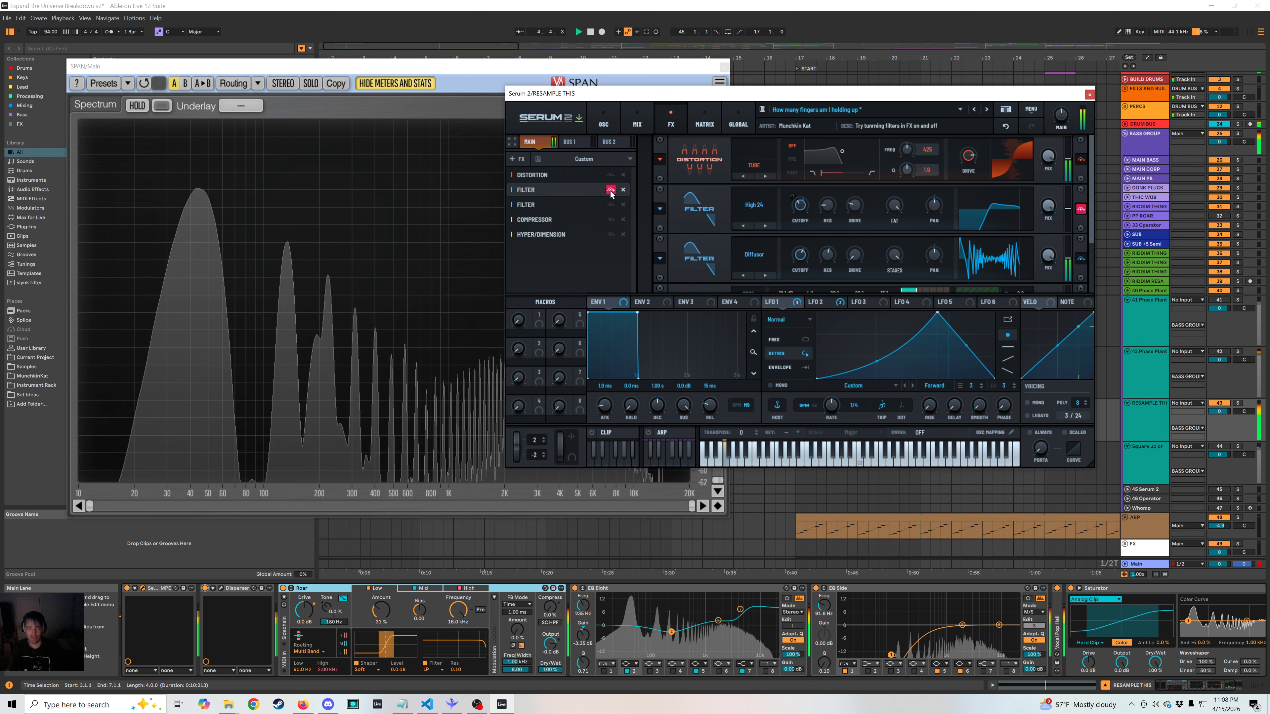
pyautogui.click(610, 191)
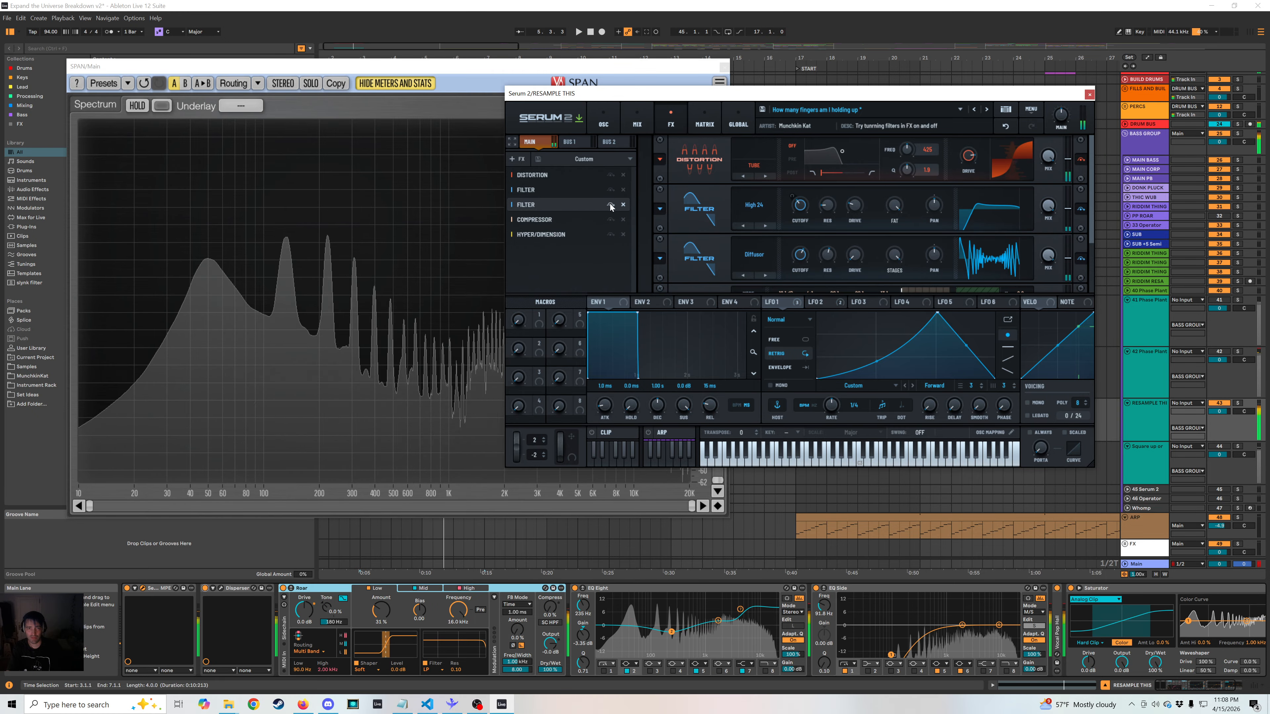
pyautogui.click(205, 588)
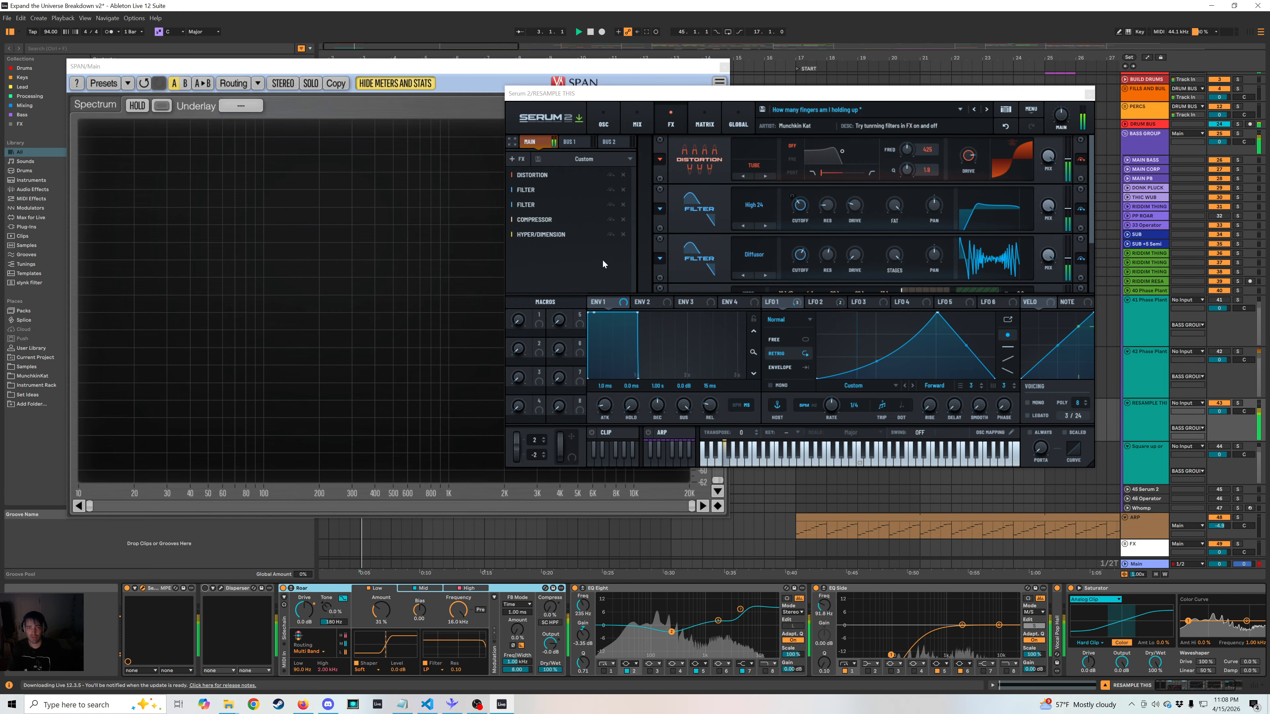
pyautogui.click(610, 205)
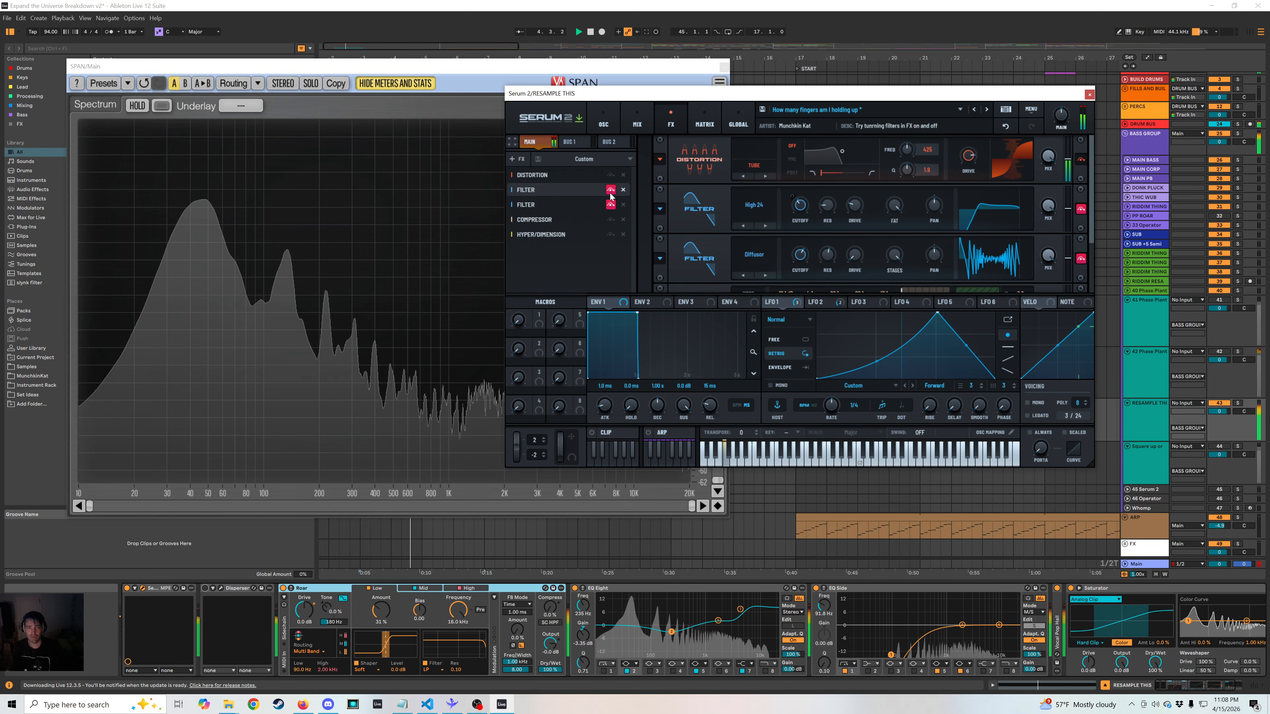
pyautogui.click(610, 191)
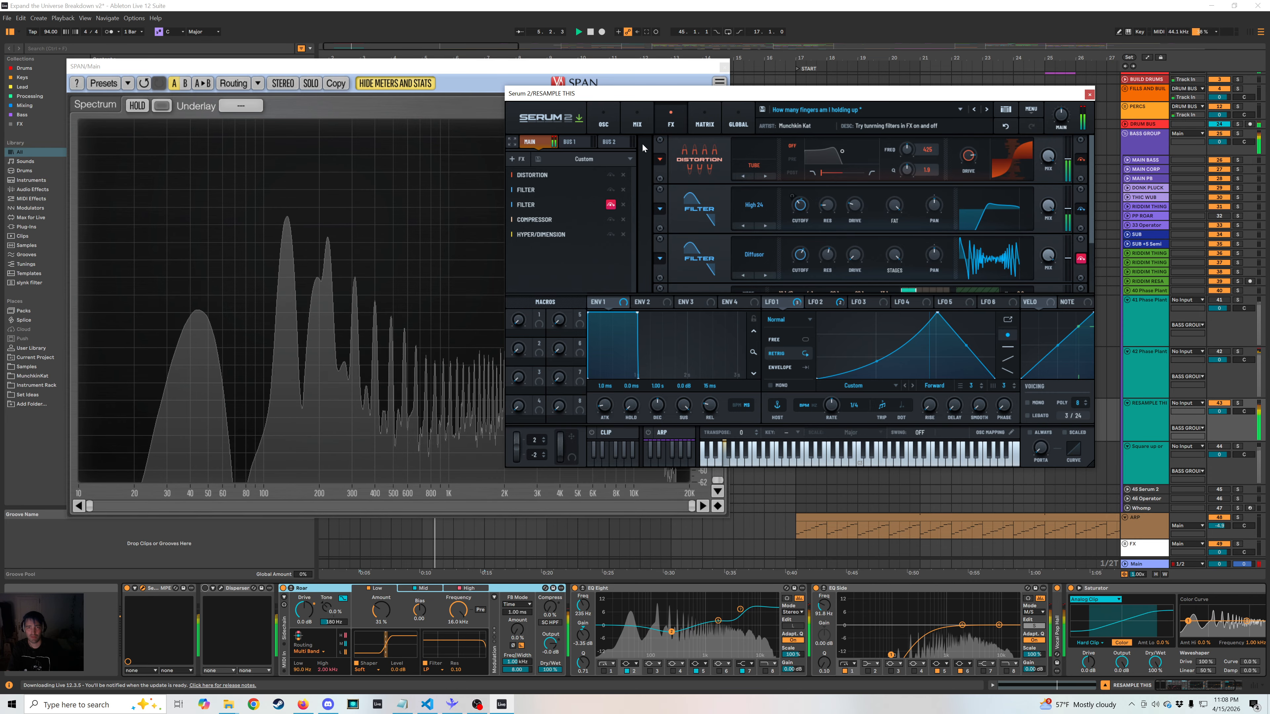
# Return to the oscillators and audition the clip while varying LFO 1's rate, ending at 1/4, and close the synth.
pyautogui.click(604, 124)
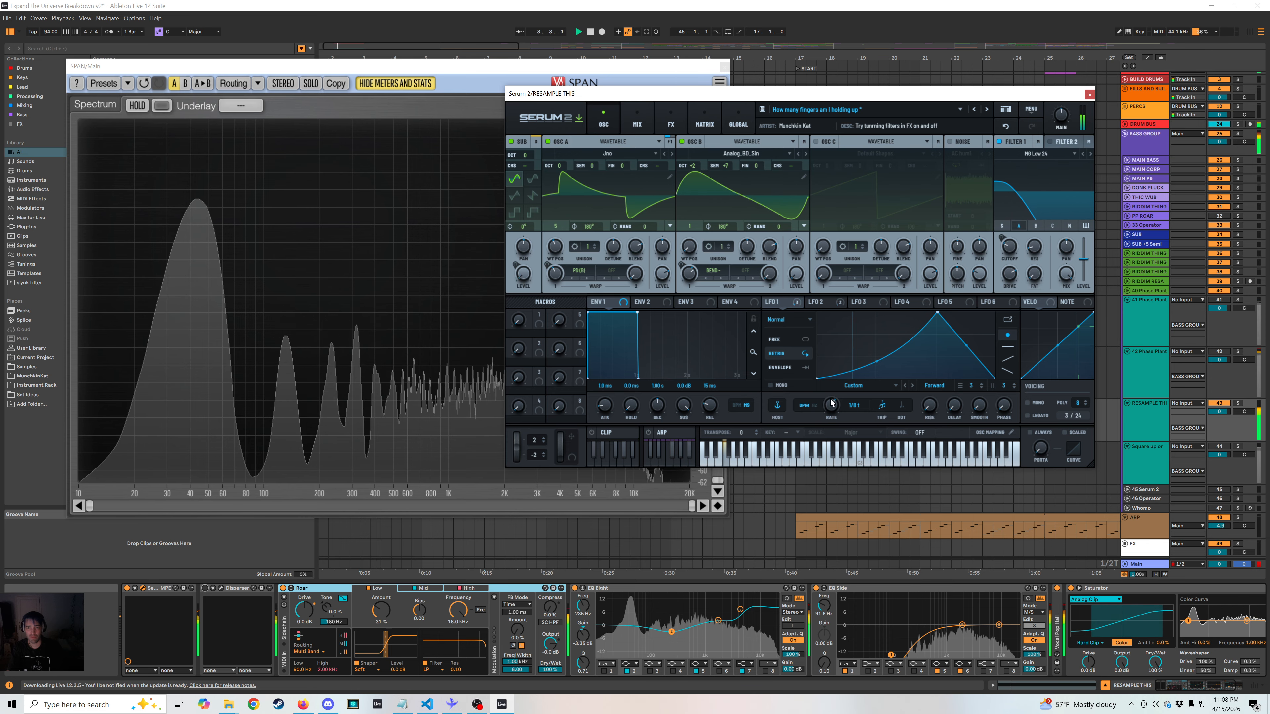
pyautogui.moveTo(830, 403); pyautogui.dragTo(831, 406)
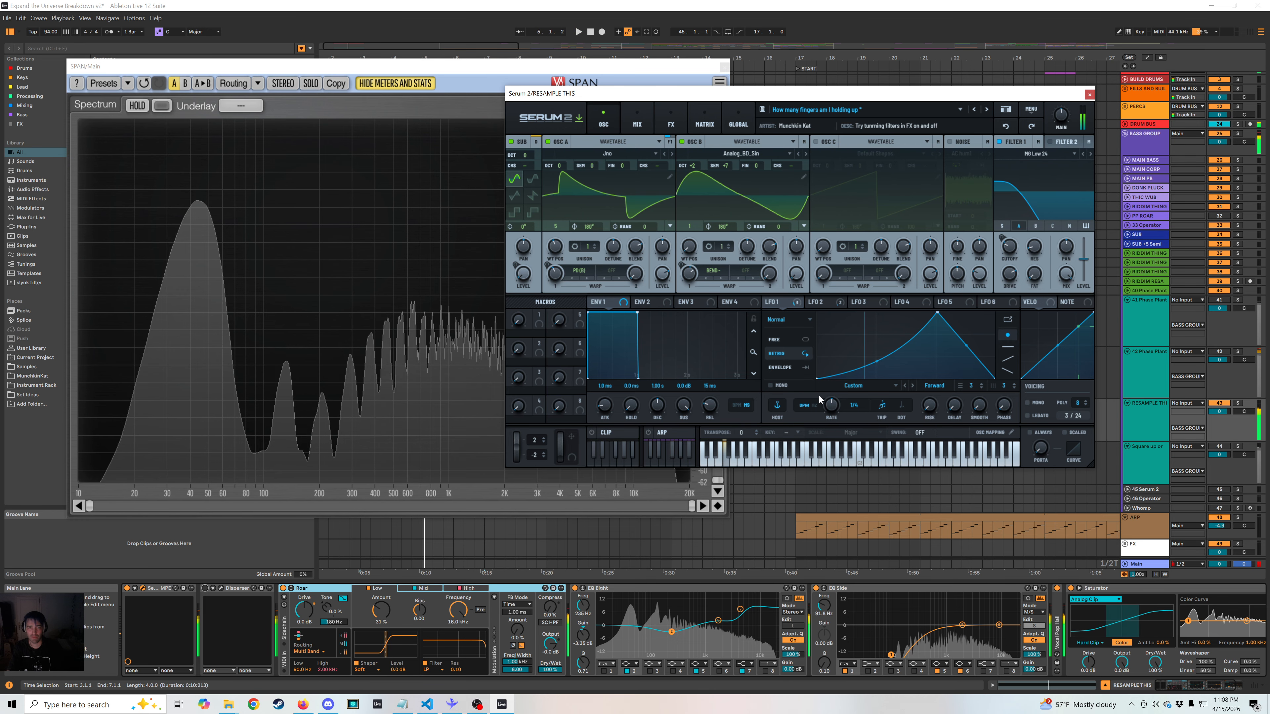
pyautogui.click(1088, 94)
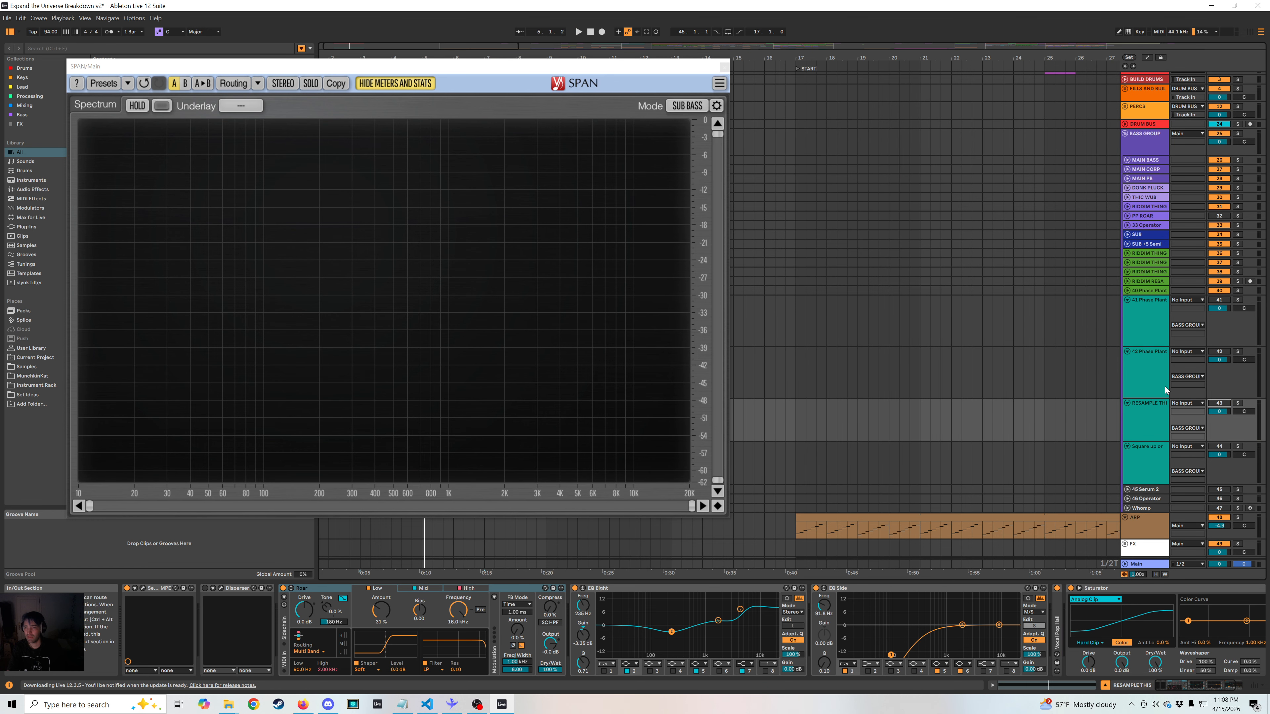
# Select the RESAMPLE THIS track and briefly reopen its Serum 2 synth to check the preset name and description.
pyautogui.click(1163, 376)
pyautogui.click(1153, 408)
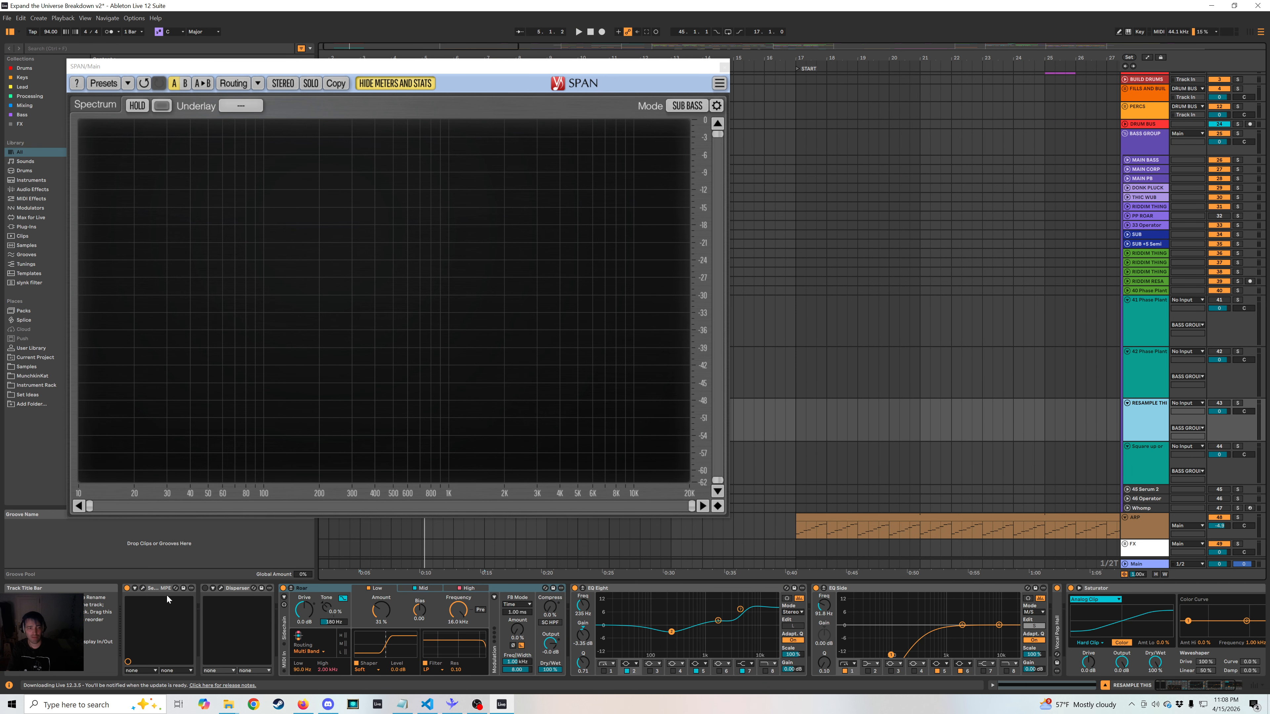
pyautogui.click(143, 588)
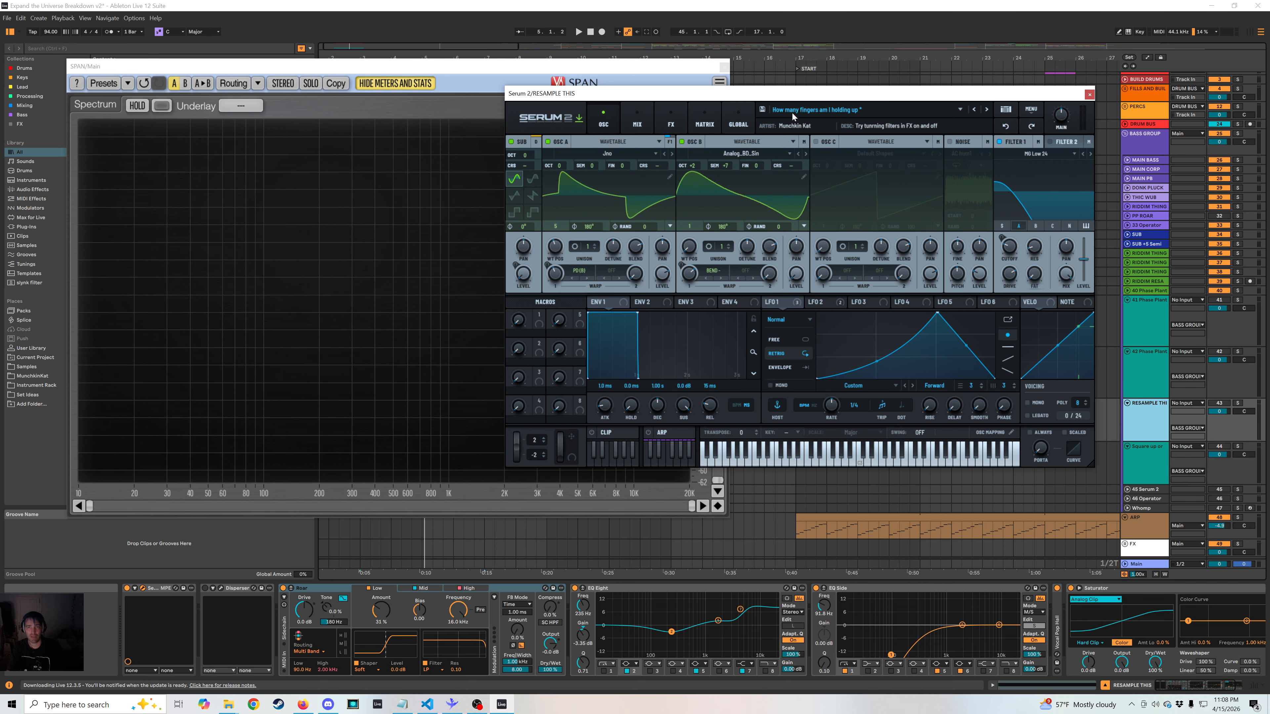
pyautogui.click(1089, 94)
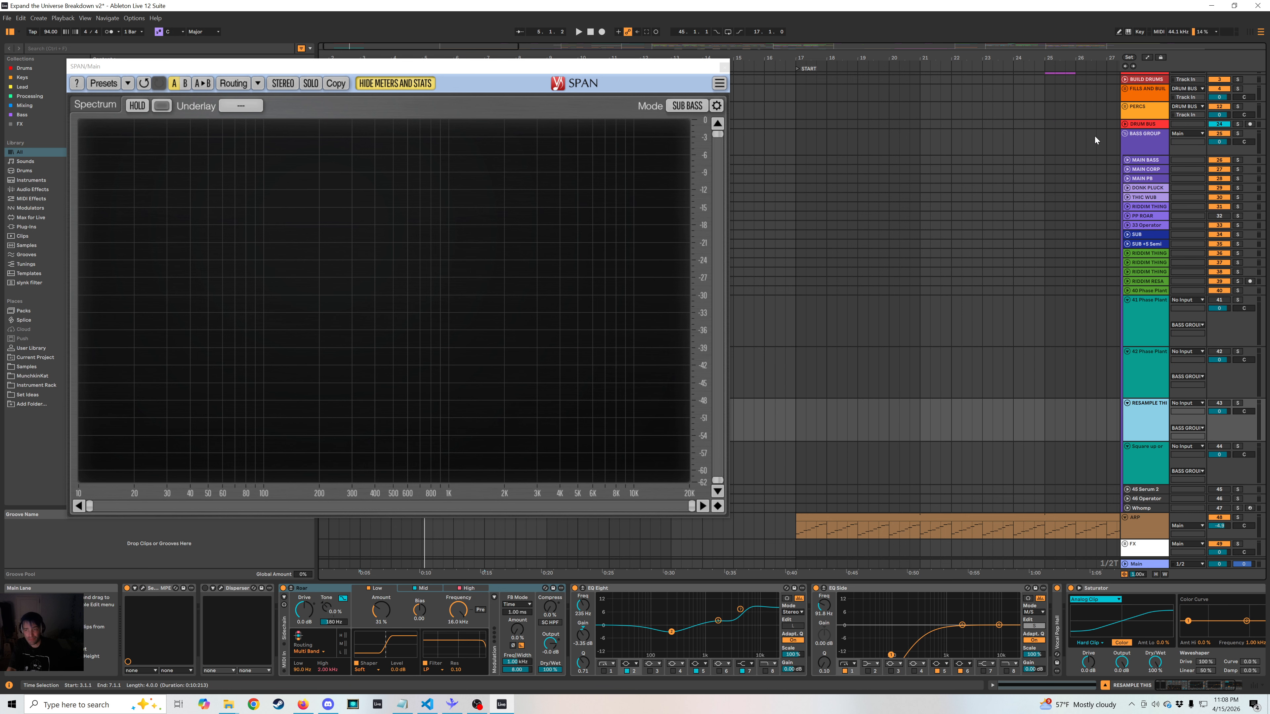
# Activate the 42-Phase Plant track, play its clip briefly, and open its Phase Plant synth beside the SPAN analyzer.
pyautogui.click(1155, 363)
pyautogui.press('space')
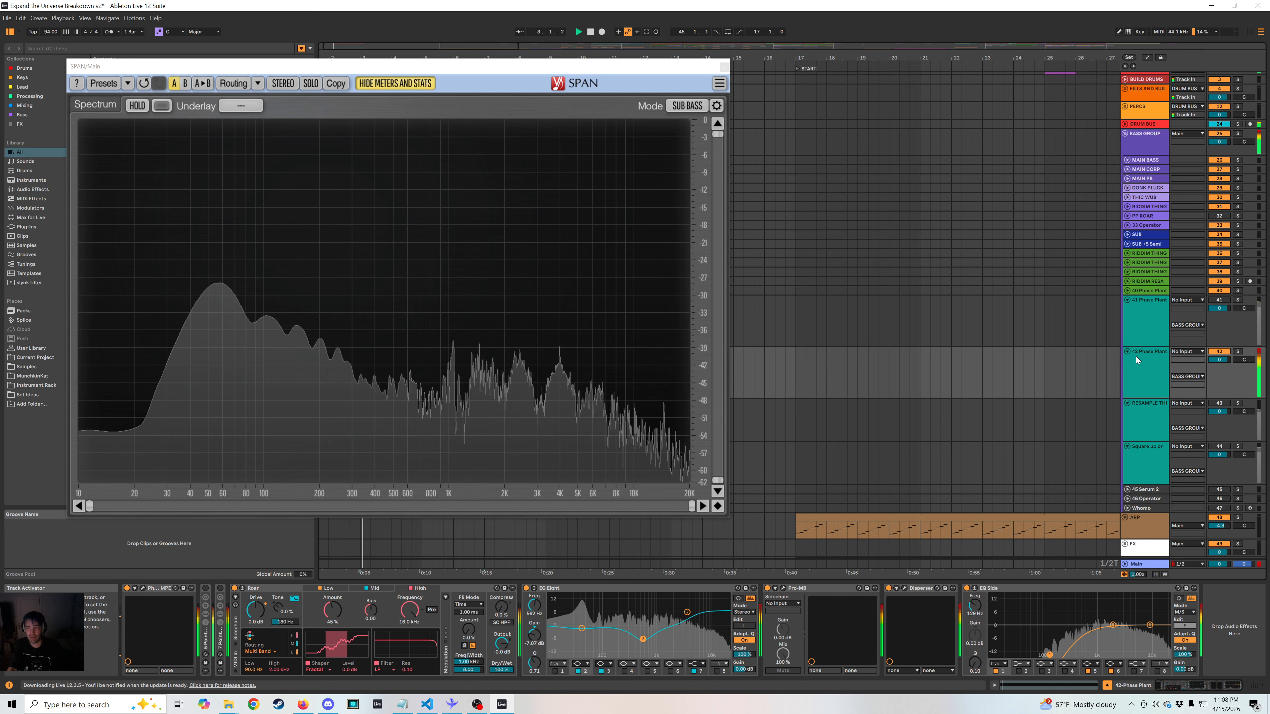
pyautogui.press('space')
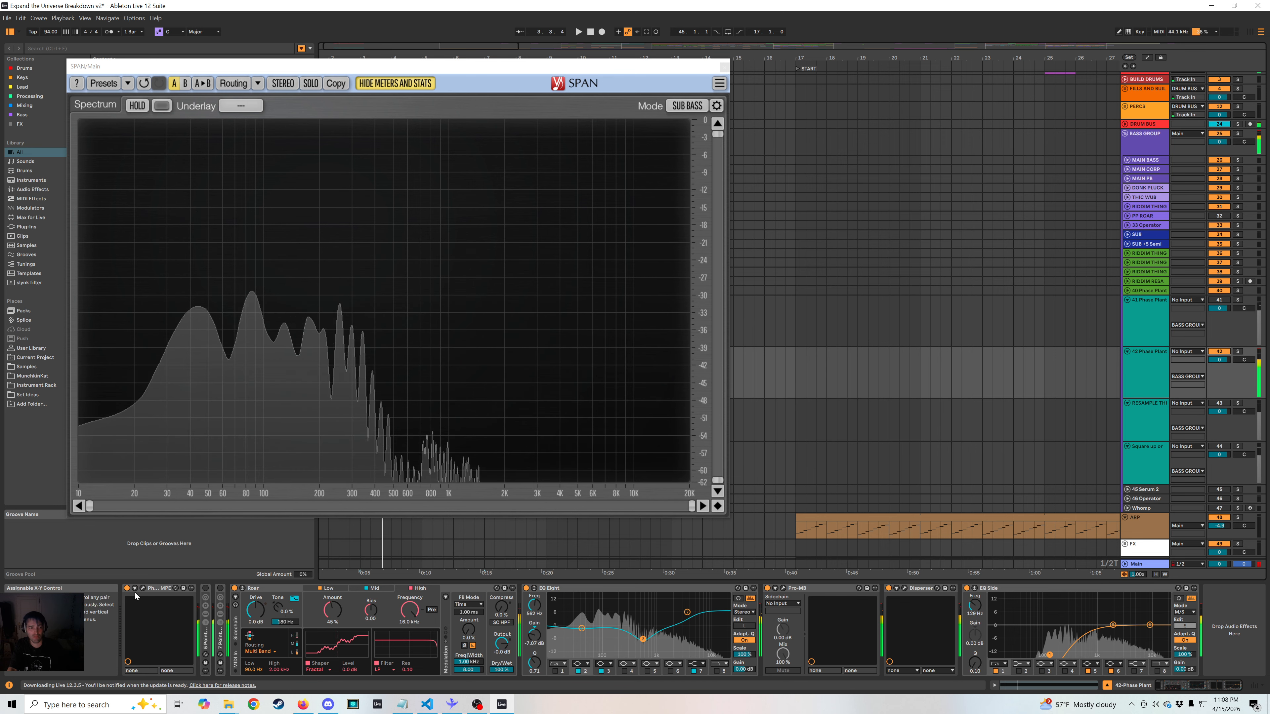
pyautogui.click(147, 588)
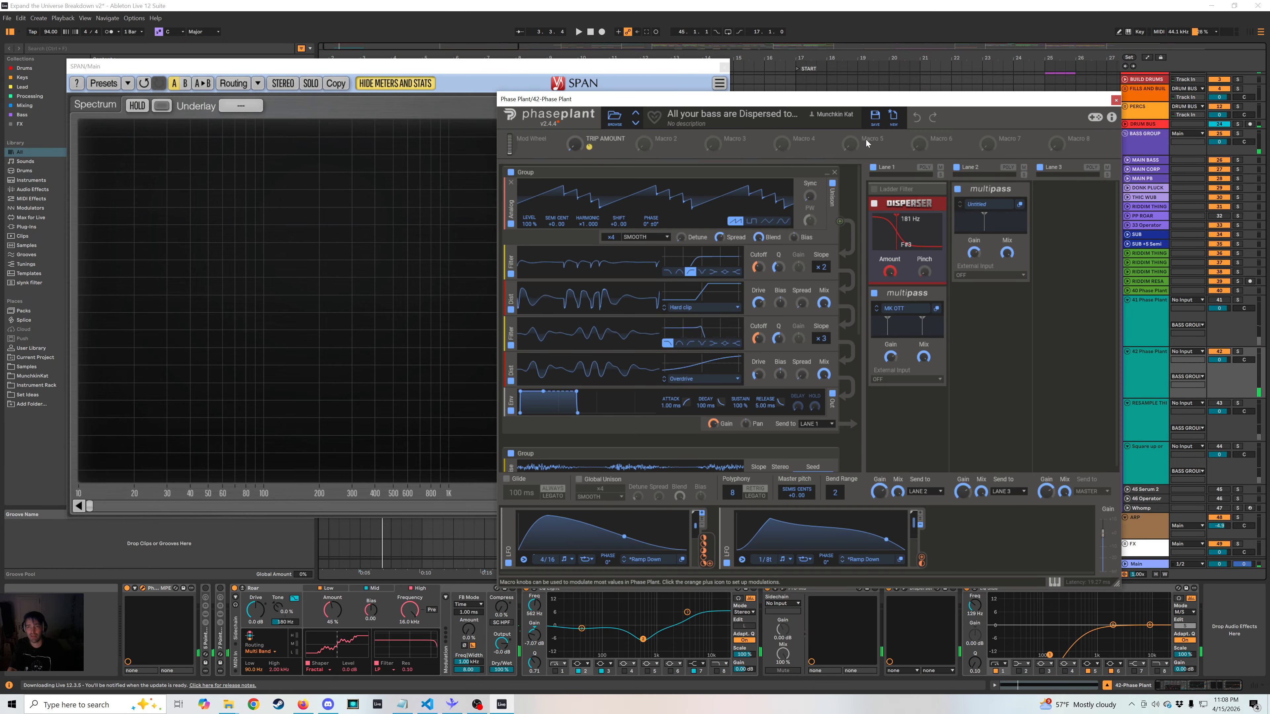
pyautogui.moveTo(883, 96); pyautogui.dragTo(886, 48)
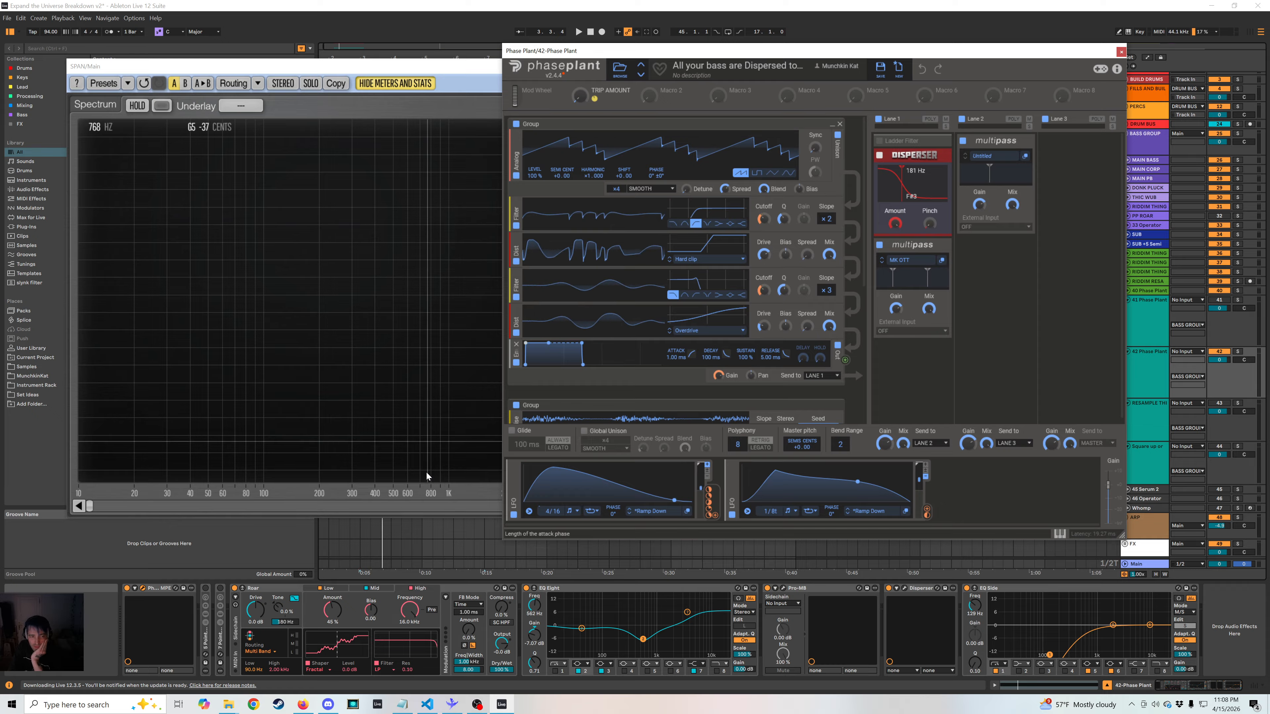
pyautogui.click(281, 589)
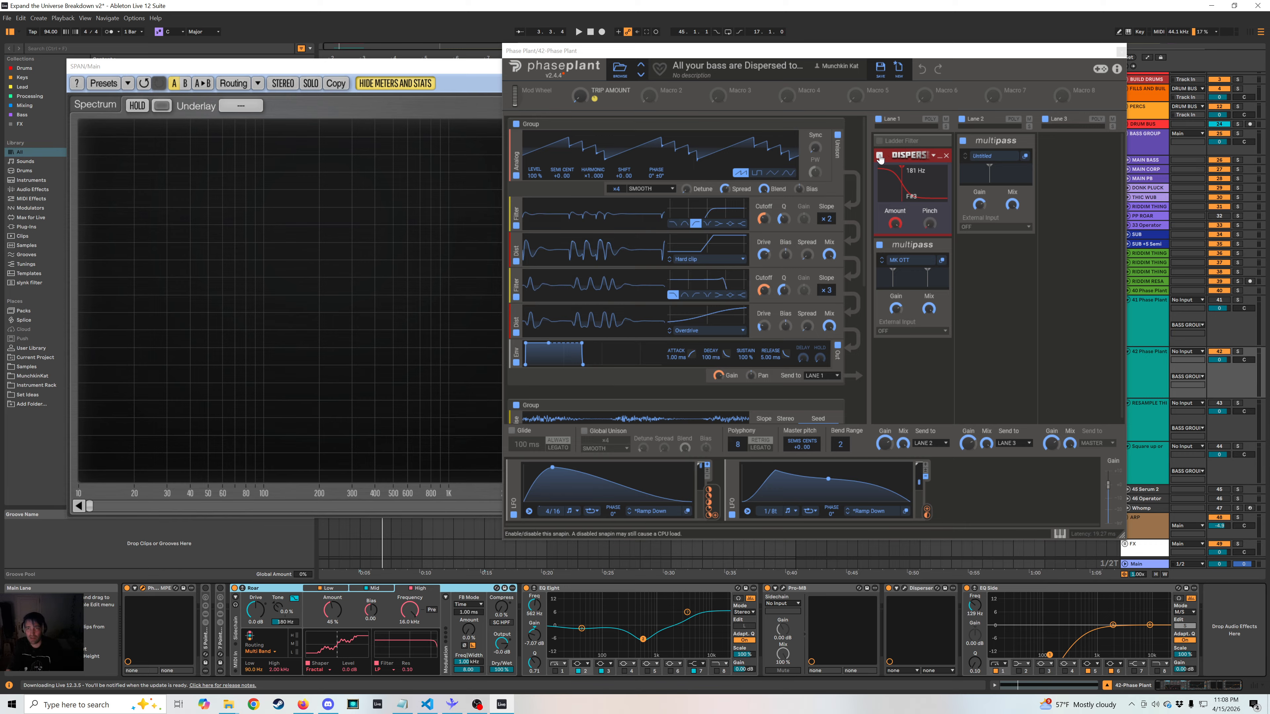
# Enable Lane 1's Ladder Filter in Phase Plant, auditioning the clip with it off and on.
pyautogui.press('space')
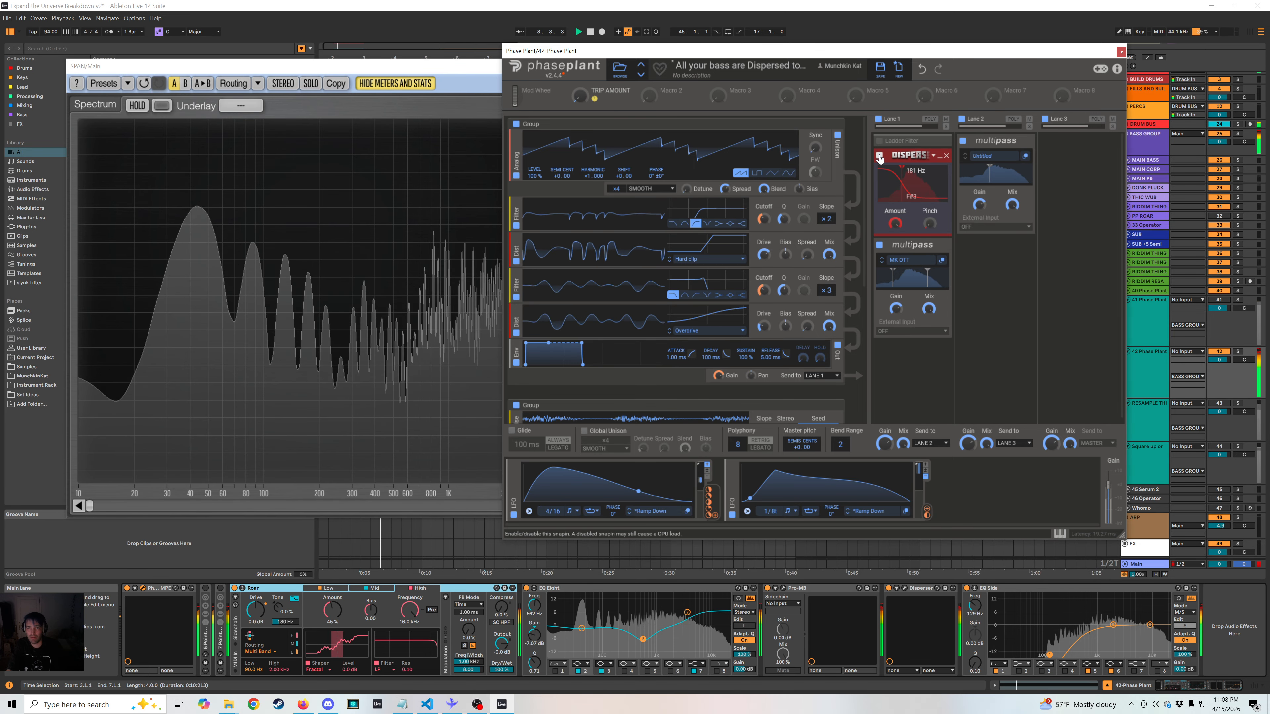
pyautogui.click(890, 142)
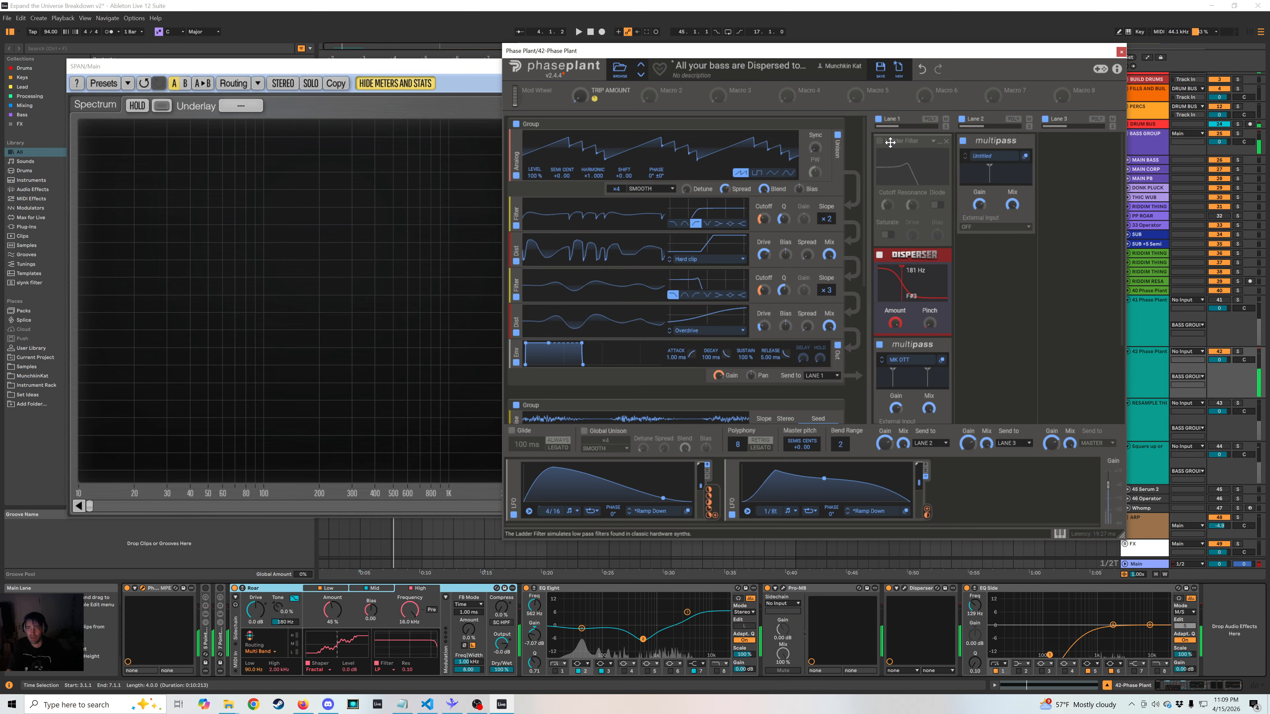
pyautogui.click(879, 141)
pyautogui.press('space')
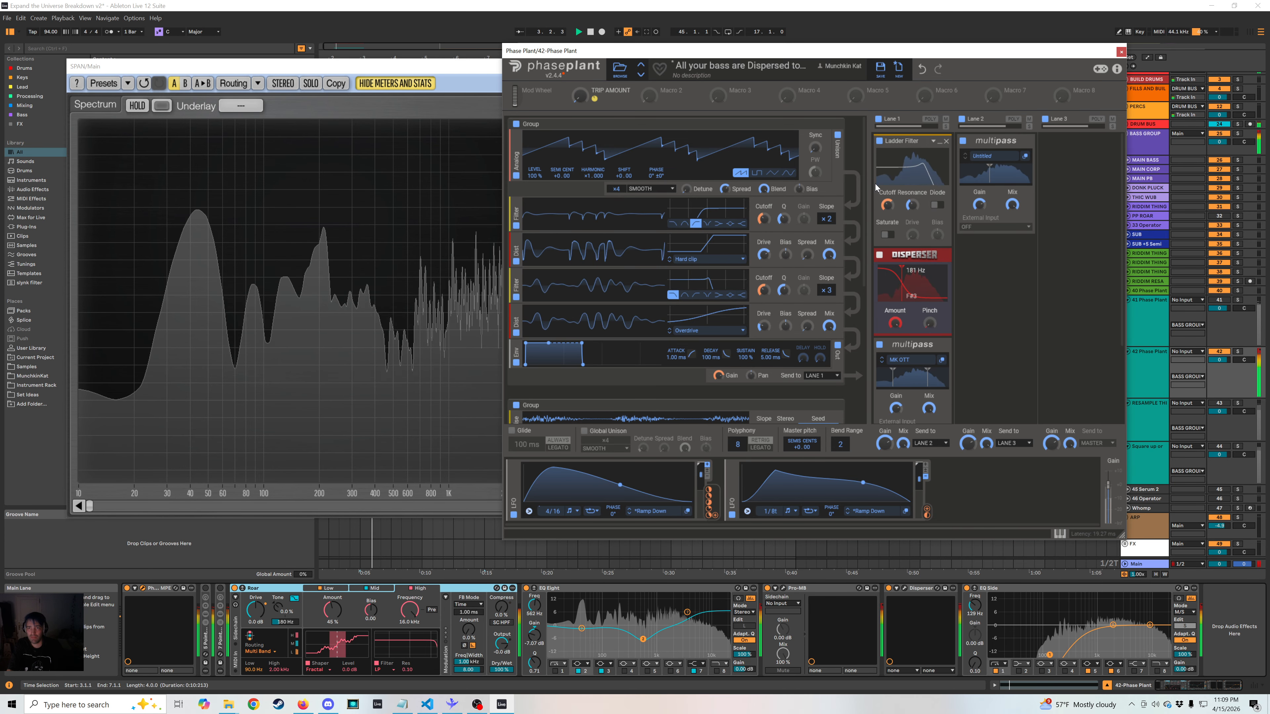
pyautogui.press('space')
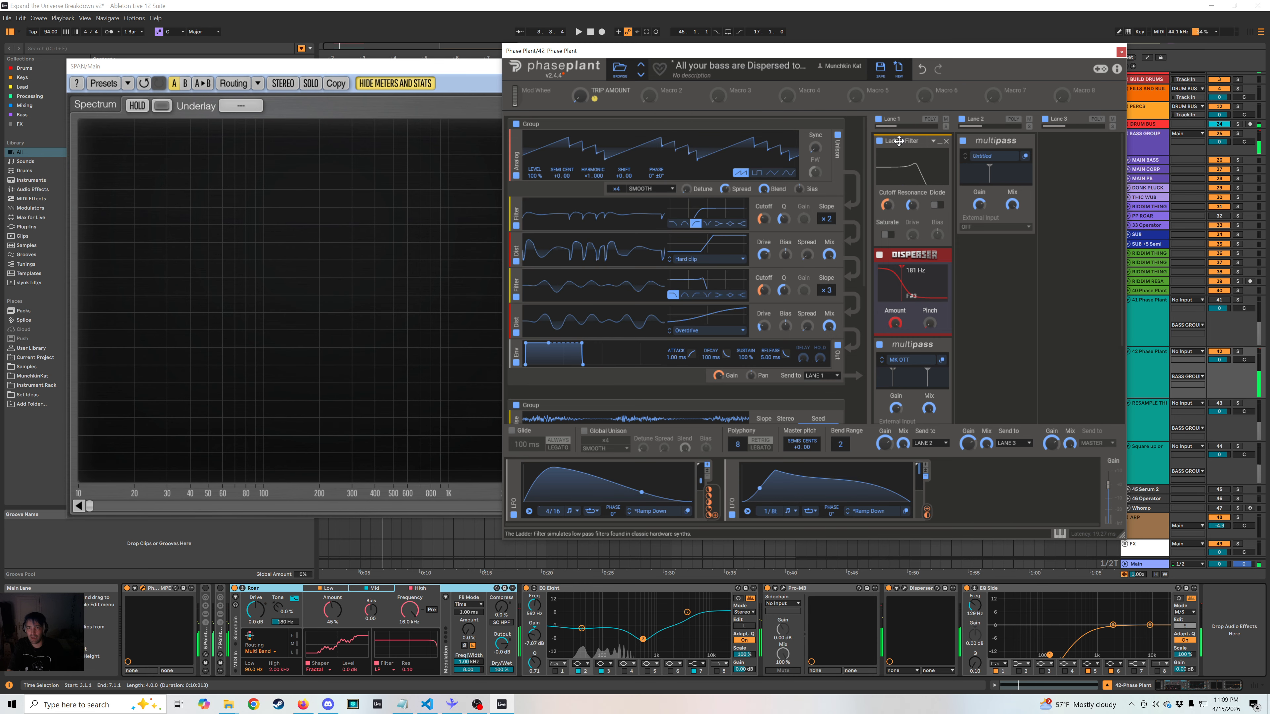
pyautogui.click(899, 142)
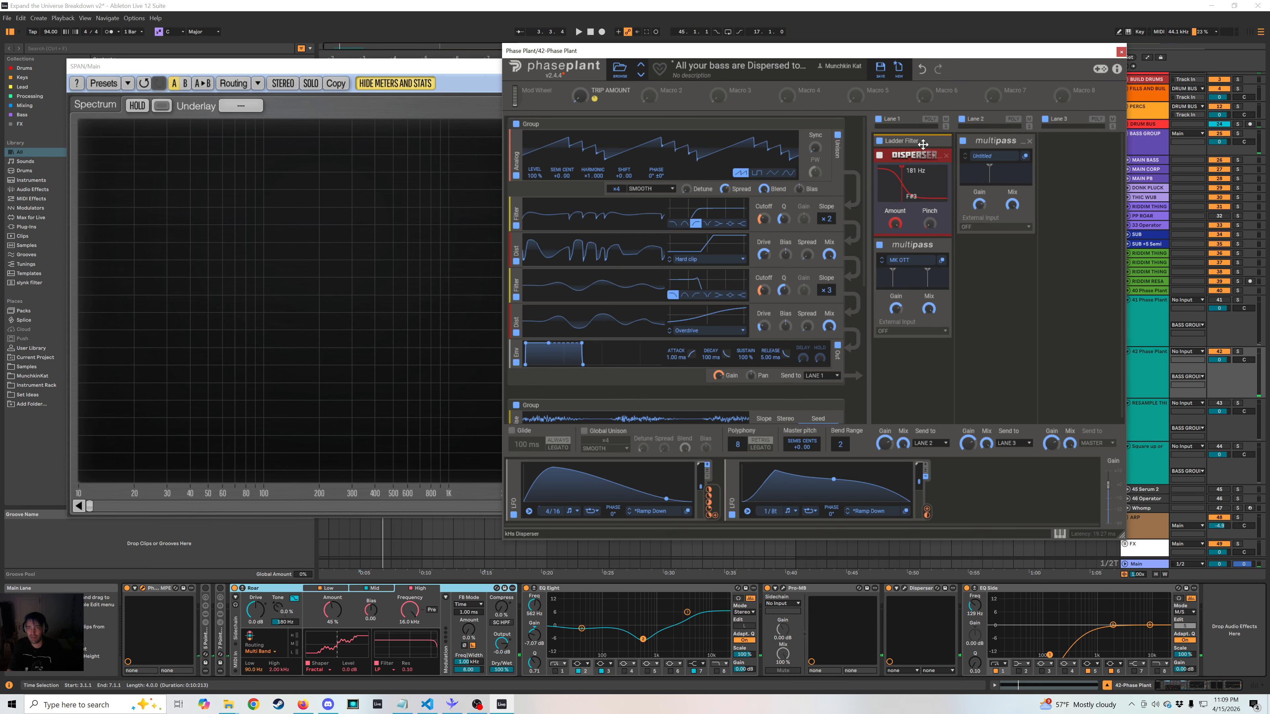
# Move the Ladder Filter below the Multipass in Lane 2, lower its cutoff to about 45 Hz, and audition the clip.
pyautogui.moveTo(897, 141); pyautogui.dragTo(1007, 259)
pyautogui.press('space')
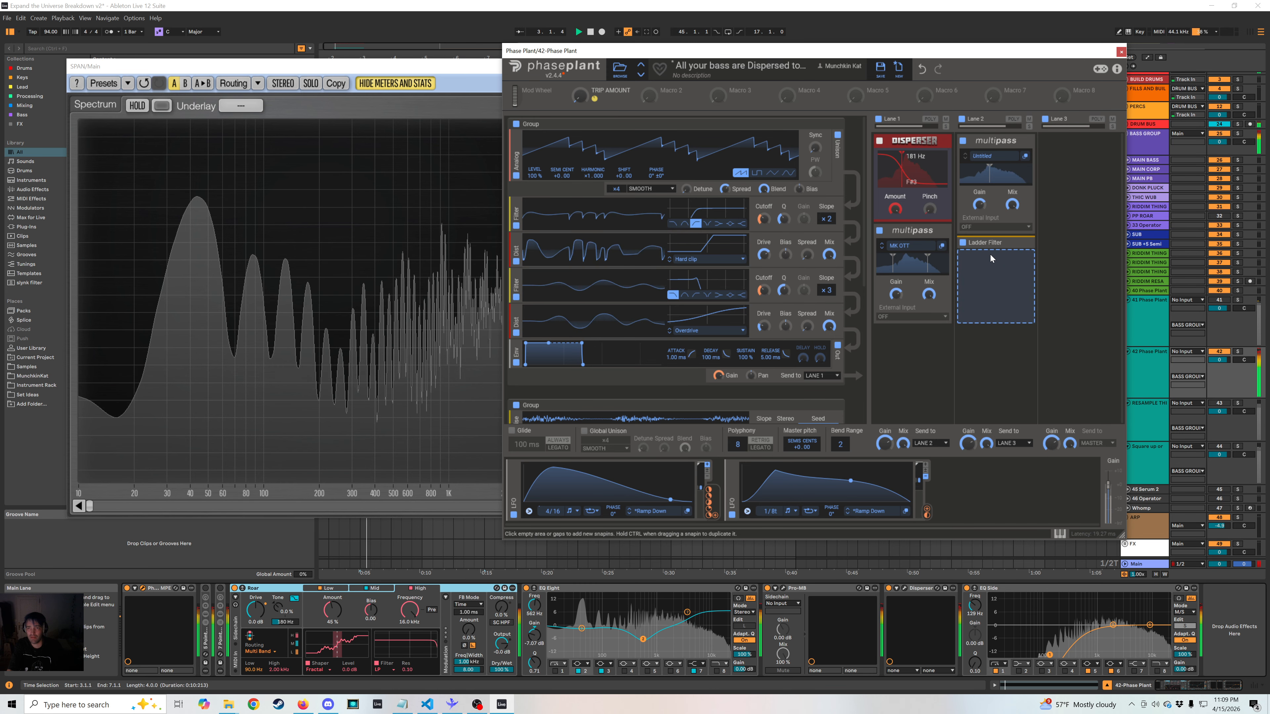
pyautogui.press('space')
pyautogui.click(964, 244)
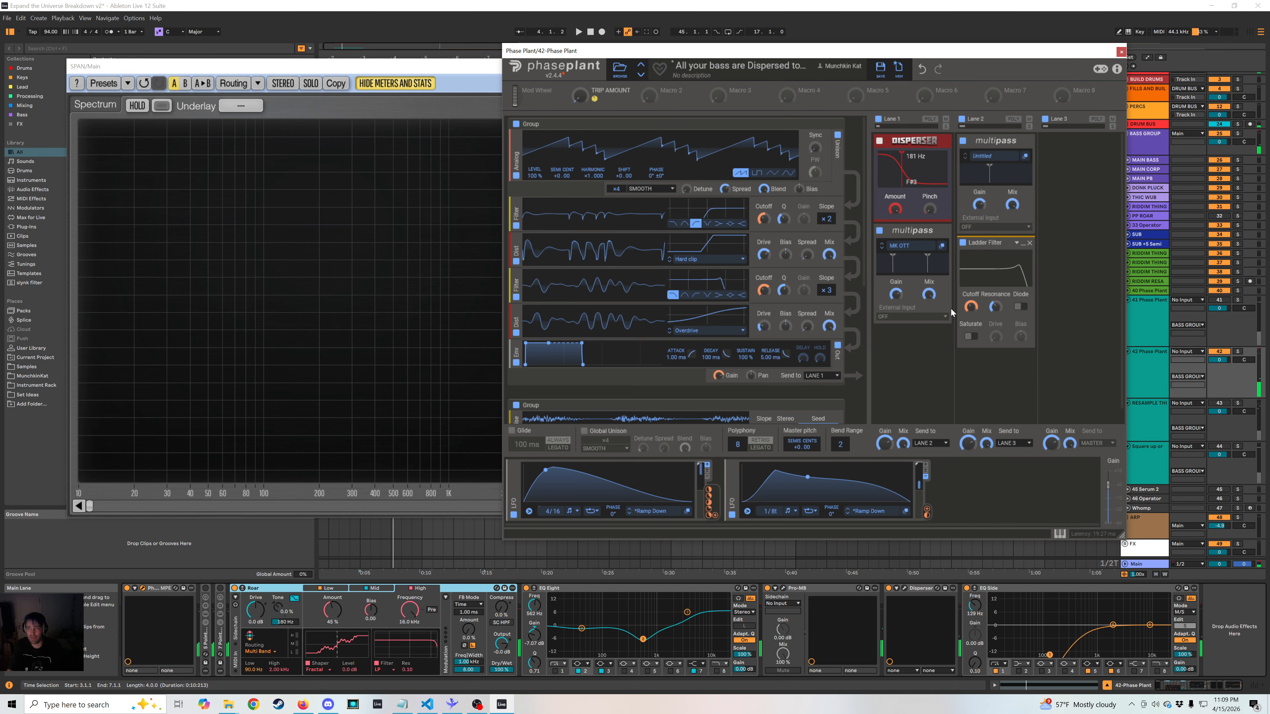
pyautogui.moveTo(969, 318); pyautogui.dragTo(970, 280)
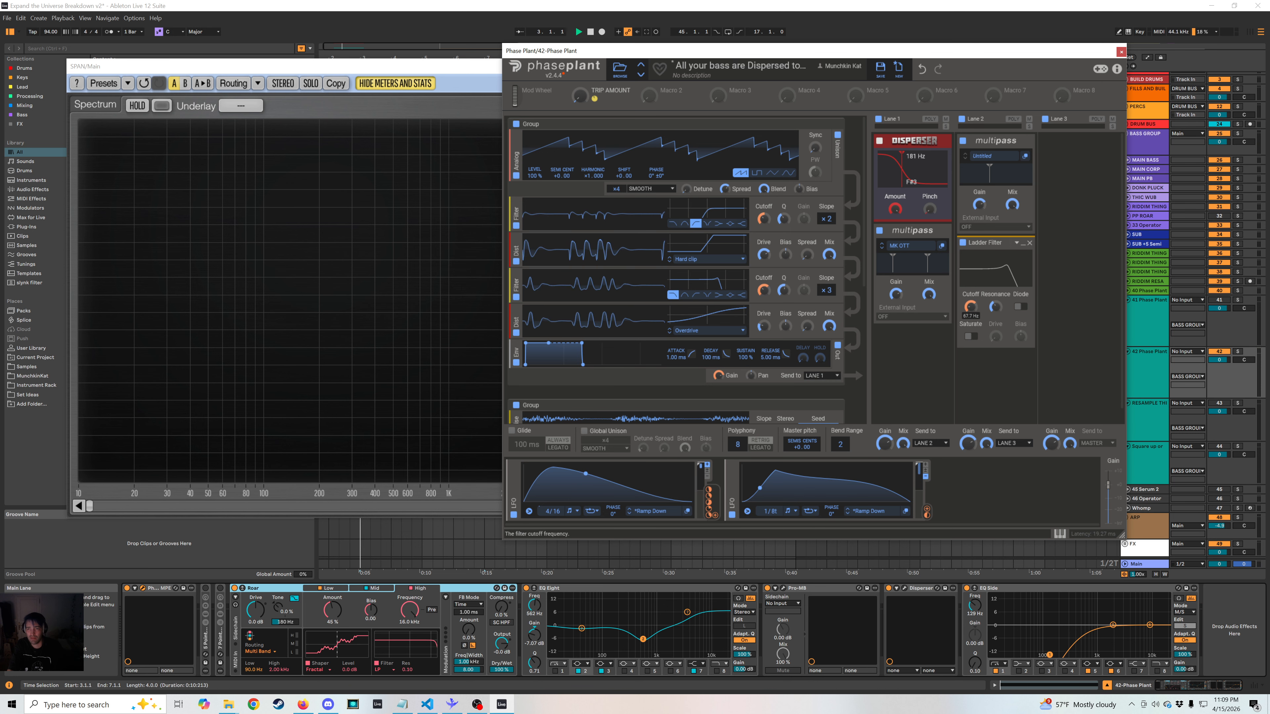
pyautogui.press('space')
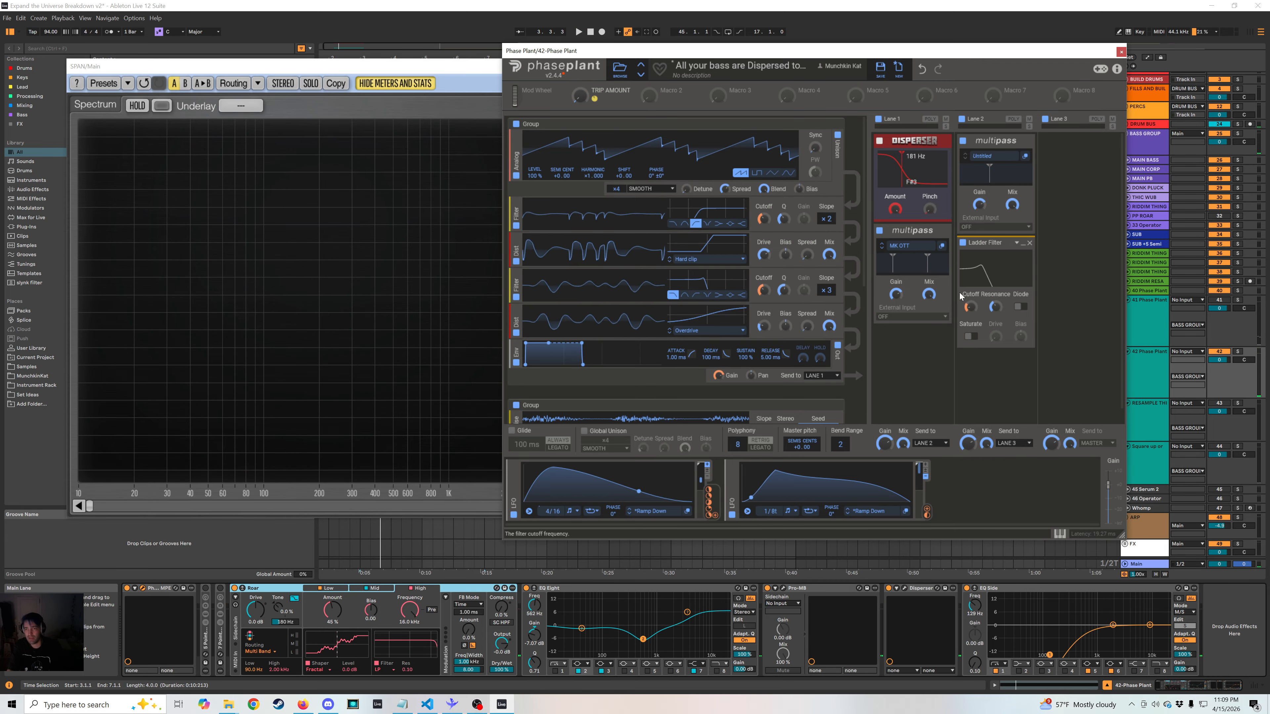
# Replace the Ladder Filter cutoff's LFO modulation with a duplicate of the first LFO at a 2/16 rate.
pyautogui.rightClick(971, 311)
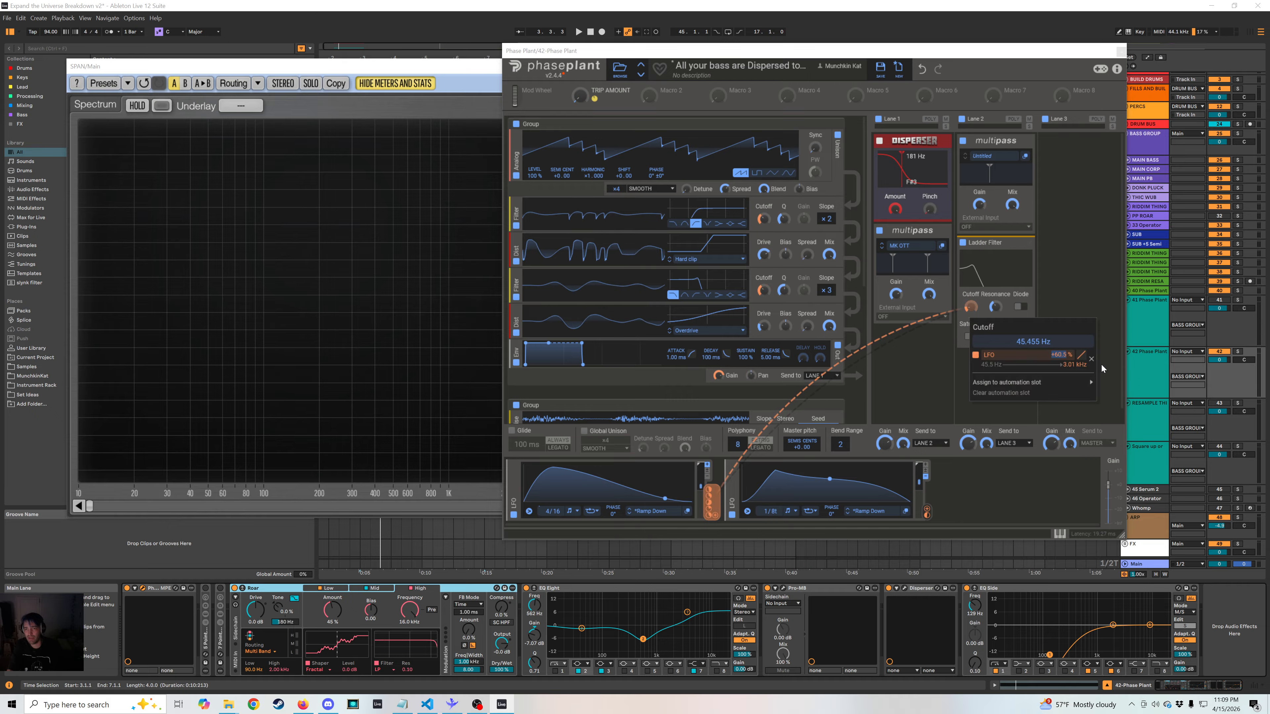
pyautogui.click(1091, 359)
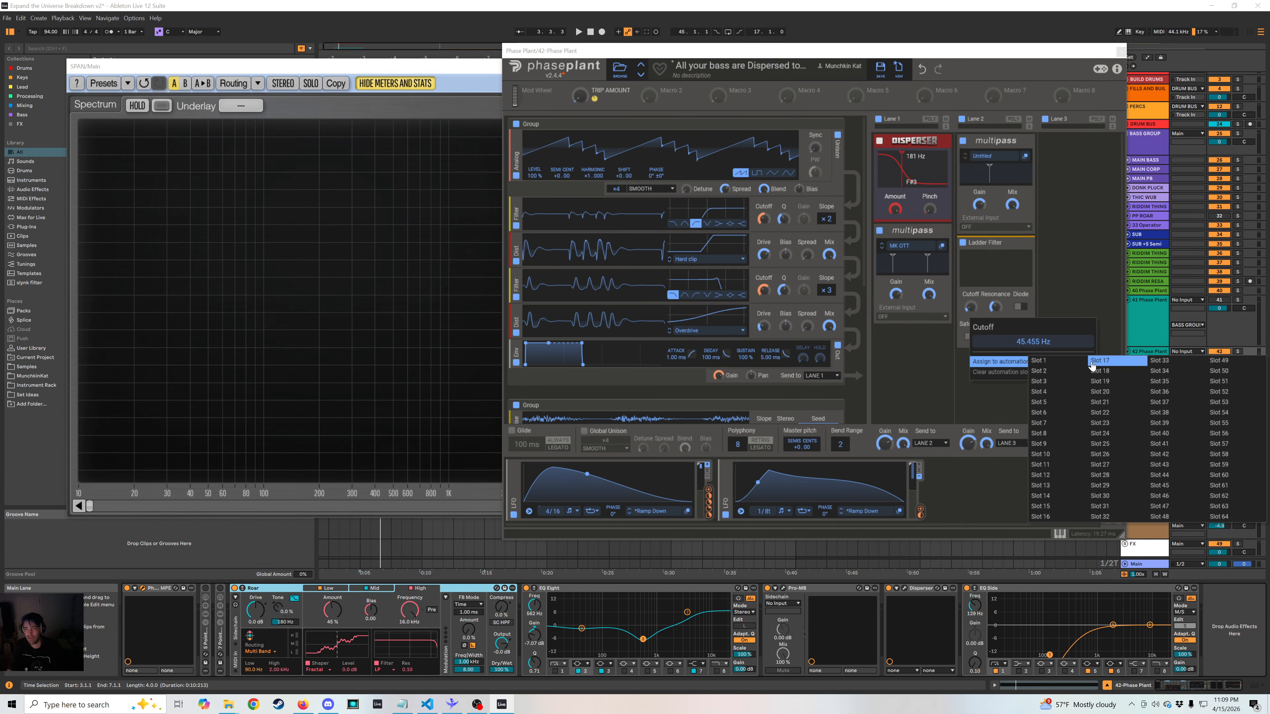
pyautogui.click(618, 452)
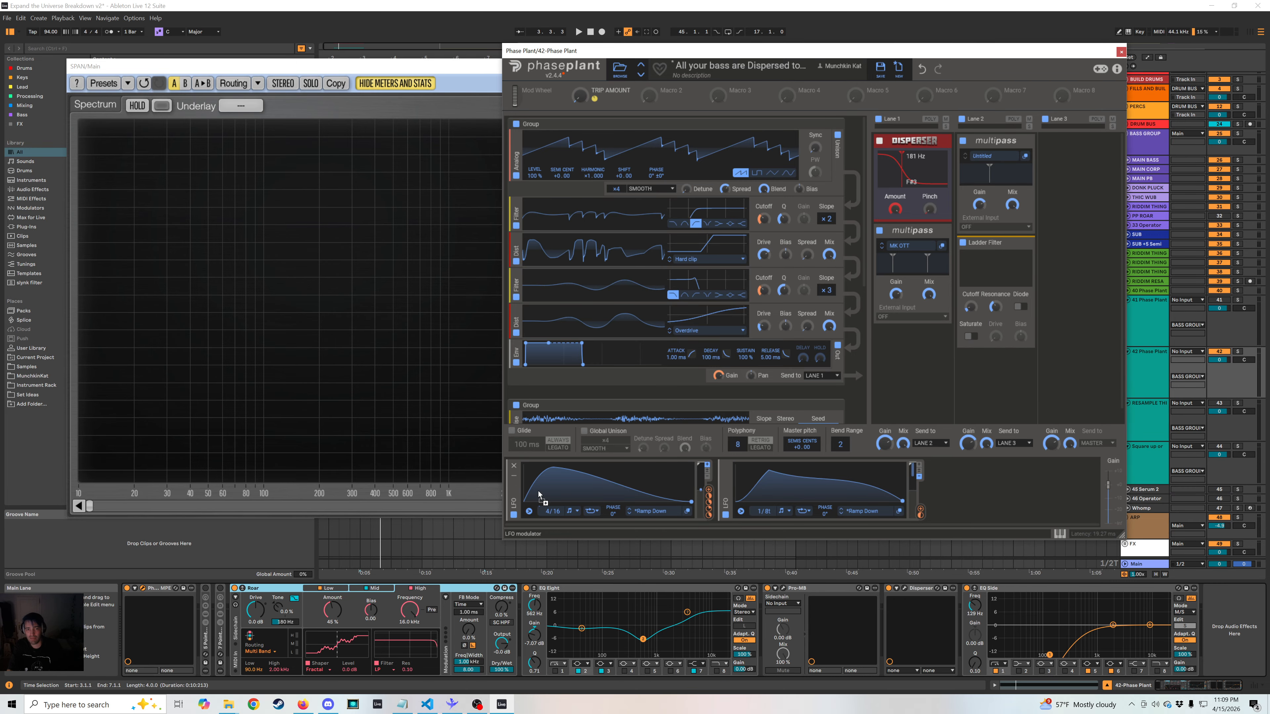
pyautogui.click(709, 490)
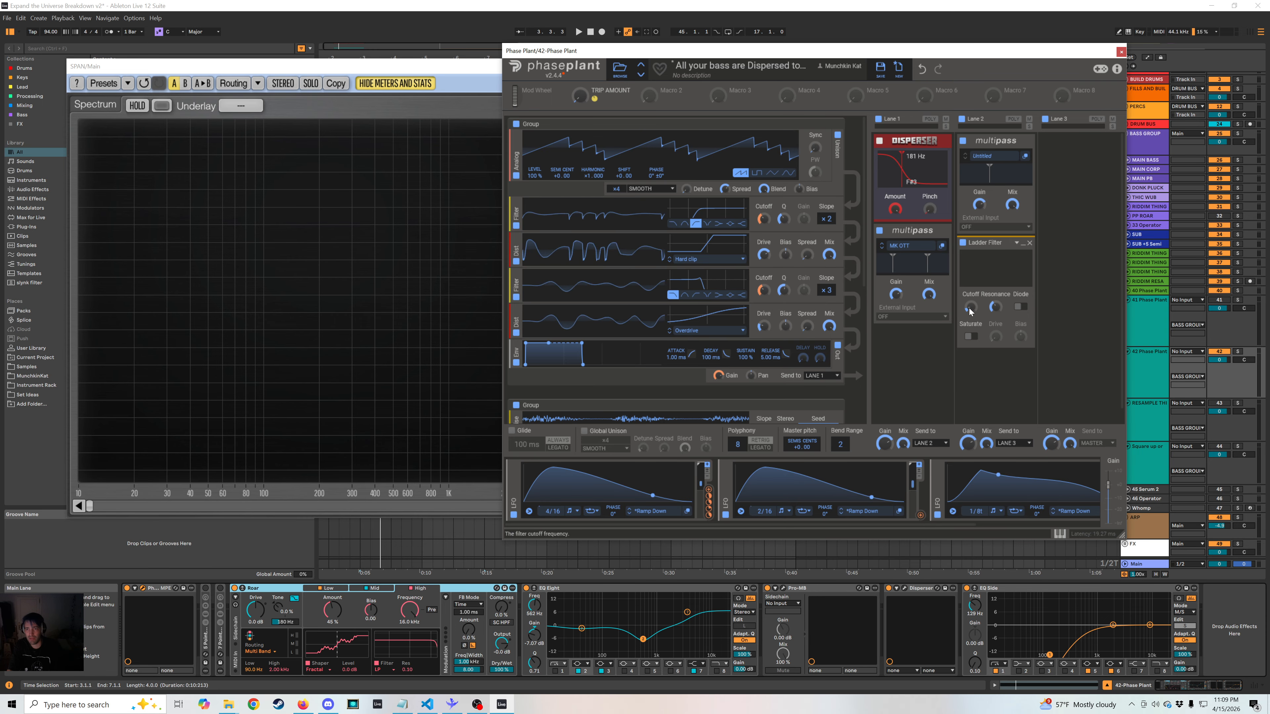
pyautogui.moveTo(921, 520); pyautogui.dragTo(971, 307)
pyautogui.press('space')
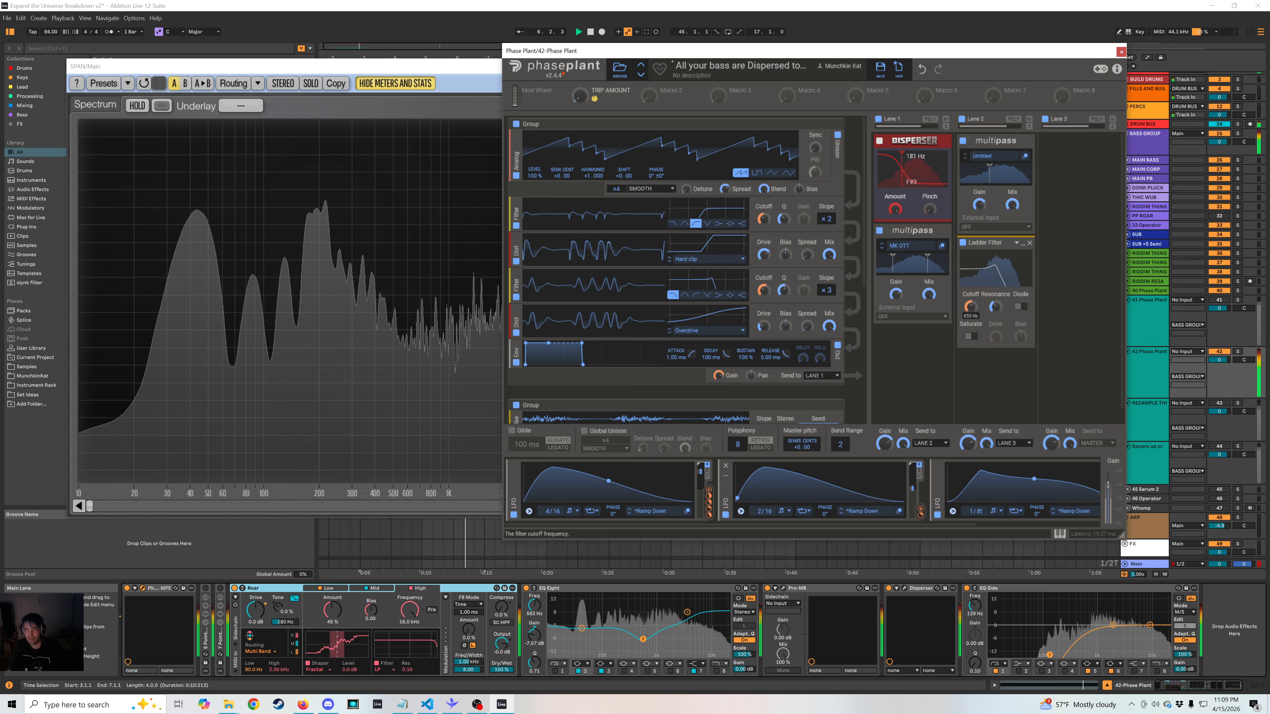
# Compare the clip's sound while switching Lane 2's Ladder Filter between bypassed and active.
pyautogui.click(963, 243)
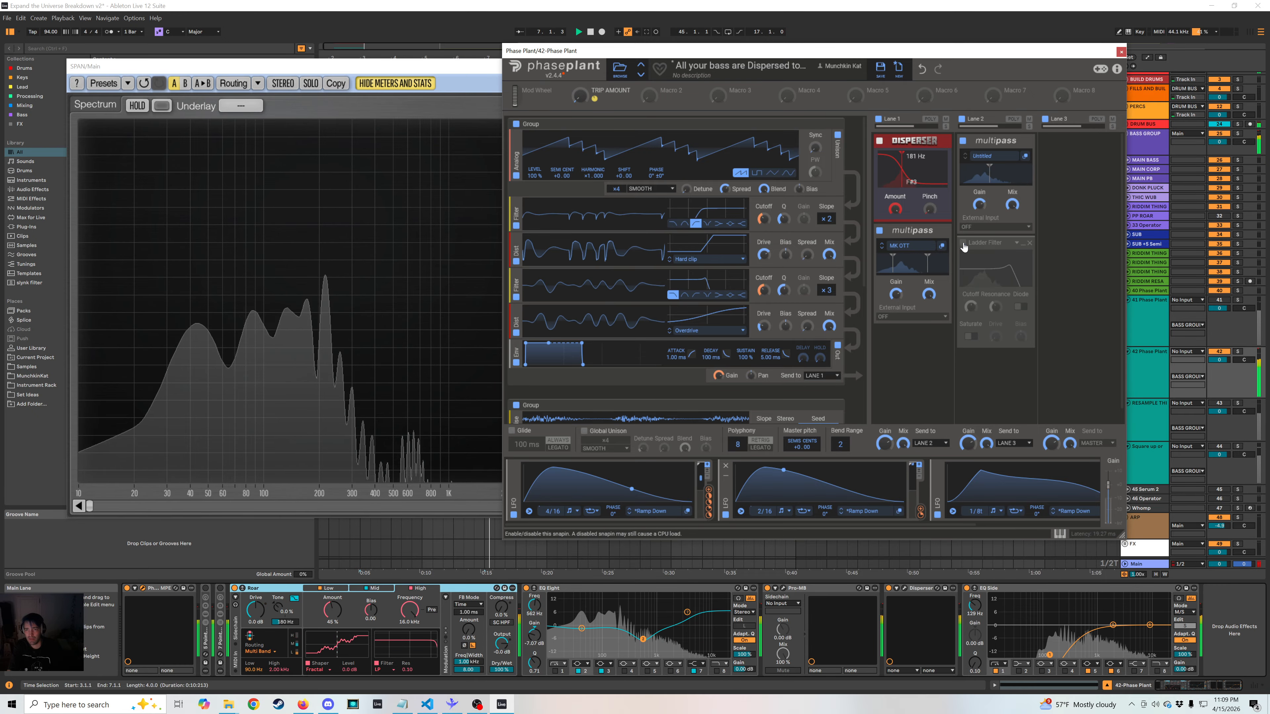
pyautogui.press('space')
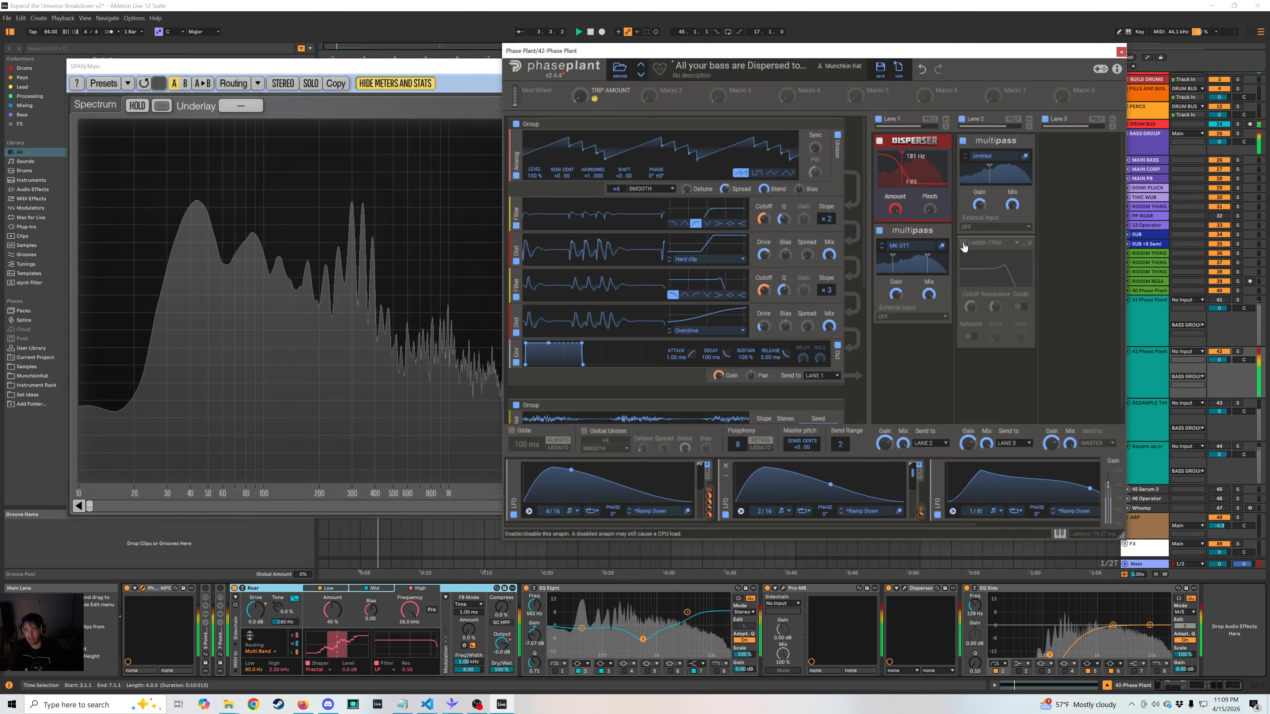
pyautogui.click(963, 243)
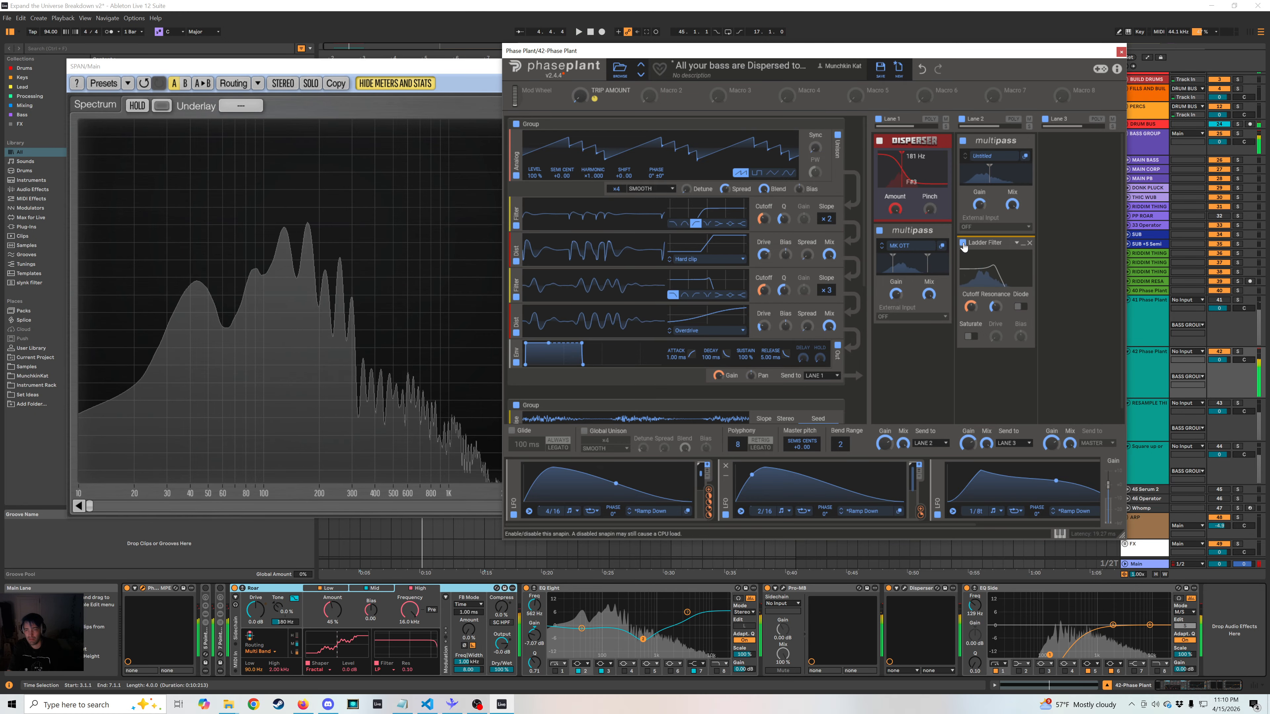
pyautogui.press('space')
pyautogui.press('space')
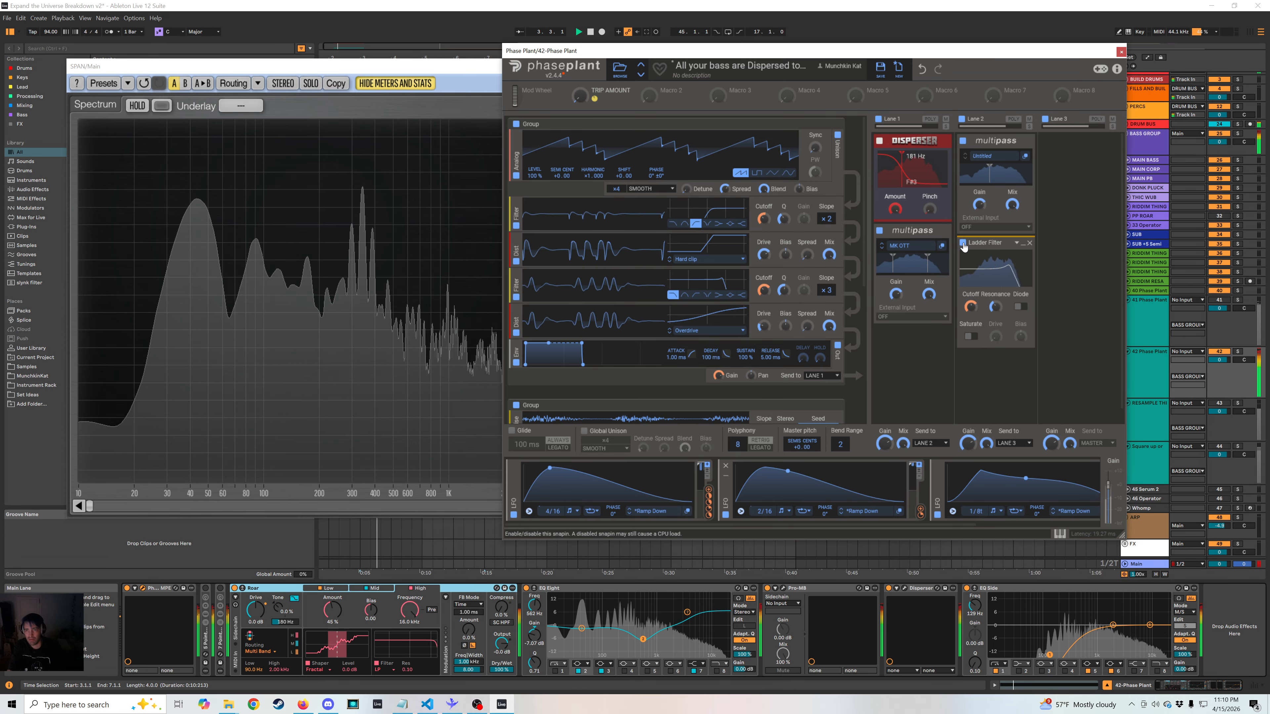
pyautogui.click(963, 244)
pyautogui.click(963, 244)
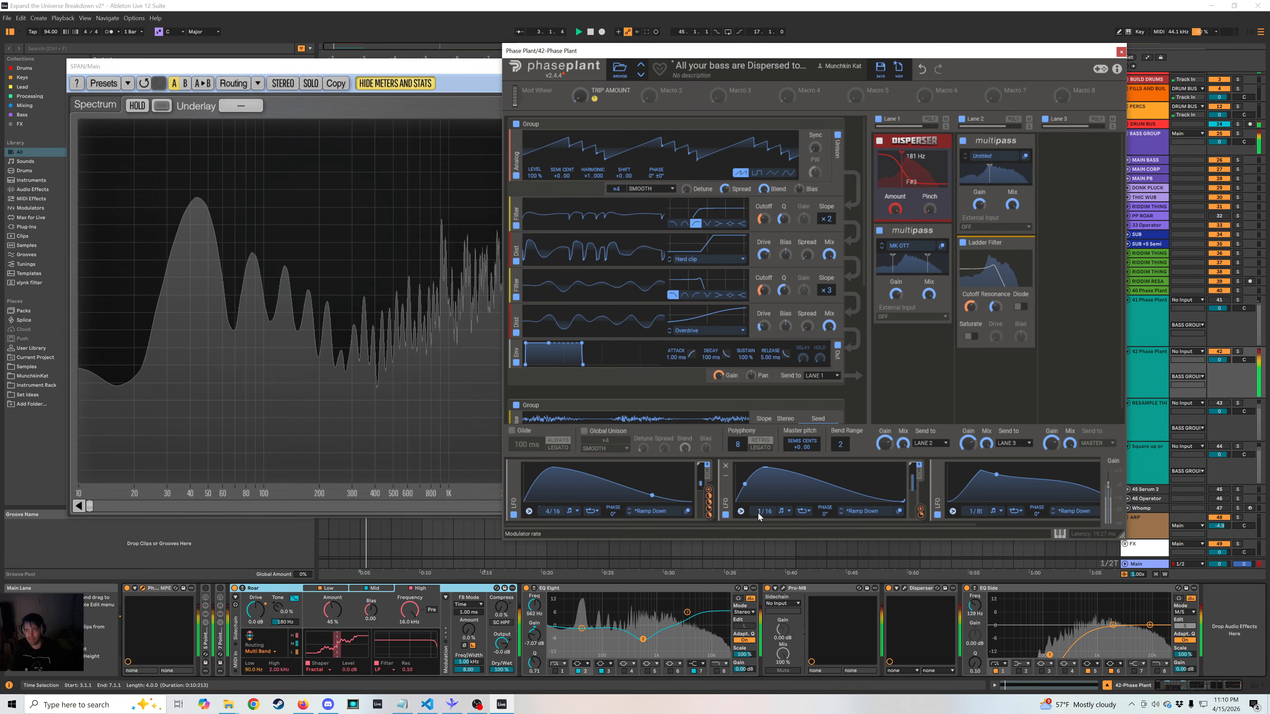
# Audition the clip while varying the duplicated LFO's rate, ending at 3/16.
pyautogui.scroll(-1, 762, 512)
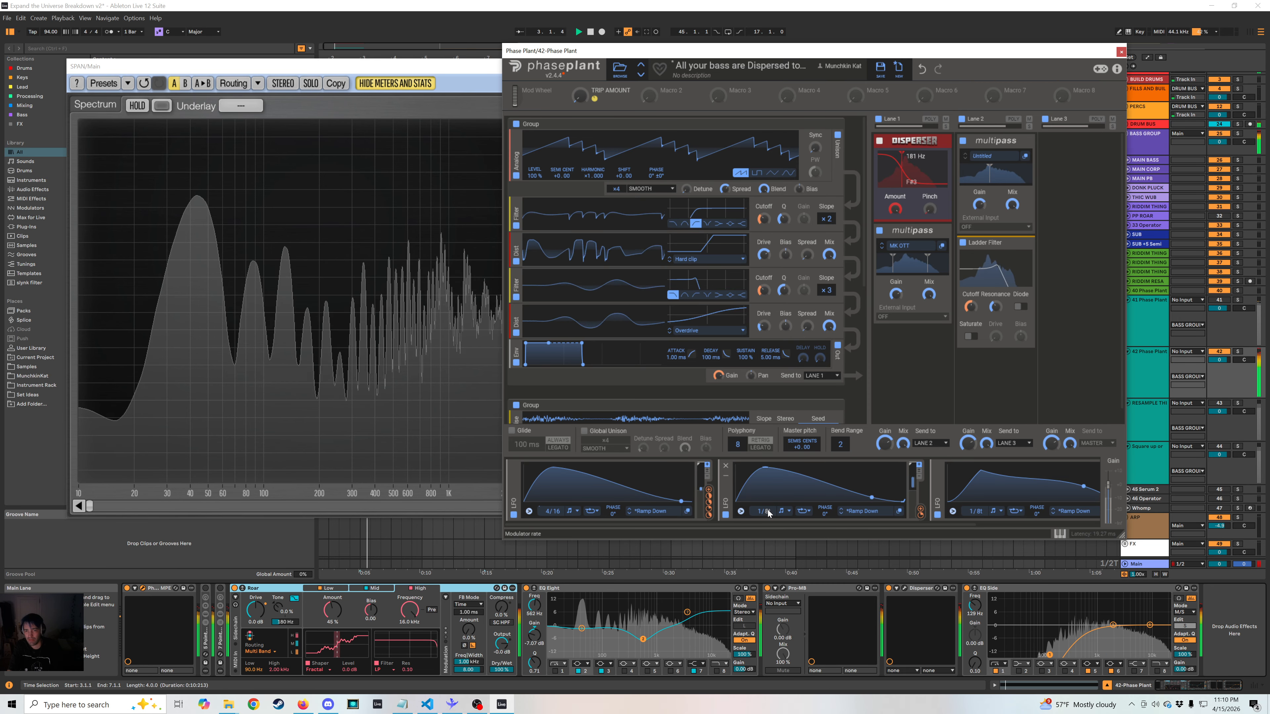
pyautogui.scroll(1, 769, 513)
pyautogui.scroll(-1, 767, 514)
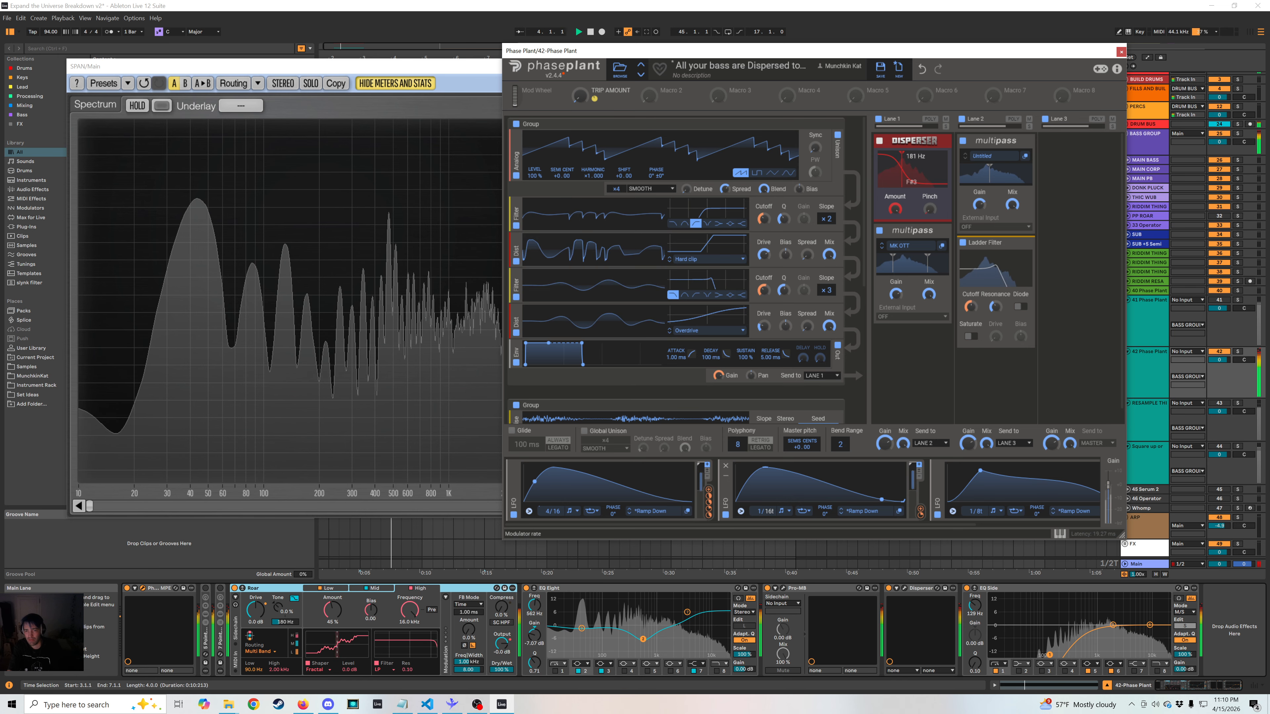
pyautogui.press('space')
pyautogui.moveTo(758, 515); pyautogui.dragTo(758, 503)
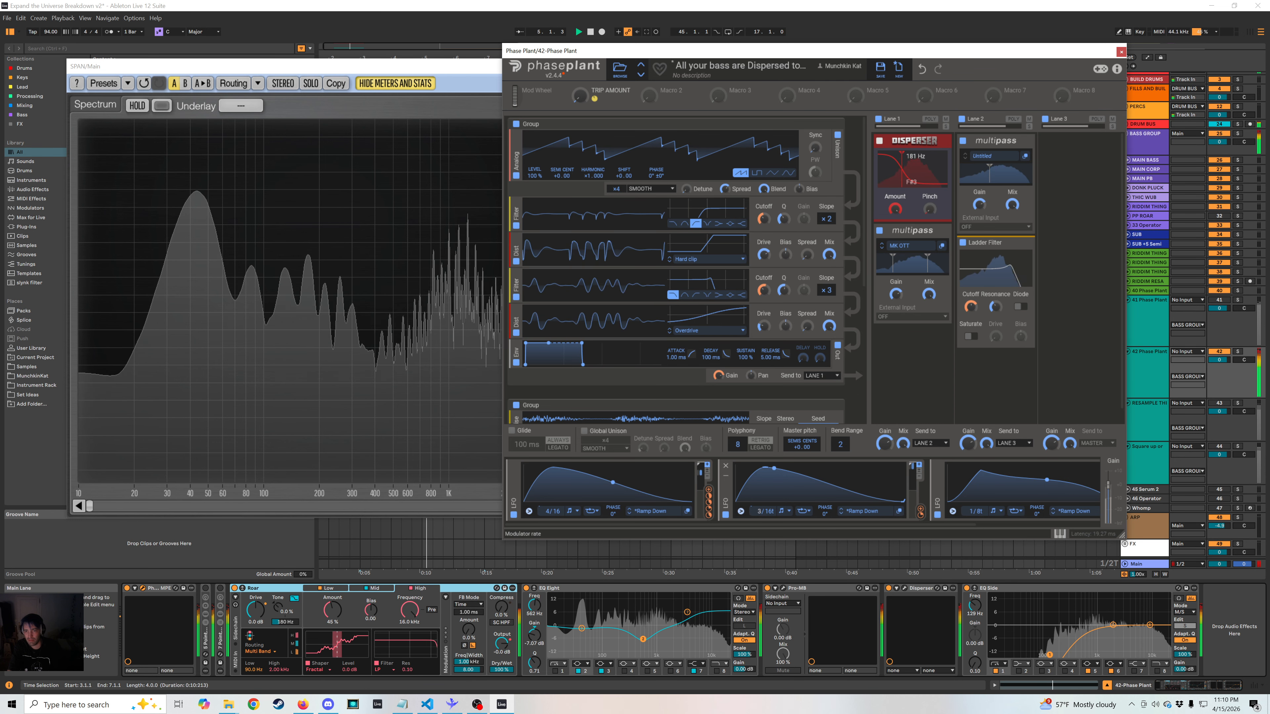
# Compare the 3/16 filter movement with the Ladder Filter off and on, leaving the filter bypassed.
pyautogui.click(963, 242)
pyautogui.click(963, 243)
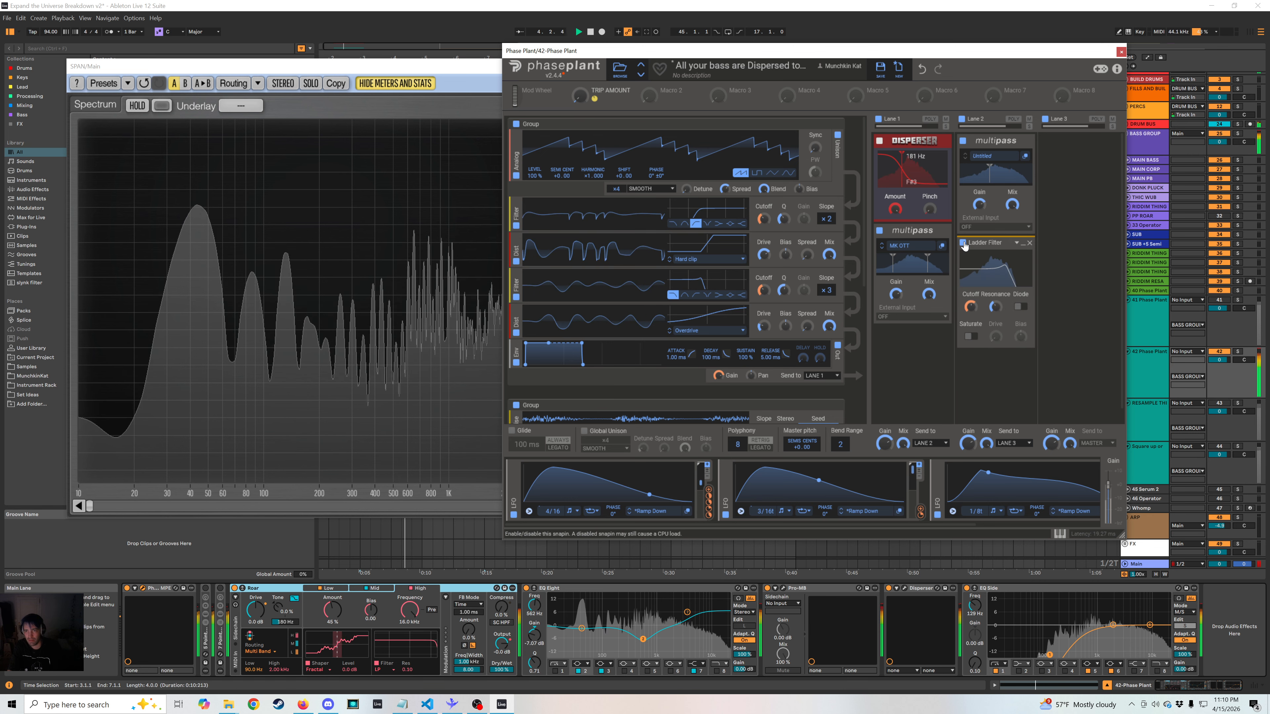
pyautogui.click(963, 243)
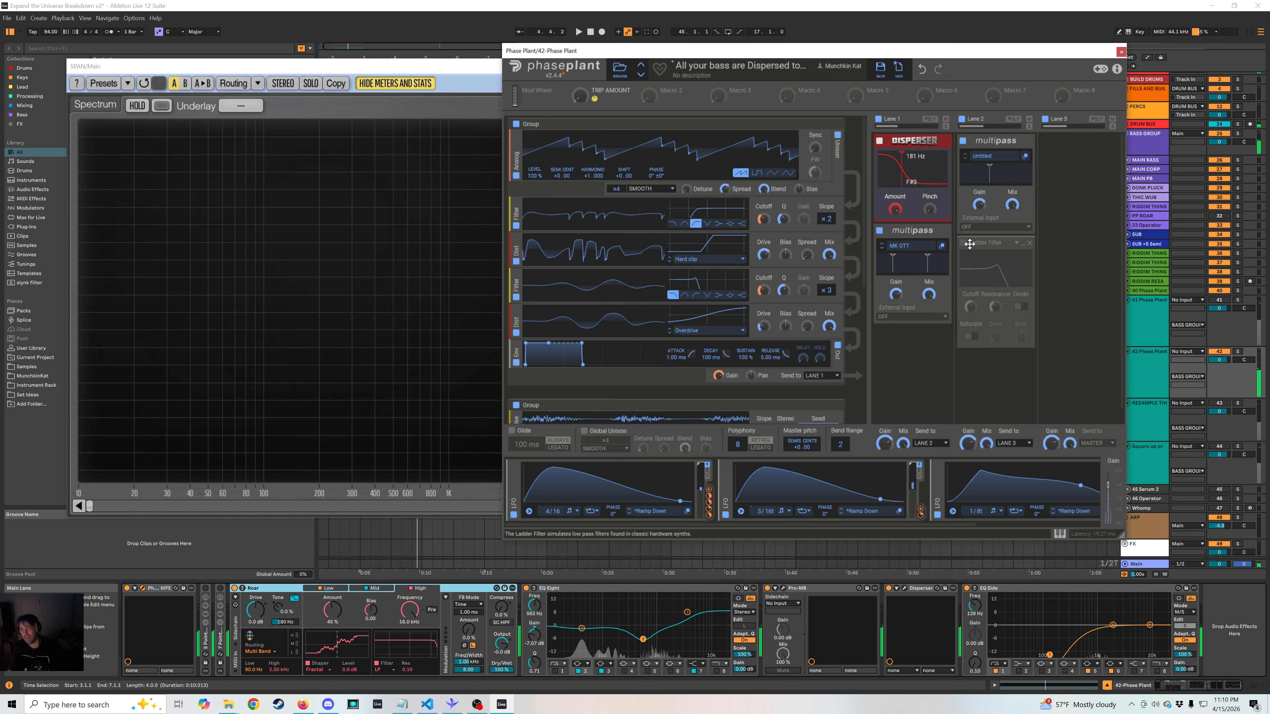
# Audition the clip with the TRIP AMOUNT macro at low settings and at 100 %, leaving it at 100 %.
pyautogui.moveTo(580, 95); pyautogui.dragTo(800, 495)
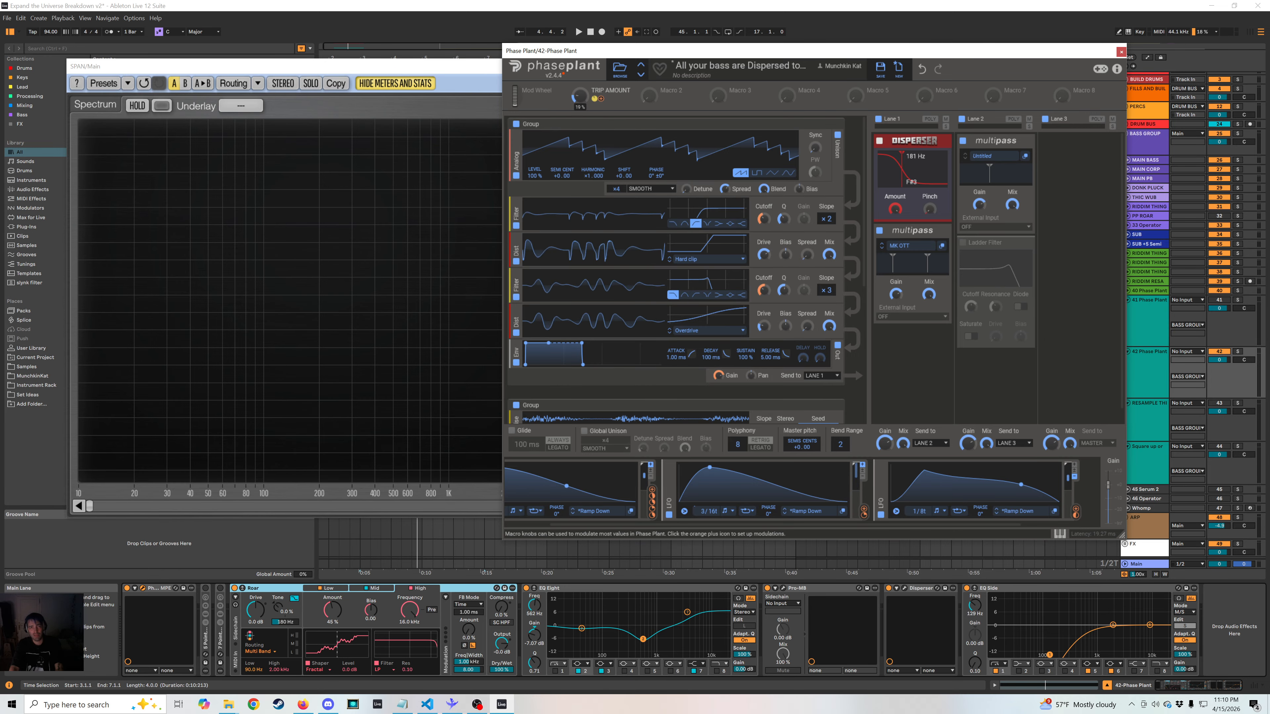
pyautogui.moveTo(579, 95); pyautogui.dragTo(580, 70)
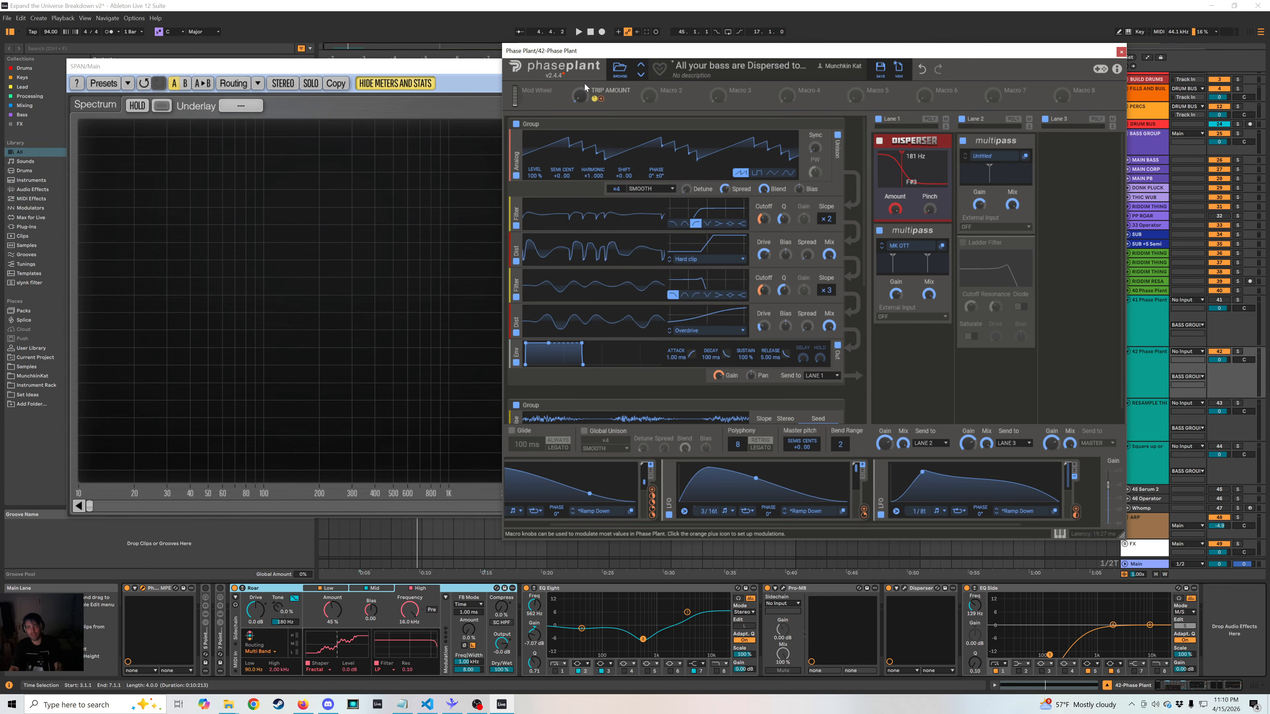
pyautogui.press('space')
pyautogui.moveTo(578, 103)
pyautogui.mouseDown()
pyautogui.moveTo(579, 55)
pyautogui.moveTo(579, 110)
pyautogui.mouseUp()
pyautogui.press('space')
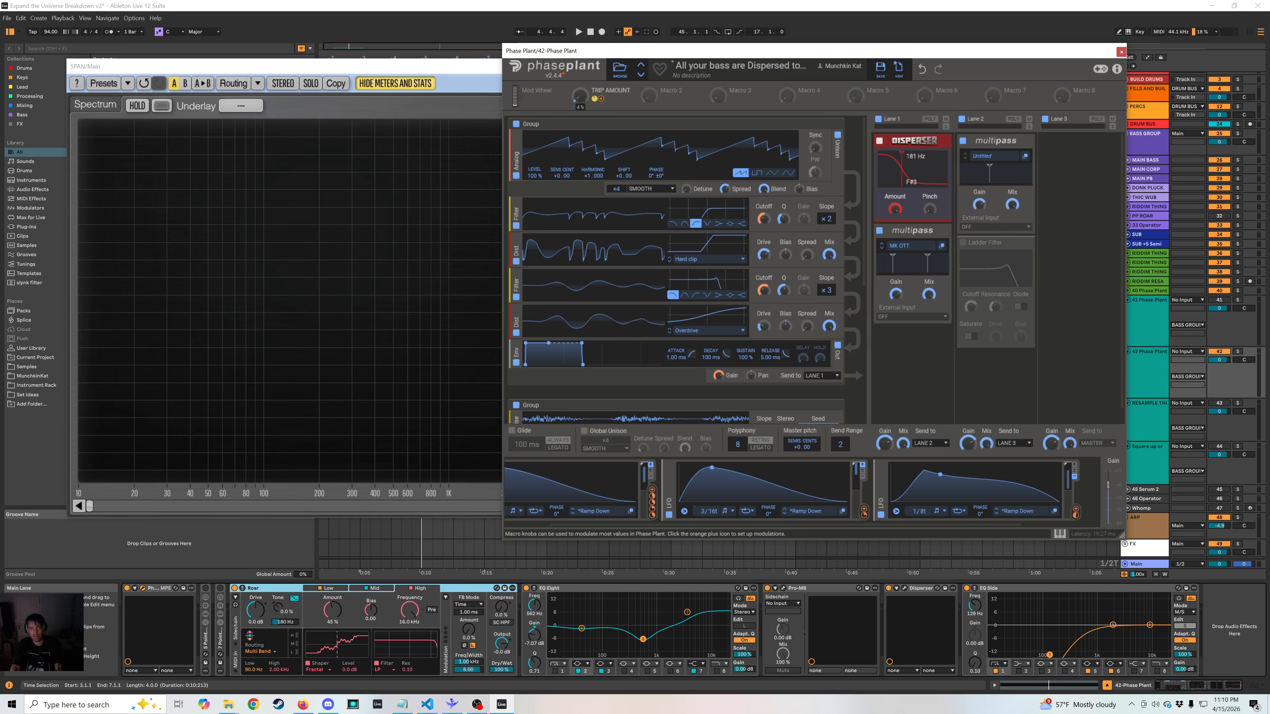
pyautogui.press('space')
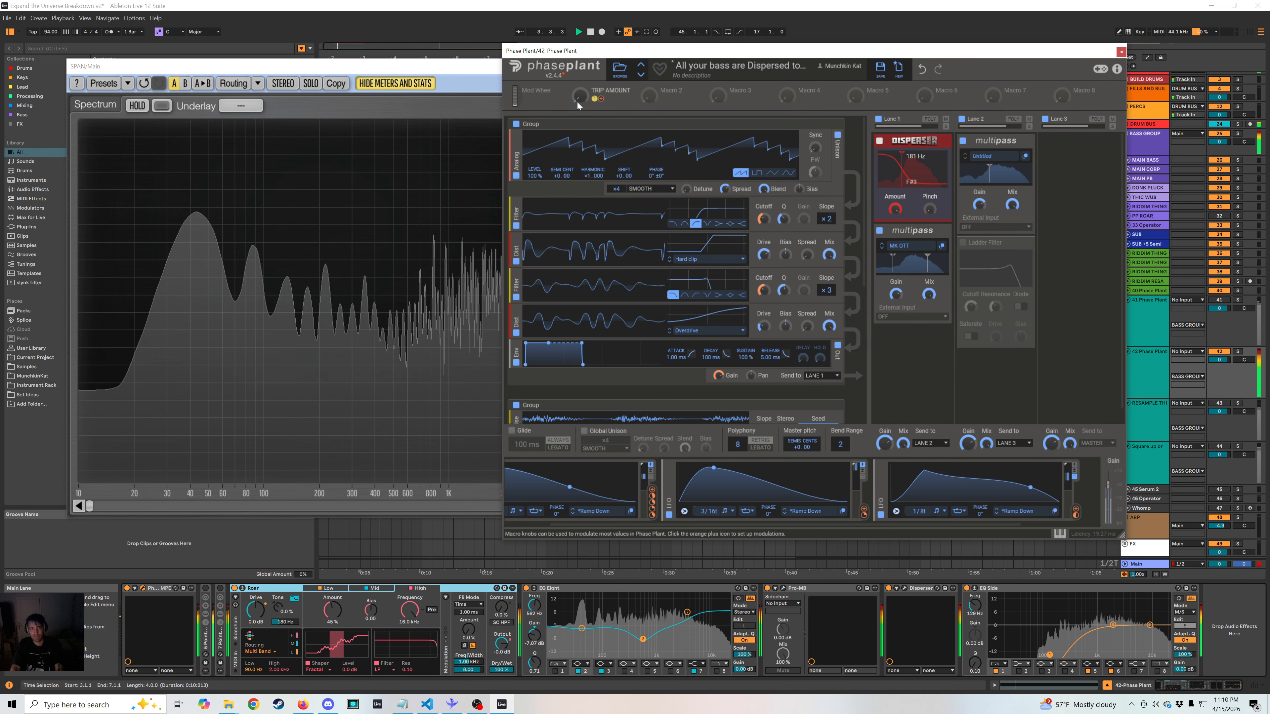
pyautogui.press('space')
pyautogui.moveTo(577, 102); pyautogui.dragTo(578, 60)
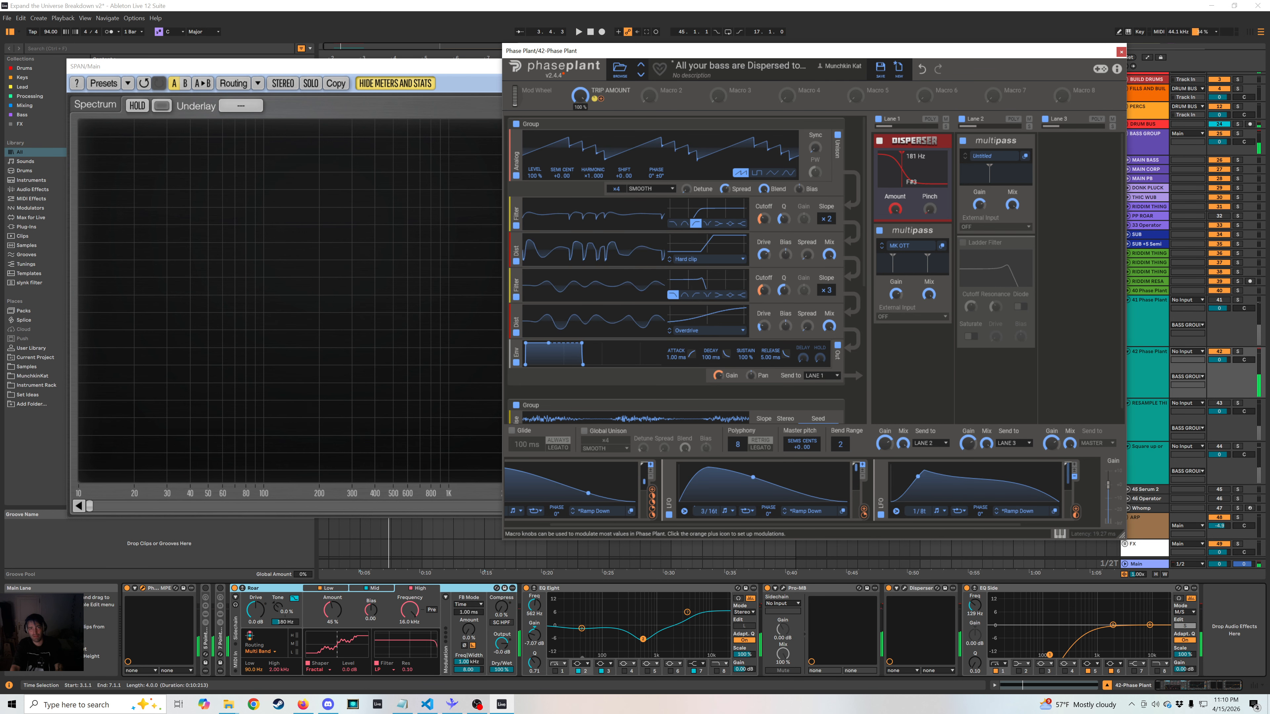
pyautogui.press('space')
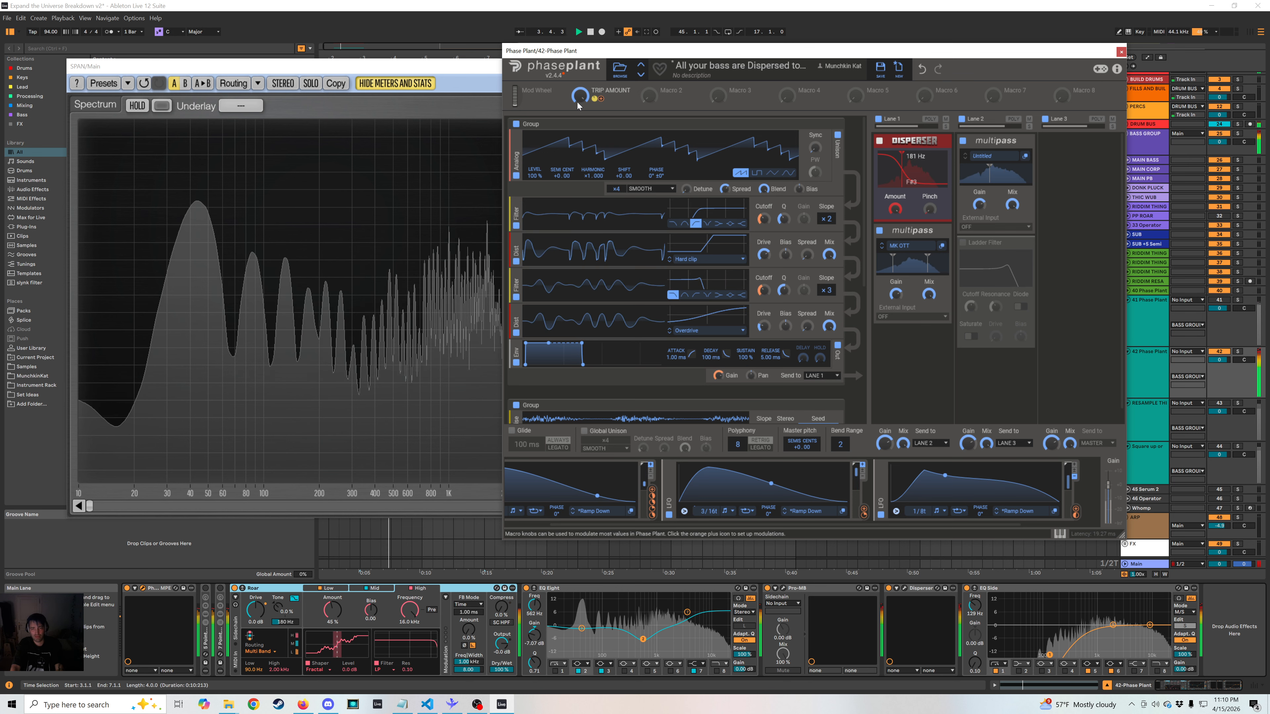
# Compare the clip's sound with Lane 2's Ladder Filter off and on while TRIP AMOUNT stays at 100 %.
pyautogui.press('space')
pyautogui.press('space')
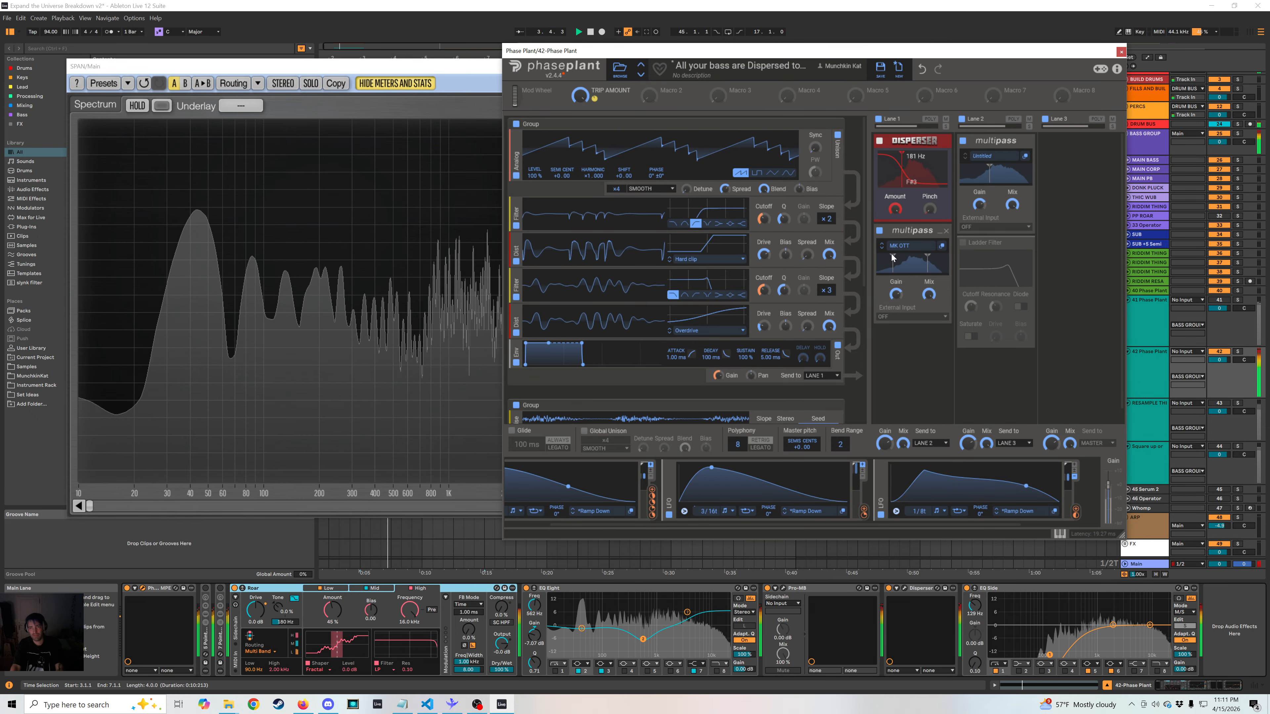
pyautogui.press('space')
pyautogui.click(962, 244)
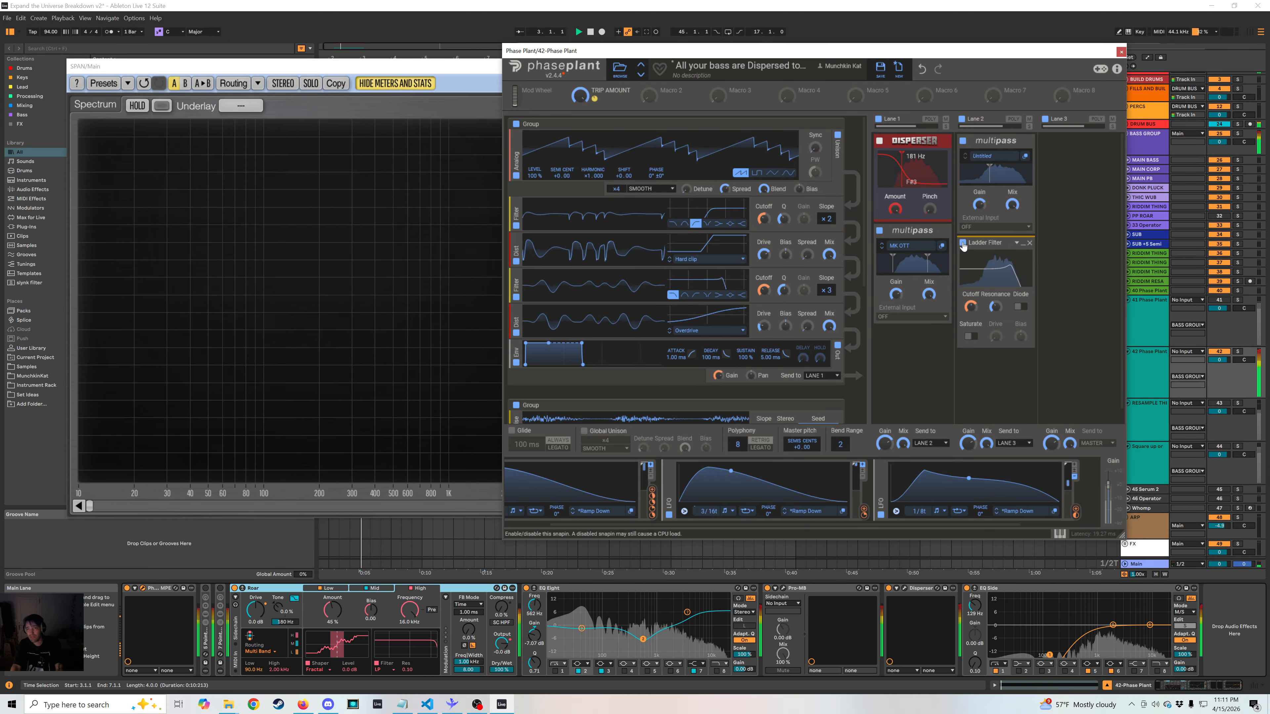
pyautogui.press('space')
pyautogui.click(963, 243)
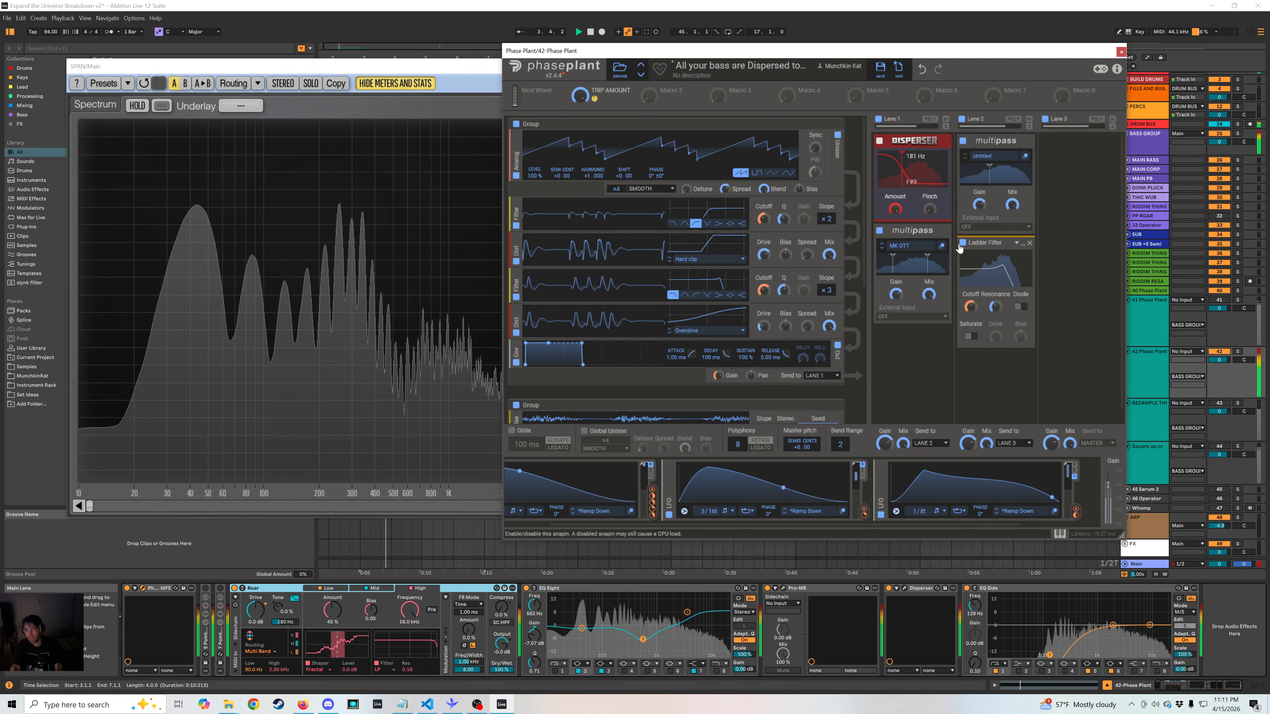
pyautogui.press('space')
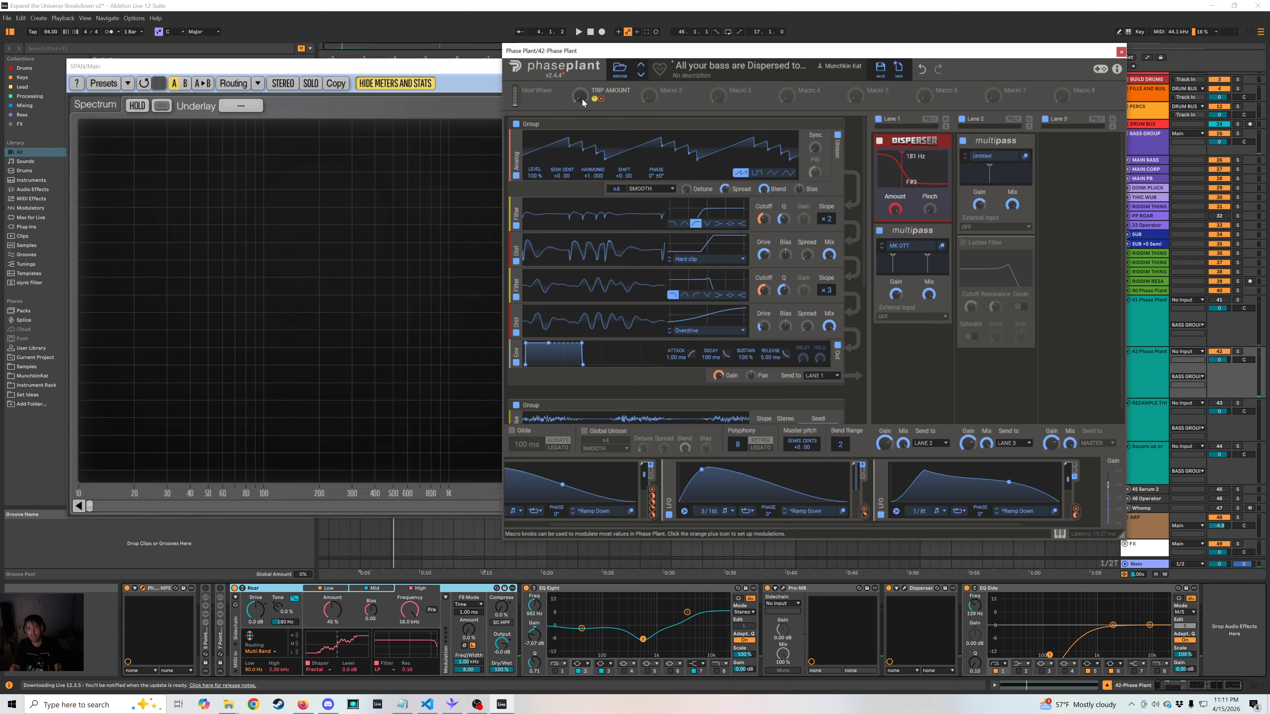
# Audition the clip with TRIP AMOUNT turned down, leaving the Ladder Filter bypassed, and close the Phase Plant window.
pyautogui.click(962, 243)
pyautogui.press('space')
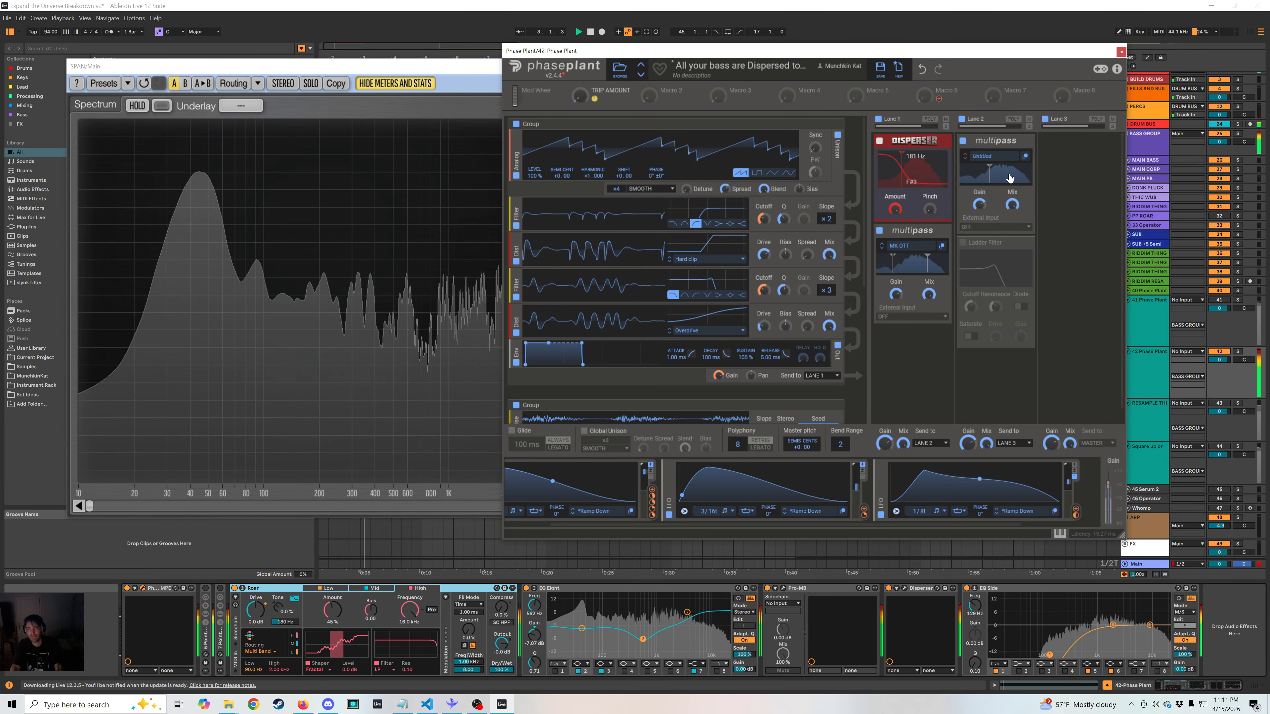
pyautogui.click(961, 244)
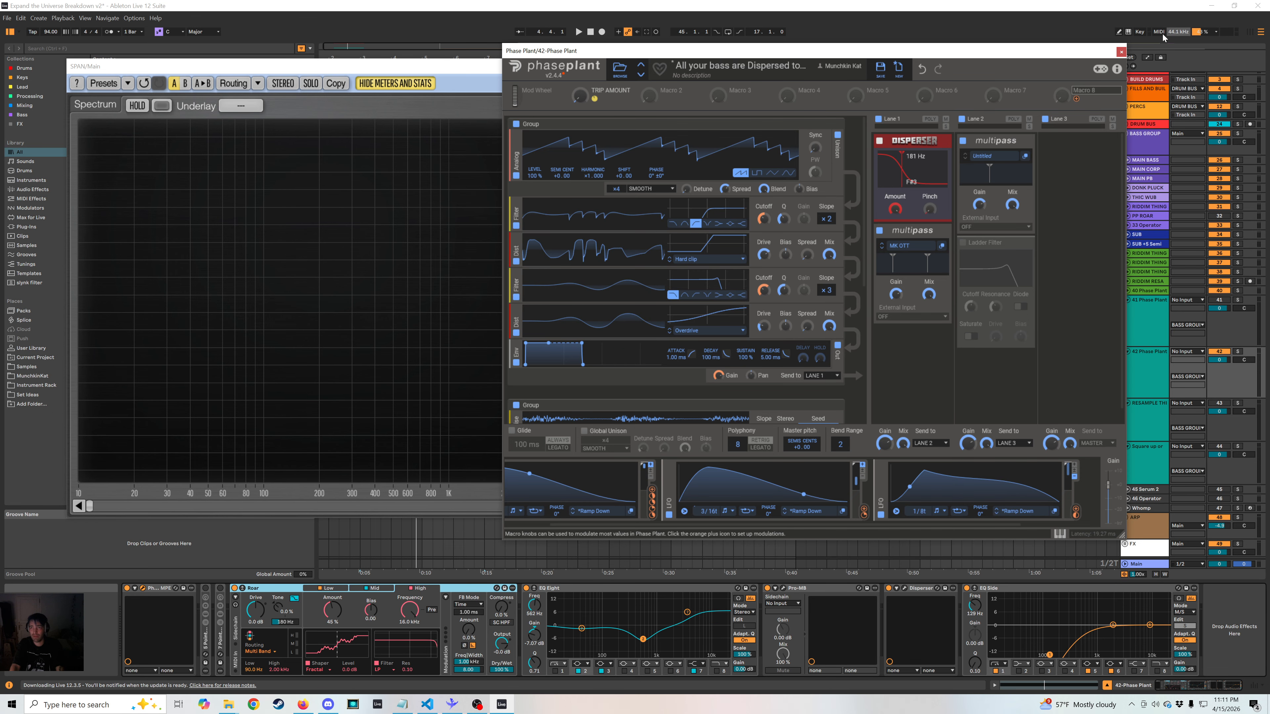
pyautogui.click(1121, 52)
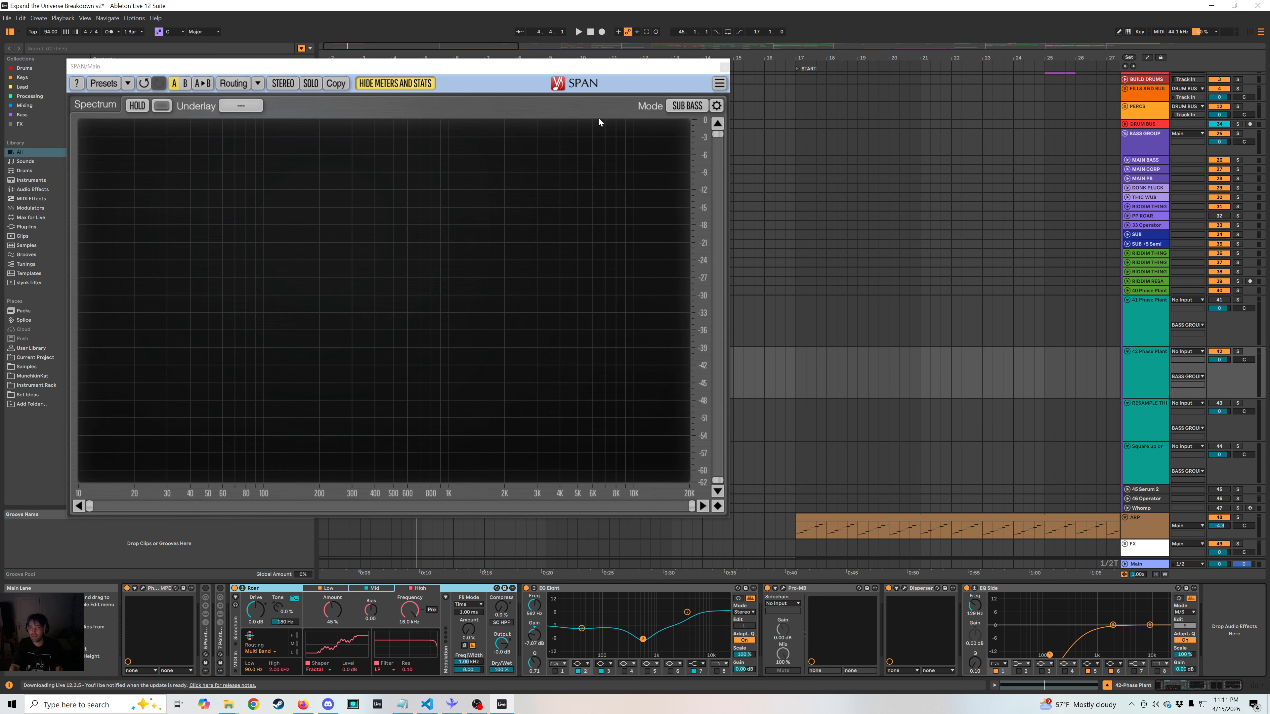
# Audition the 41-Phase Plant track with track 42 deactivated, and open track 41's Phase Plant window.
pyautogui.click(1149, 324)
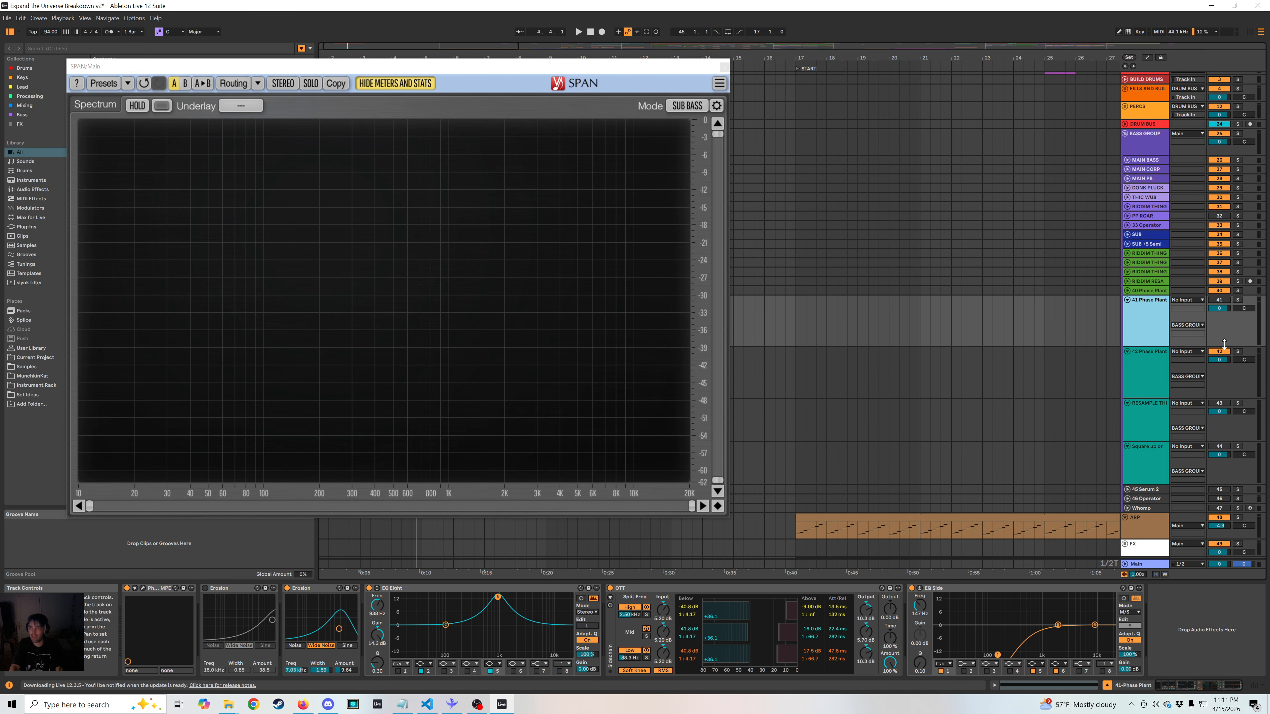
pyautogui.press('space')
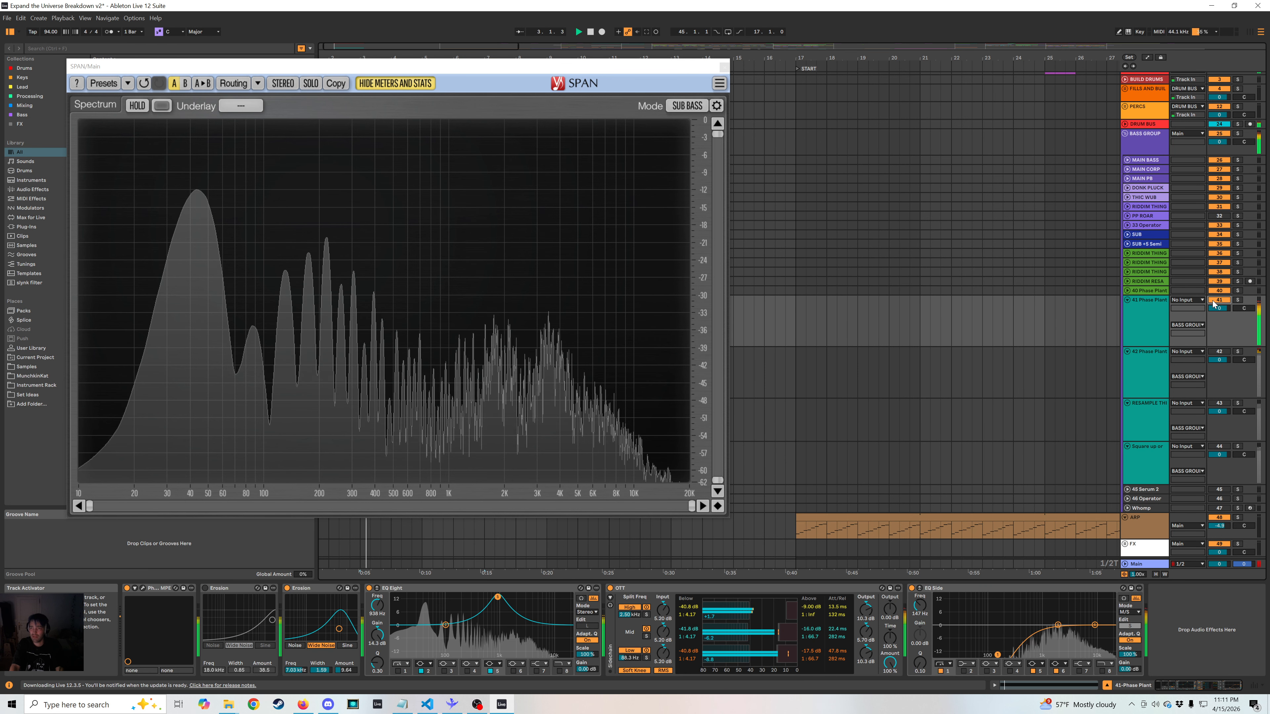
pyautogui.click(143, 589)
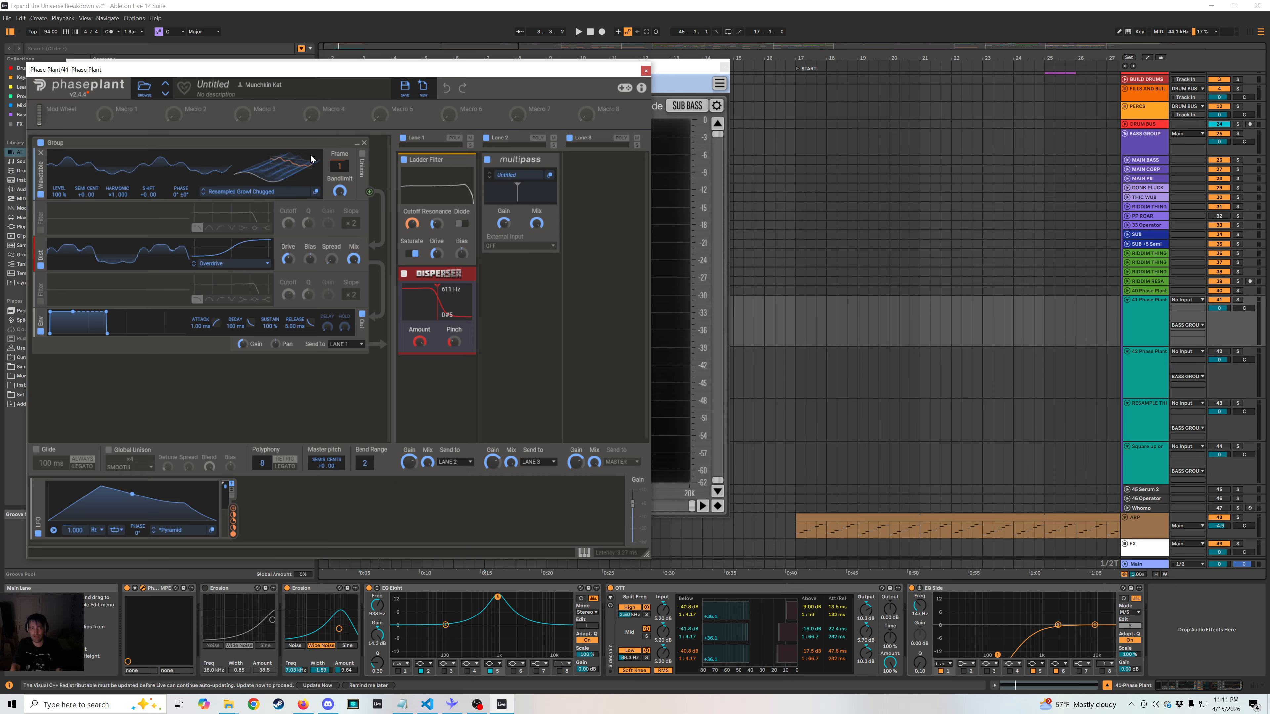
# Audition the bass while raising the Pyramid LFO's rate to 1.276, and close the Phase Plant window.
pyautogui.press('space')
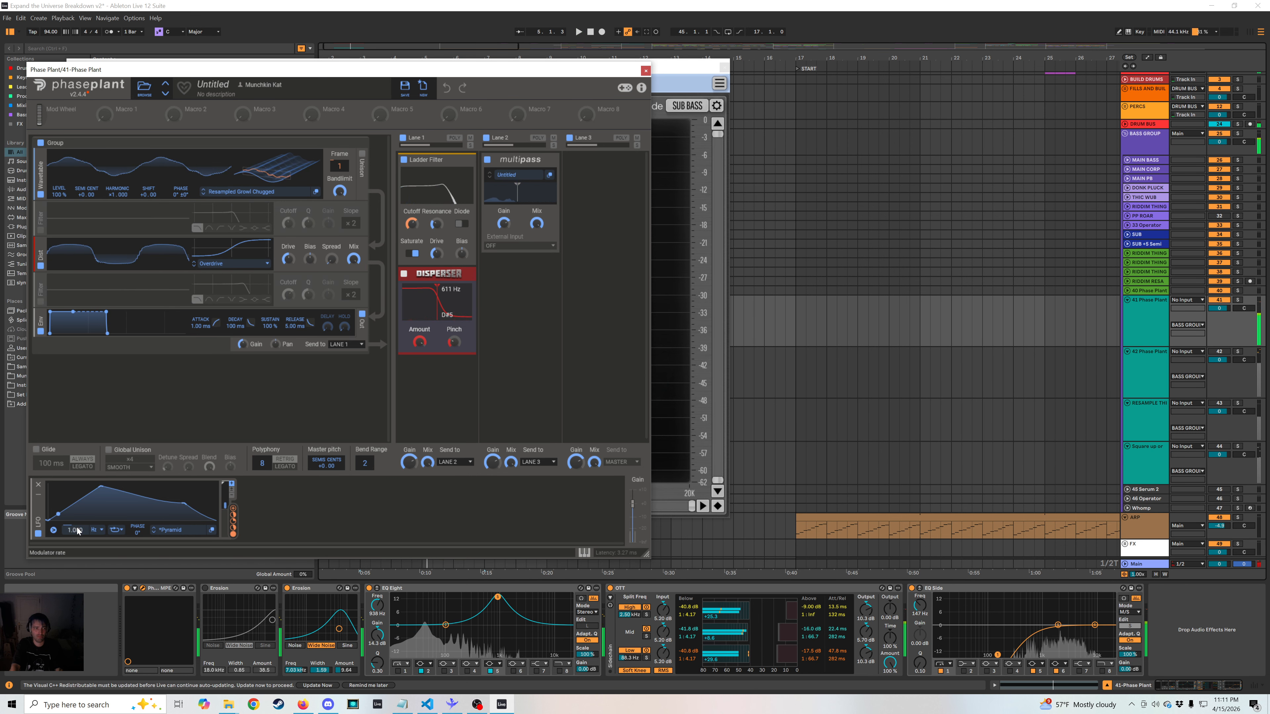
pyautogui.moveTo(75, 530)
pyautogui.mouseDown()
pyautogui.moveTo(75, 509)
pyautogui.moveTo(75, 523)
pyautogui.mouseUp()
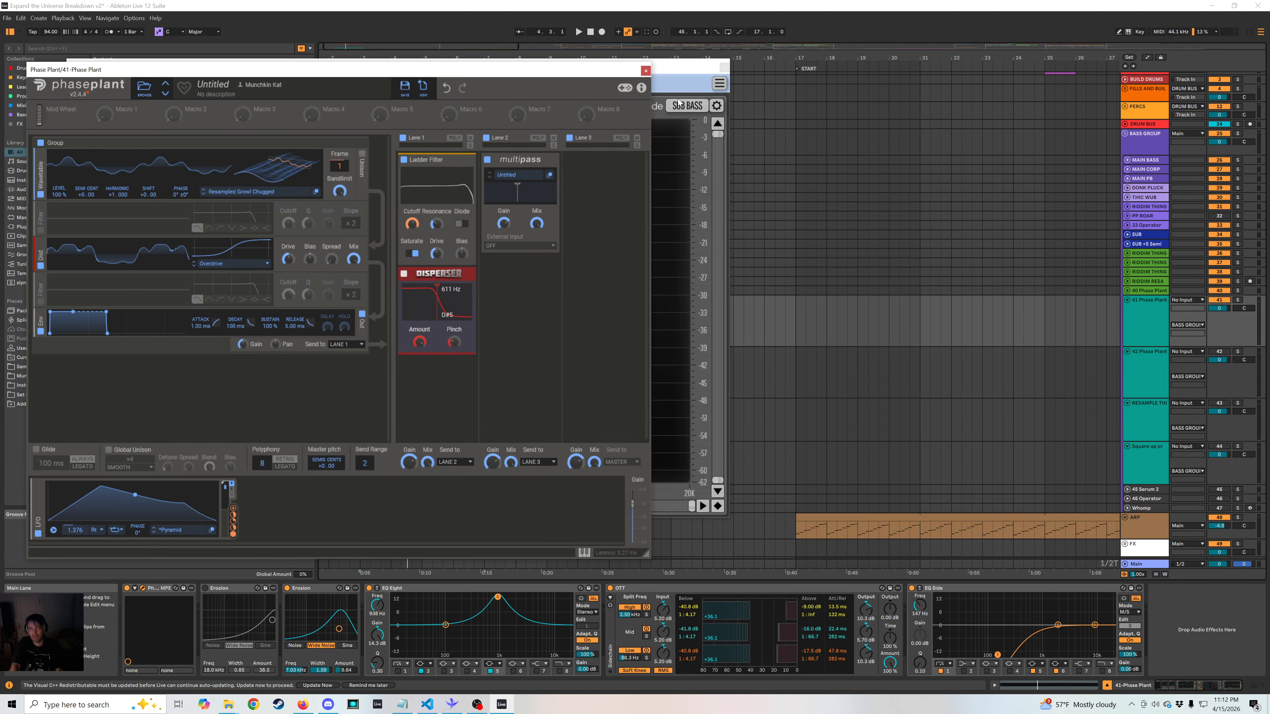
pyautogui.click(646, 72)
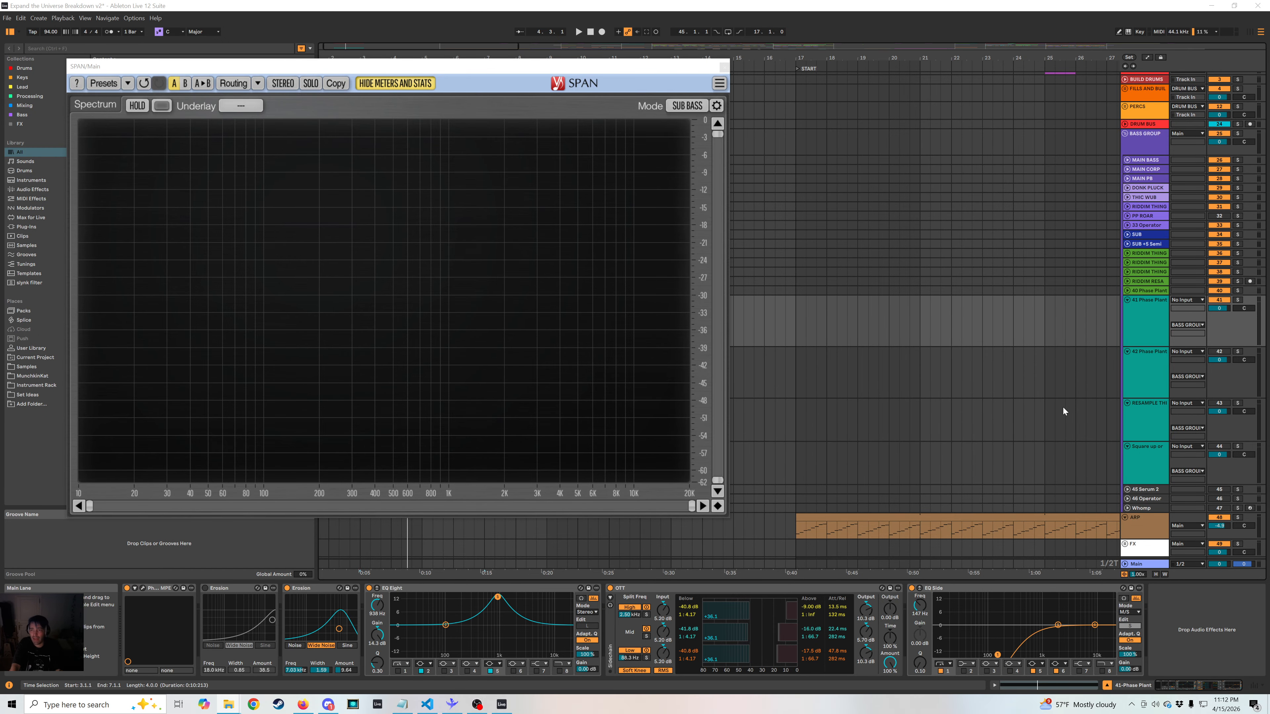
# Check the device chains of tracks 43 and 44, and expand the two collapsed EQ Eight racks on the 42-Phase Plant track.
pyautogui.click(1133, 423)
pyautogui.click(1152, 450)
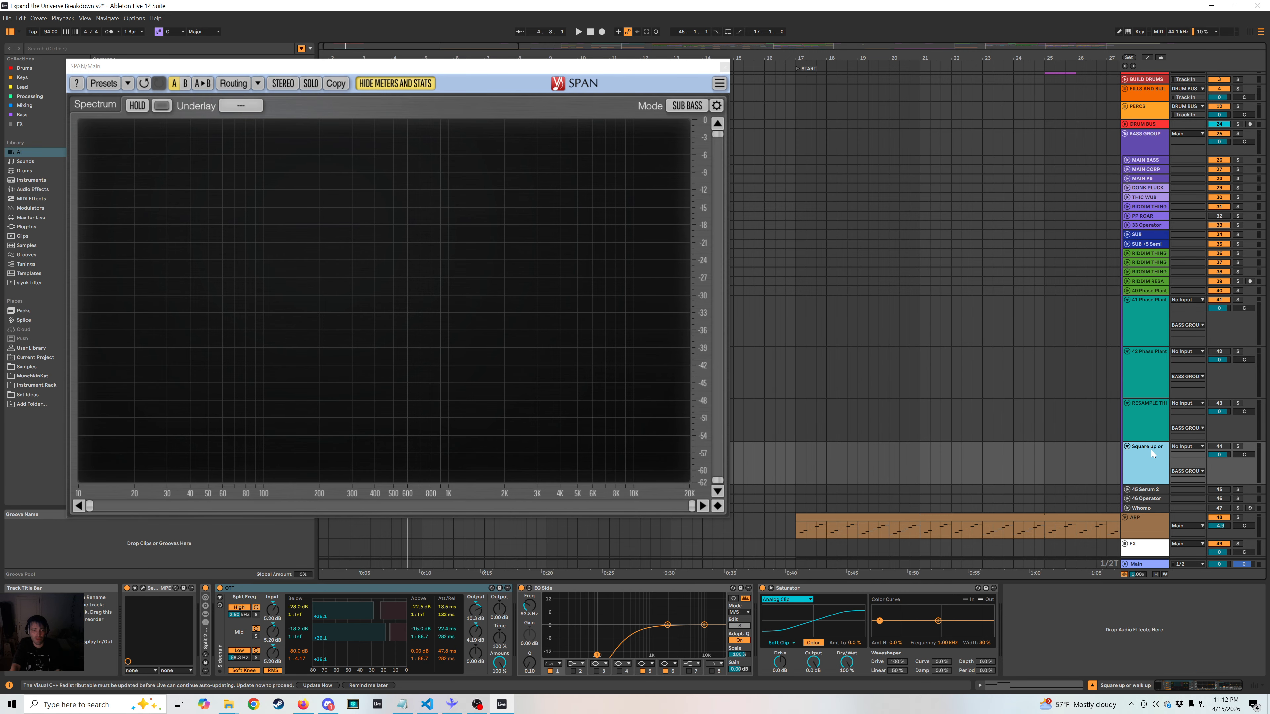
pyautogui.click(1152, 408)
pyautogui.click(1152, 382)
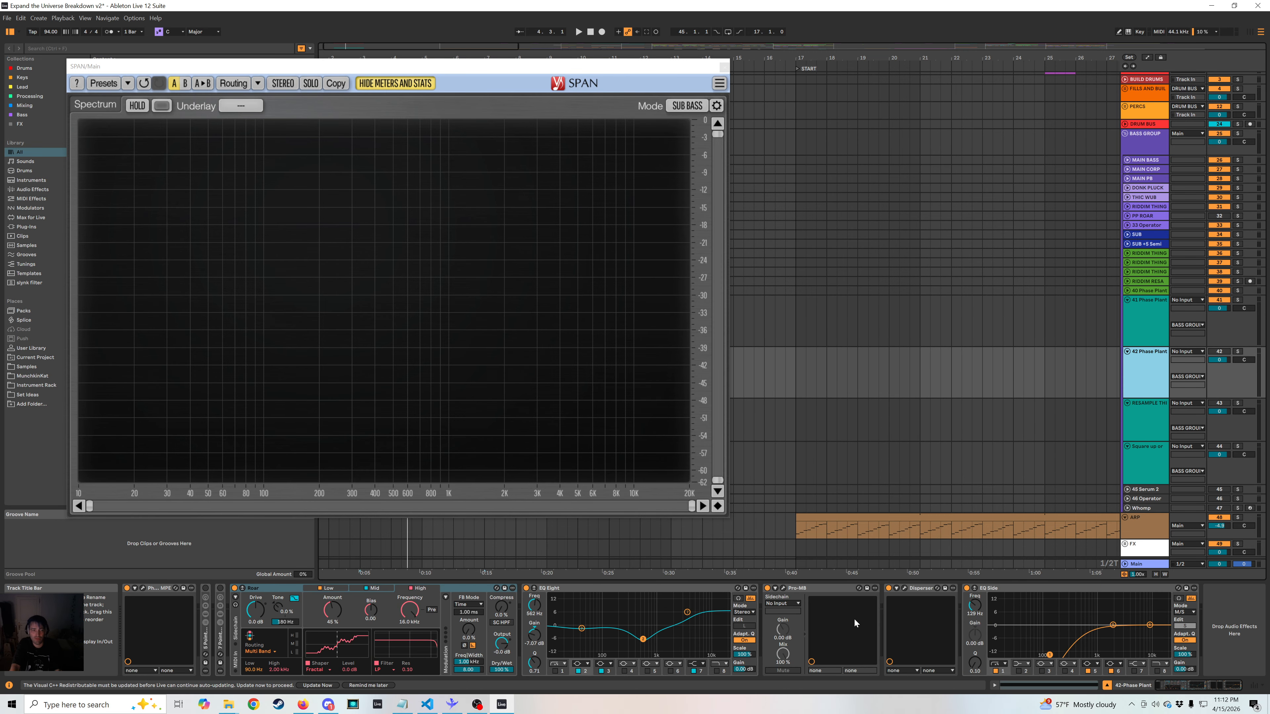
pyautogui.doubleClick(218, 649)
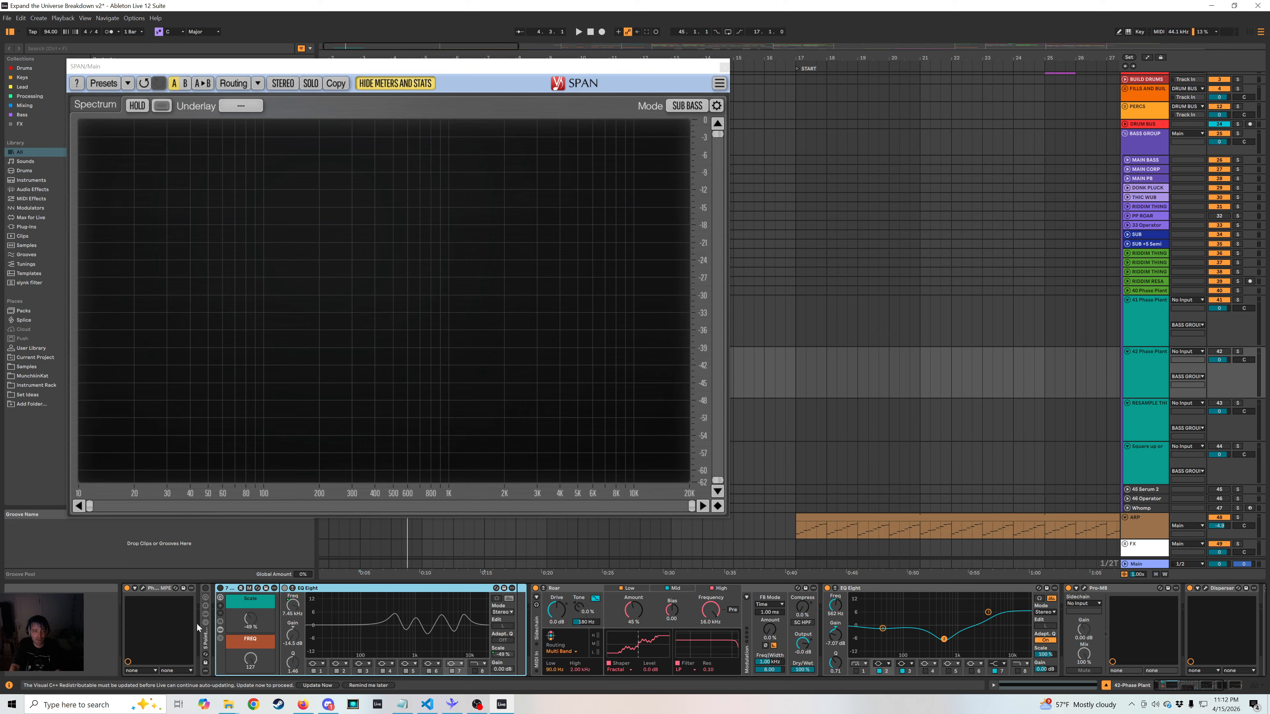
pyautogui.click(203, 634)
pyautogui.doubleClick(204, 639)
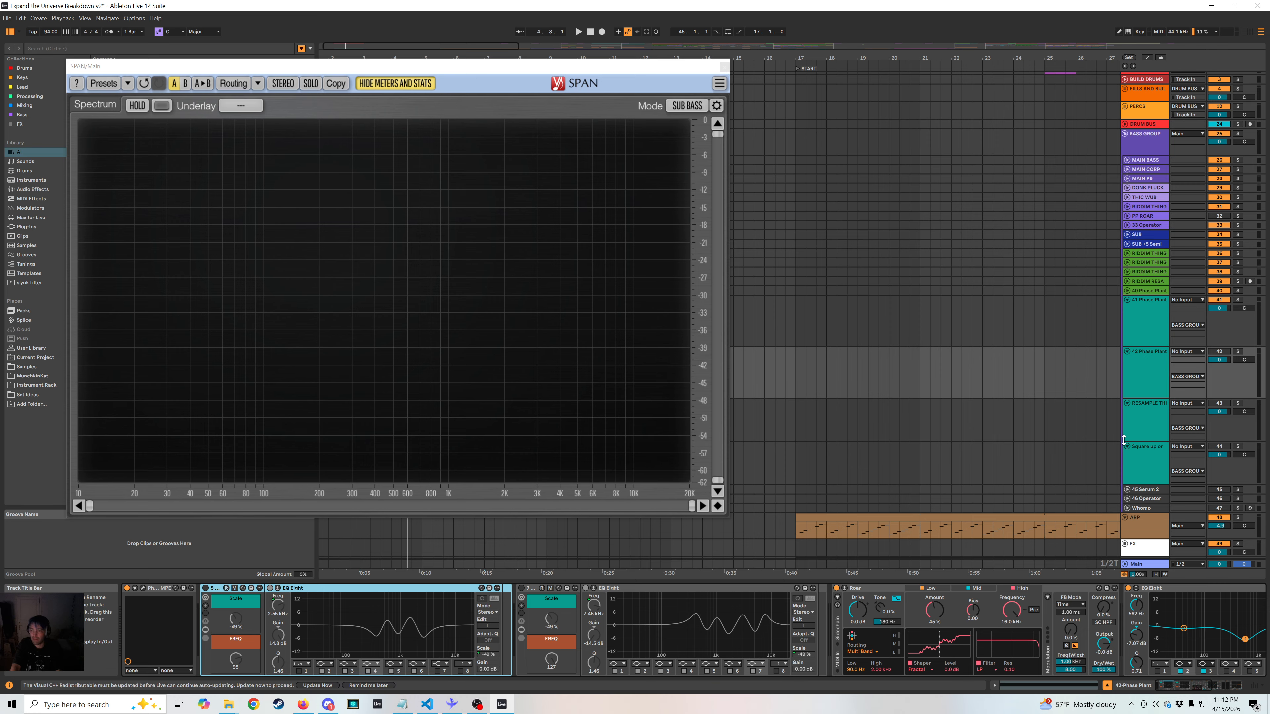
# Play the clip with track 43, the resample track, activated for comparison, leaving that track deactivated.
pyautogui.press('space')
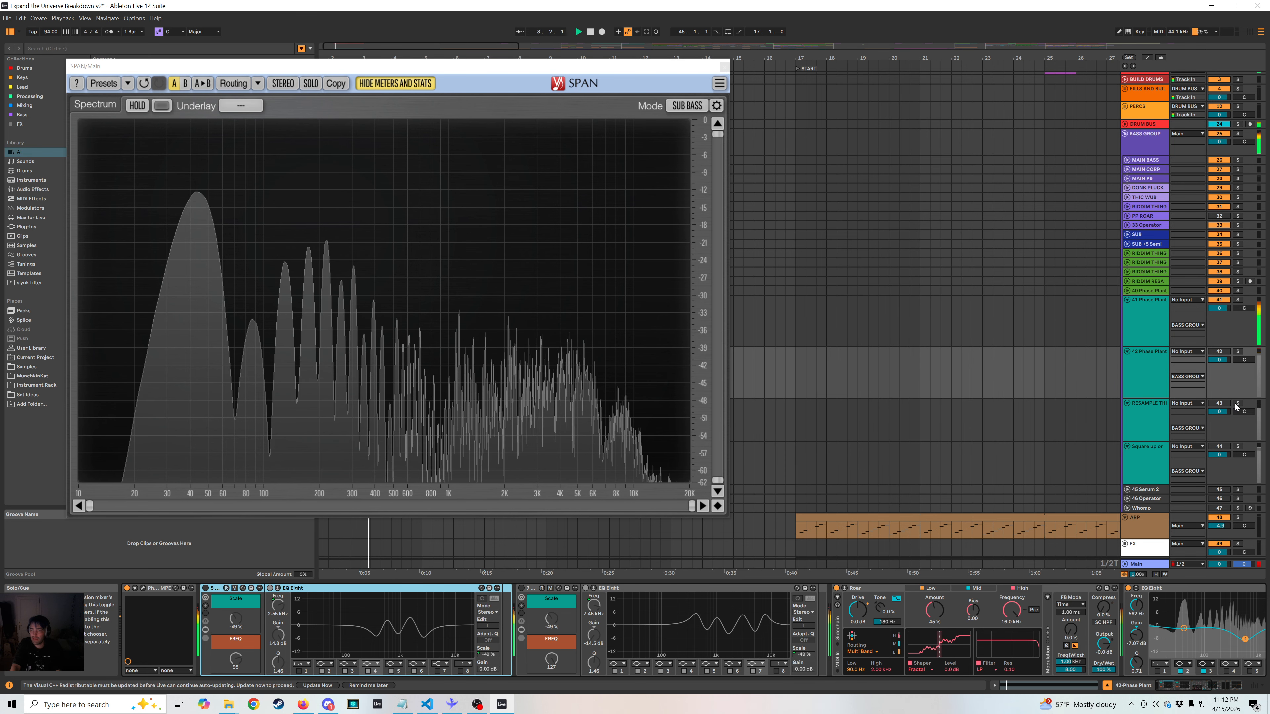
pyautogui.click(1244, 406)
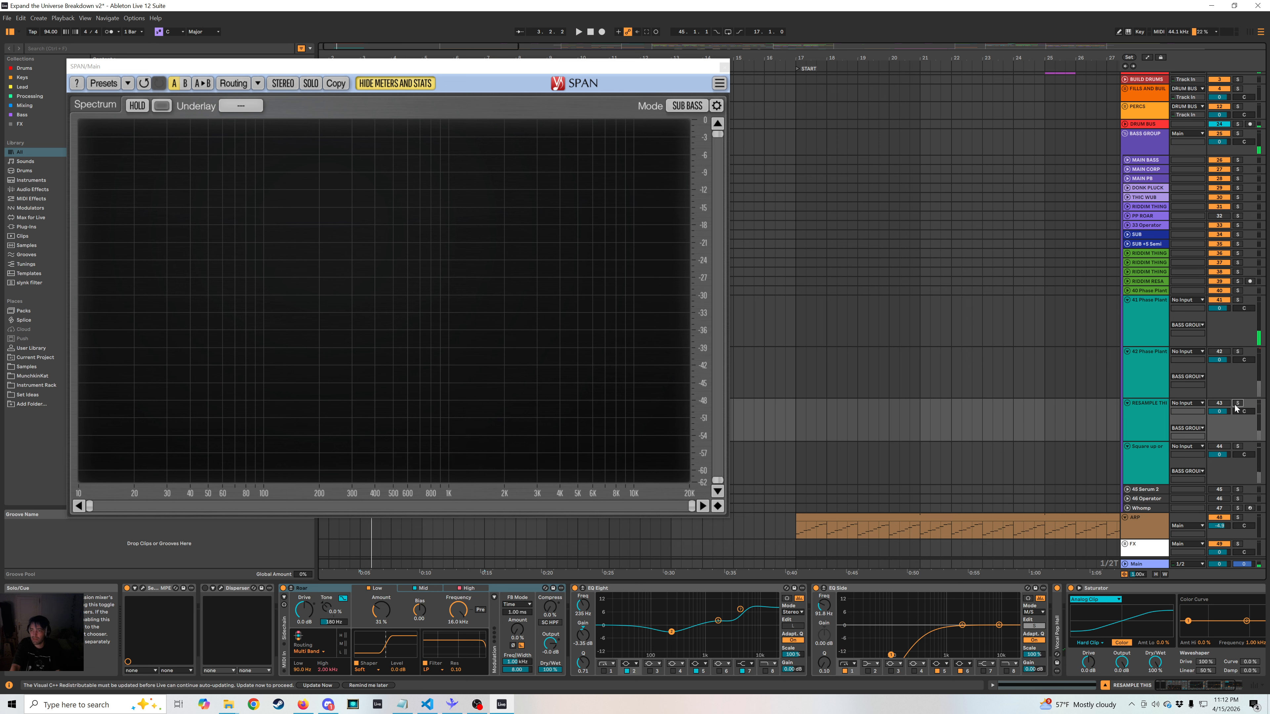
pyautogui.click(1227, 405)
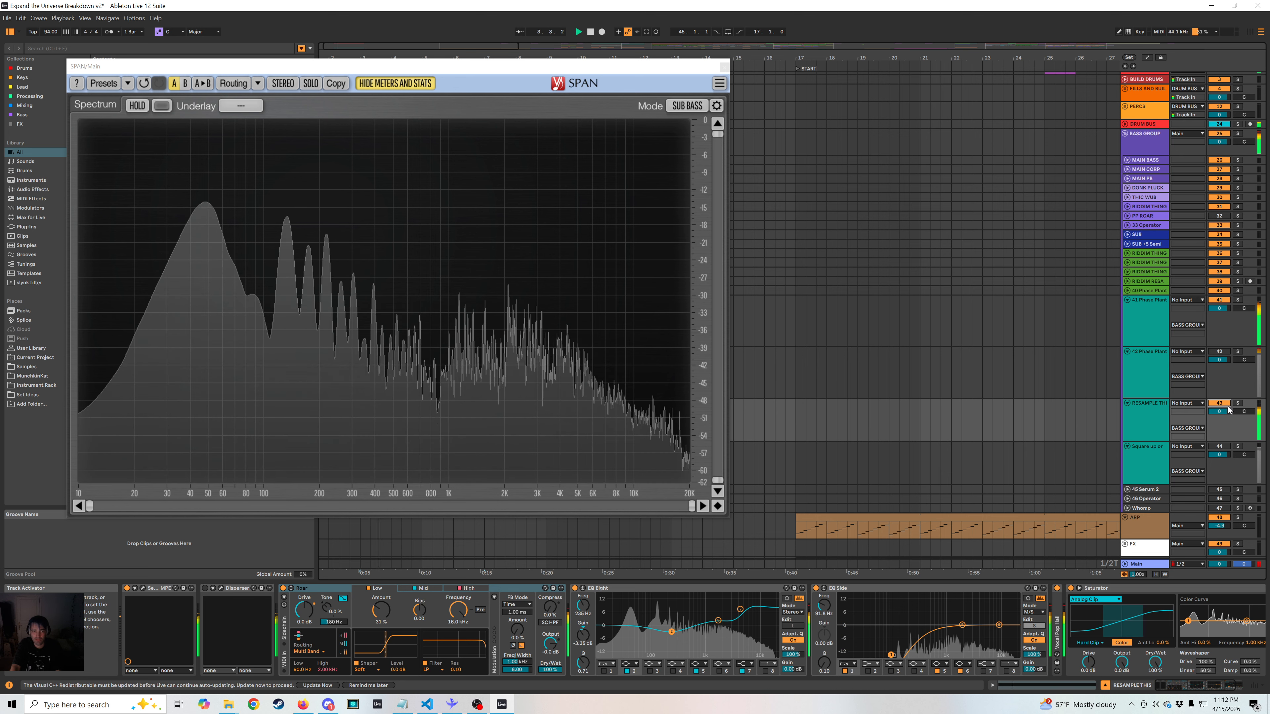
pyautogui.click(1224, 404)
# Reactivate the 42-Phase Plant track, audition it, and deactivate the 41-Phase Plant track.
pyautogui.click(1156, 464)
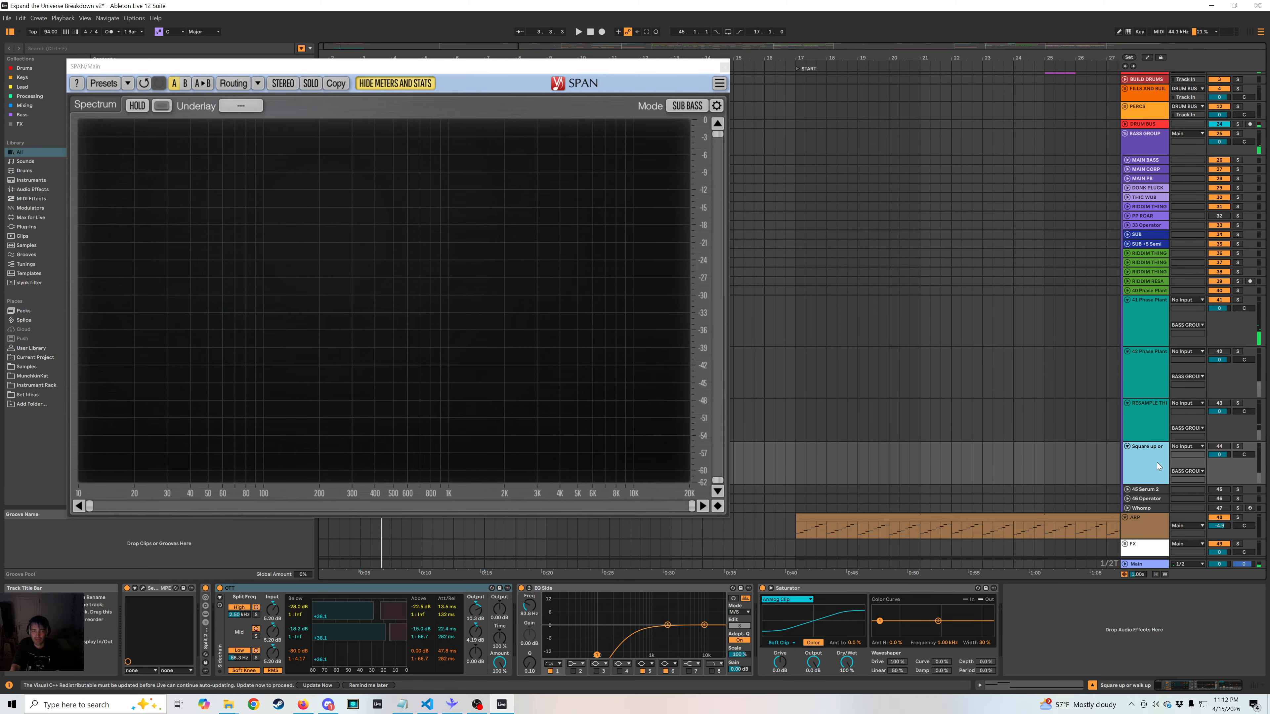
pyautogui.click(1161, 429)
pyautogui.click(1157, 375)
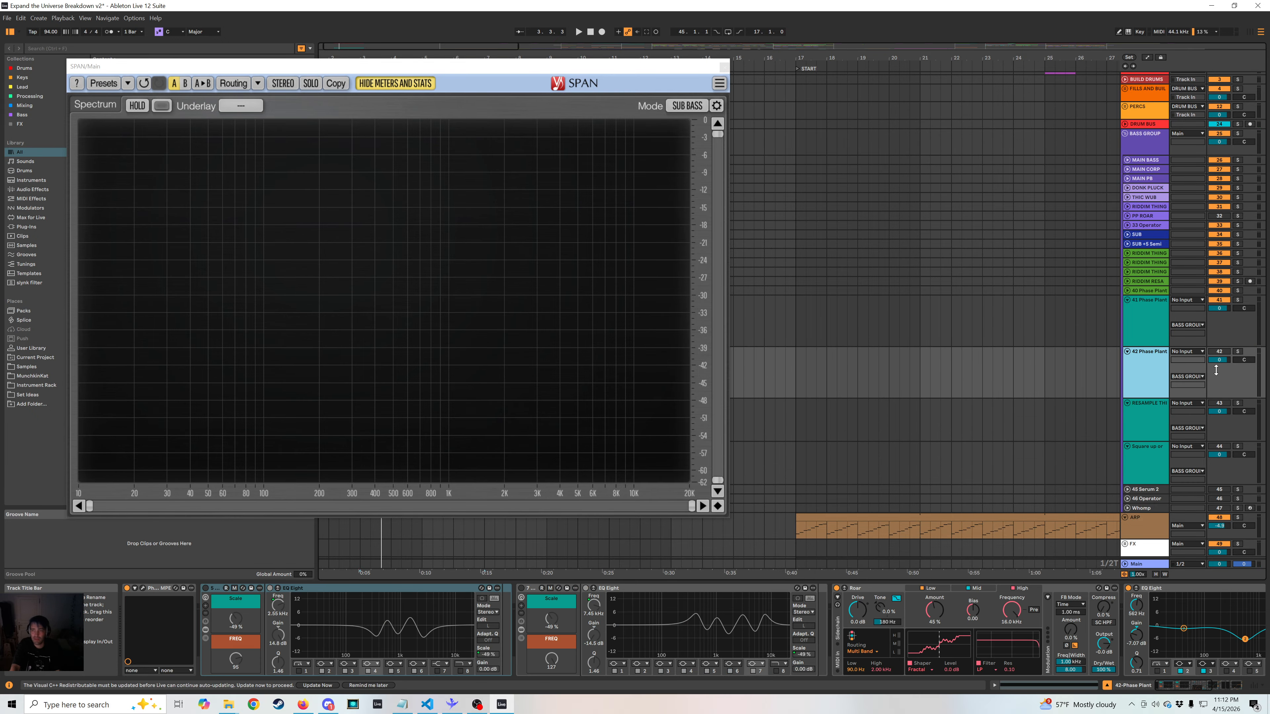
pyautogui.press('space')
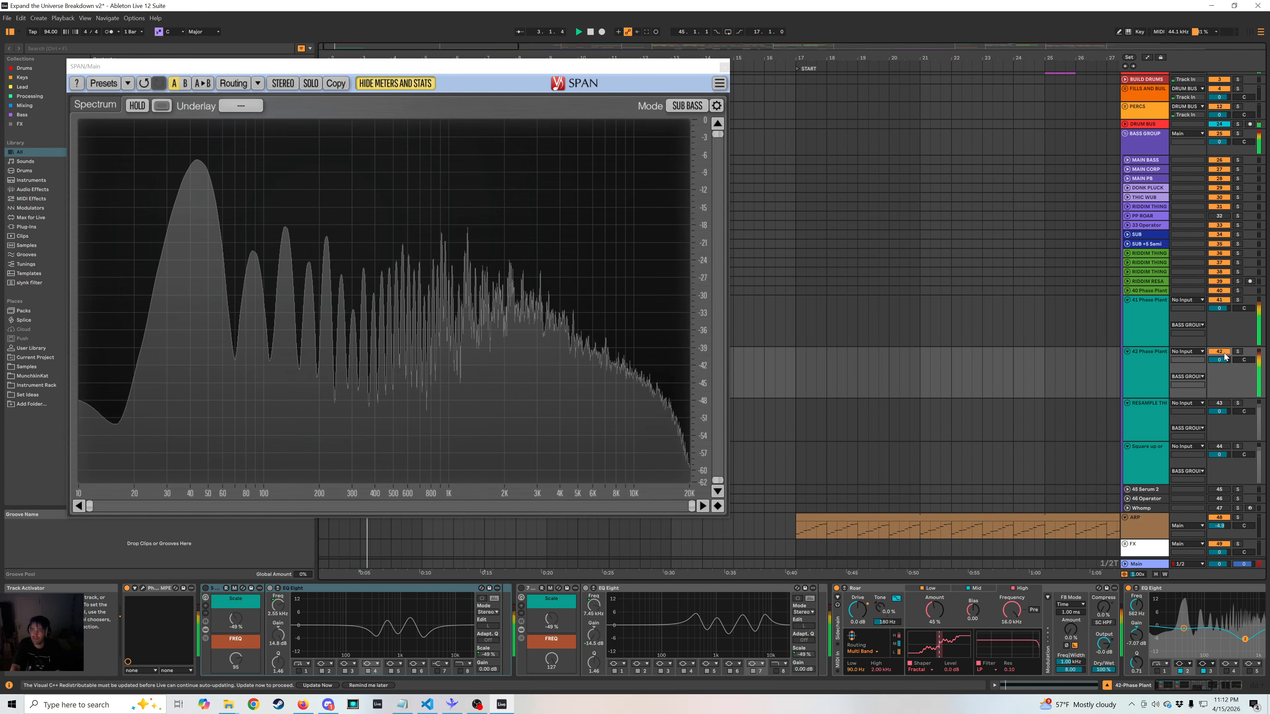
pyautogui.click(1219, 299)
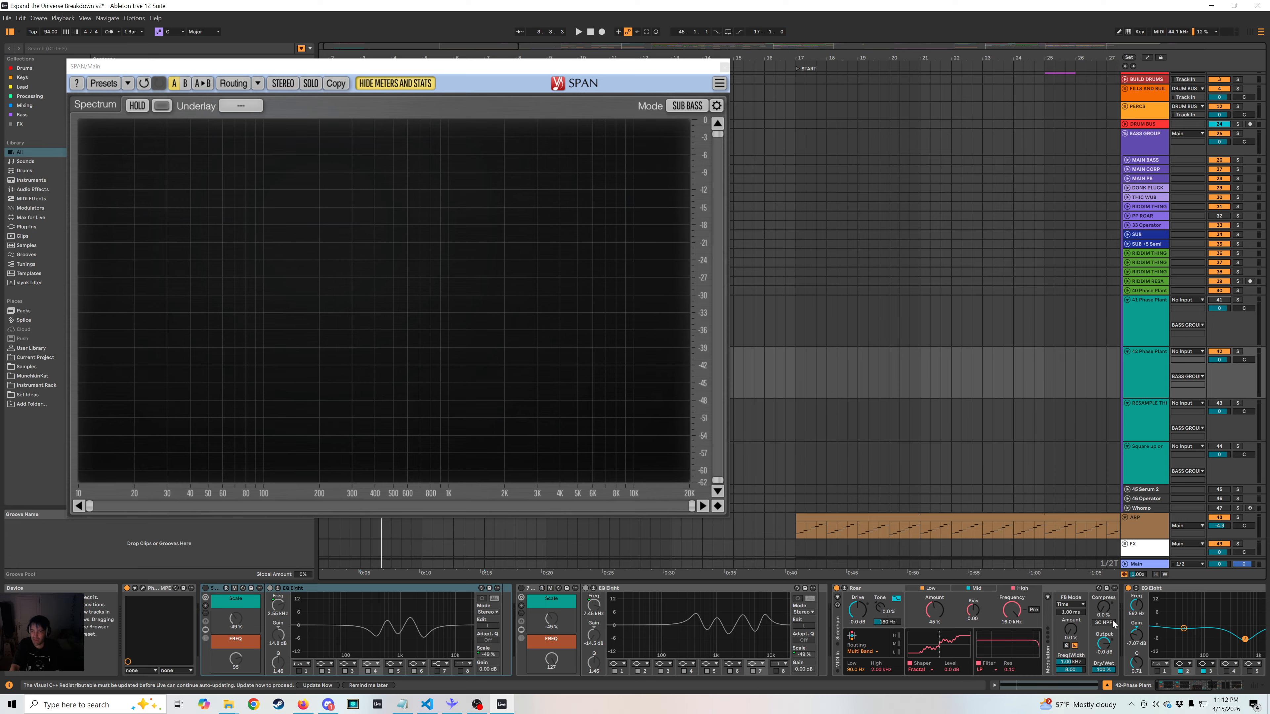
# Lower the Roar device's output on the 42-Phase Plant track to about -5 dB and audition the result.
pyautogui.moveTo(1104, 648); pyautogui.dragTo(1104, 661)
pyautogui.press('space')
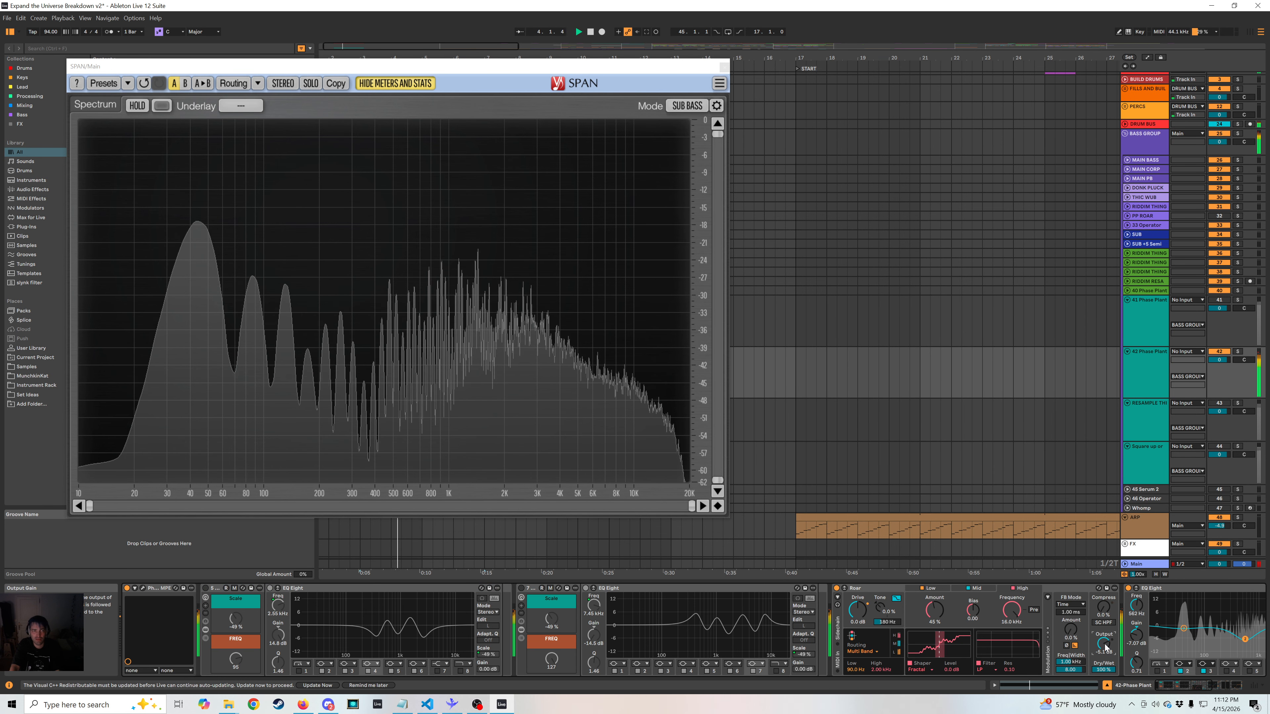
pyautogui.press('space')
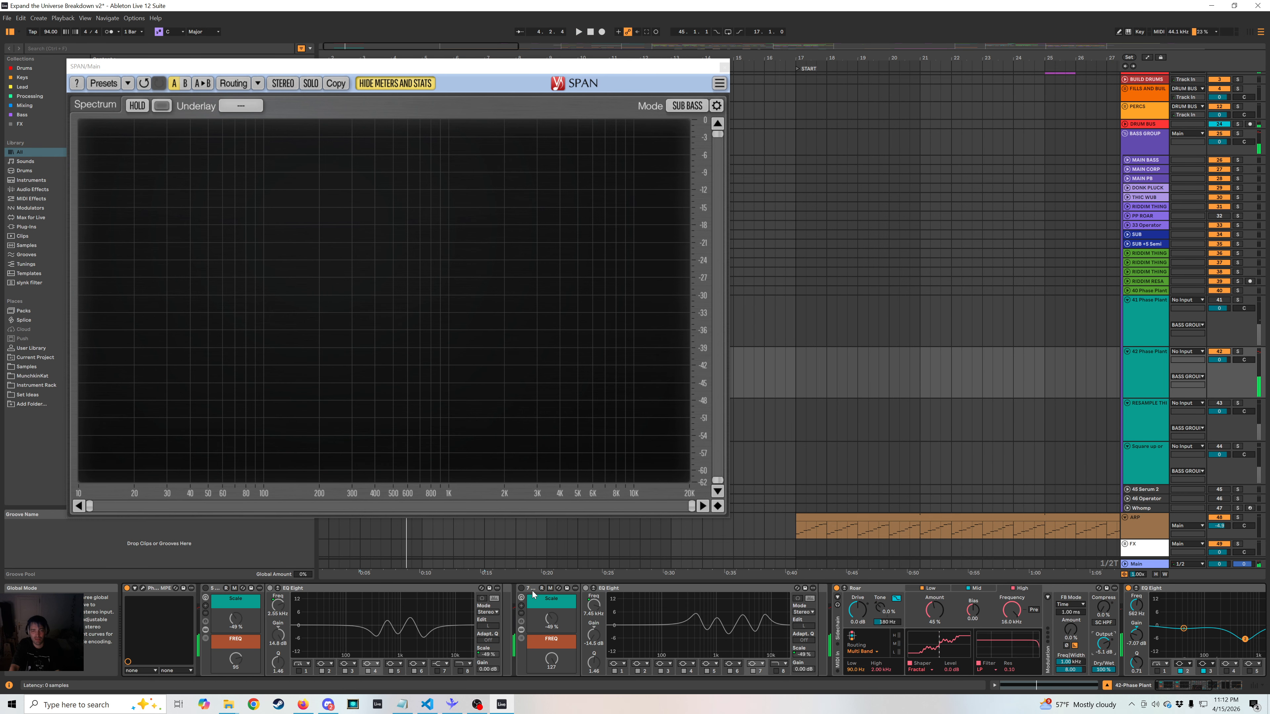
# Turn on the first EQ Eight rack on the 42-Phase Plant track and inspect its EQ curve.
pyautogui.click(536, 595)
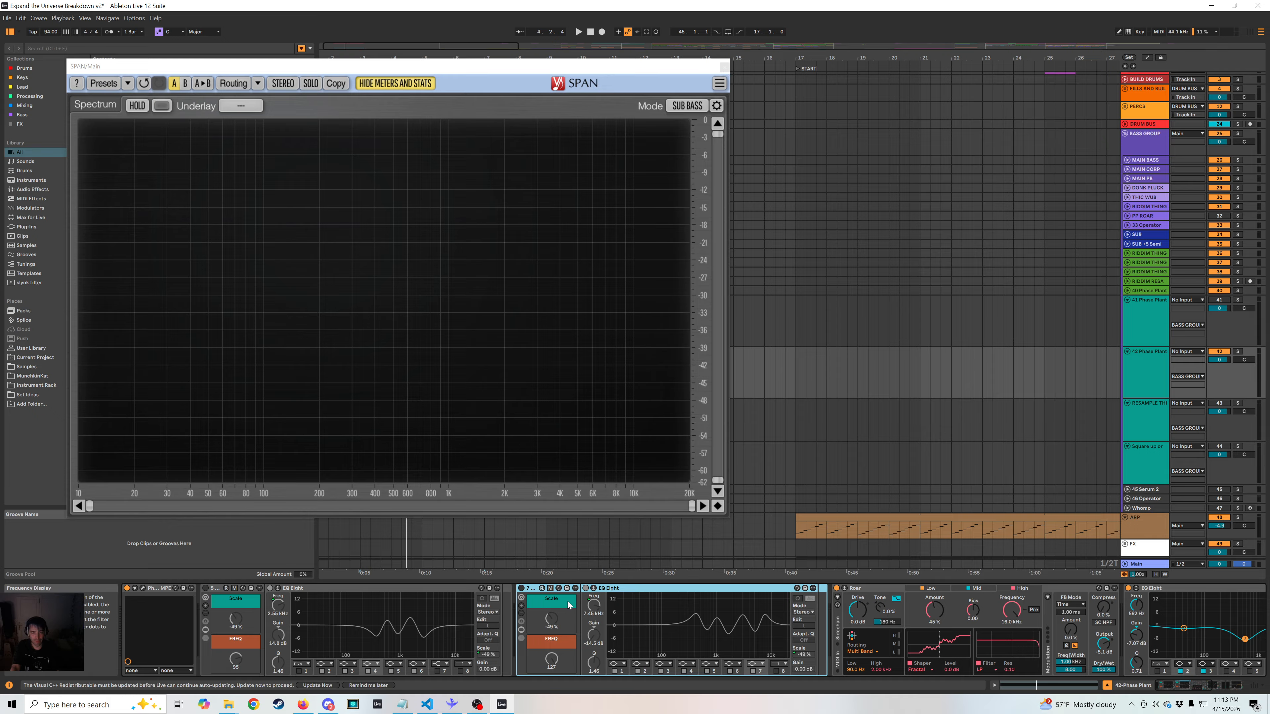
pyautogui.click(214, 589)
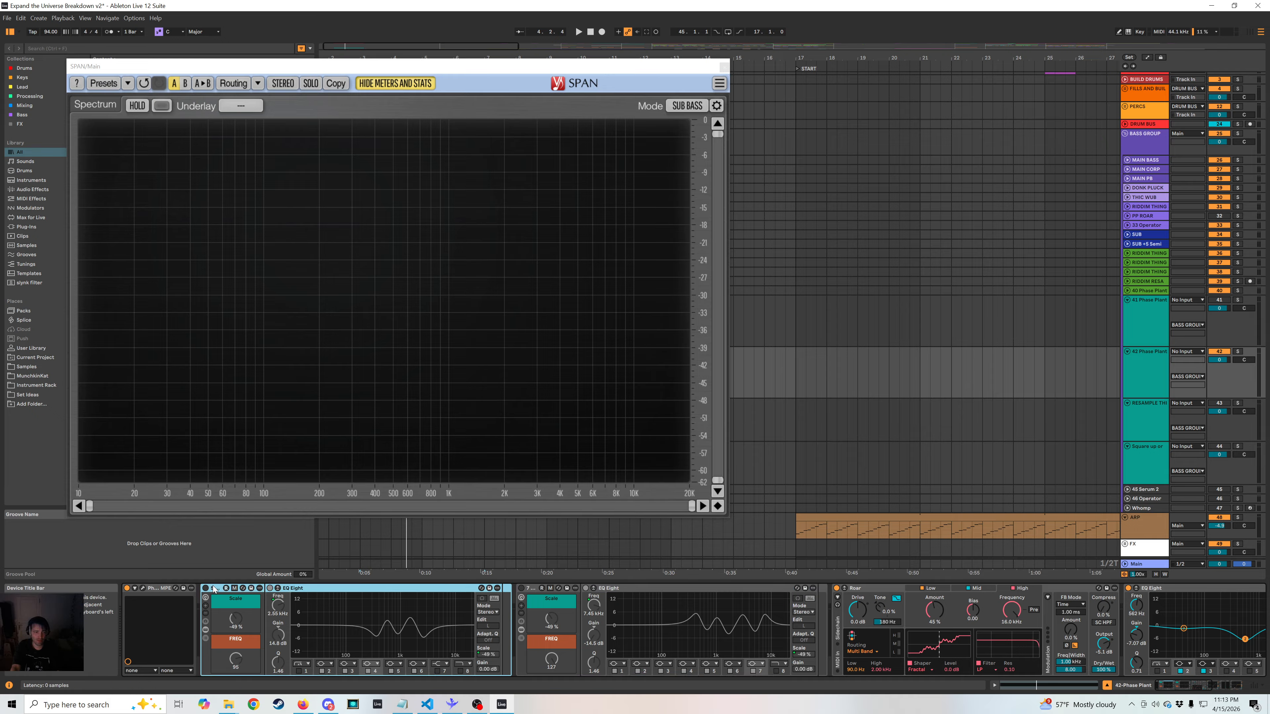
pyautogui.click(206, 588)
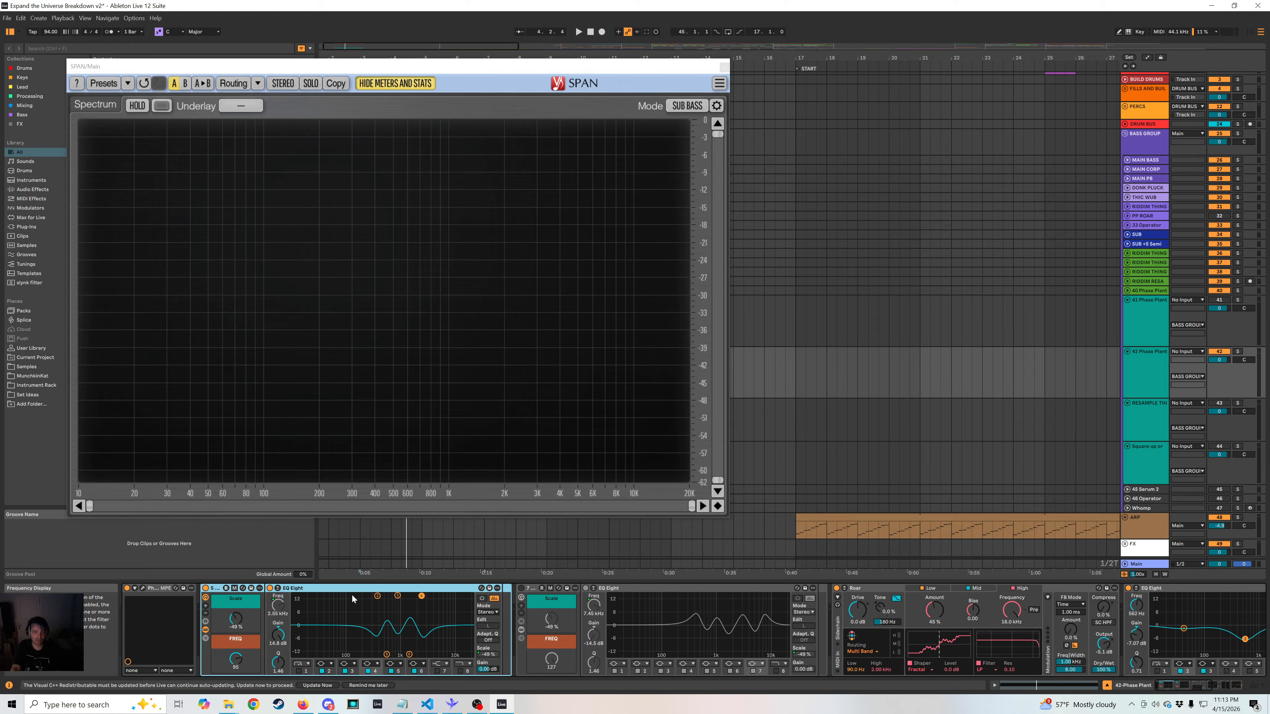
pyautogui.moveTo(368, 606); pyautogui.dragTo(473, 596)
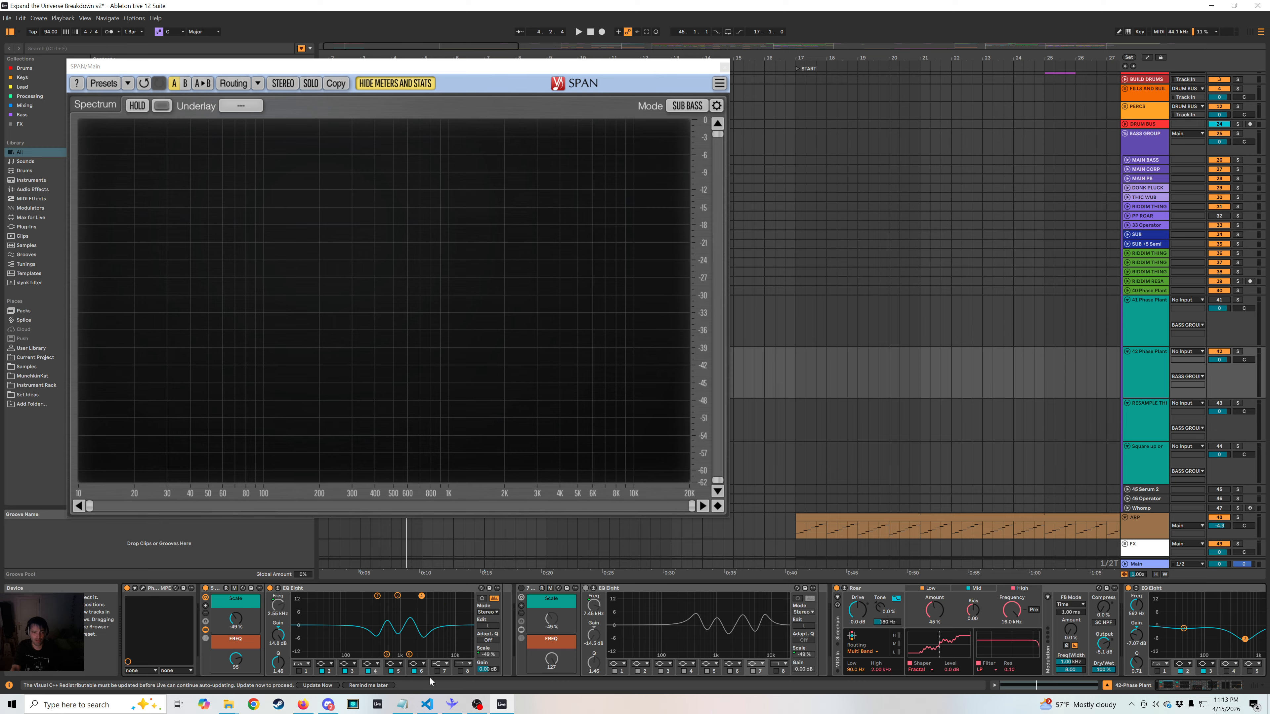
# Try the first EQ rack's Scale macro at 200 % and undo the change.
pyautogui.moveTo(254, 622); pyautogui.dragTo(254, 570)
pyautogui.moveTo(235, 618); pyautogui.dragTo(235, 600)
pyautogui.click(483, 654)
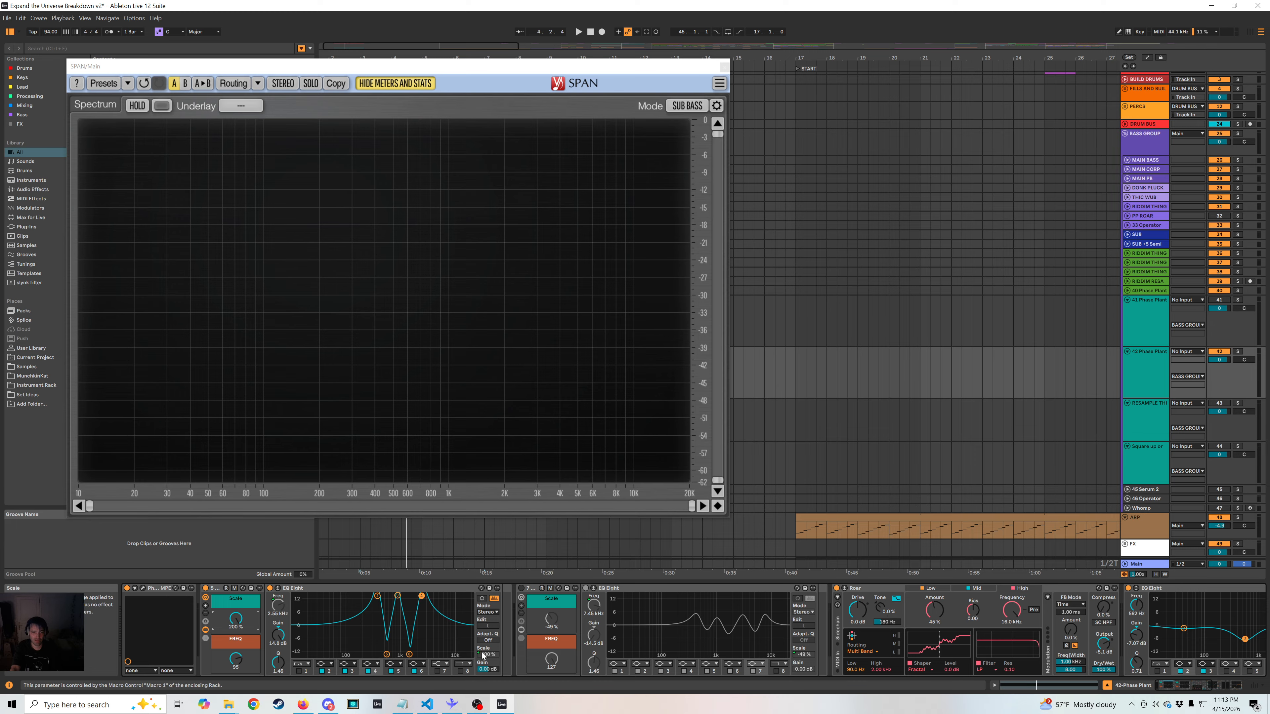
pyautogui.hotkey('ctrl', 'z')
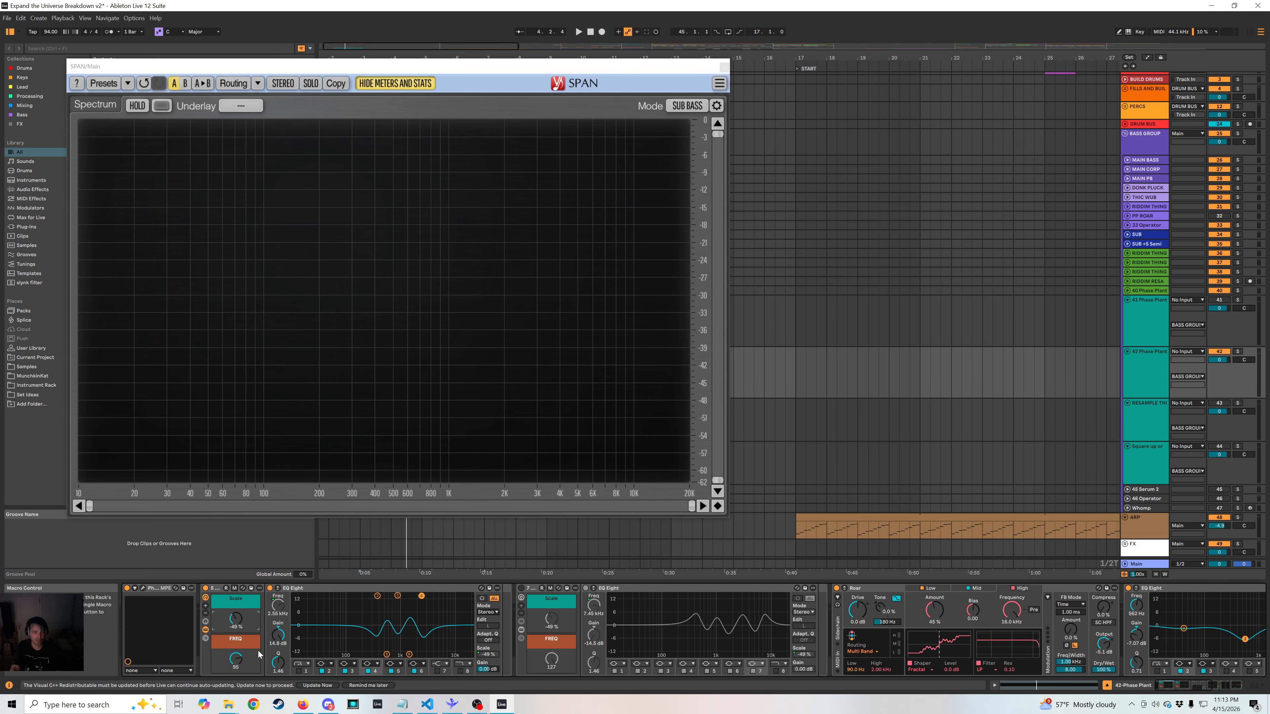
# Set the first EQ rack's FREQ macro to 127, and show its macro mappings with the SPAN window moved clear of them.
pyautogui.moveTo(258, 654)
pyautogui.mouseDown()
pyautogui.moveTo(259, 680)
pyautogui.moveTo(258, 650)
pyautogui.mouseUp()
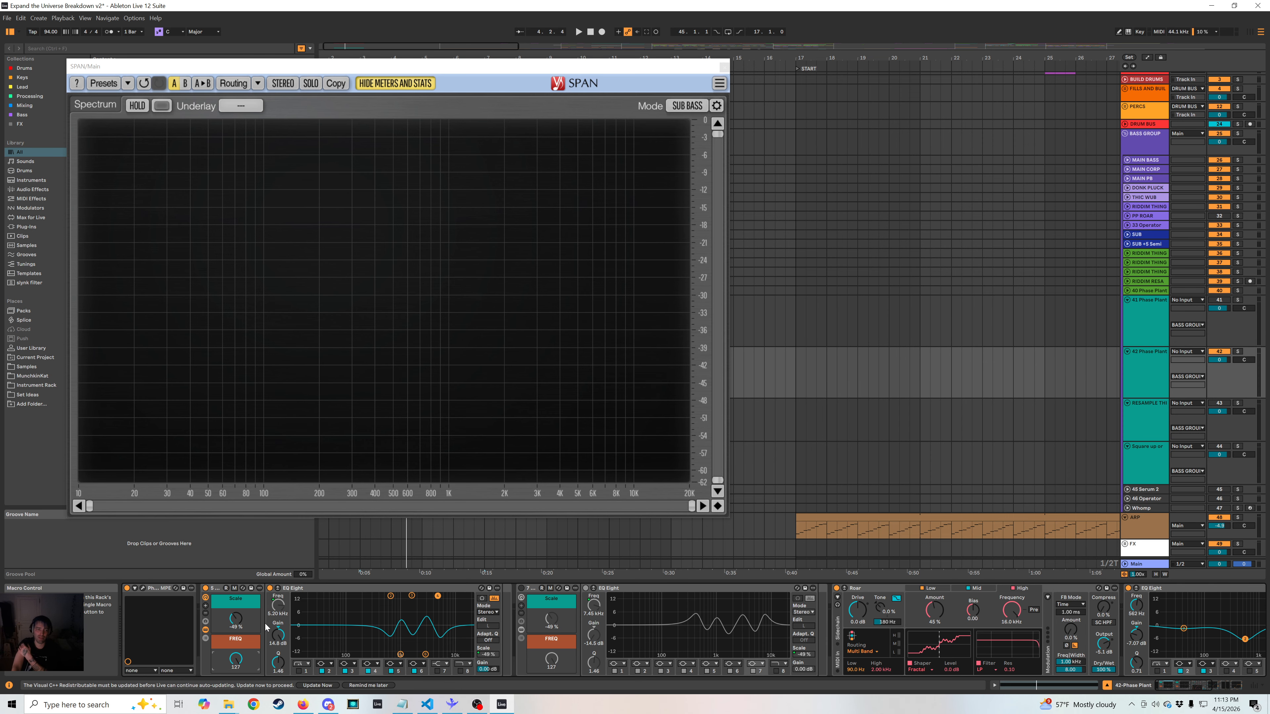
pyautogui.click(235, 588)
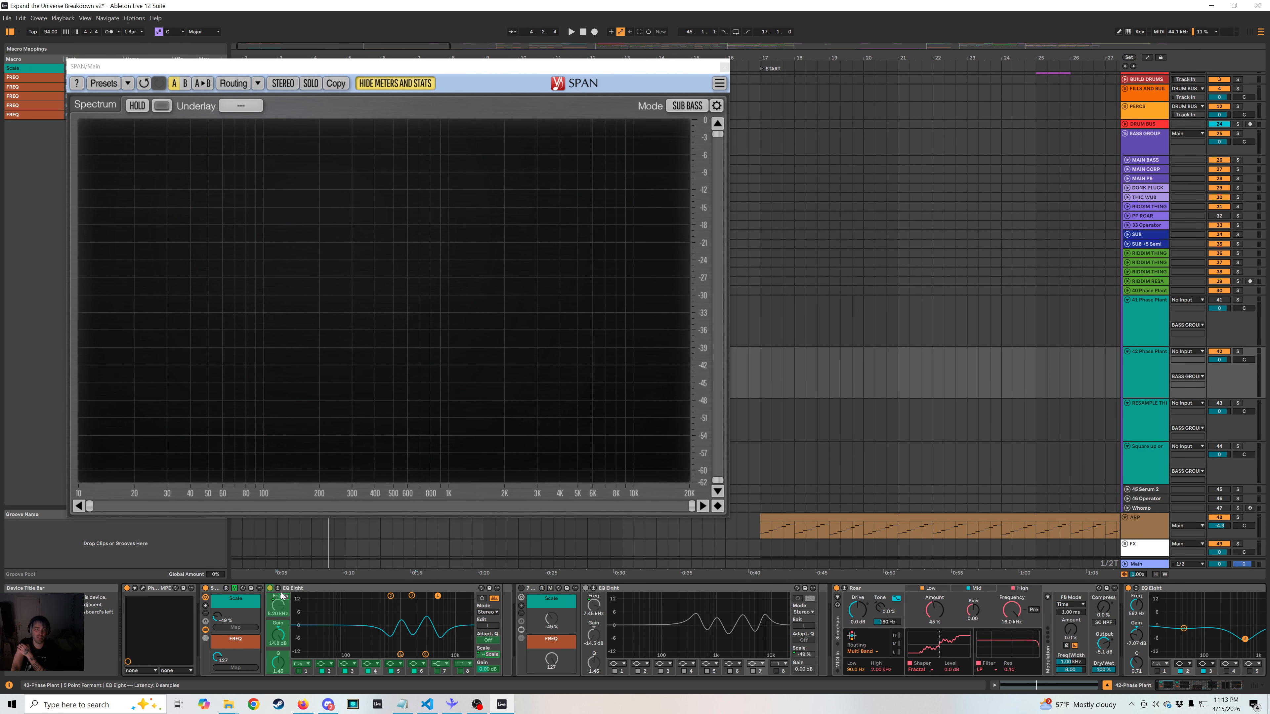
pyautogui.moveTo(255, 66); pyautogui.dragTo(626, 55)
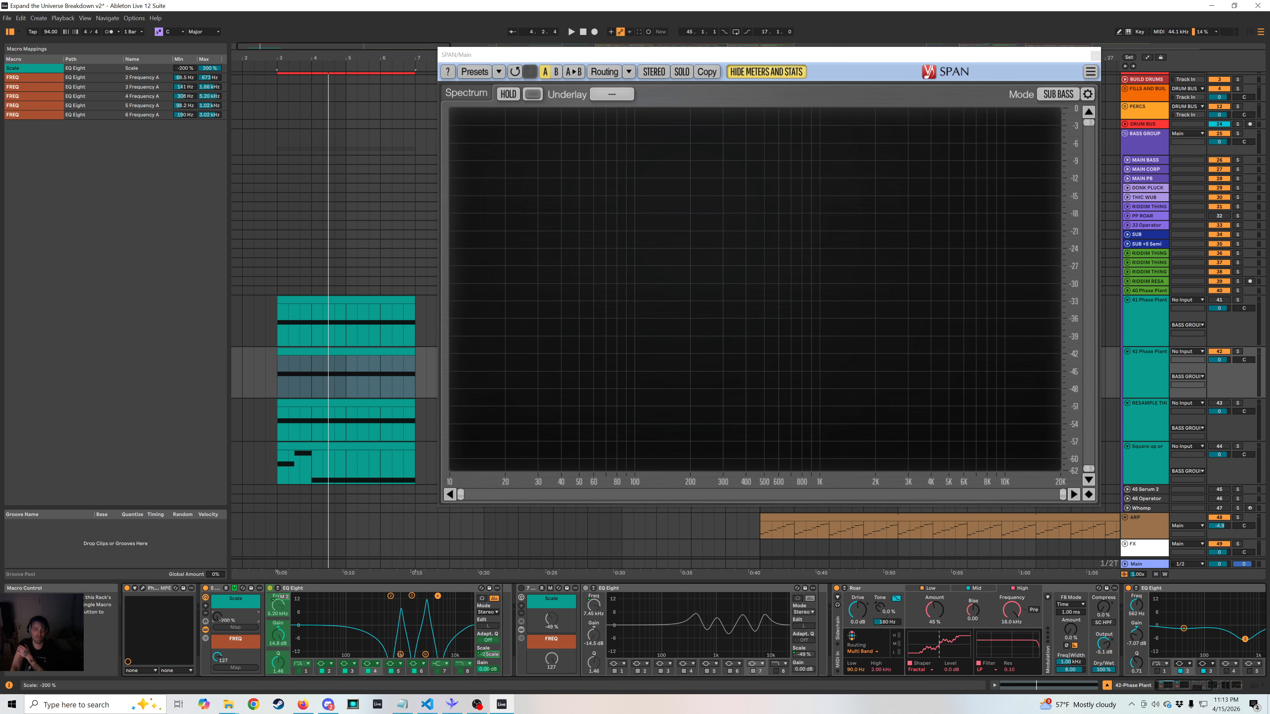
# Undo the last change to the first EQ rack's Scale macro and close the macro mapping view.
pyautogui.hotkey('ctrl', 'z')
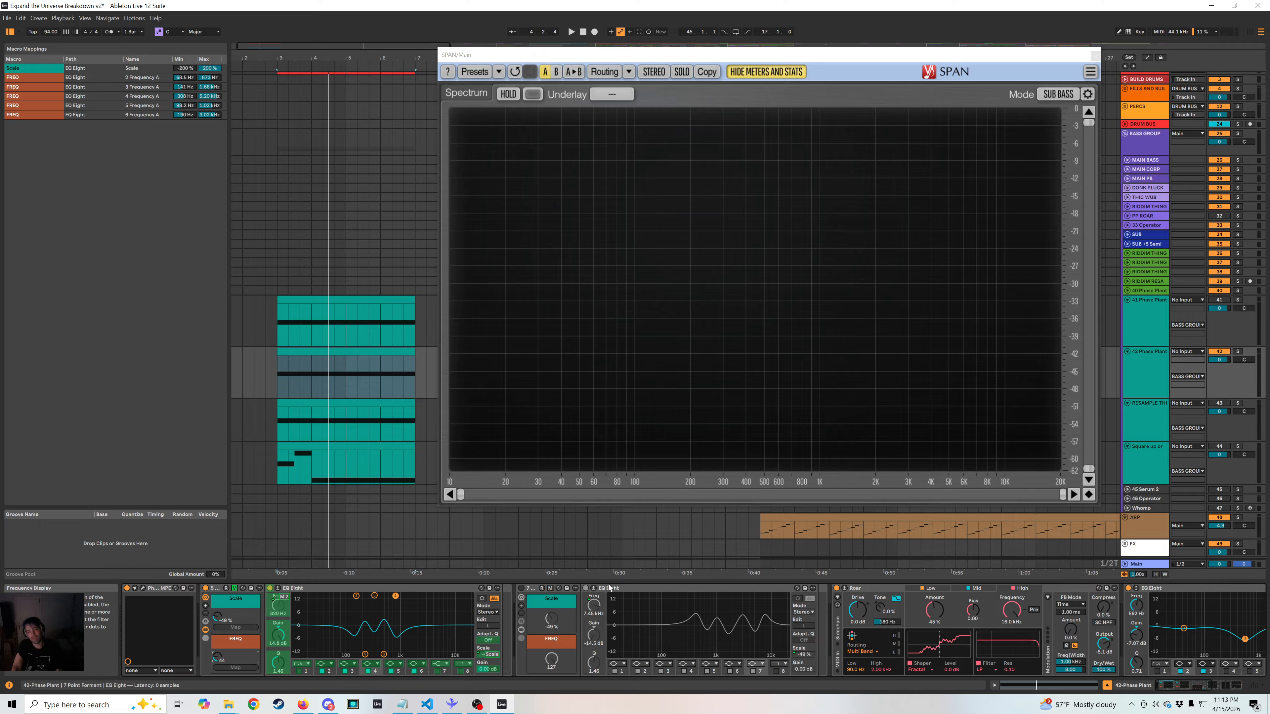
pyautogui.click(630, 592)
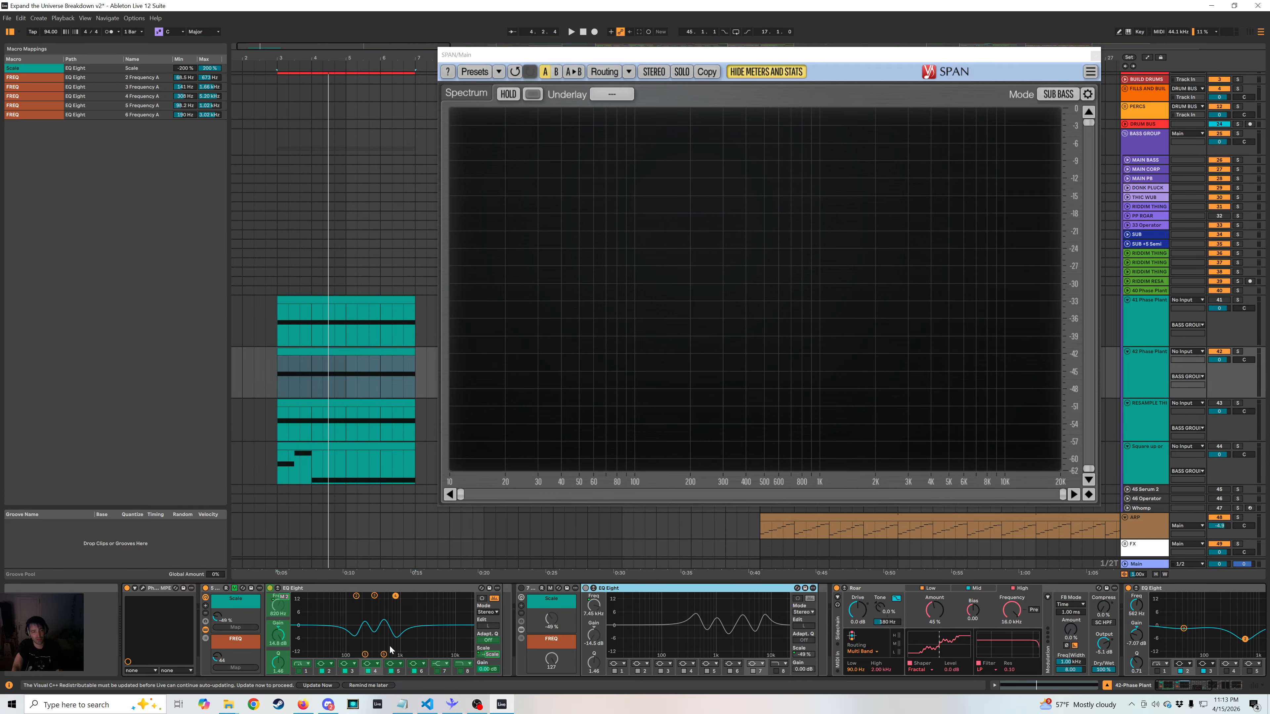
pyautogui.click(234, 592)
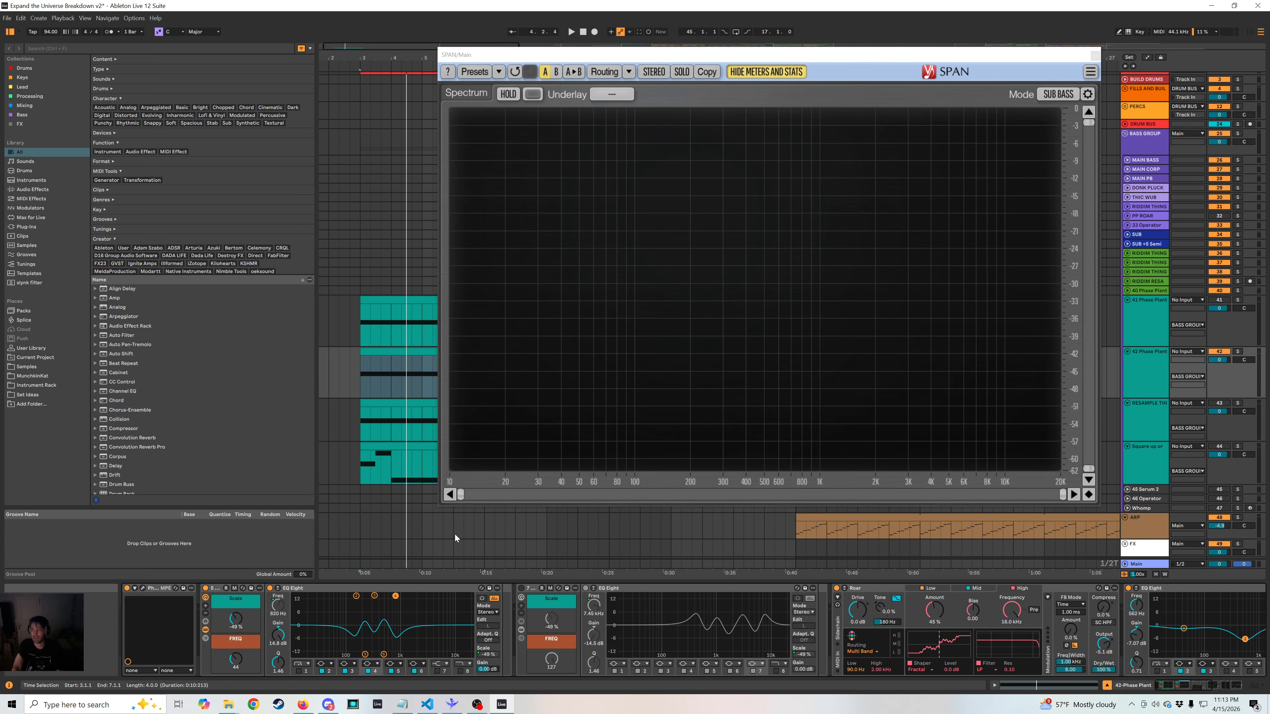
# Raise the first EQ rack's FREQ macro to 100 during playback and compare the sound with the rack off and on.
pyautogui.moveTo(241, 629); pyautogui.dragTo(229, 596)
pyautogui.press('space')
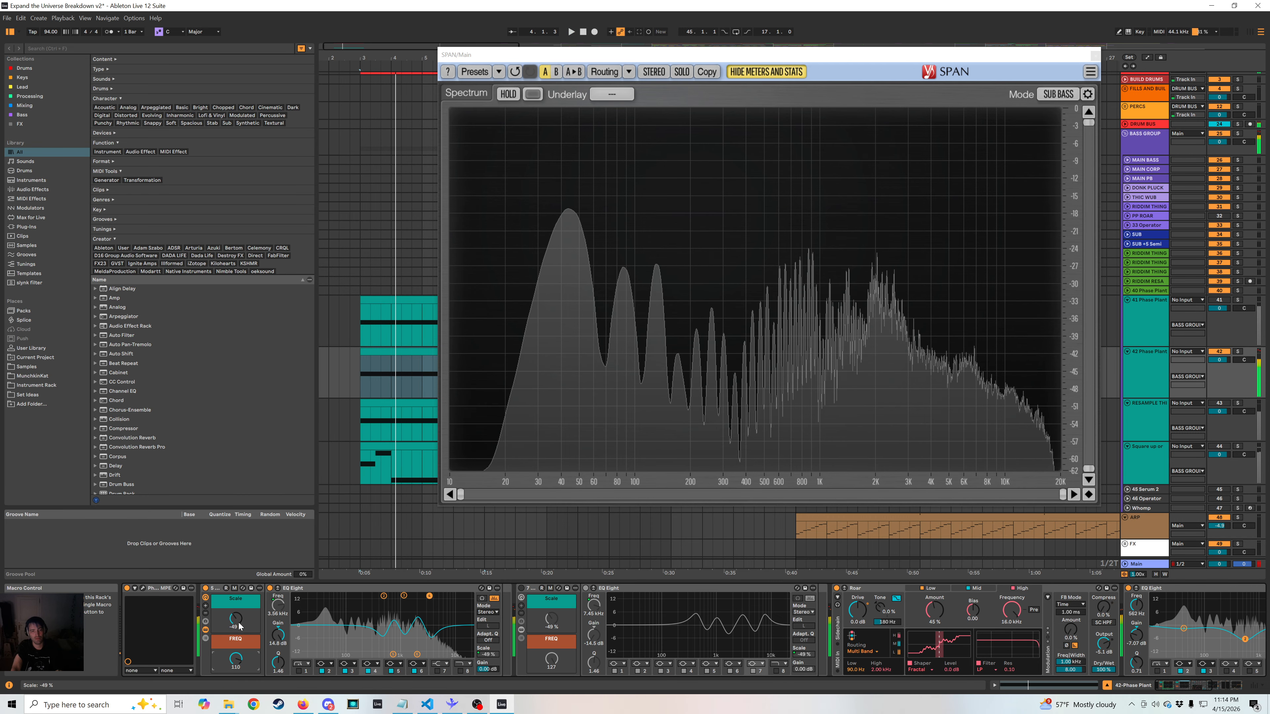
pyautogui.press('space')
pyautogui.press('space')
pyautogui.click(206, 588)
pyautogui.press('space')
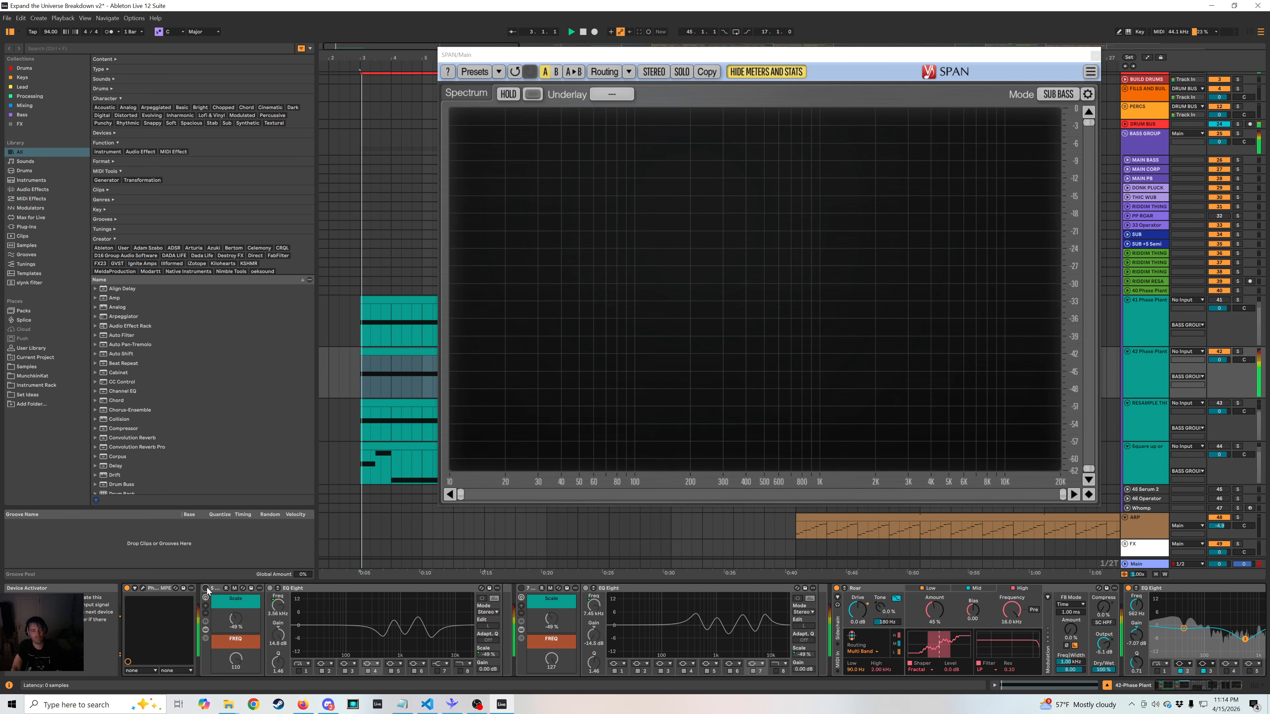
pyautogui.click(206, 588)
# Sweep the first EQ rack's Scale macro down to -200 % and back up during playback, and set FREQ to 70.
pyautogui.moveTo(236, 619); pyautogui.dragTo(235, 555)
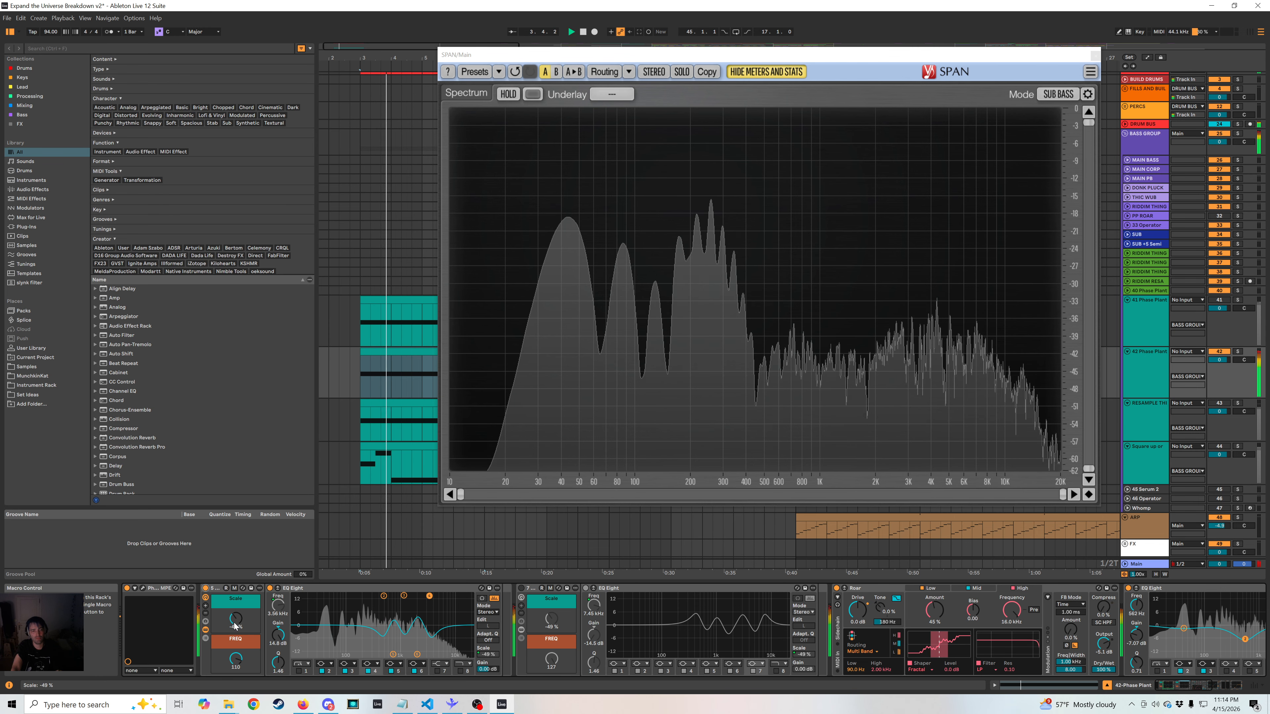
pyautogui.moveTo(236, 619); pyautogui.dragTo(236, 710)
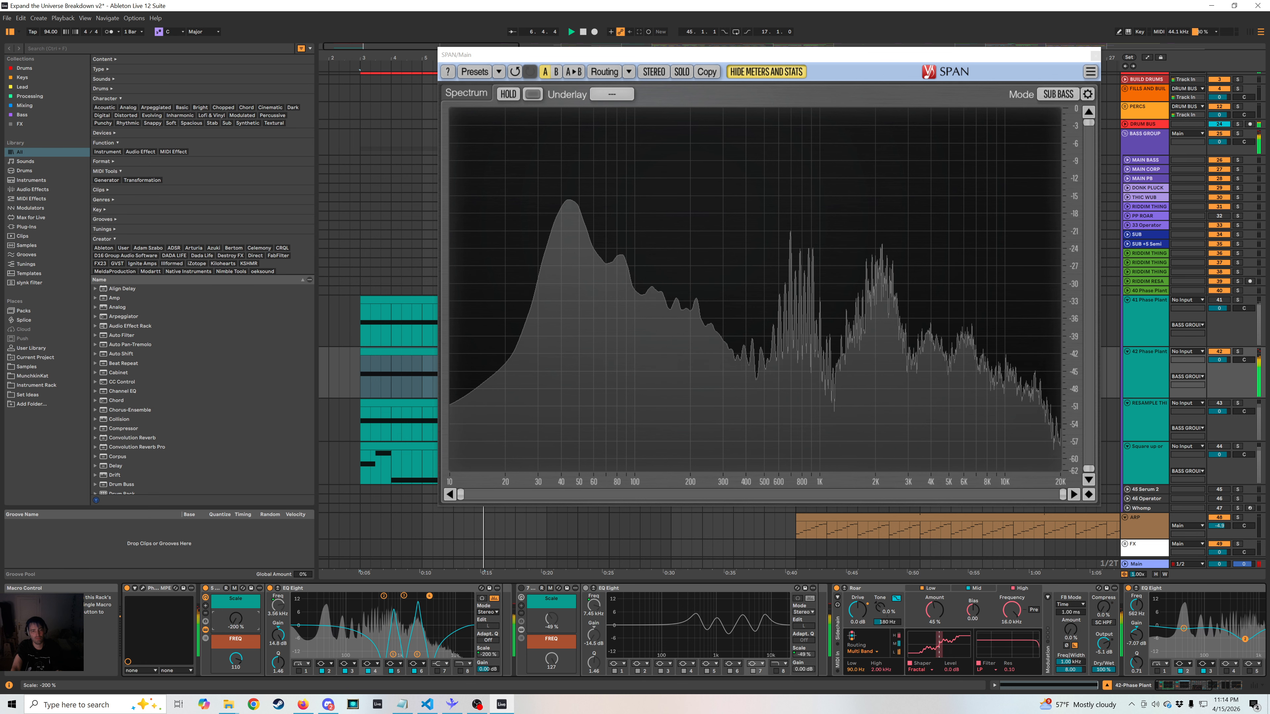
pyautogui.moveTo(238, 630); pyautogui.dragTo(238, 630)
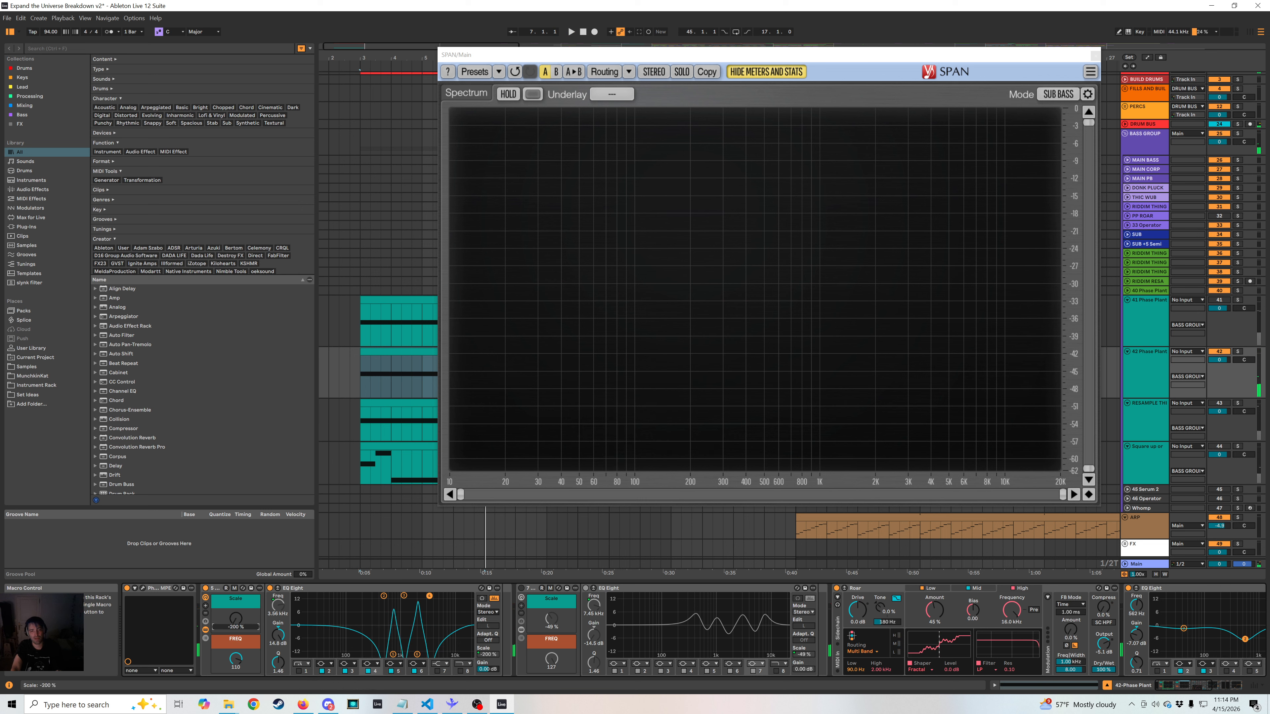
pyautogui.press('space')
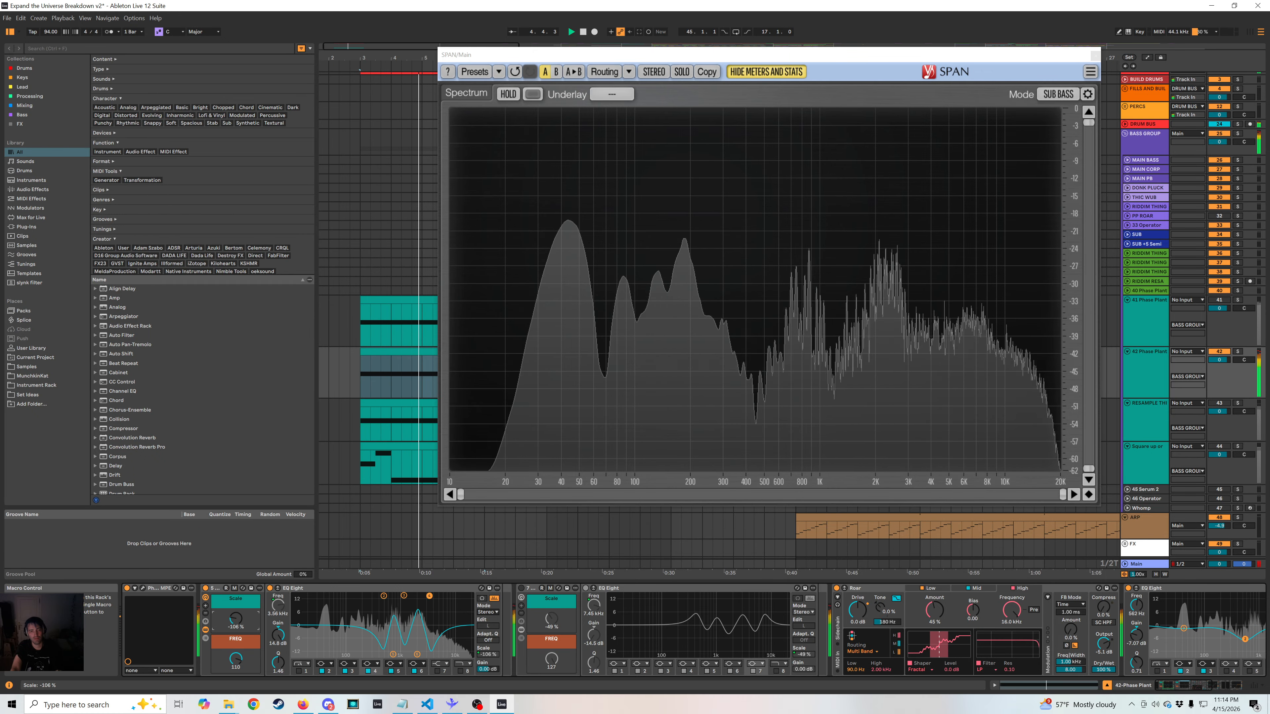
pyautogui.press('space')
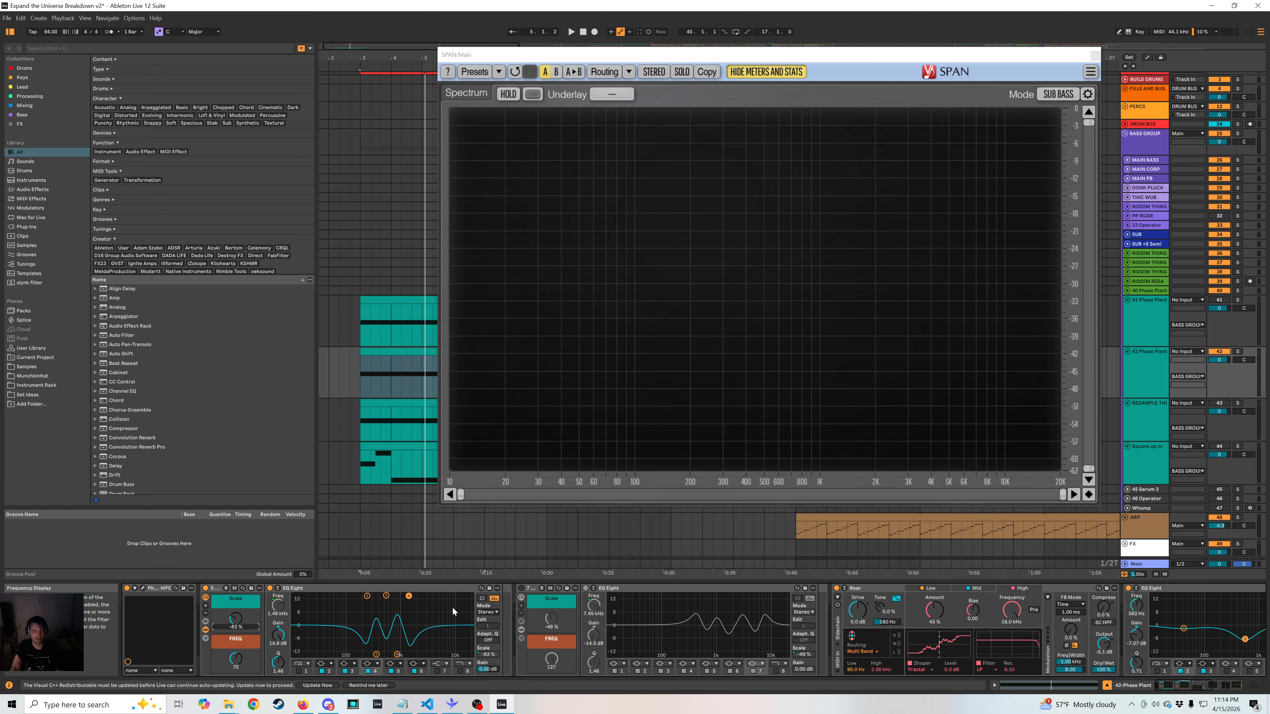
# Search the browser for "lfo" and insert the LFO device between the two EQ racks on the 42-Phase Plant track.
pyautogui.hotkey('ctrl', 'f')
pyautogui.write('flo')
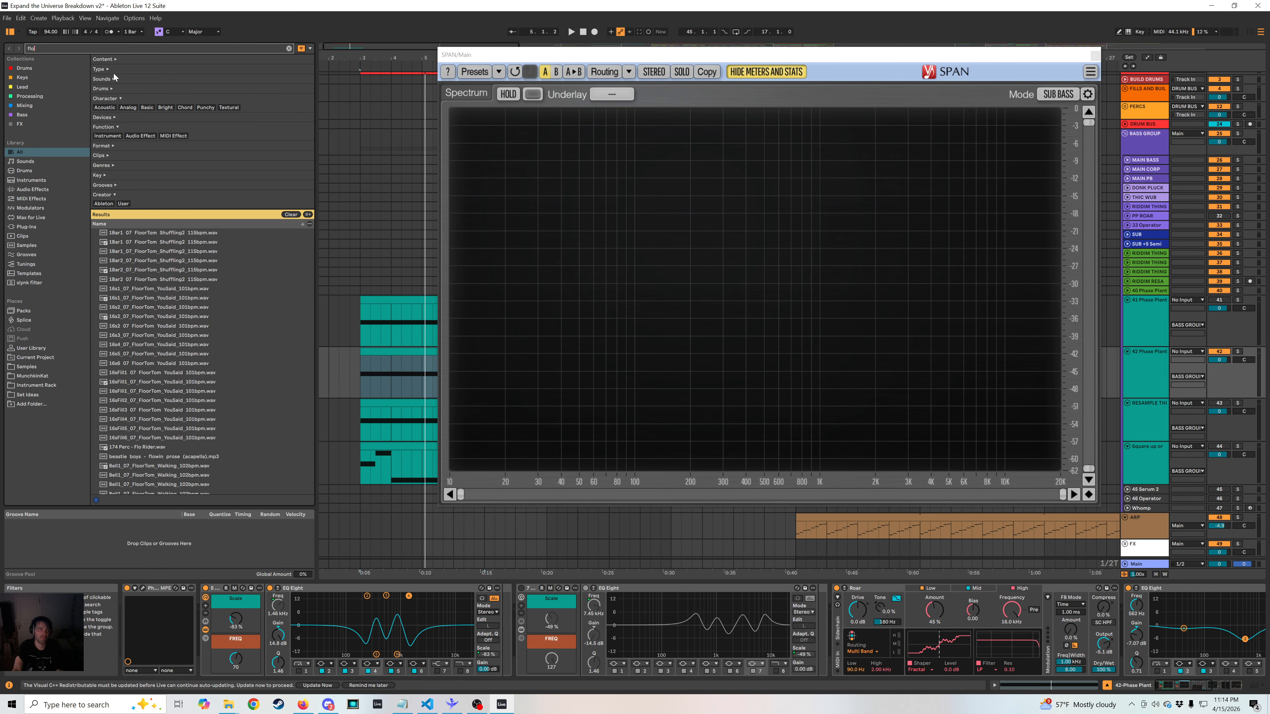
pyautogui.press('BackSpace')
pyautogui.press('BackSpace')
pyautogui.press('BackSpace')
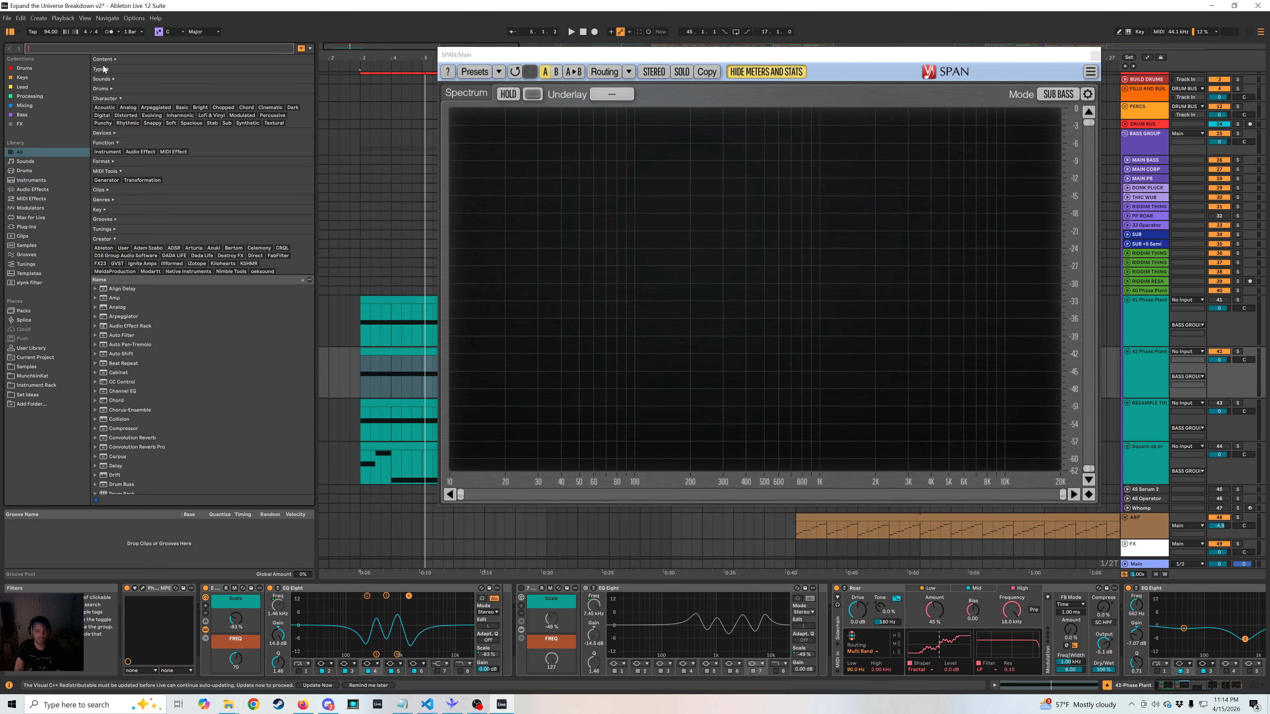
pyautogui.write('lfo')
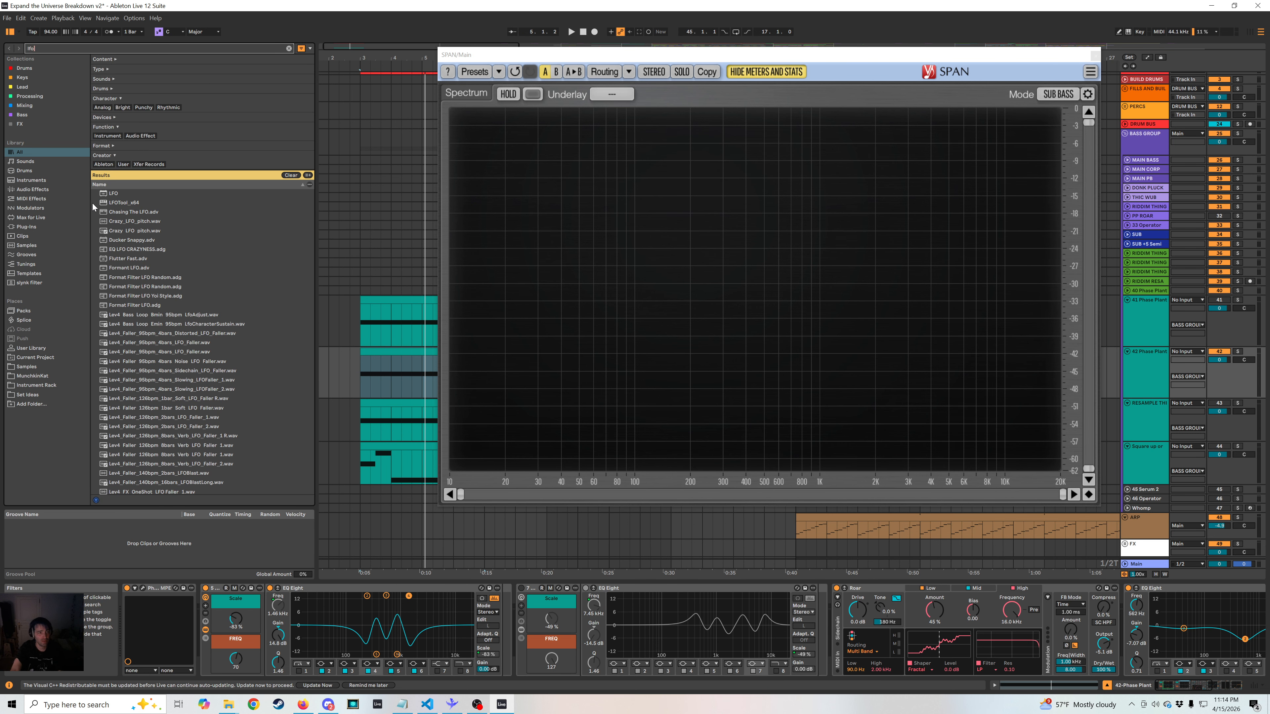
pyautogui.click(111, 194)
pyautogui.moveTo(483, 537); pyautogui.dragTo(509, 615)
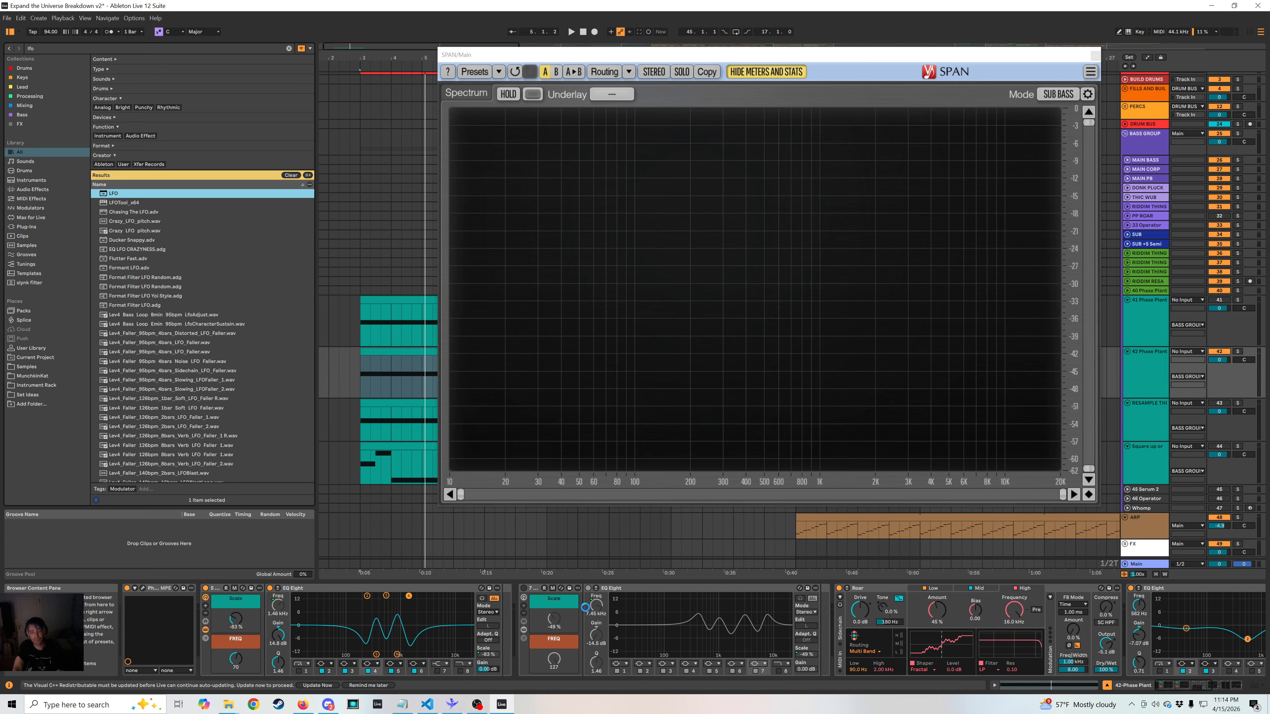
pyautogui.moveTo(512, 618); pyautogui.dragTo(515, 617)
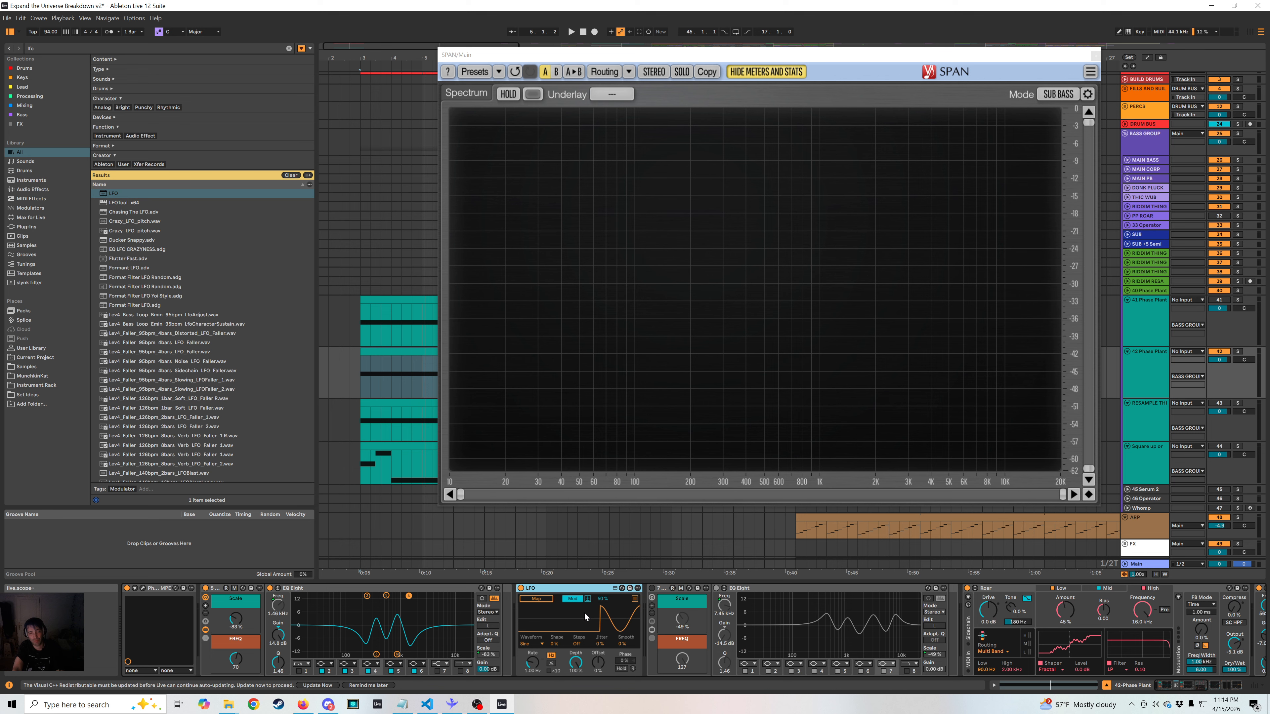
# Map the LFO to the first EQ rack's Scale and FREQ macros and adjust both modulation amounts during playback.
pyautogui.click(536, 599)
pyautogui.click(235, 618)
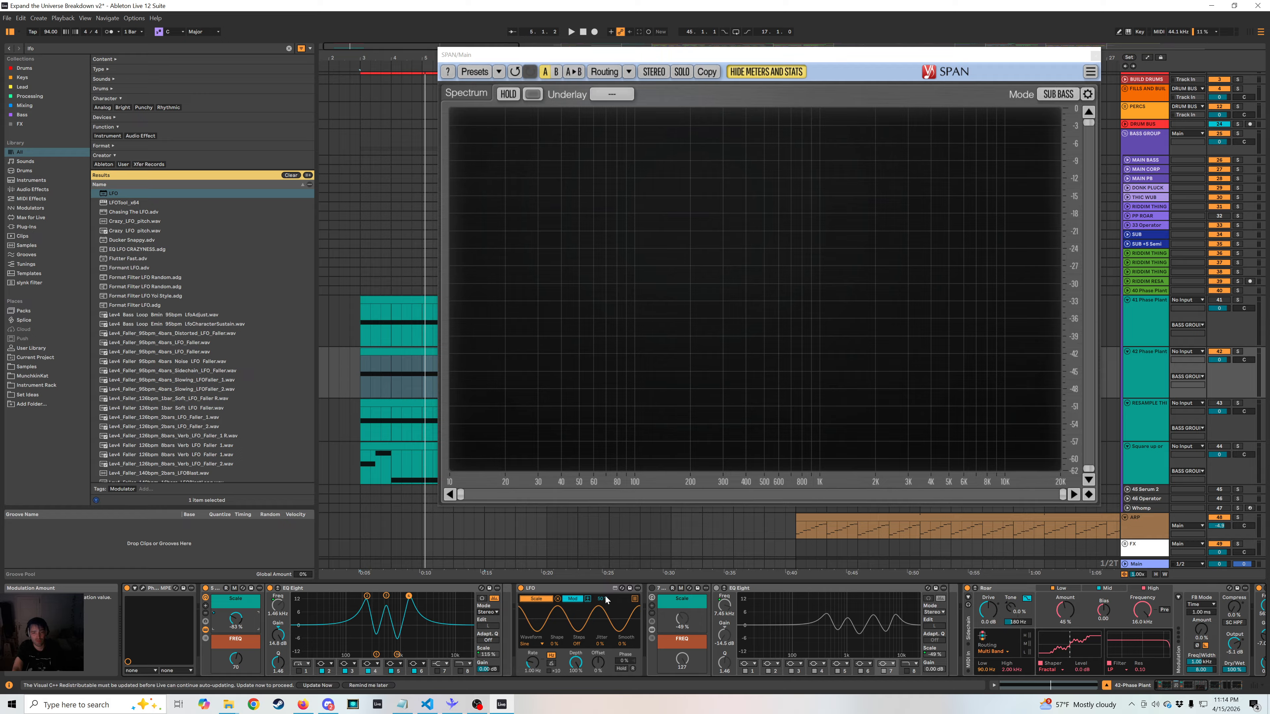
pyautogui.click(635, 599)
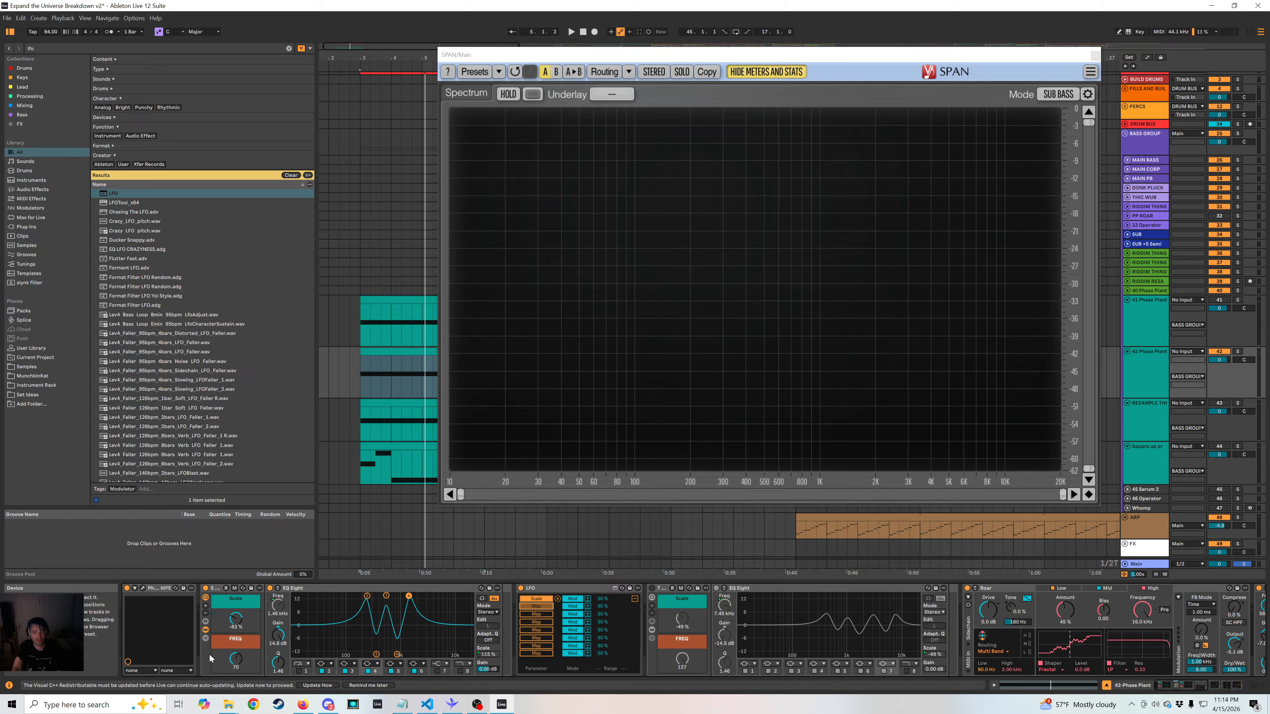
pyautogui.press('space')
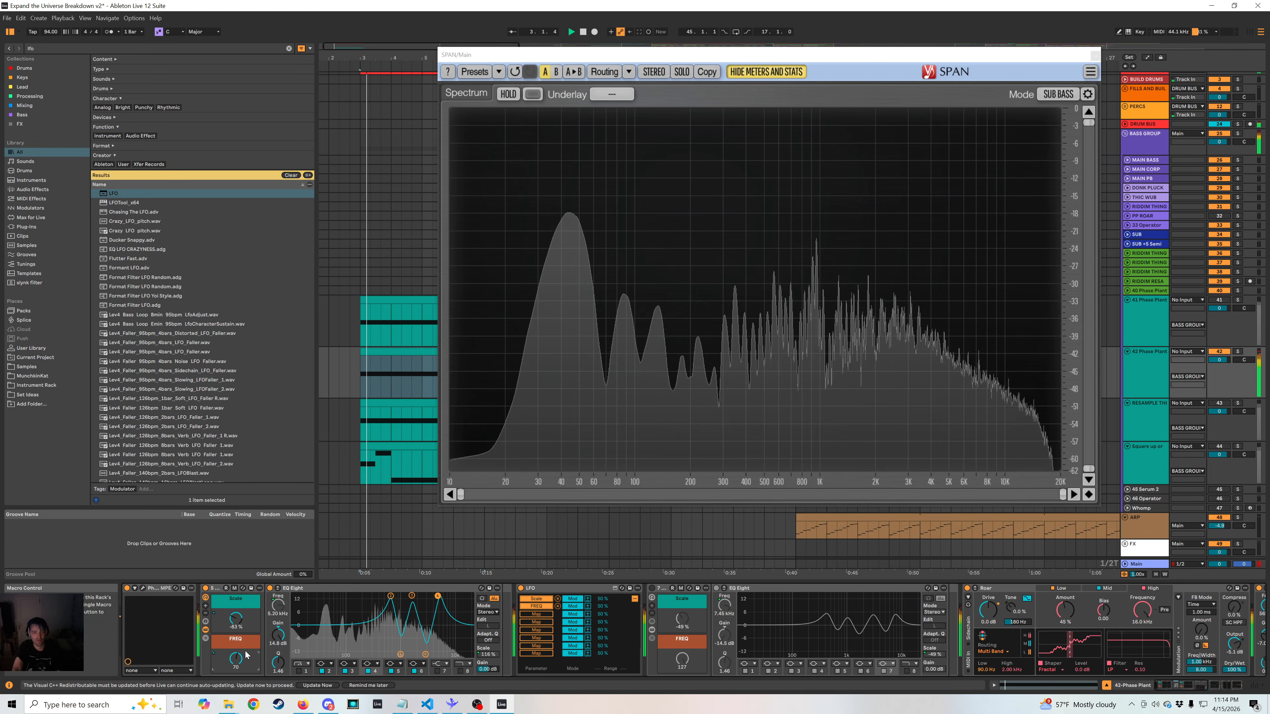
pyautogui.moveTo(591, 606); pyautogui.dragTo(591, 629)
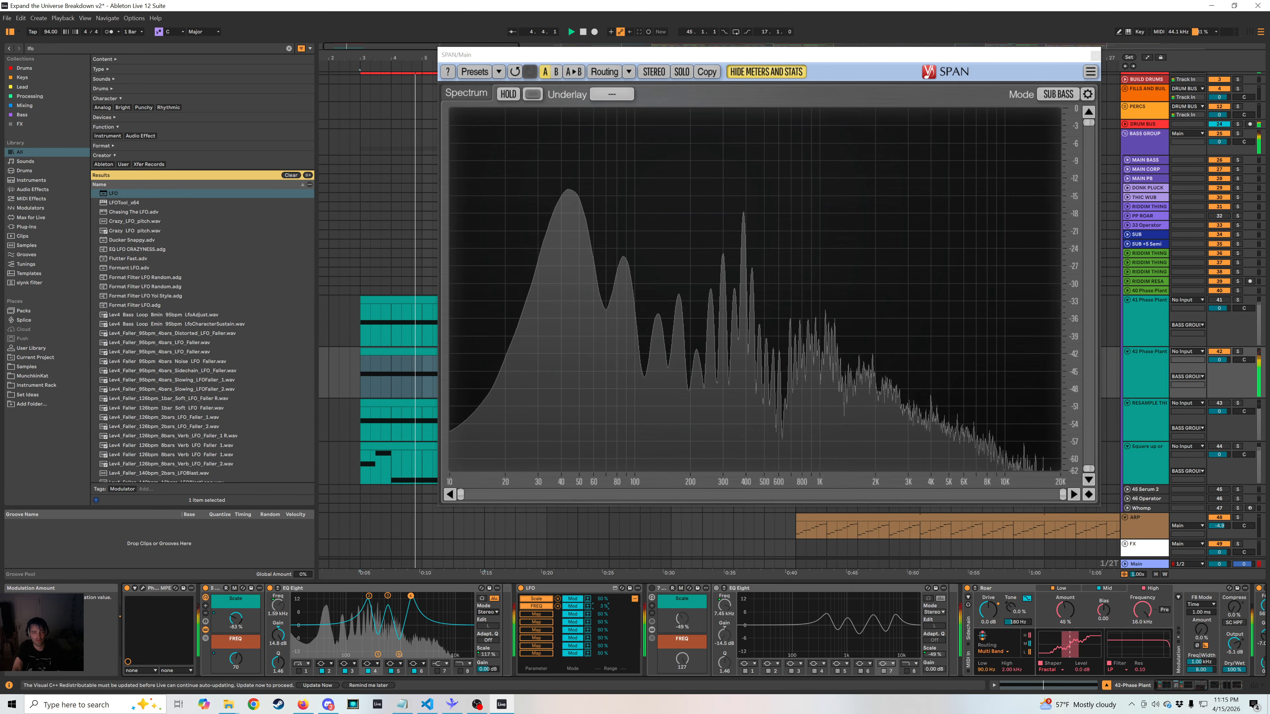
pyautogui.moveTo(602, 598)
pyautogui.mouseDown()
pyautogui.moveTo(601, 644)
pyautogui.moveTo(602, 587)
pyautogui.mouseUp()
pyautogui.press('space')
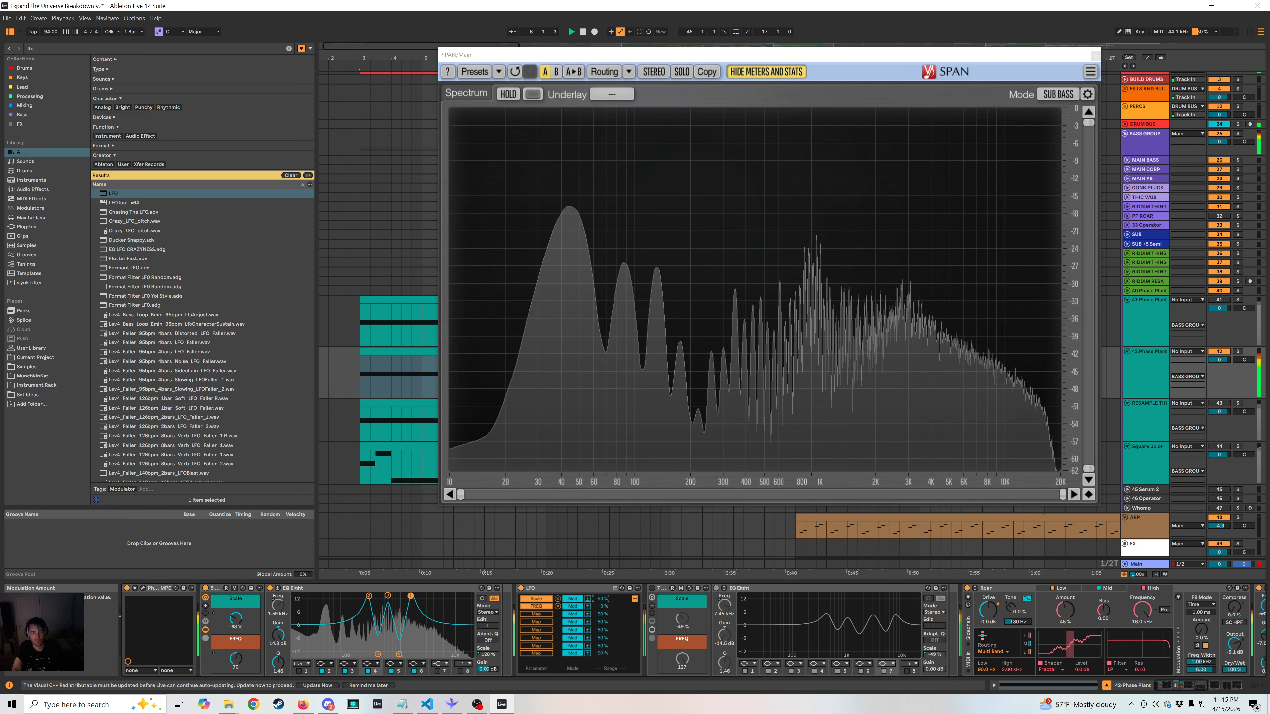
pyautogui.press('space')
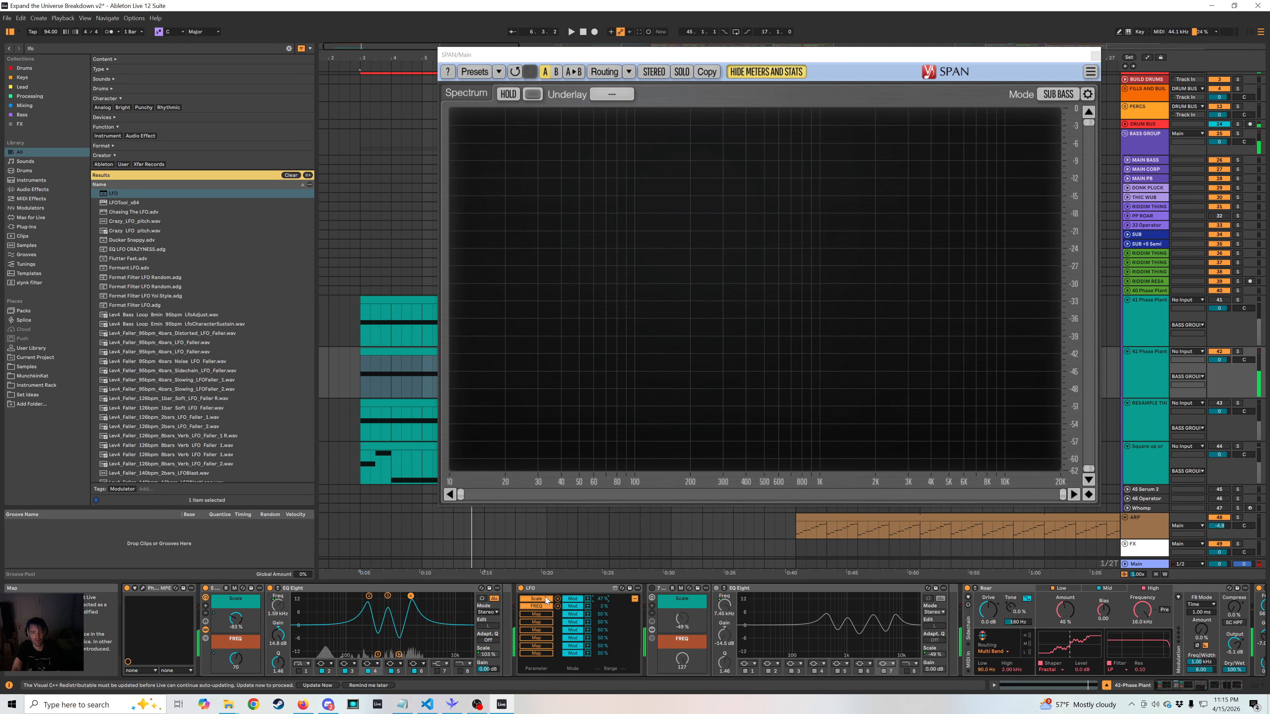
# Reduce the LFO's depth to about 17 % and raise its rate while auditioning the bass.
pyautogui.click(634, 600)
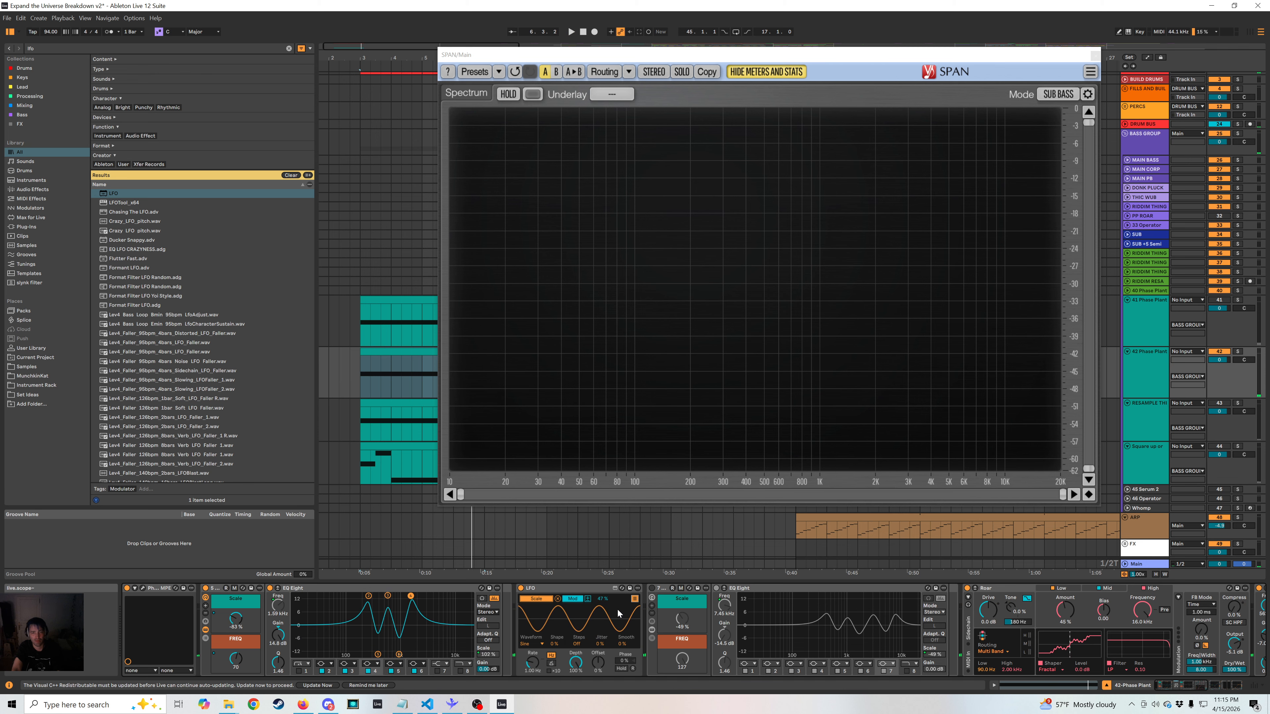
pyautogui.press('space')
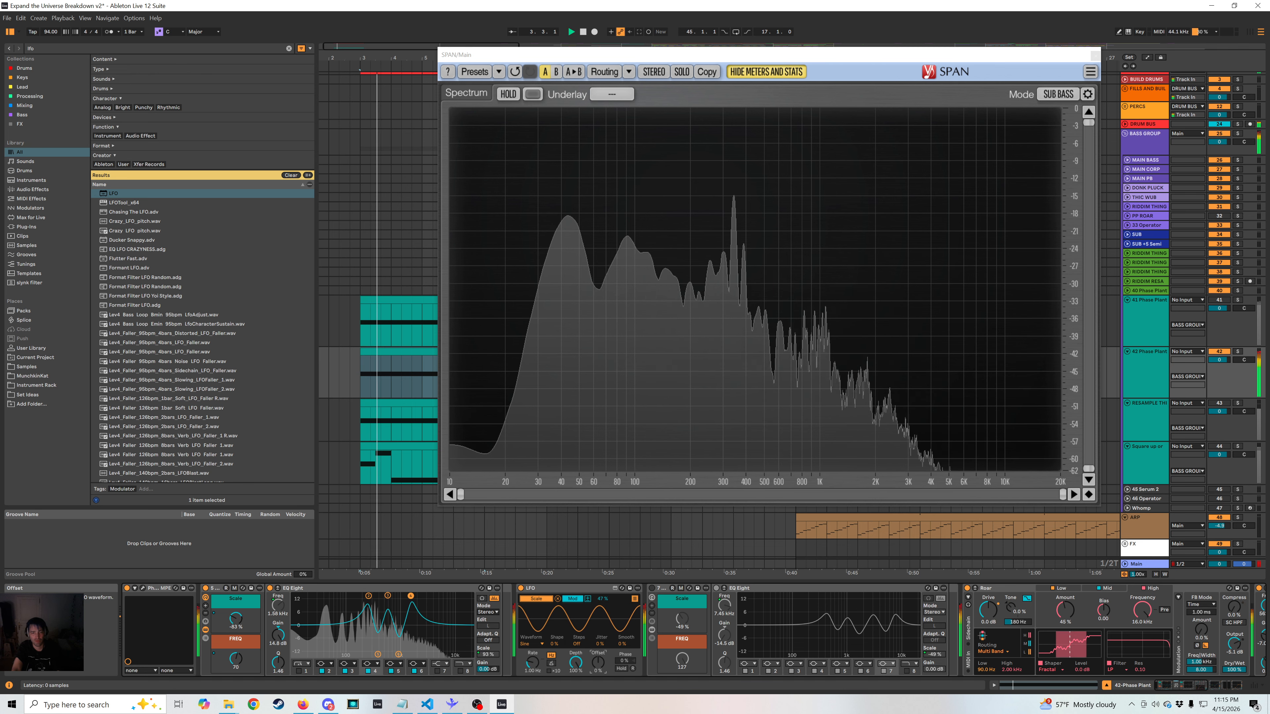
pyautogui.moveTo(598, 662)
pyautogui.mouseDown()
pyautogui.moveTo(598, 673)
pyautogui.moveTo(598, 651)
pyautogui.moveTo(598, 662)
pyautogui.mouseUp()
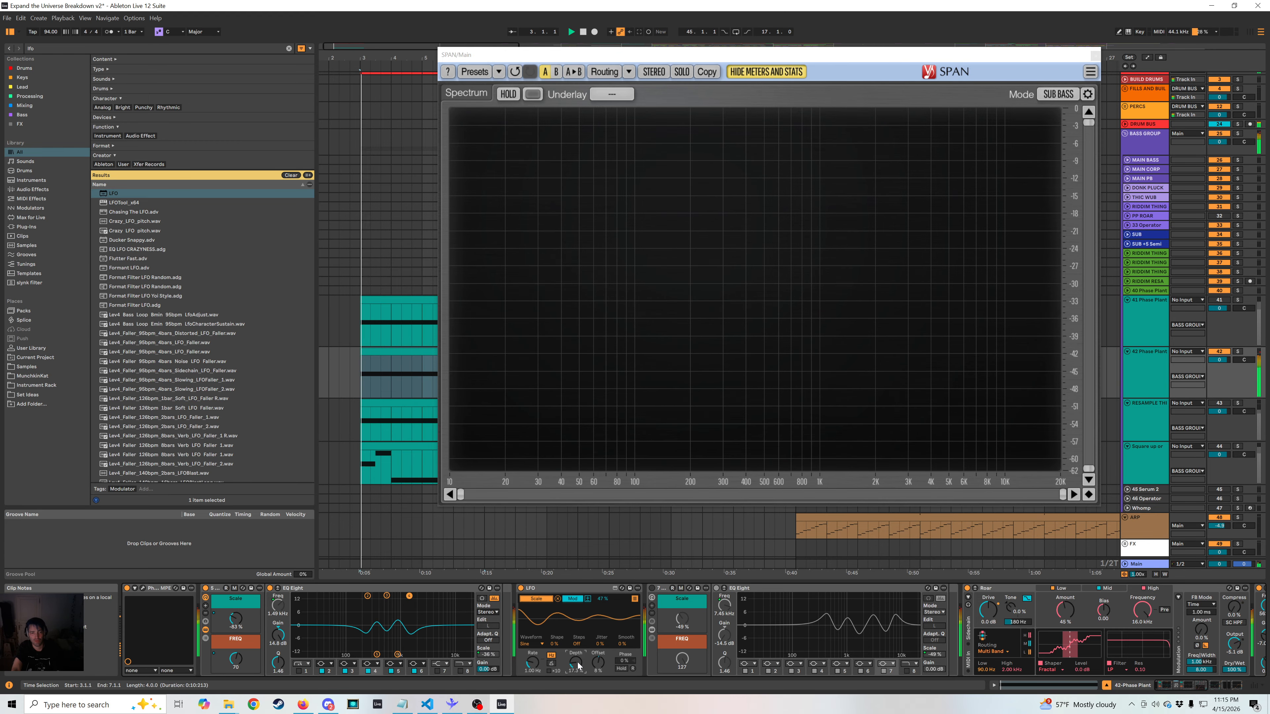
pyautogui.moveTo(532, 661); pyautogui.dragTo(533, 618)
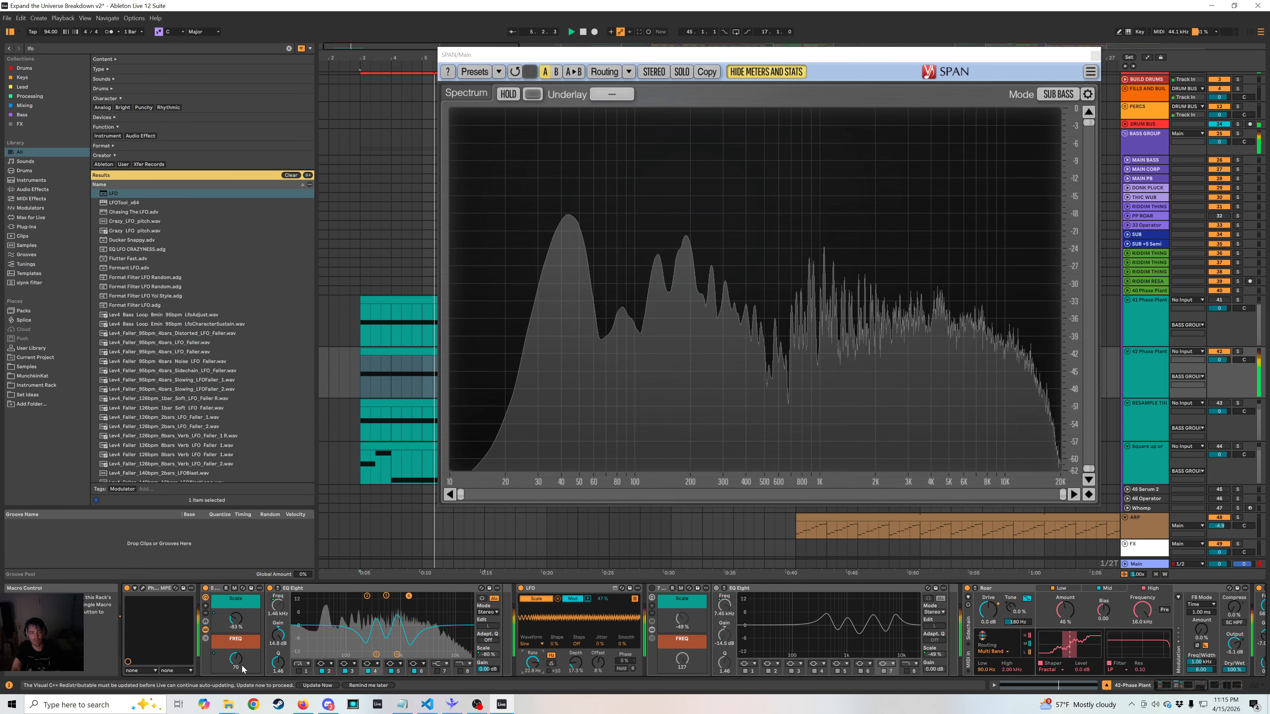
# Raise the first EQ rack's FREQ macro to about 103 and delete the LFO device.
pyautogui.moveTo(240, 655); pyautogui.dragTo(240, 631)
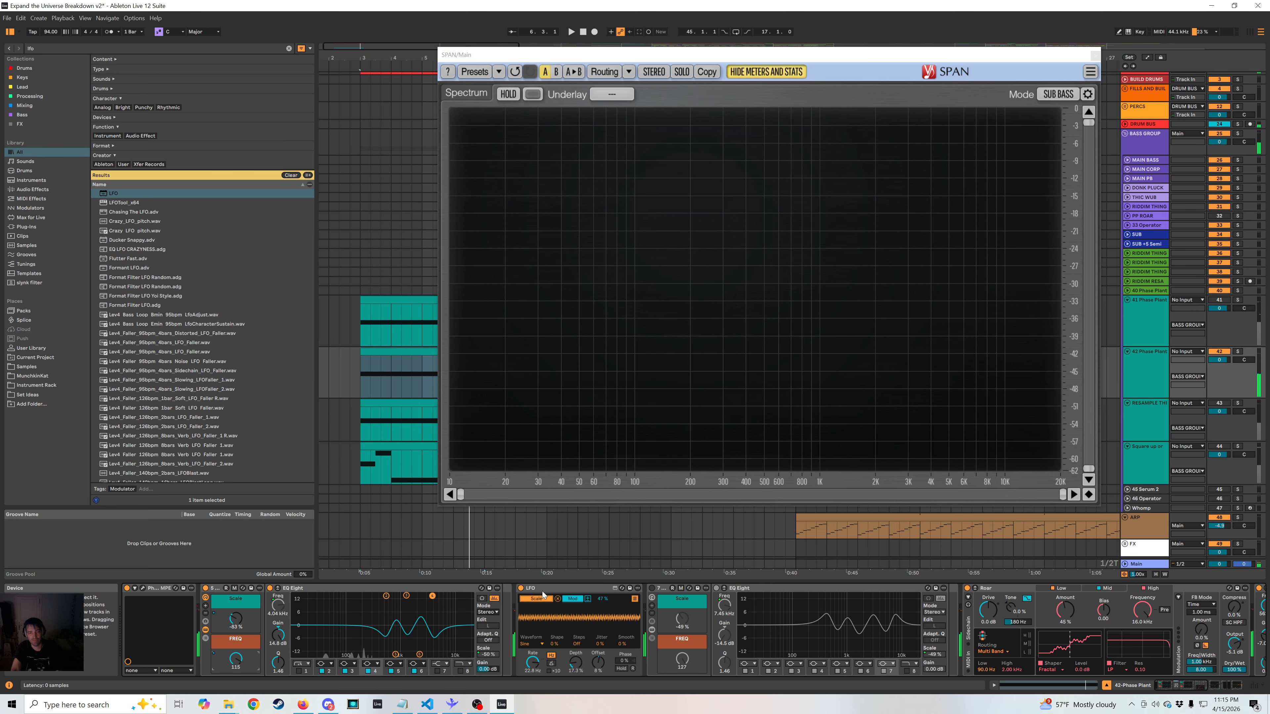
pyautogui.click(562, 591)
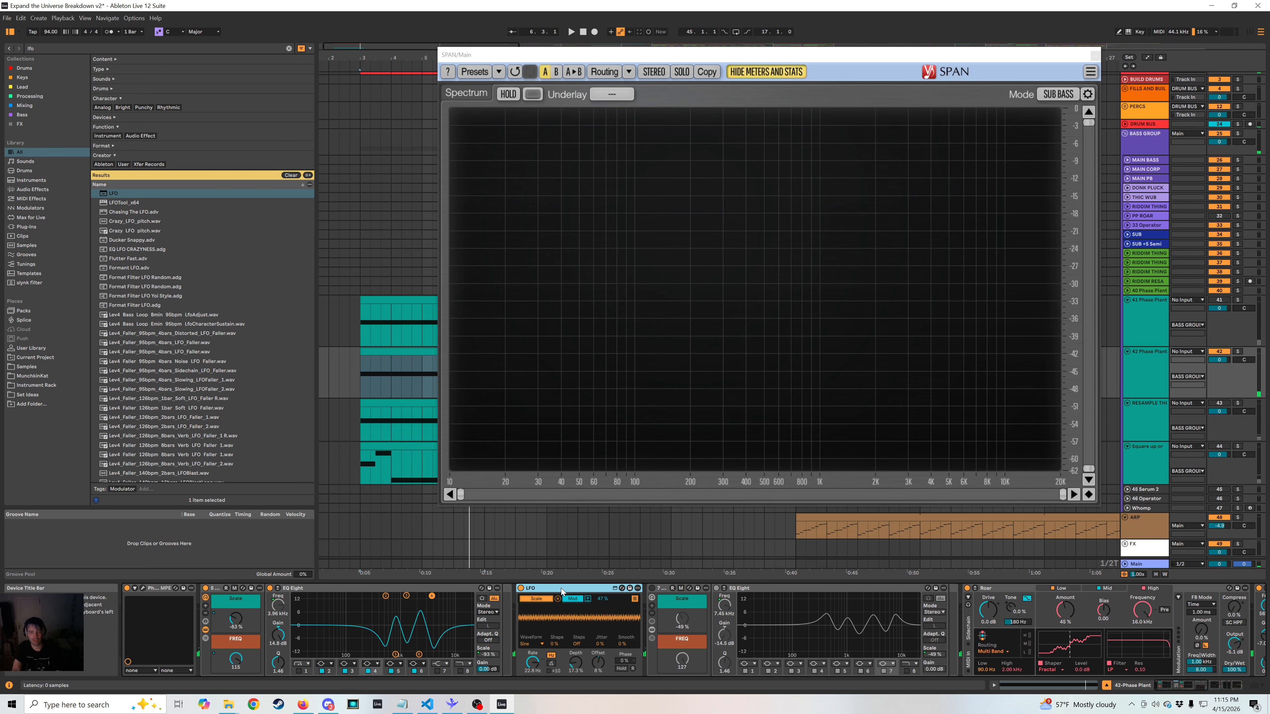
pyautogui.press('Delete')
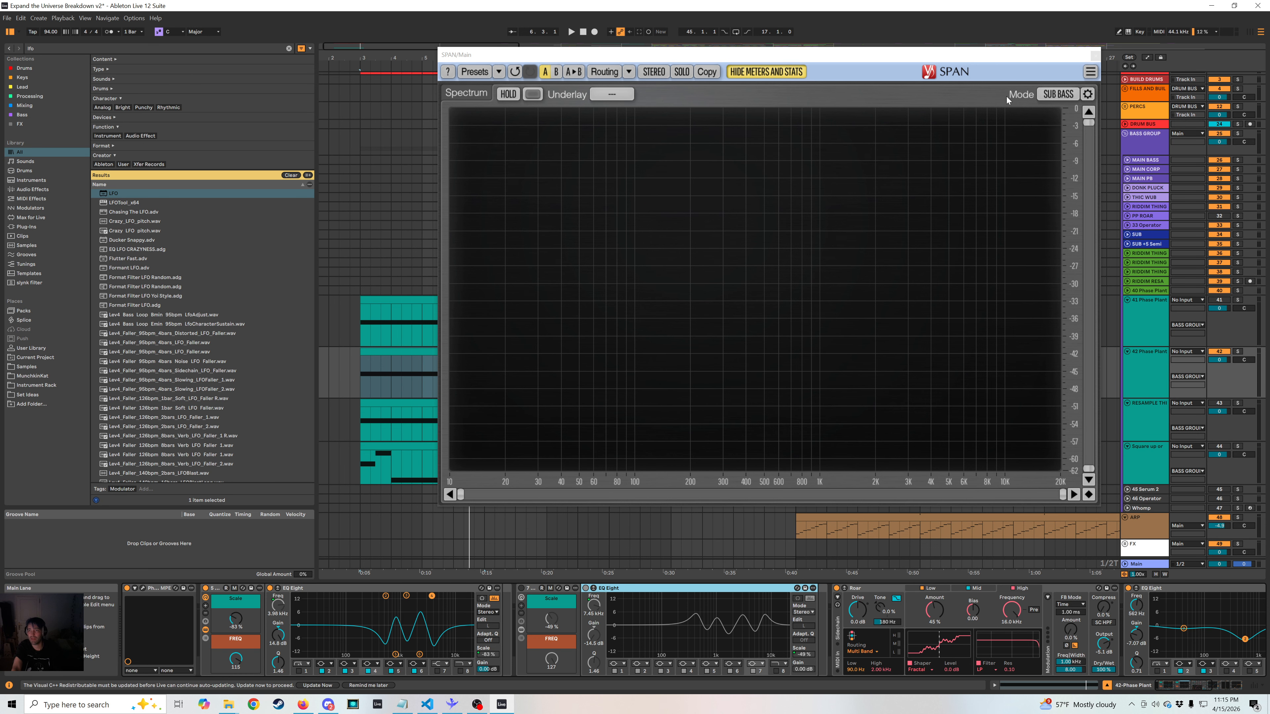
# Close the SPAN window, solo the MAIN BASS track and play its clips at the start of the DROP section.
pyautogui.click(1096, 55)
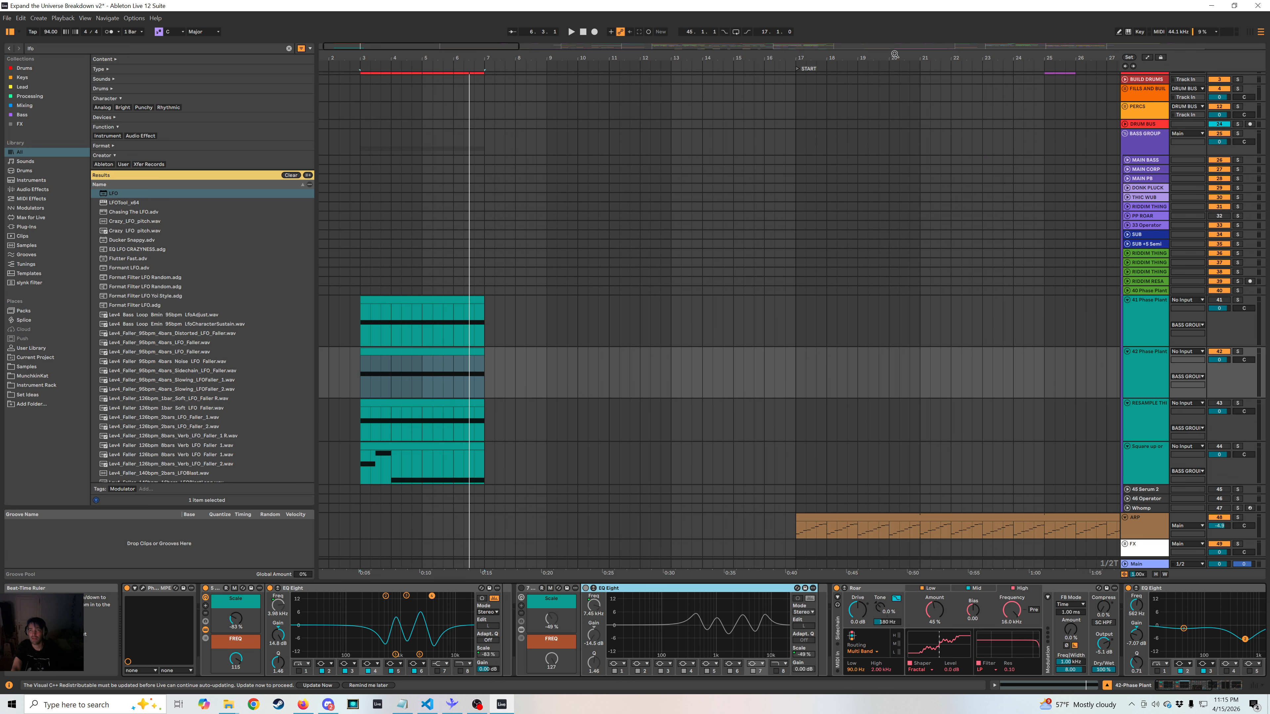
pyautogui.moveTo(895, 57); pyautogui.dragTo(470, 40)
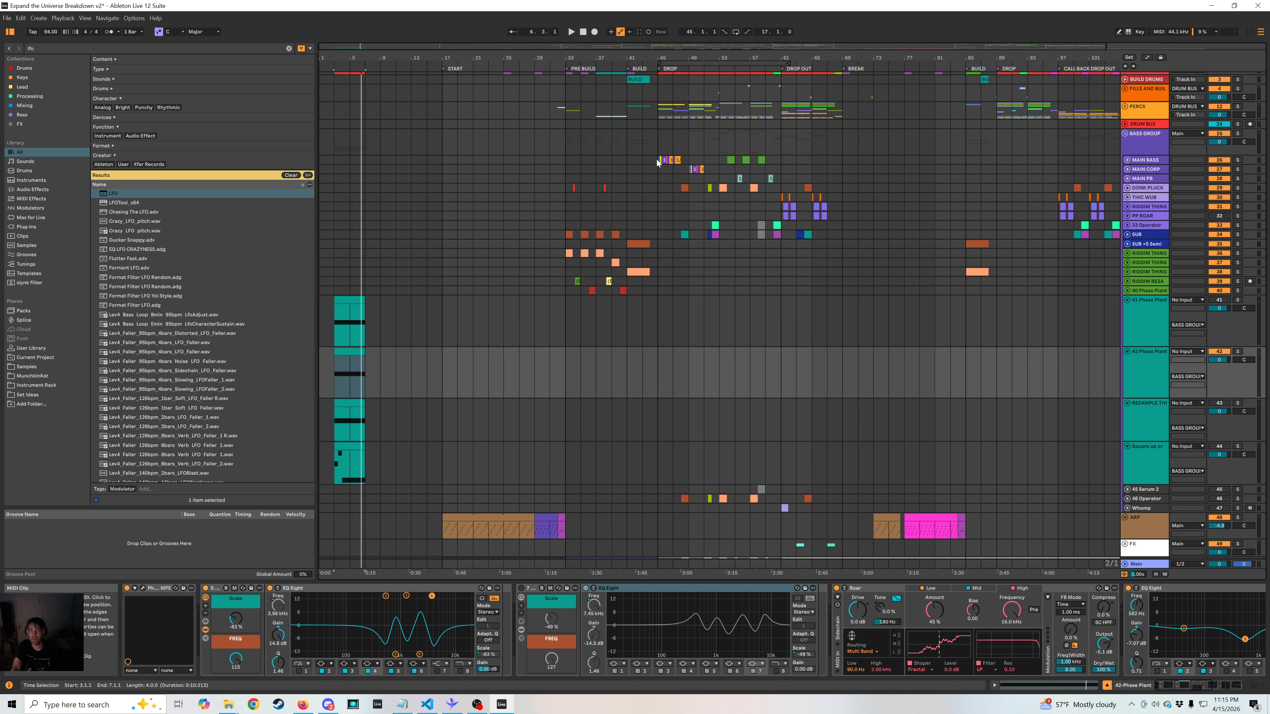
pyautogui.click(705, 169)
pyautogui.click(693, 162)
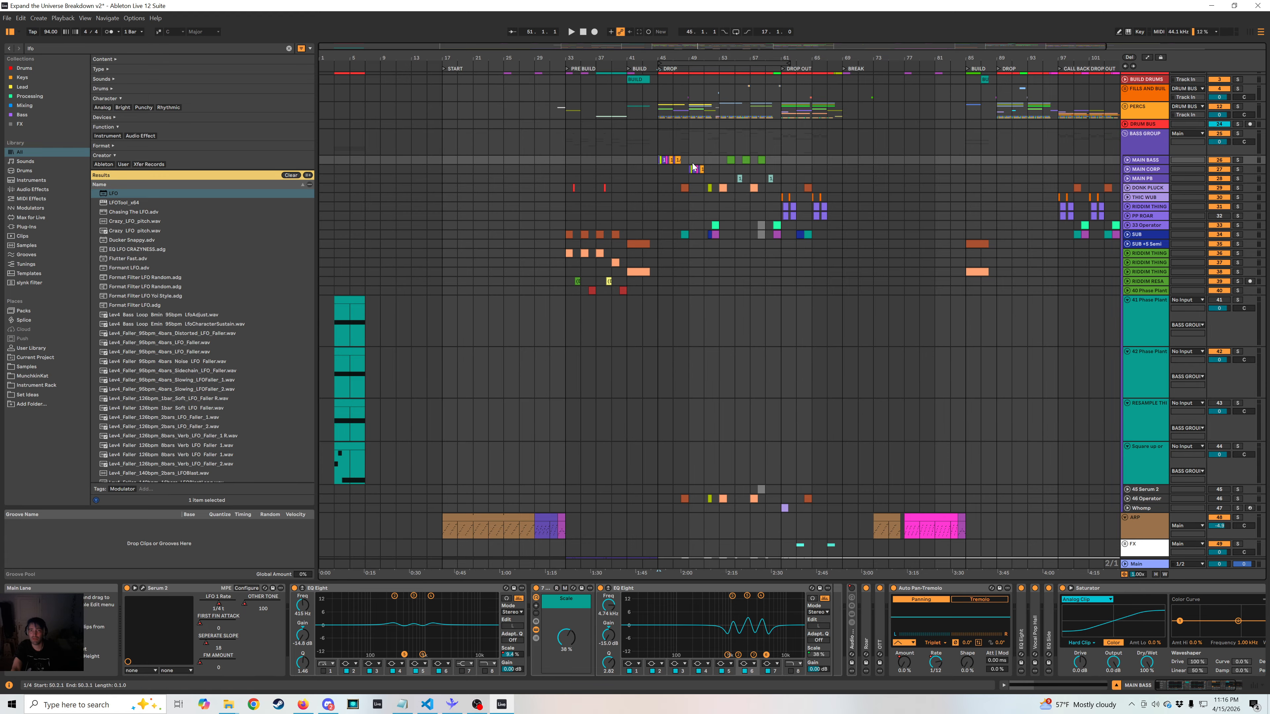
pyautogui.moveTo(662, 58); pyautogui.dragTo(670, 160)
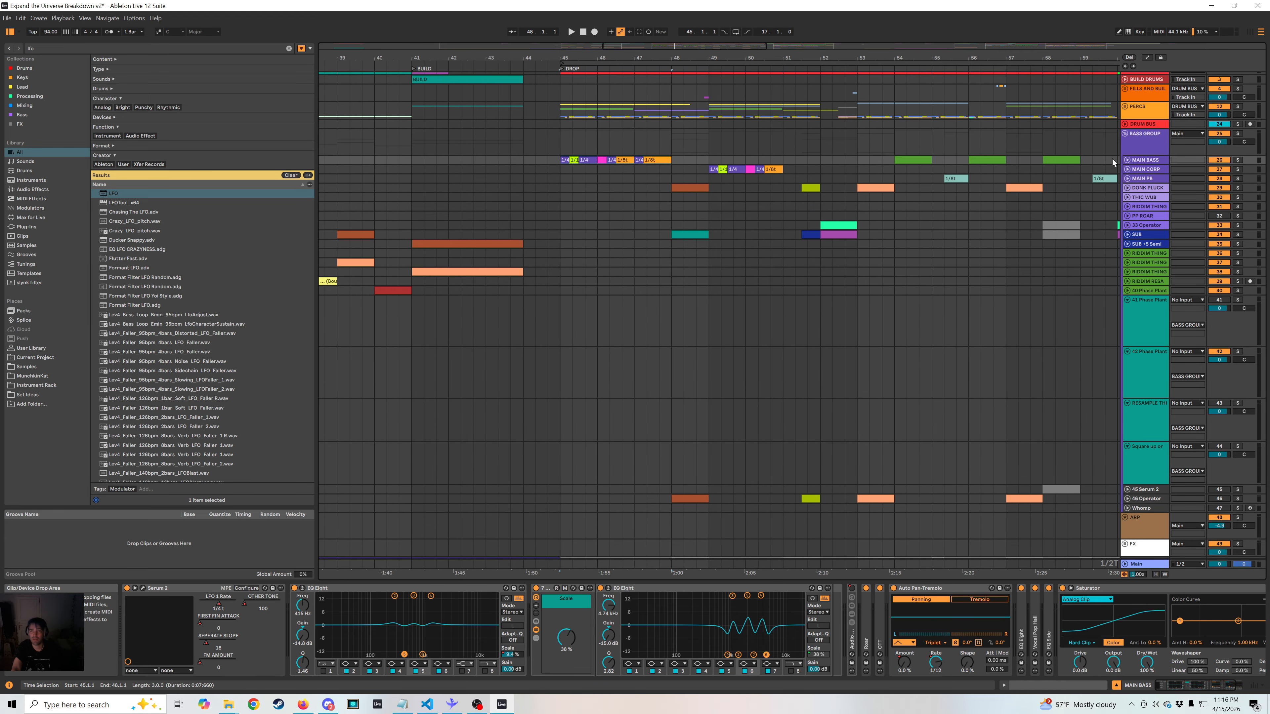
pyautogui.click(1236, 160)
pyautogui.press('space')
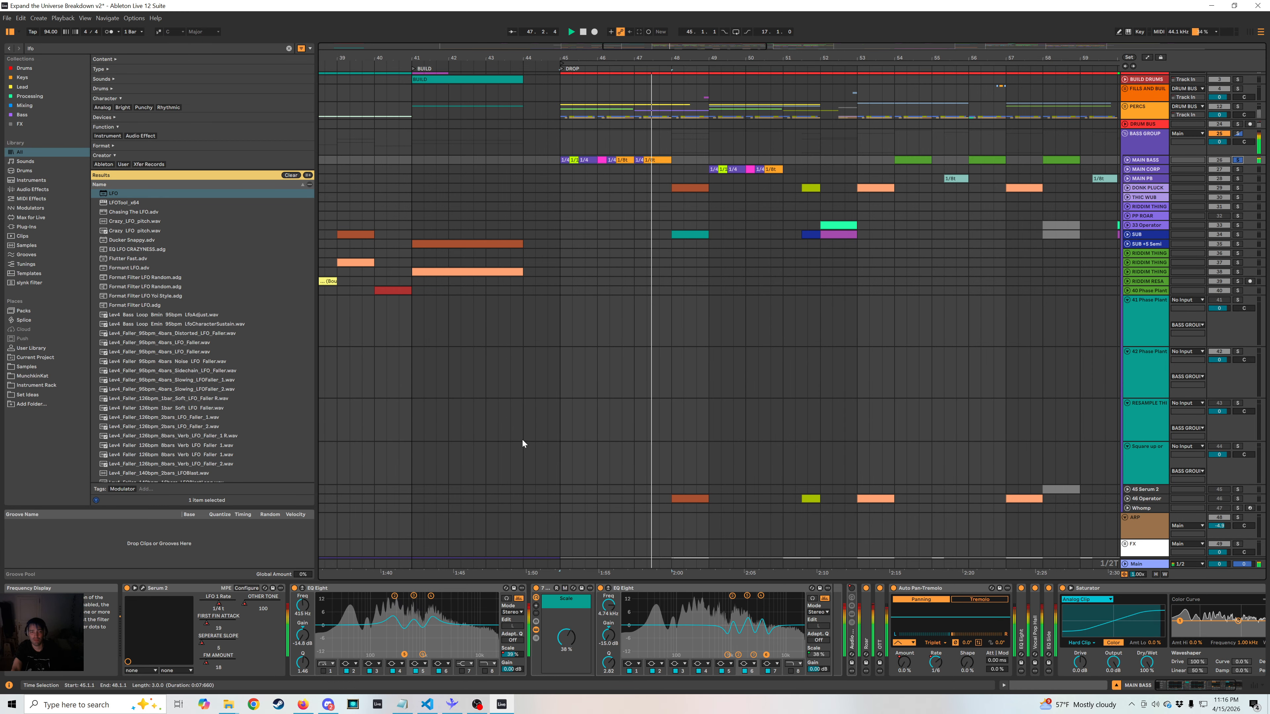
# Solo the MAIN CORP track and play its clips in the DROP section.
pyautogui.click(774, 169)
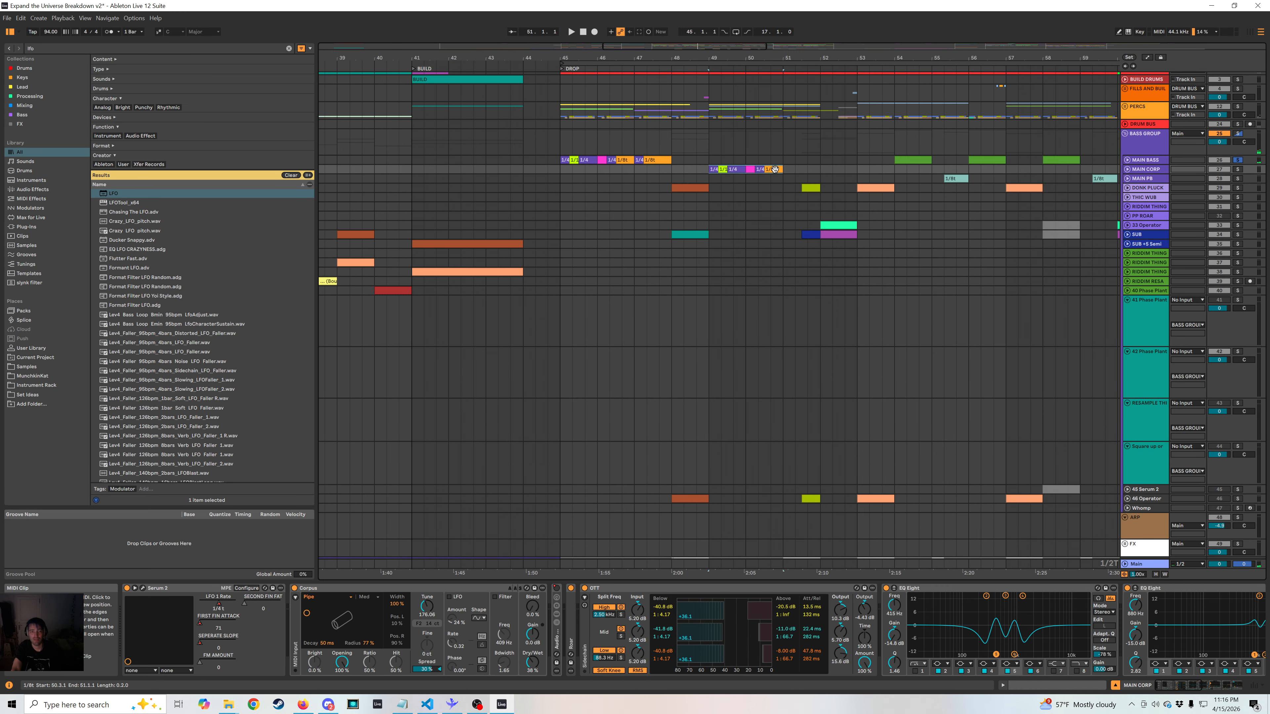
pyautogui.click(1238, 169)
pyautogui.press('space')
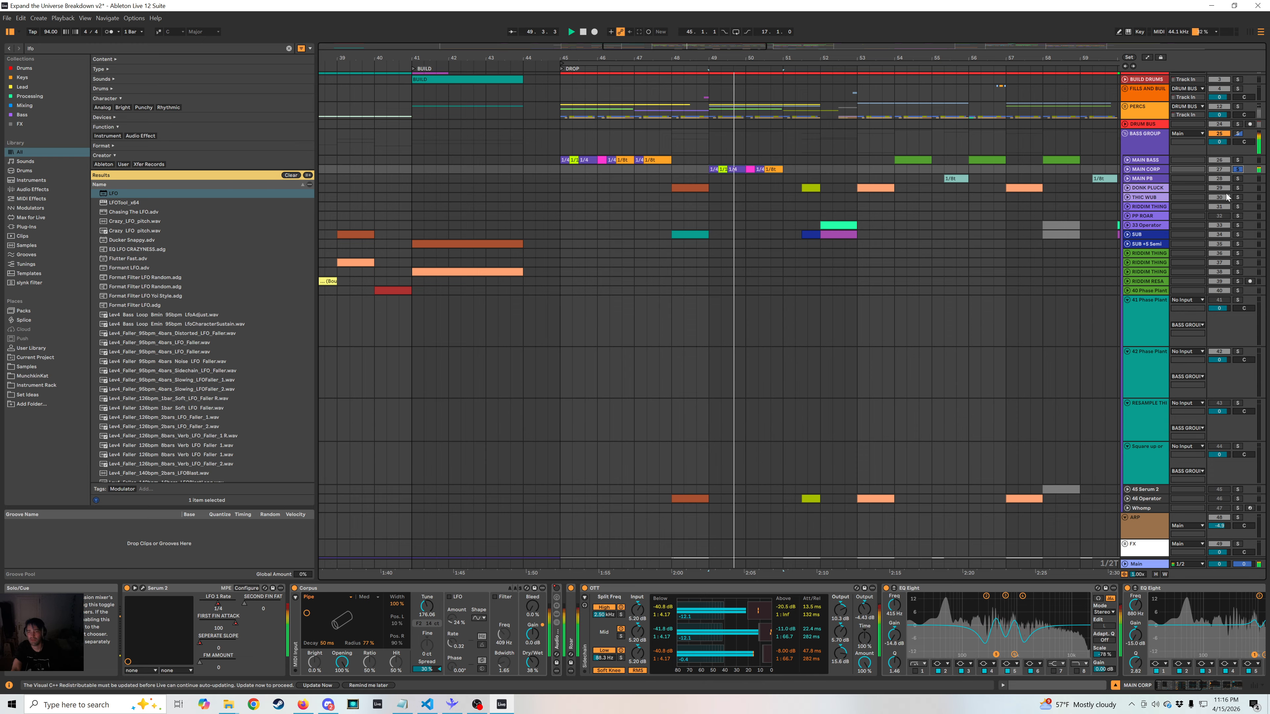
# Review the device chains of the MAIN CORP, RESAMPLE THIS, Square up or walk up and 42-Phase Plant tracks.
pyautogui.click(1206, 687)
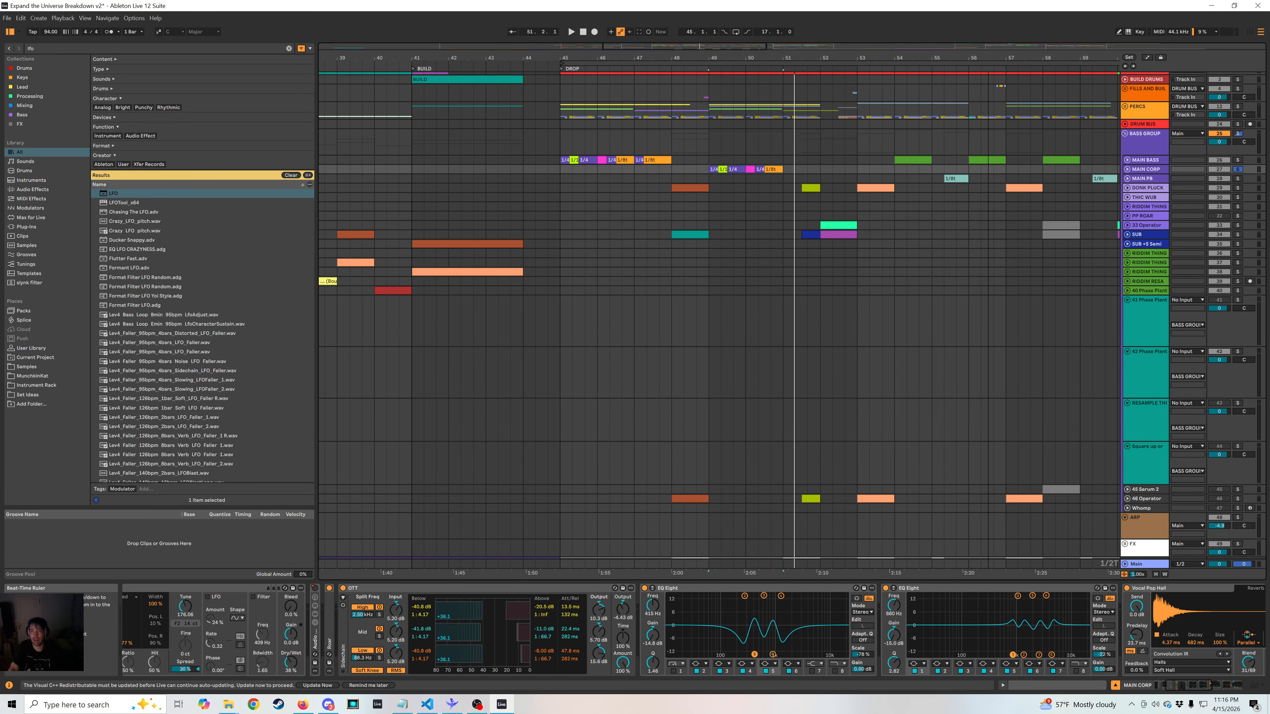
pyautogui.moveTo(988, 59); pyautogui.dragTo(988, 10)
pyautogui.click(340, 409)
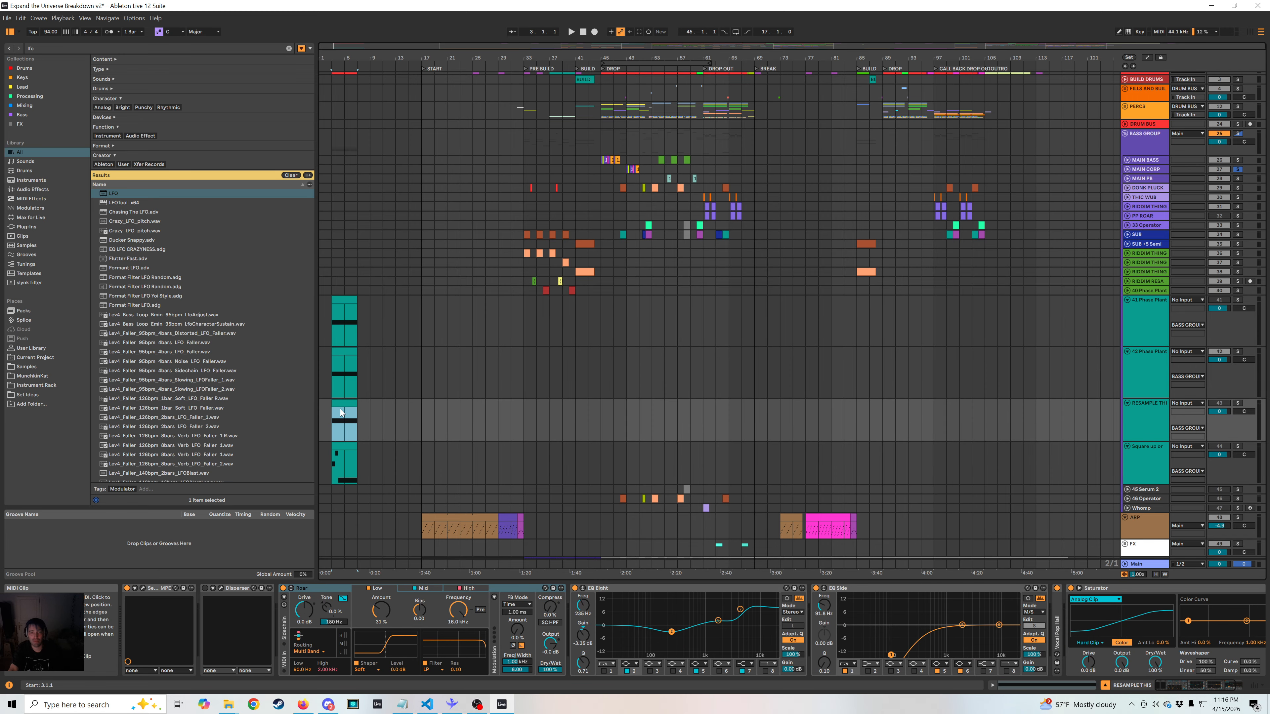
pyautogui.click(1132, 447)
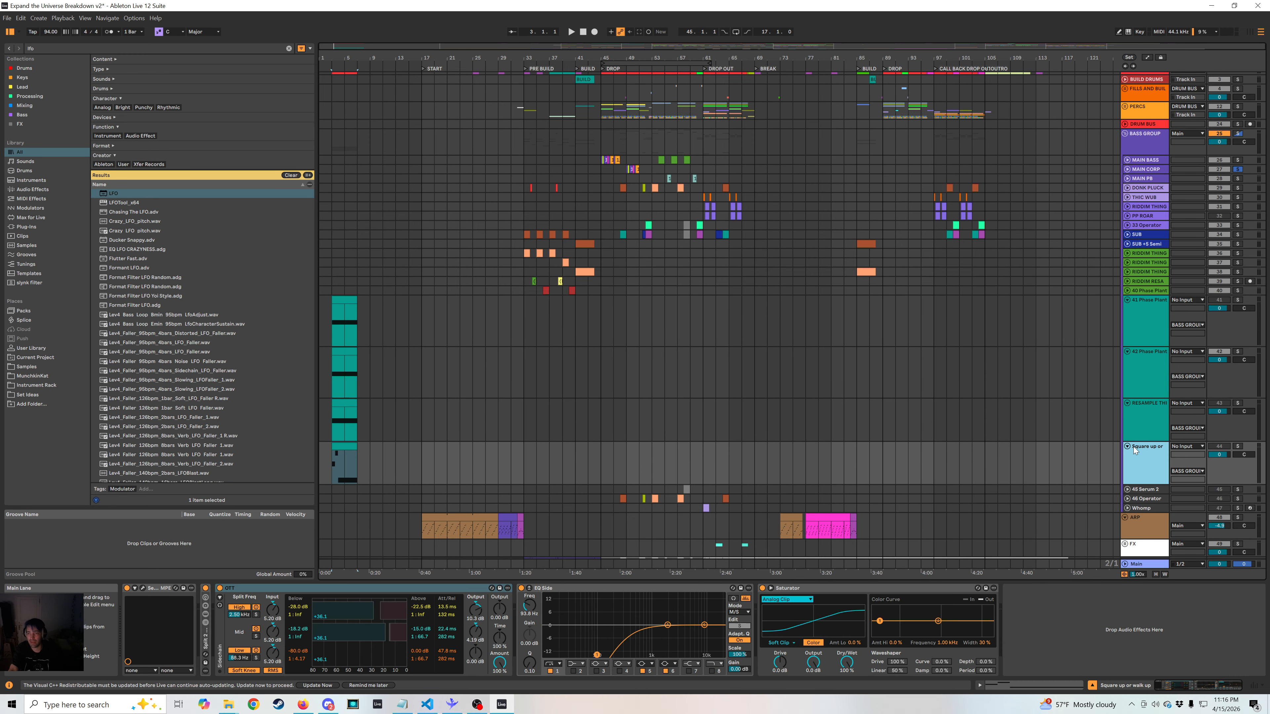
pyautogui.click(1139, 427)
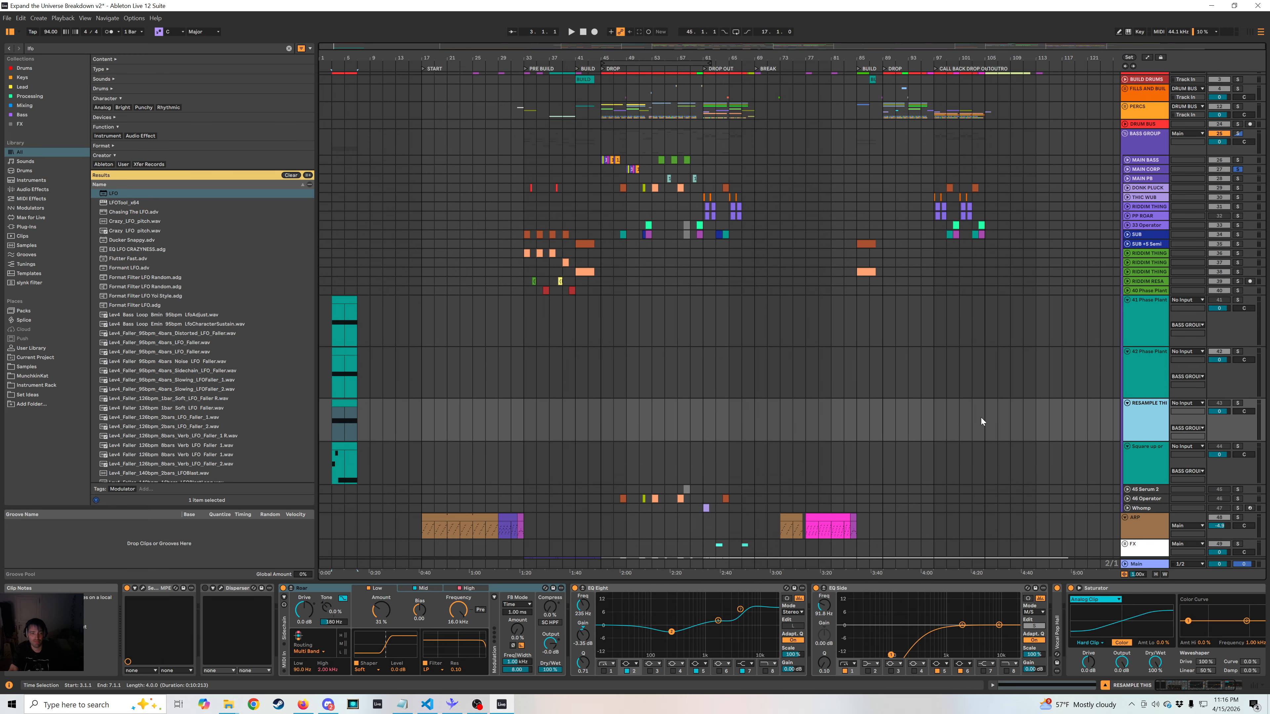
pyautogui.click(1187, 388)
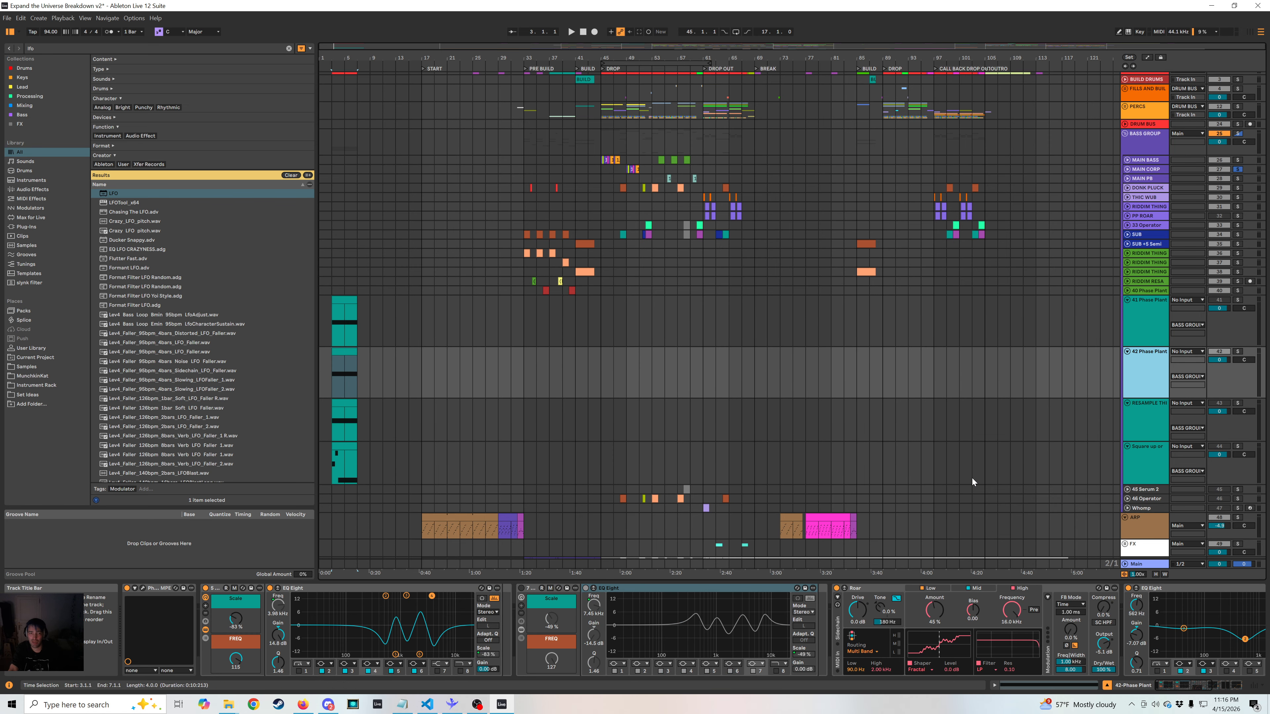
# Set the Scale macro of the 42-Phase Plant track's first EQ rack to about -71 %.
pyautogui.click(216, 600)
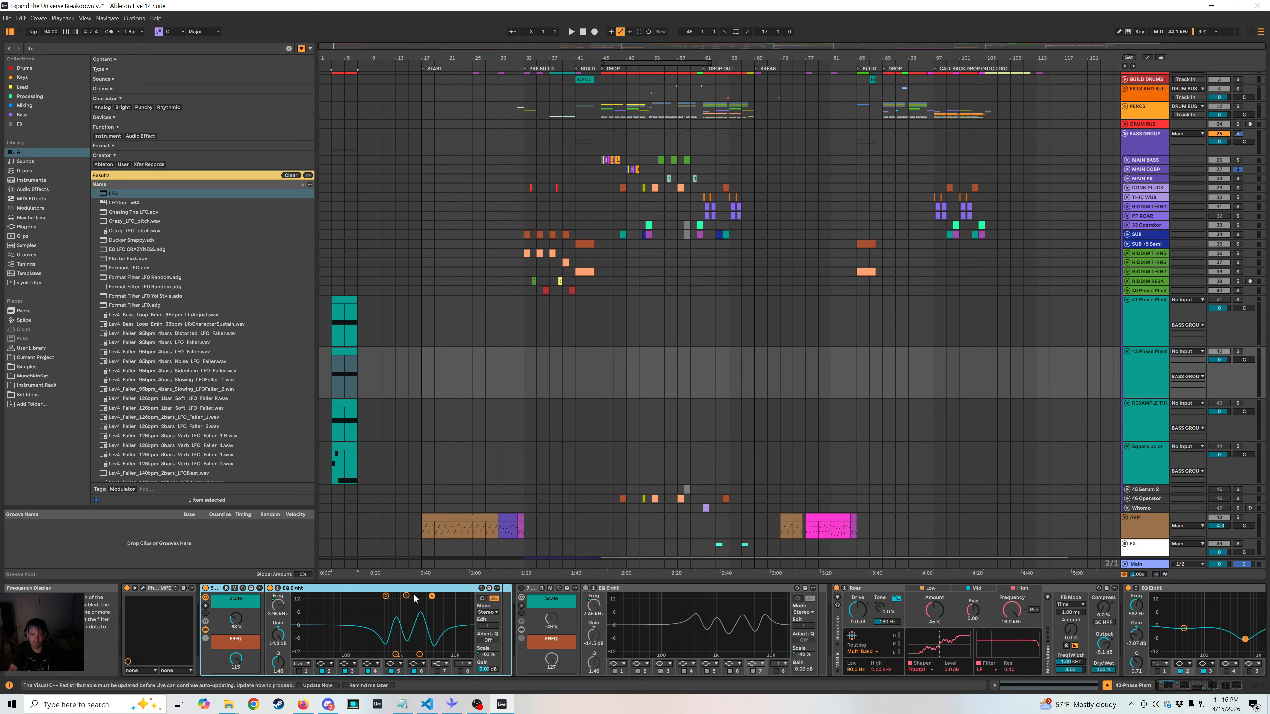
pyautogui.moveTo(224, 623); pyautogui.dragTo(224, 575)
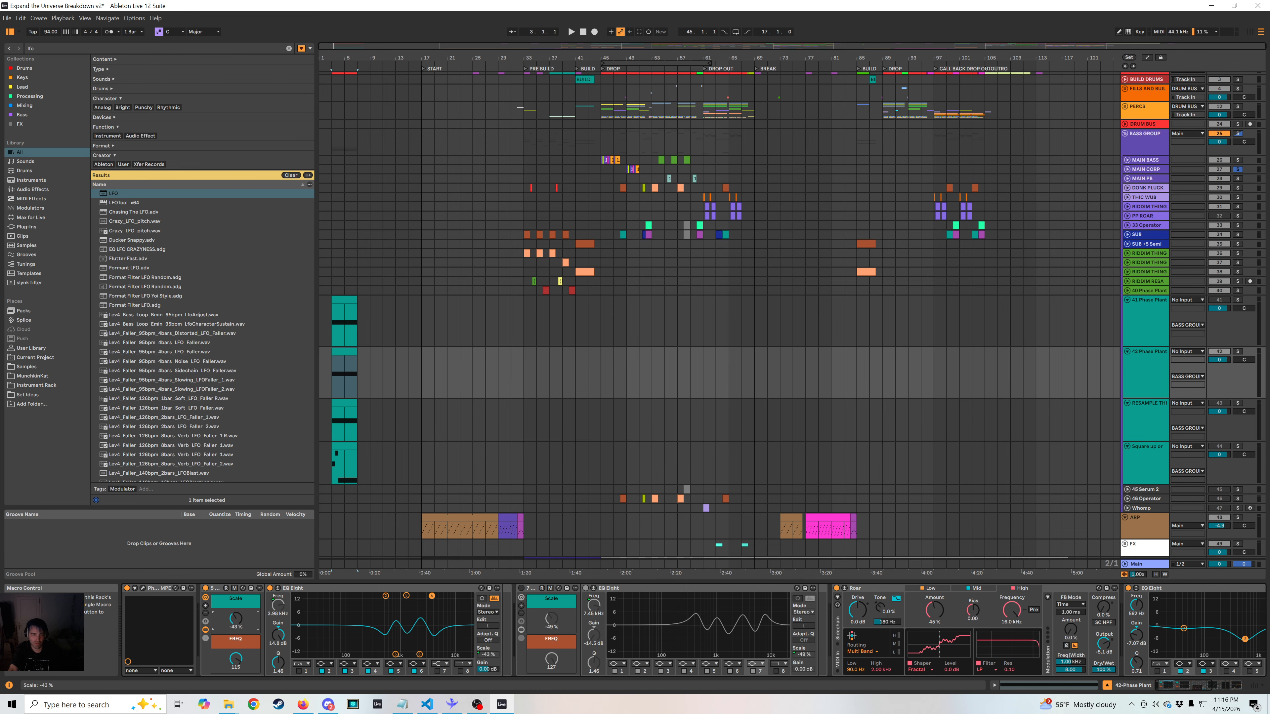
pyautogui.moveTo(235, 619); pyautogui.dragTo(236, 555)
pyautogui.moveTo(239, 636); pyautogui.dragTo(239, 636)
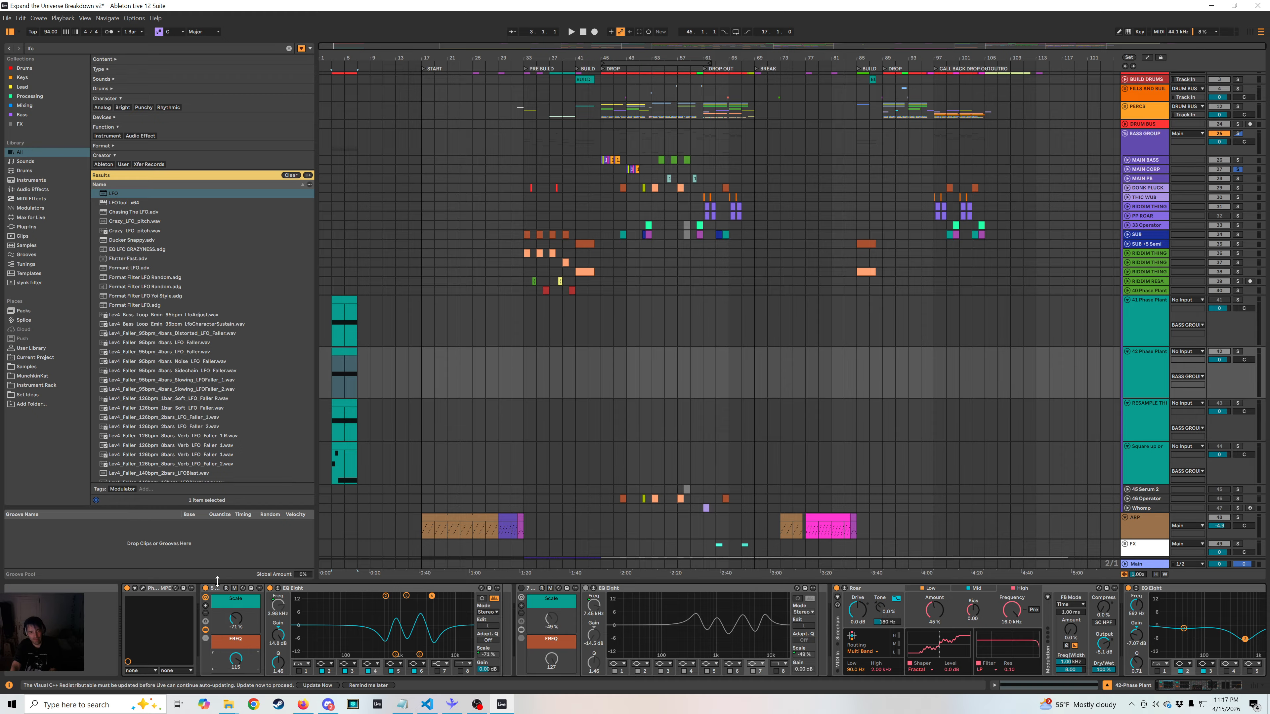
pyautogui.click(214, 592)
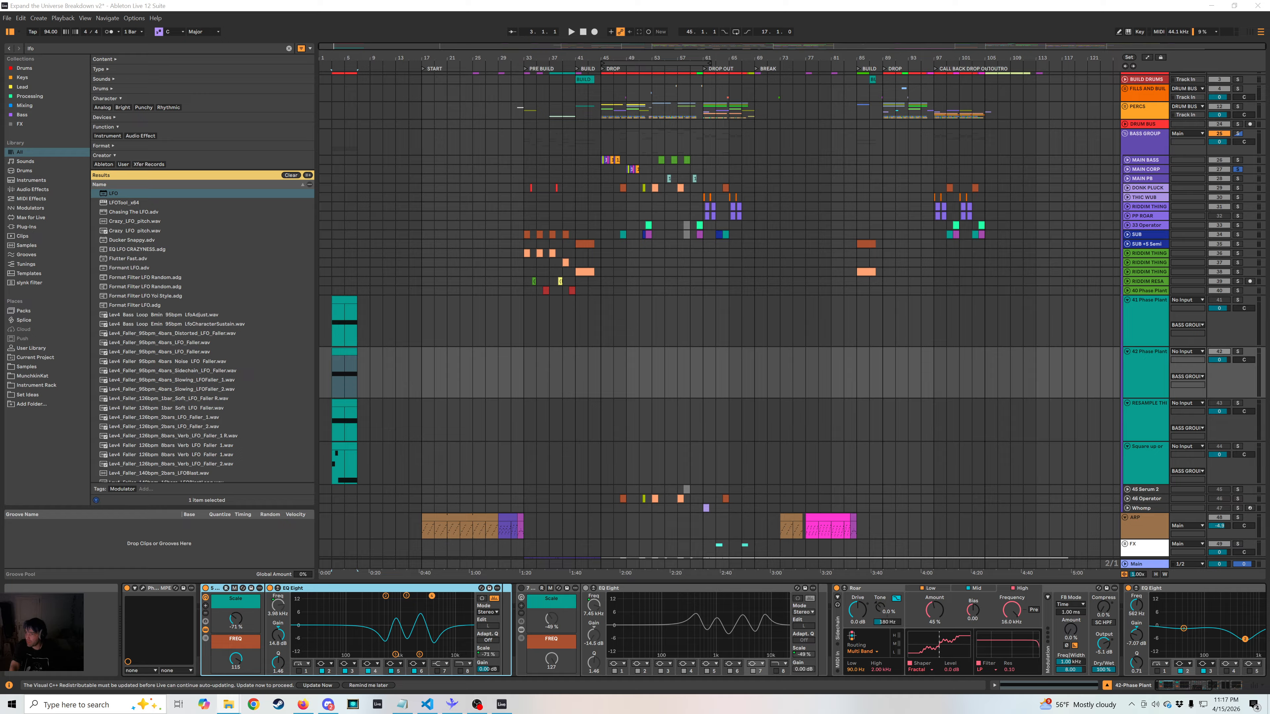
# Open the MAIN BASS track's Serum 2, check the MAIN CORP and MAIN PB device chains, and move the synth window clear of the bass clips.
pyautogui.click(601, 161)
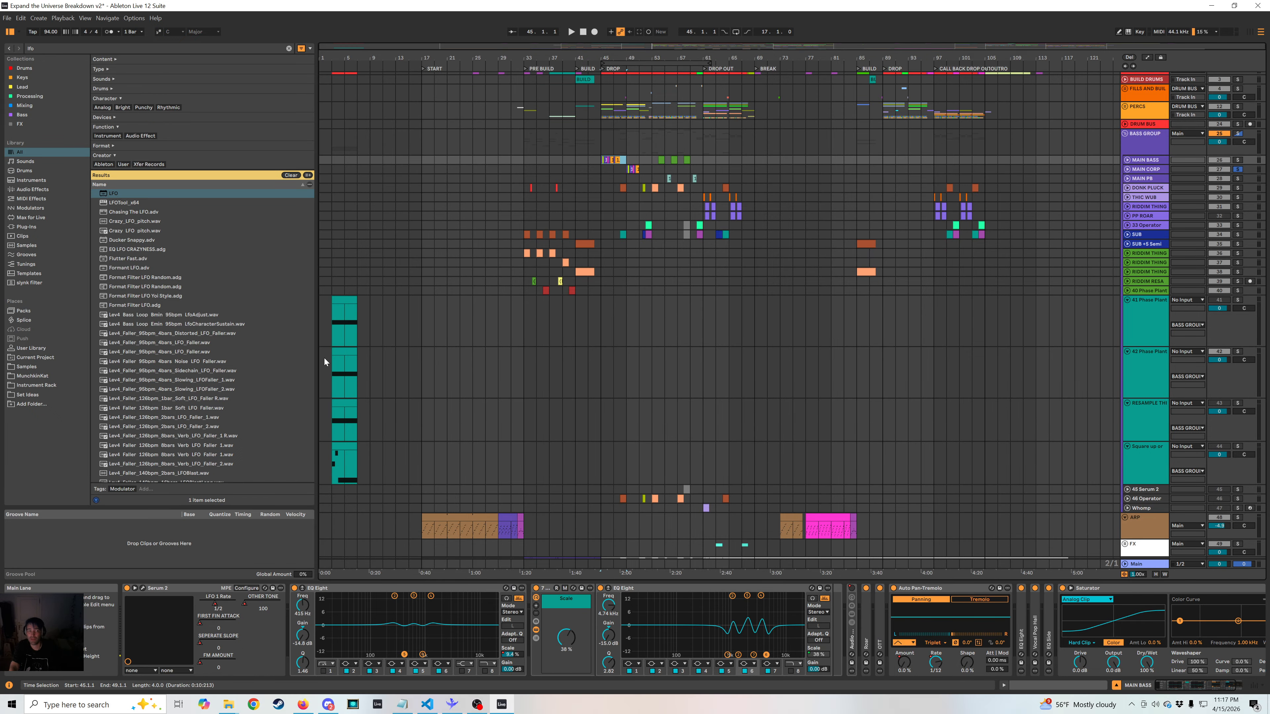
pyautogui.click(143, 588)
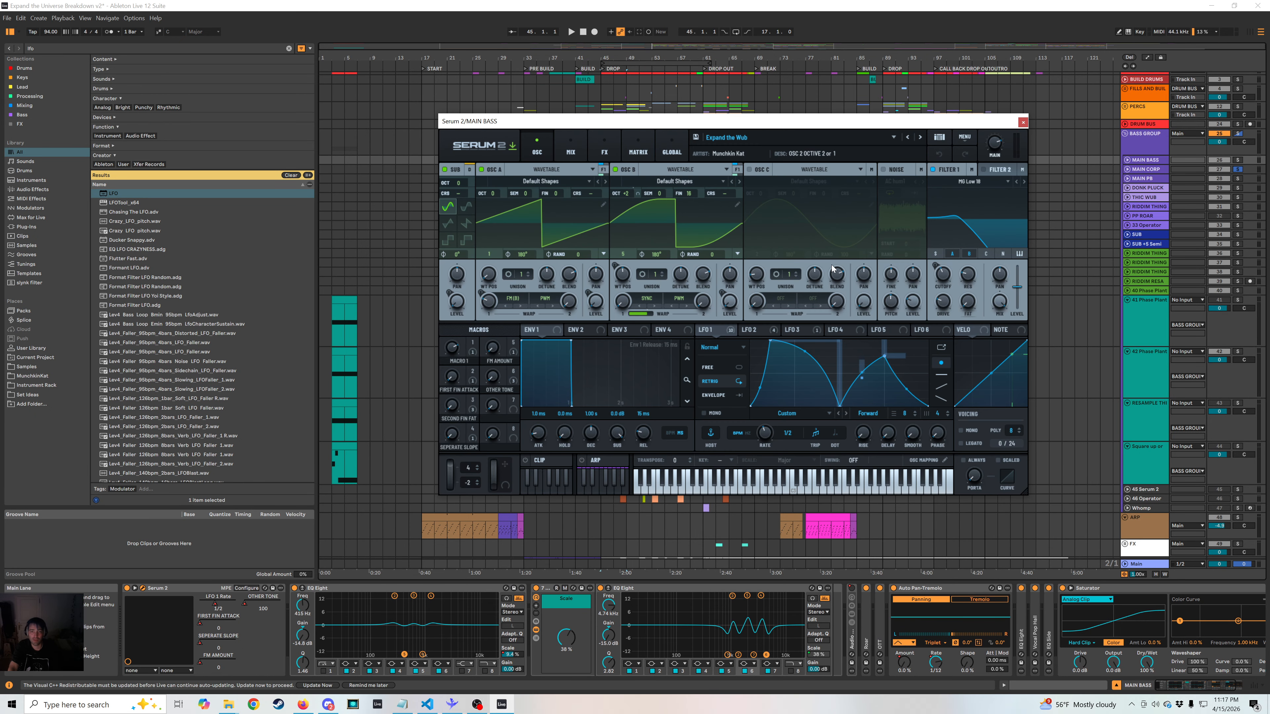
pyautogui.click(1150, 170)
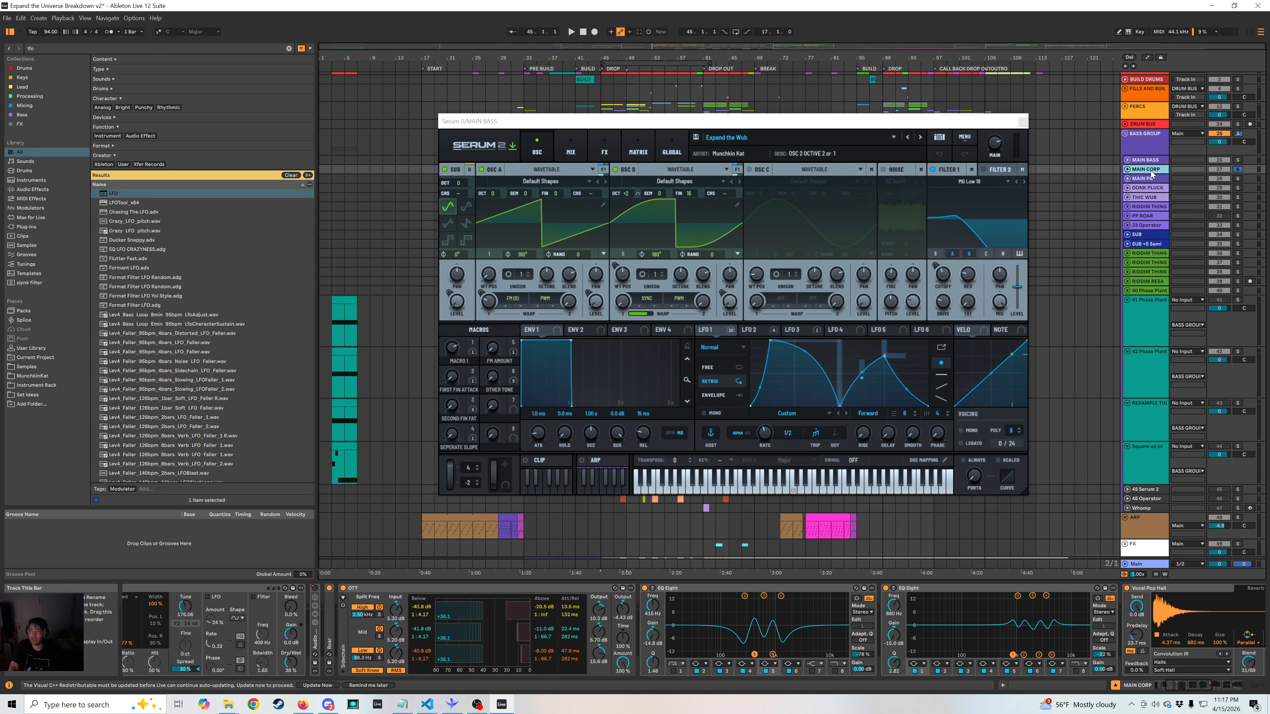
pyautogui.click(1148, 179)
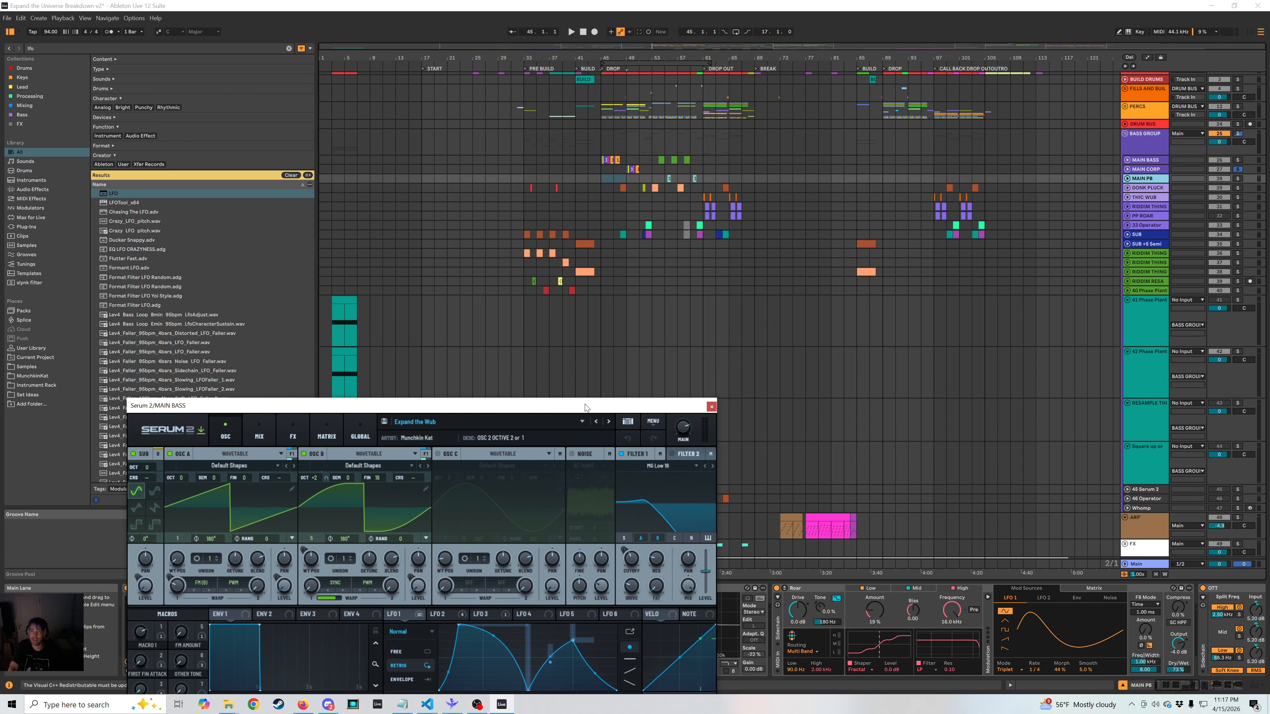
pyautogui.moveTo(900, 122); pyautogui.dragTo(567, 392)
# Solo the MAIN BASS track and audition its first clips in the DROP, followed by the MAIN CORP clips.
pyautogui.click(604, 160)
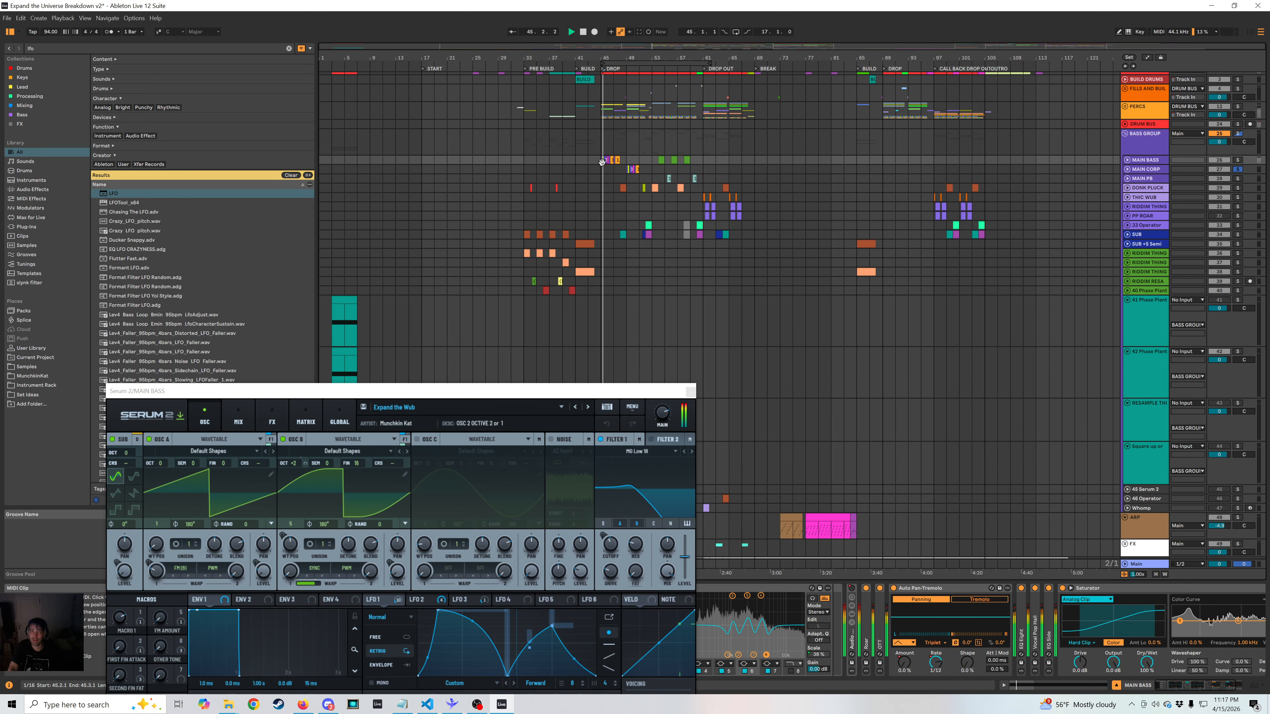
pyautogui.click(1237, 160)
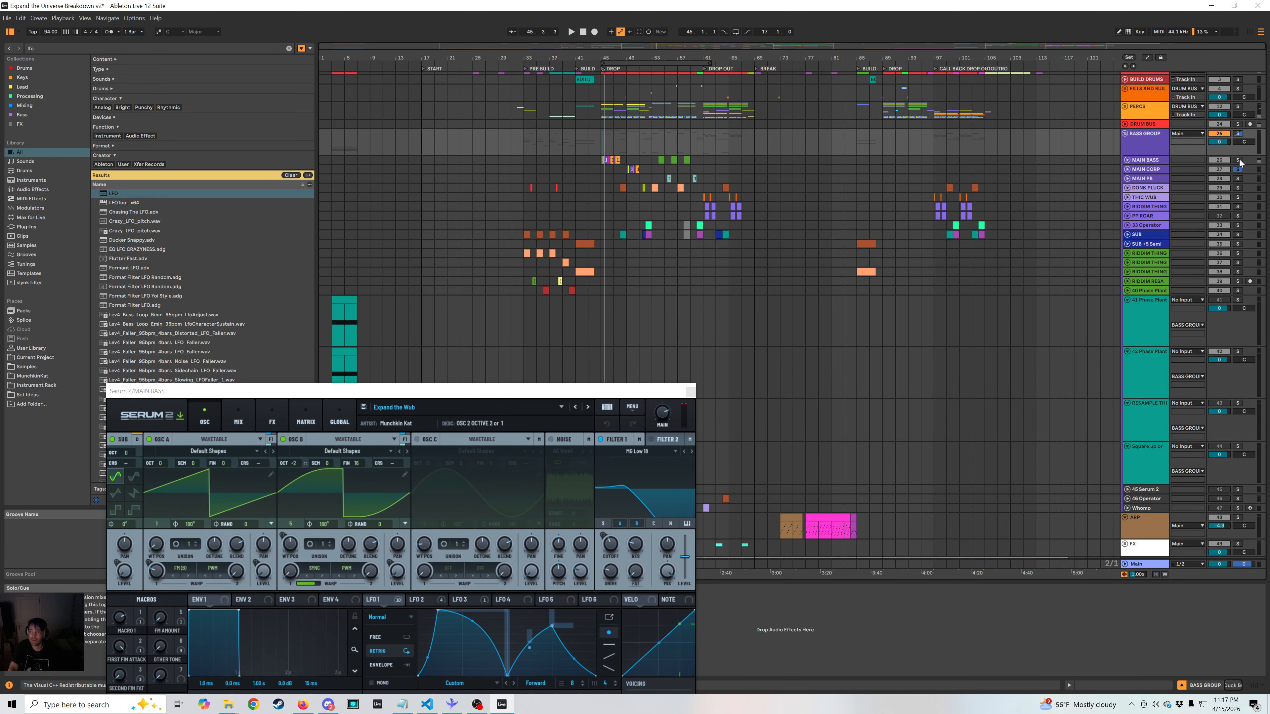
pyautogui.press('space')
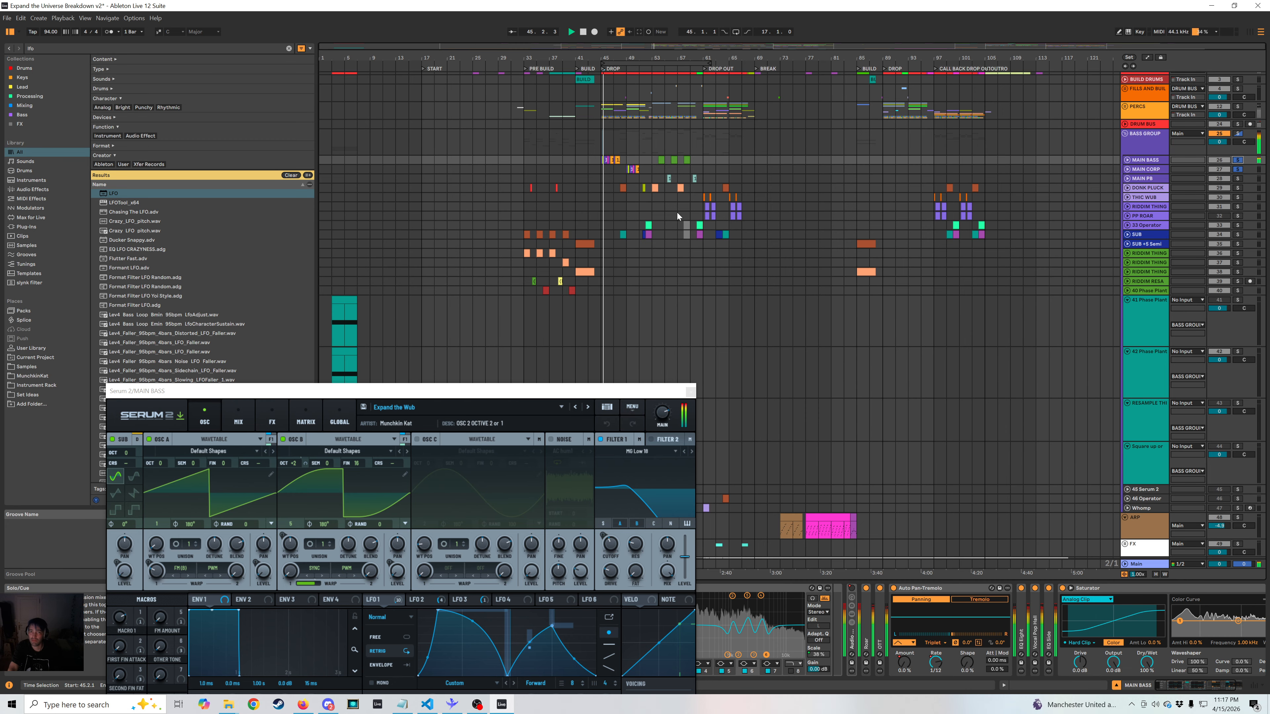
pyautogui.click(632, 169)
pyautogui.press('space')
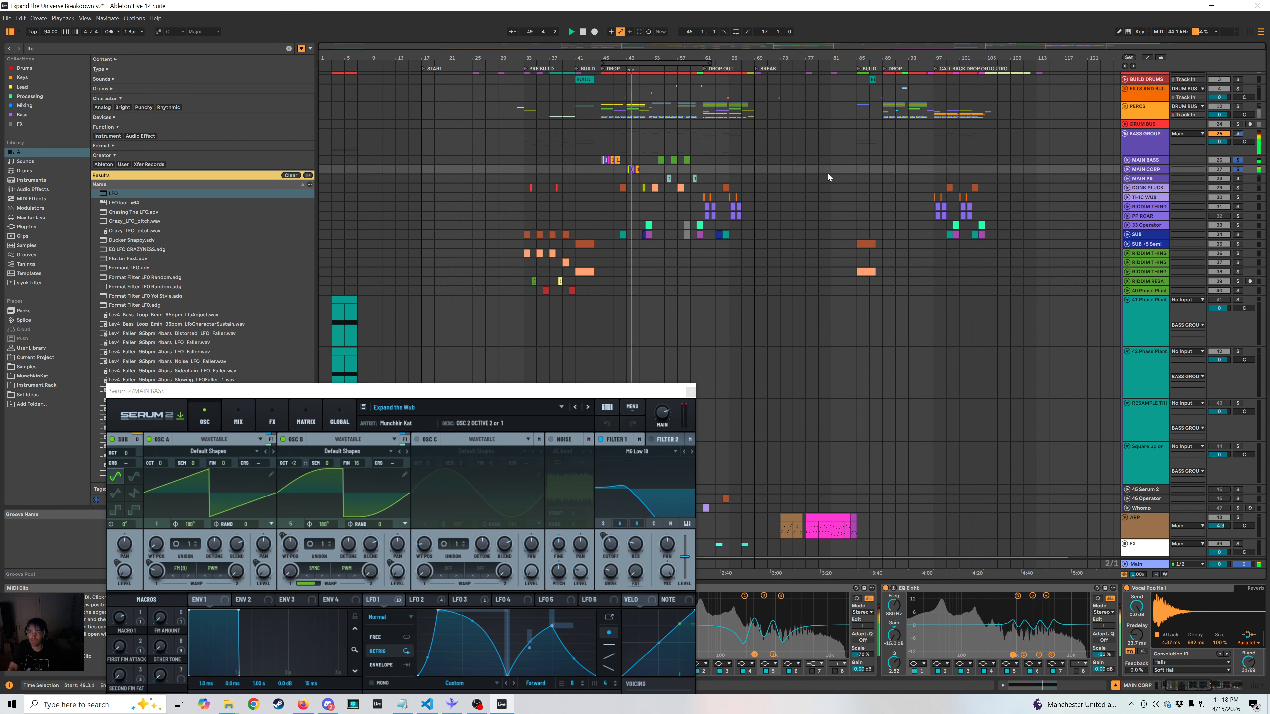
# Play the DROP section from its first MAIN BASS clips without solos, repositioning the MAIN BASS Serum 2 window during playback.
pyautogui.click(600, 161)
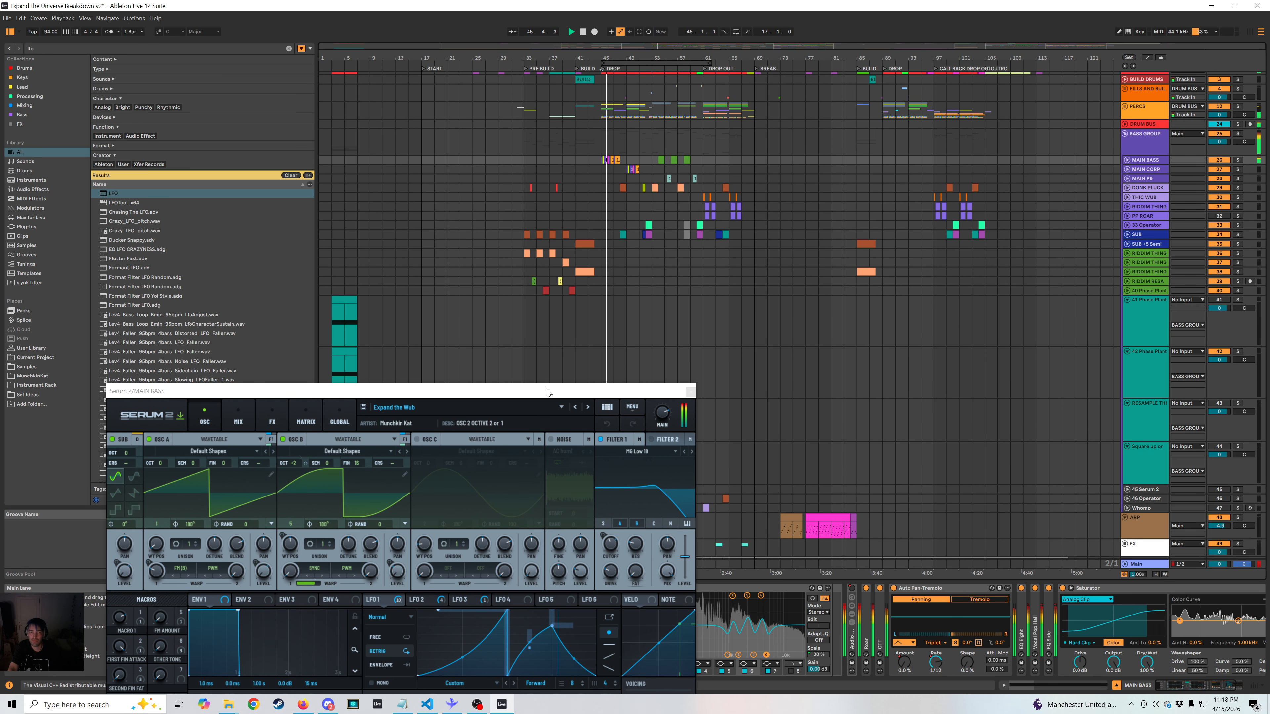
pyautogui.moveTo(549, 393); pyautogui.dragTo(586, 253)
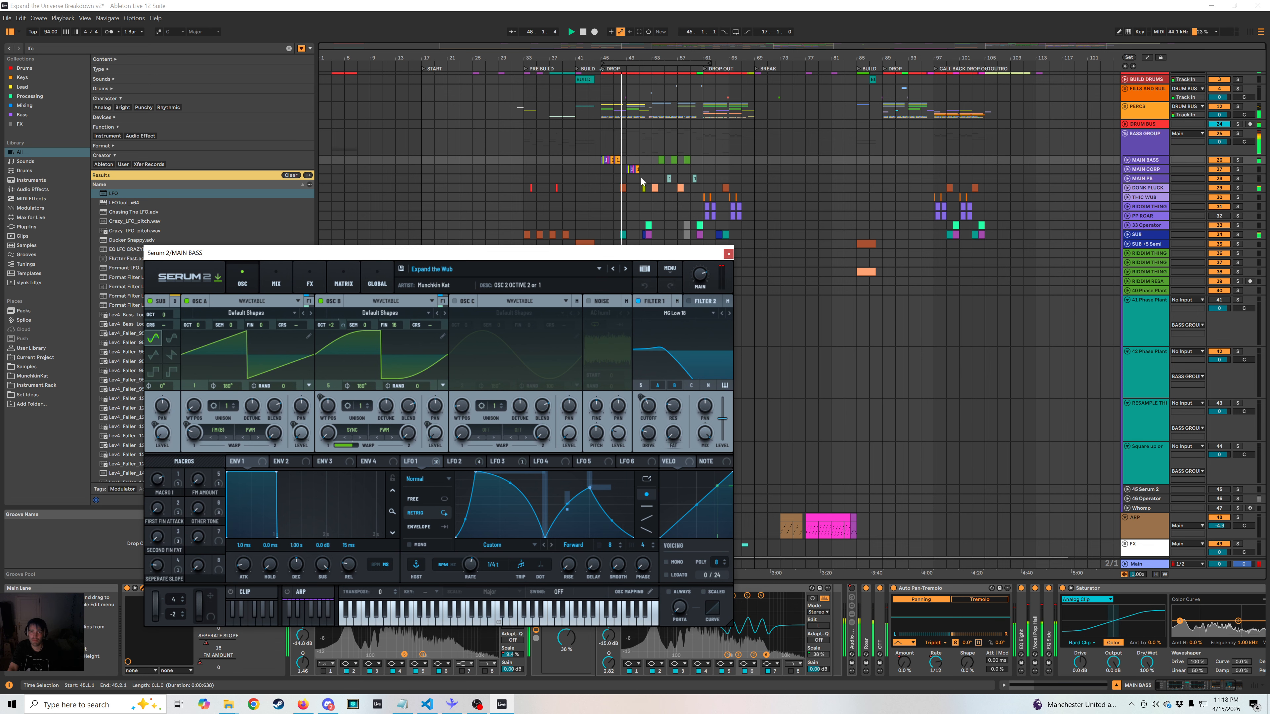
pyautogui.click(600, 169)
pyautogui.moveTo(300, 252); pyautogui.dragTo(551, 143)
# Stop playback and compare MAIN CORP's Serum 2 patch with MAIN BASS's in side-by-side windows, closing both when finished.
pyautogui.click(144, 590)
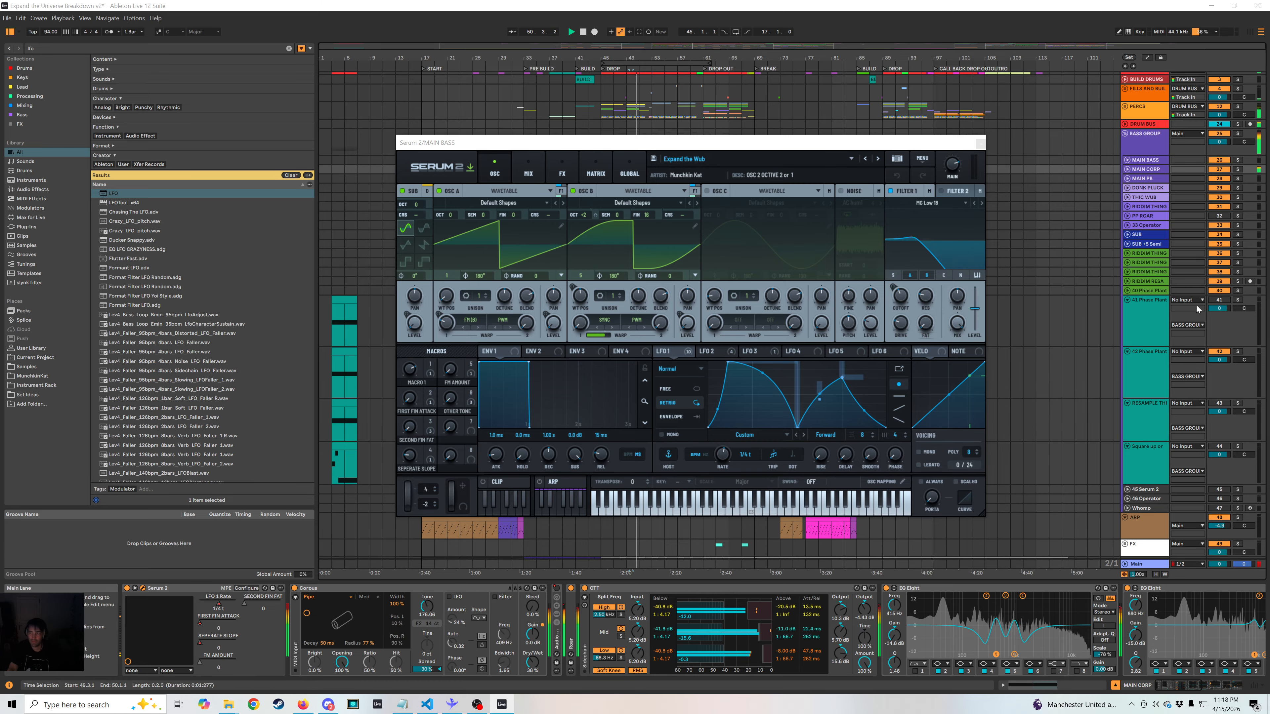
pyautogui.press('space')
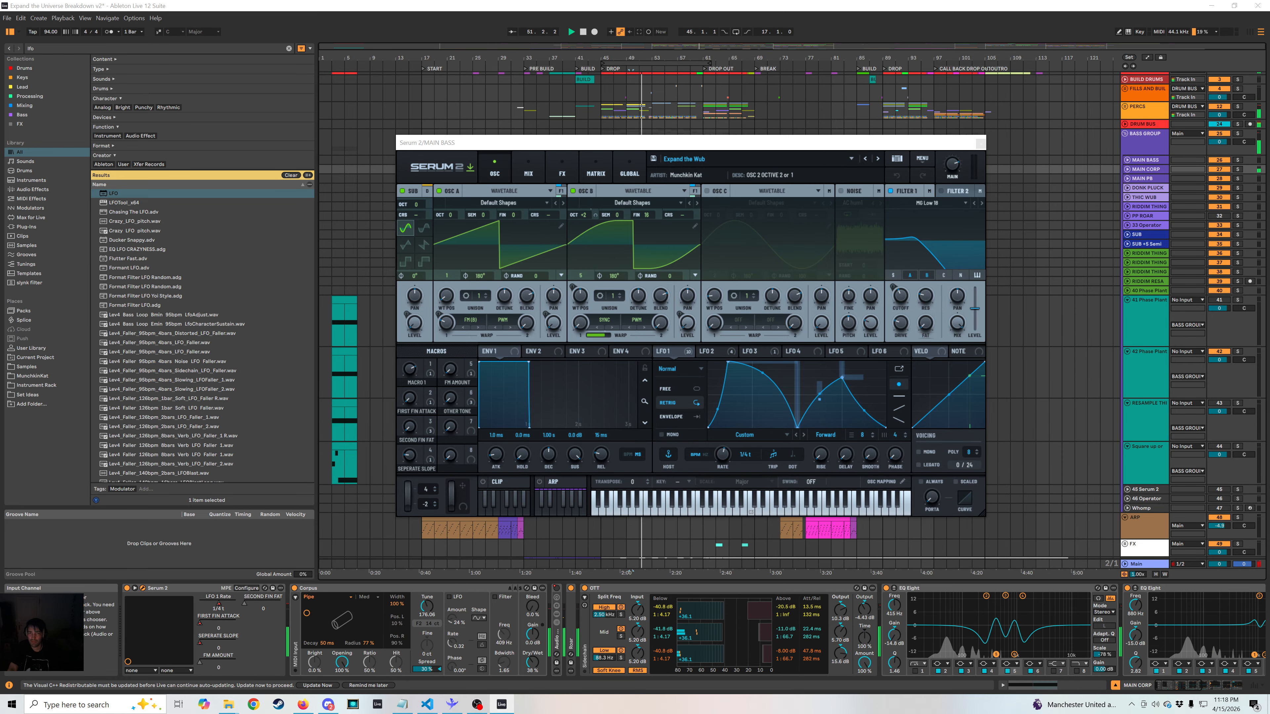
pyautogui.moveTo(500, 145); pyautogui.dragTo(431, 187)
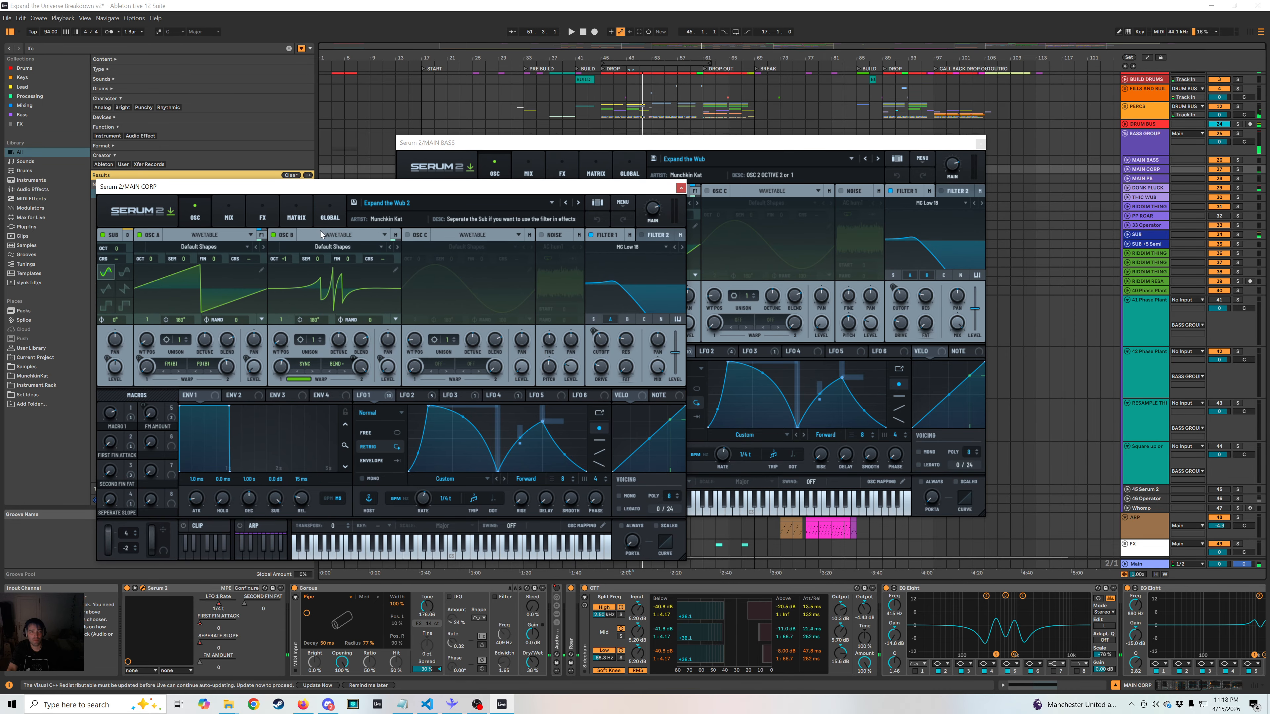
pyautogui.moveTo(695, 146); pyautogui.dragTo(851, 41)
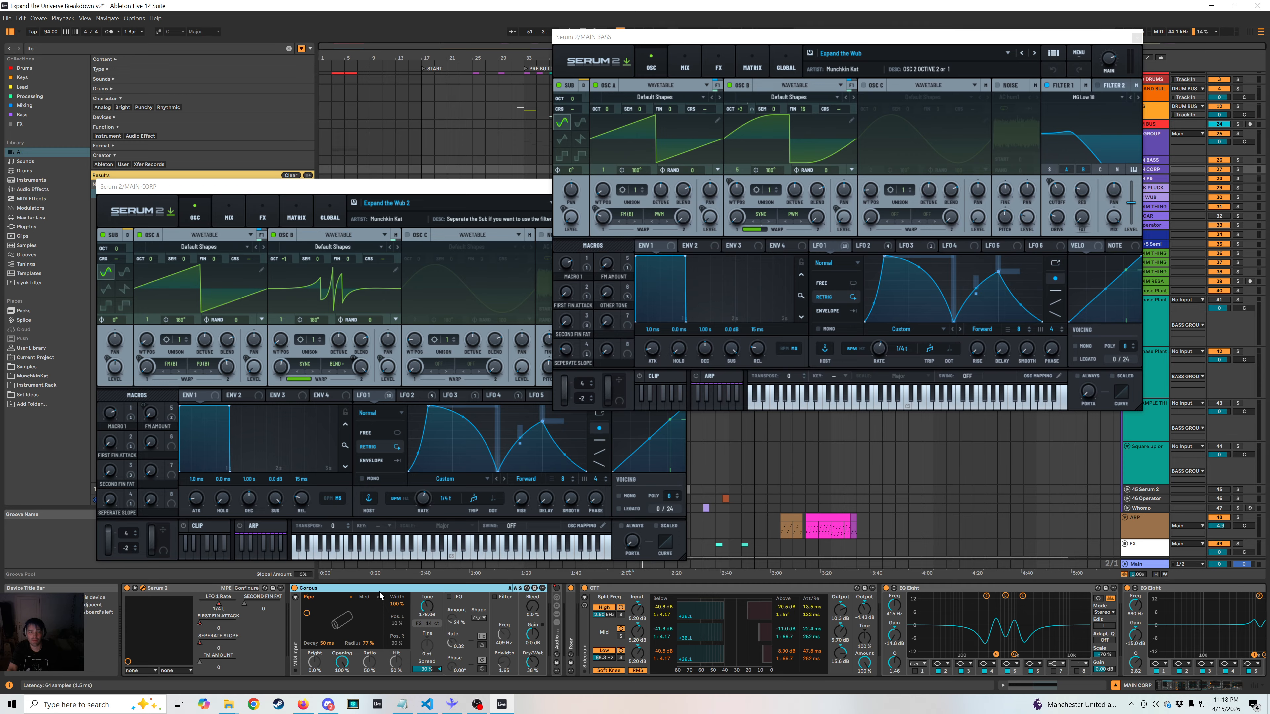
pyautogui.click(958, 427)
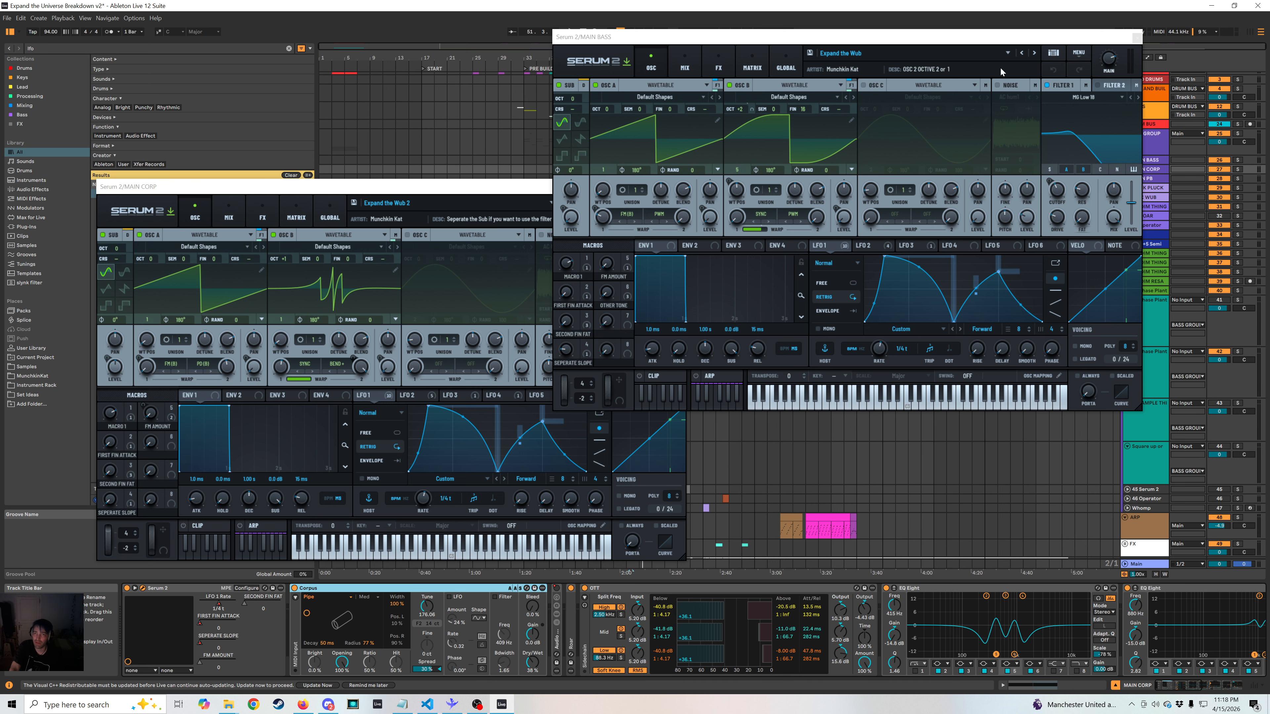
pyautogui.moveTo(1020, 43); pyautogui.dragTo(831, 102)
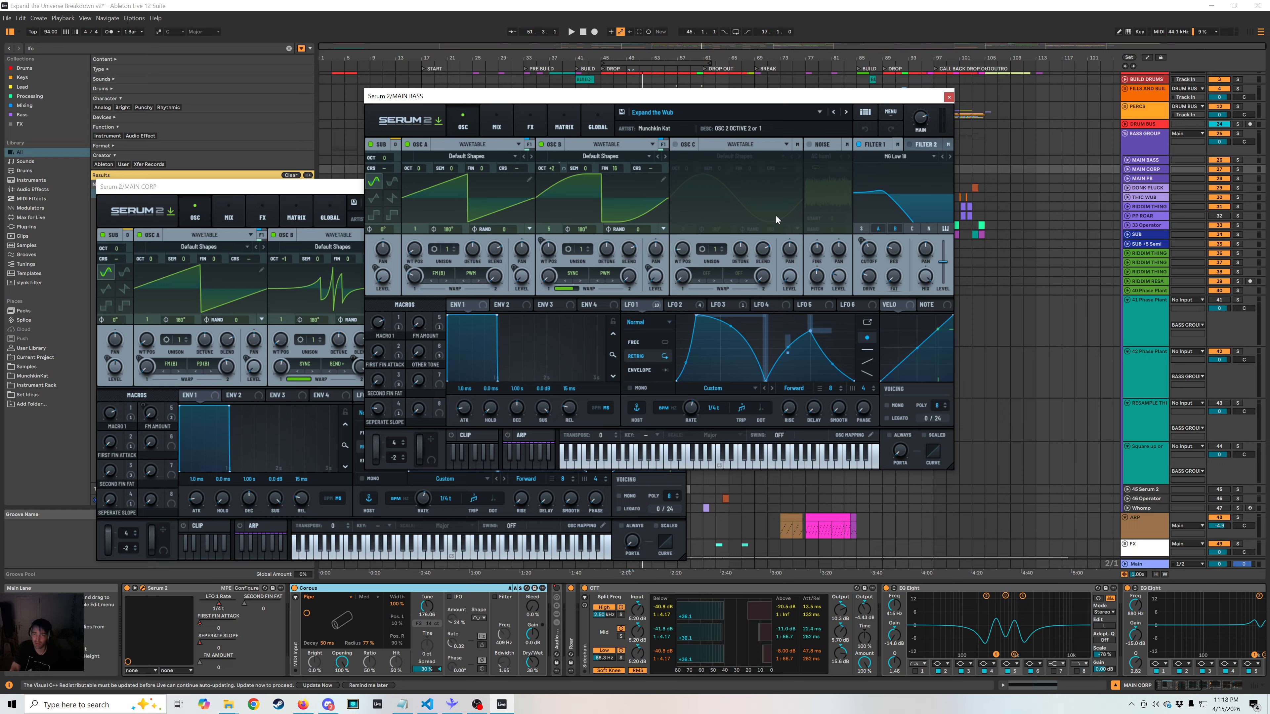
pyautogui.click(948, 96)
pyautogui.click(681, 188)
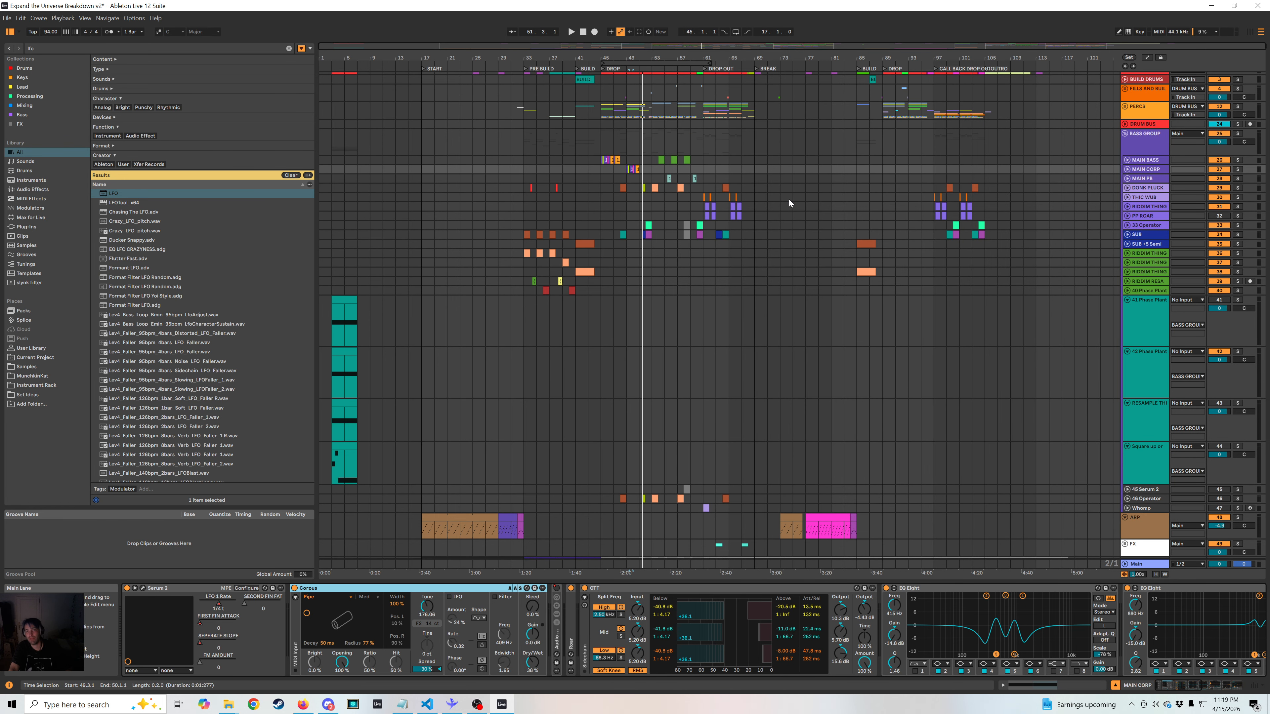
# Unfold the MAIN CORP track and inspect its automation lanes, closing with the track folded and automation hidden.
pyautogui.click(1127, 169)
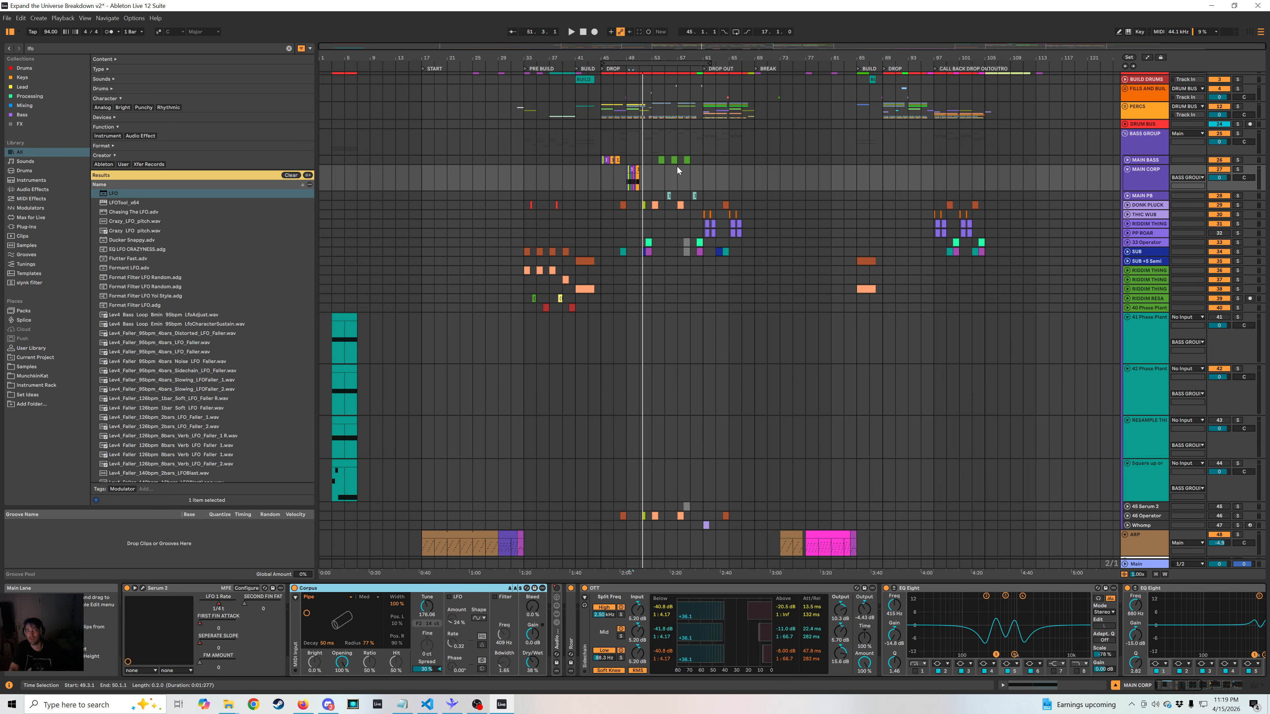
pyautogui.click(1148, 58)
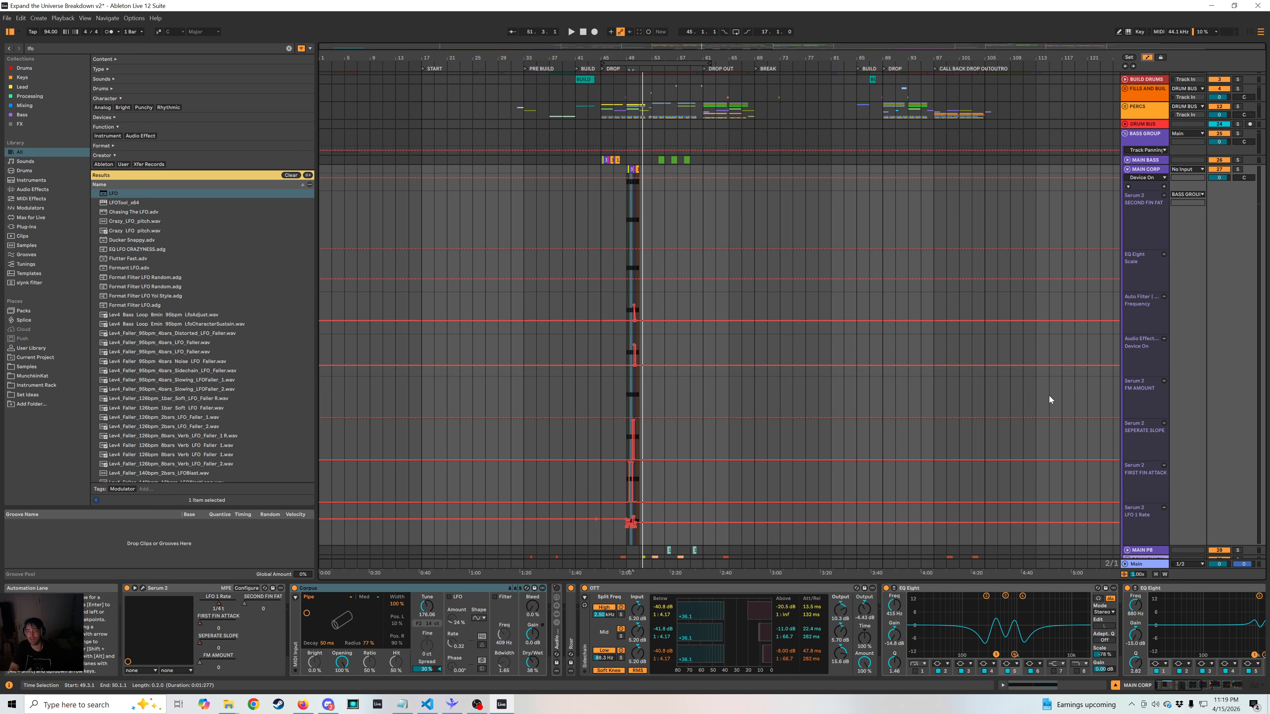
pyautogui.scroll(-3, 1045, 415)
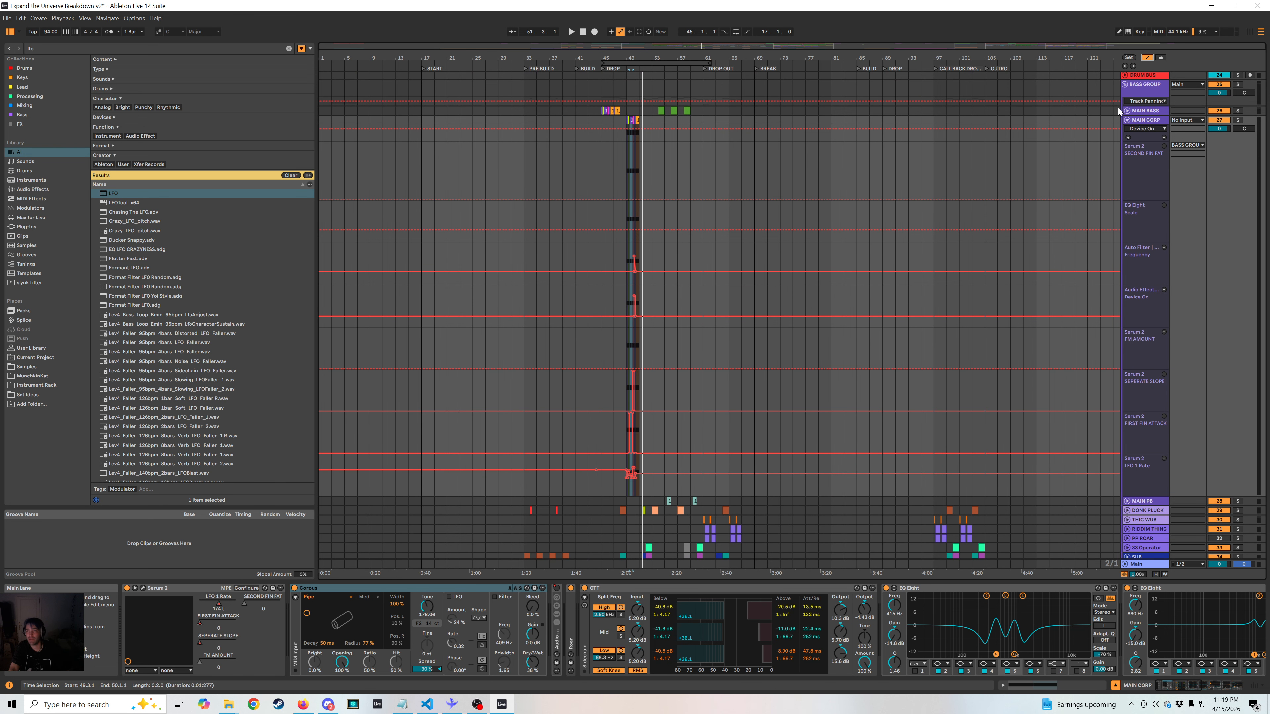
pyautogui.click(1143, 92)
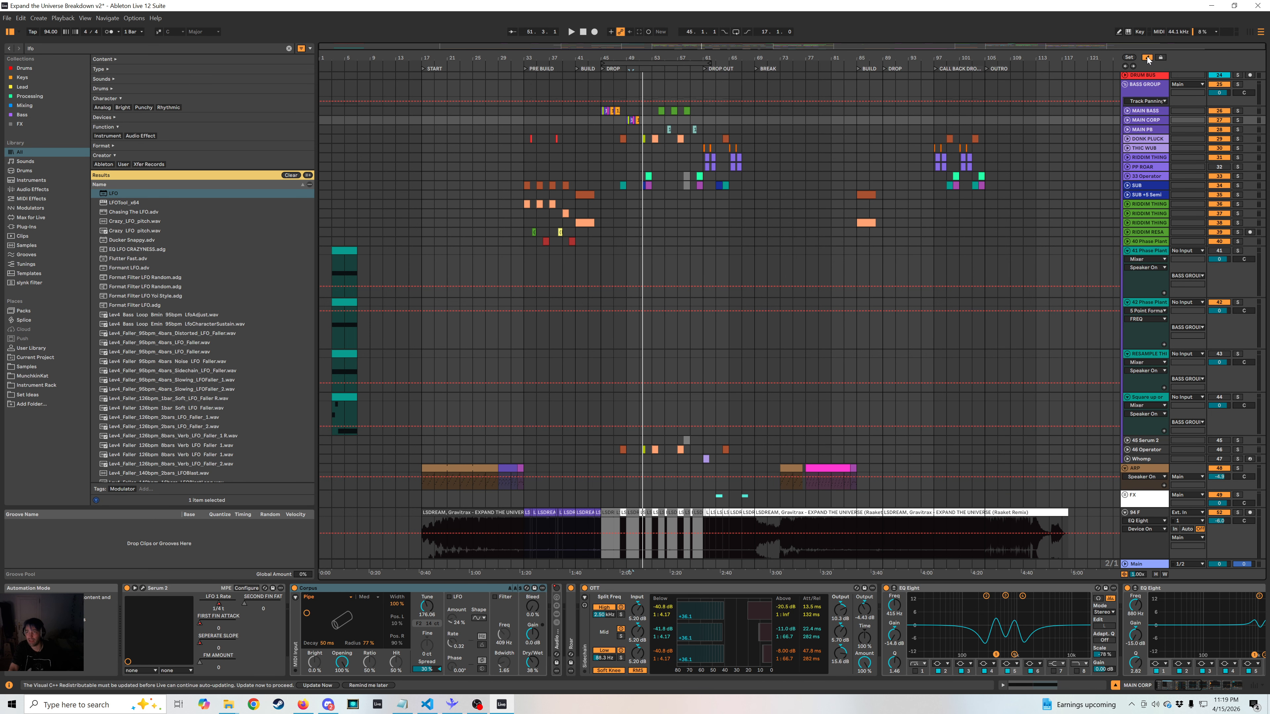
pyautogui.press('a')
# Fold the four tracks from 41-Phase Plant to Square up or walk up, and view the last one's Serum 2 patch.
pyautogui.click(1136, 281)
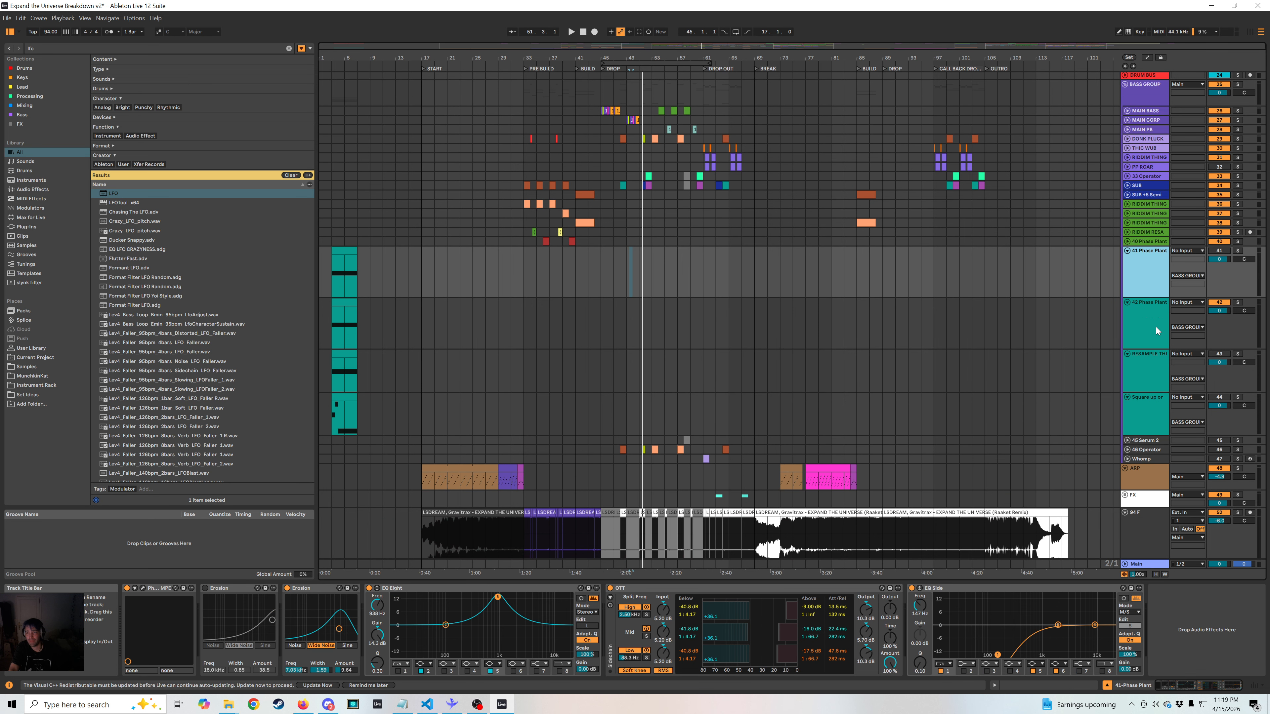
pyautogui.keyDown('shift'); pyautogui.click(1142, 398); pyautogui.keyUp('shift')
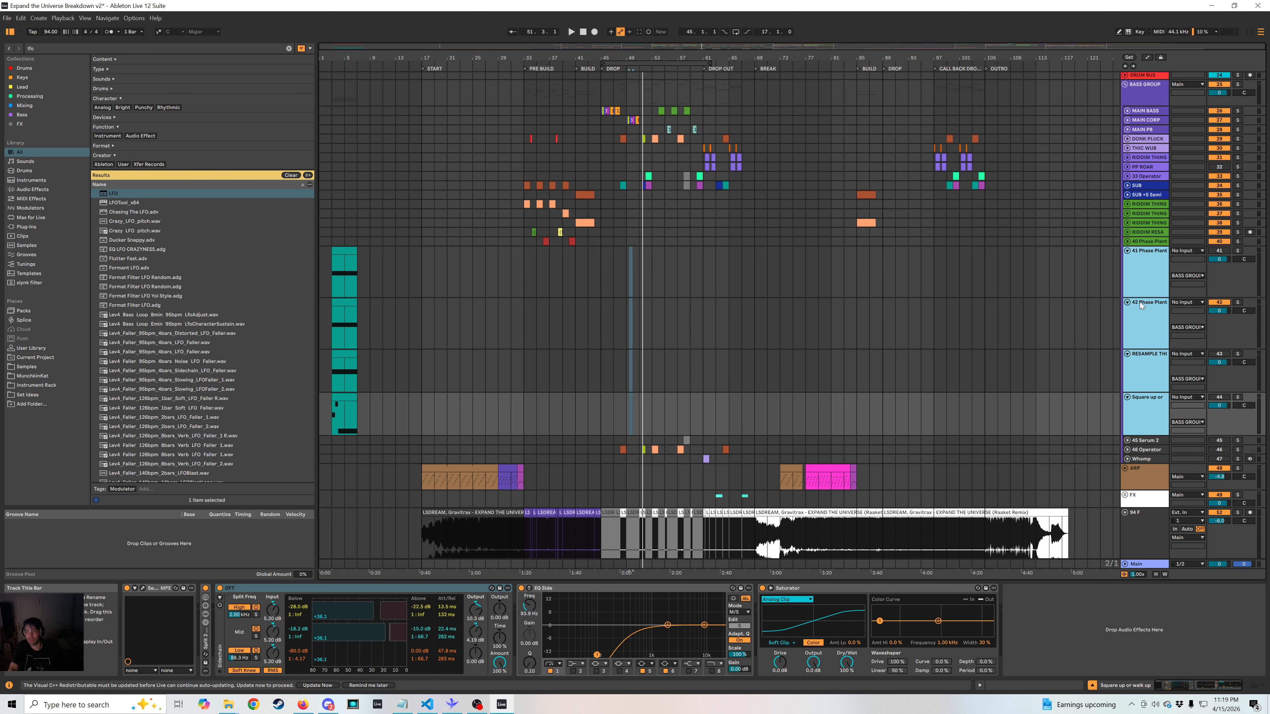
pyautogui.click(1126, 251)
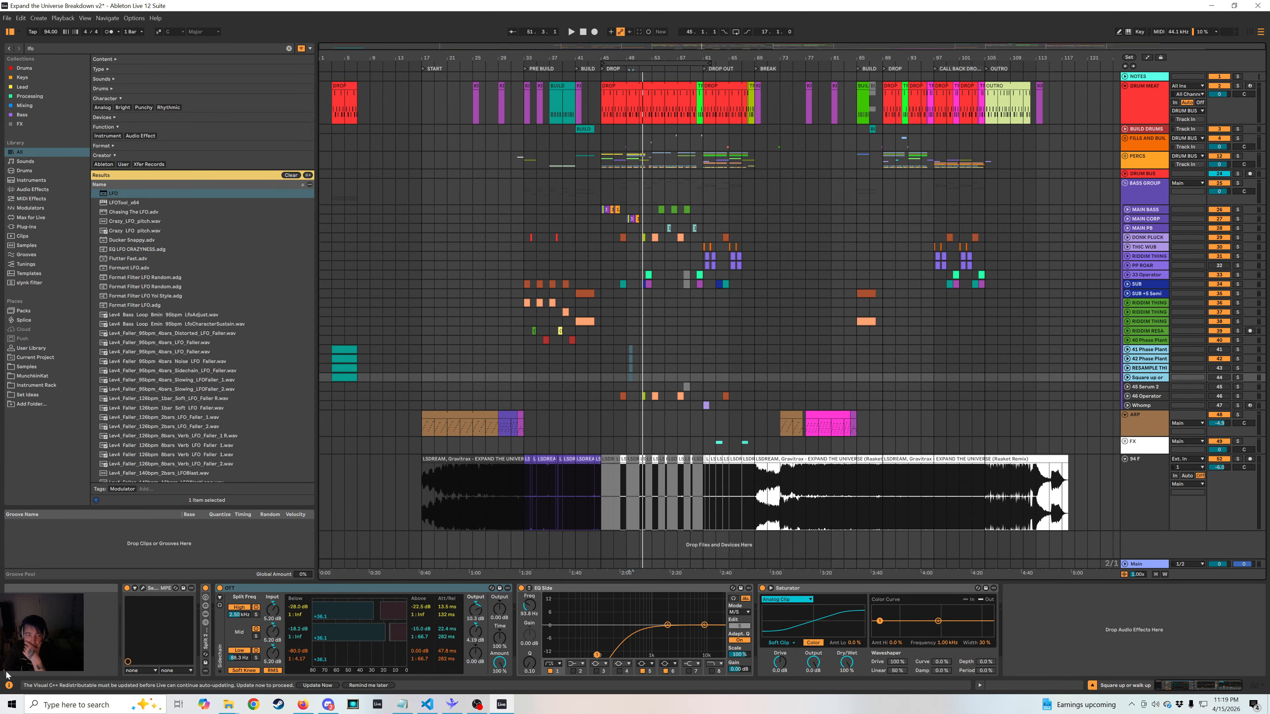
pyautogui.click(144, 591)
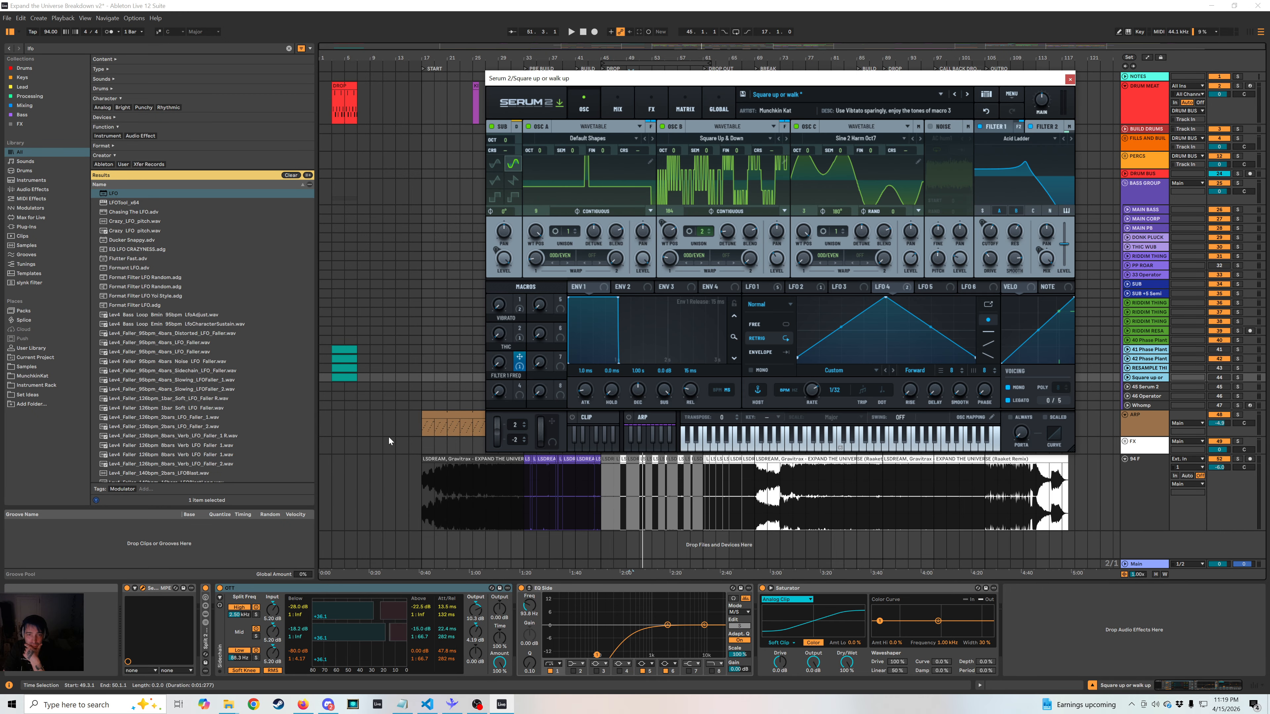
pyautogui.click(1069, 79)
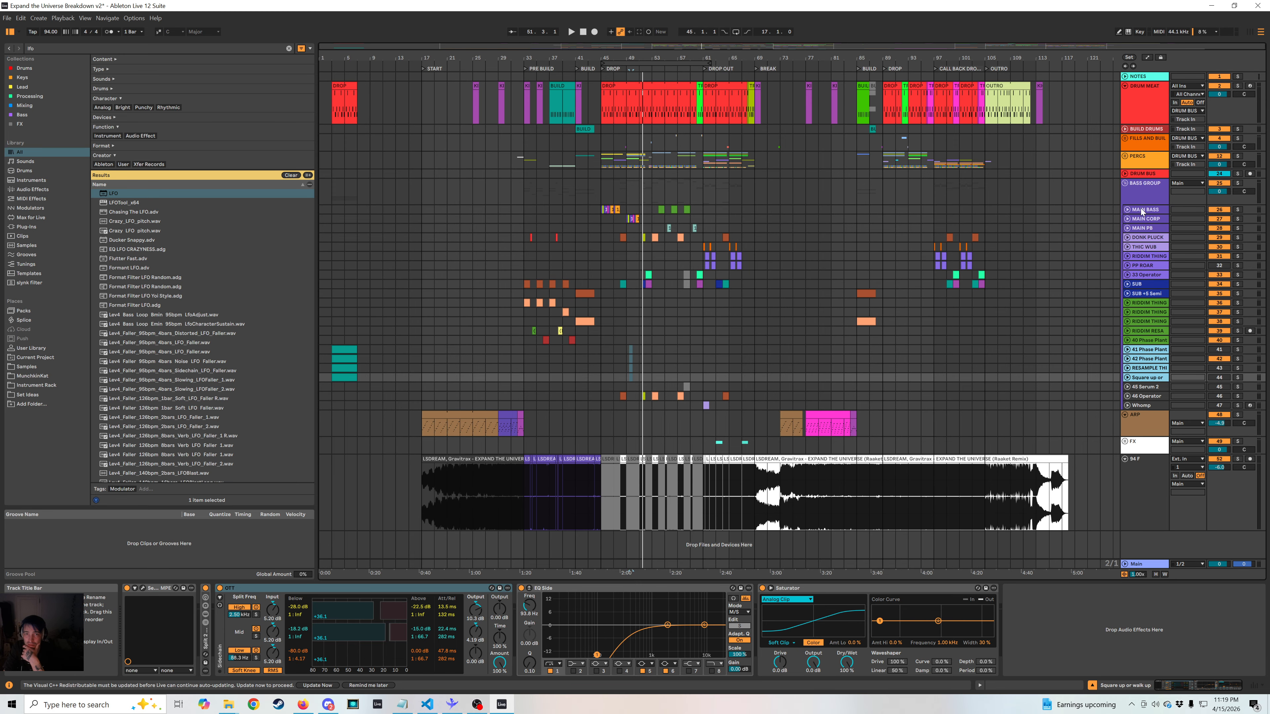
# Review MAIN BASS's Serum 2 patch across the oscillator, mixer, effects and modulation matrix pages, closing the plugin window when finished.
pyautogui.click(1141, 210)
pyautogui.click(144, 588)
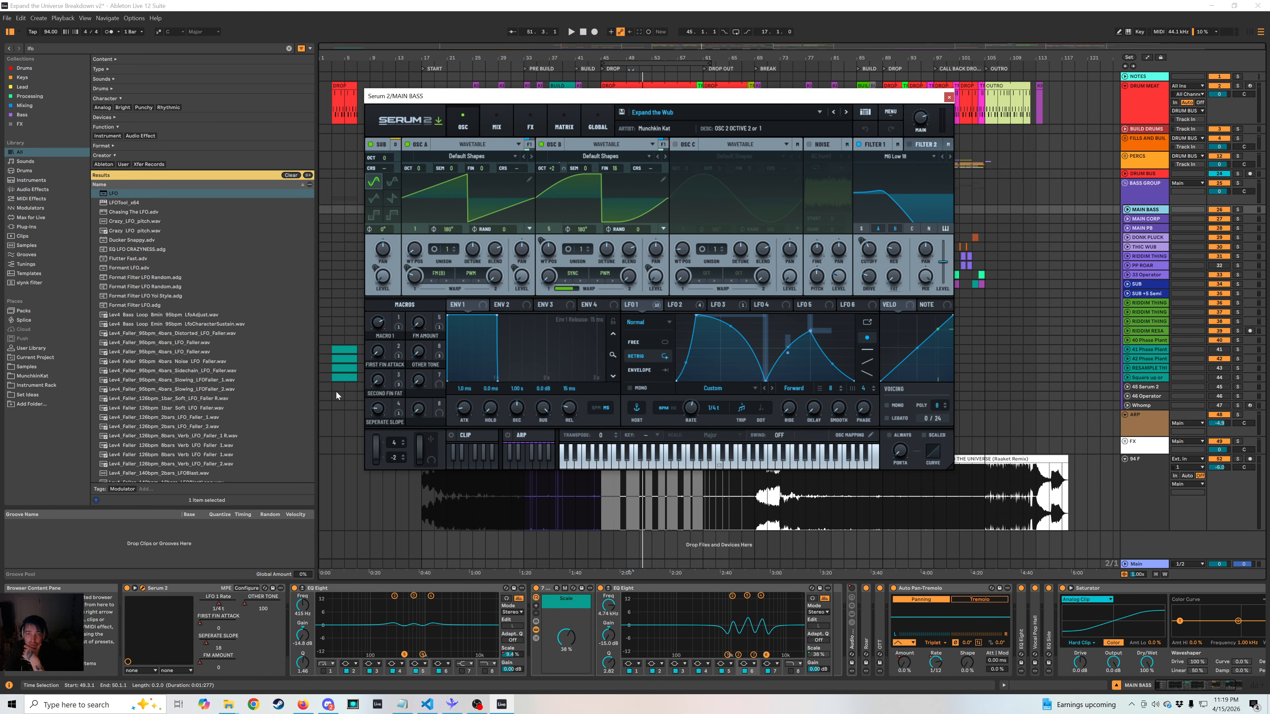
pyautogui.click(496, 125)
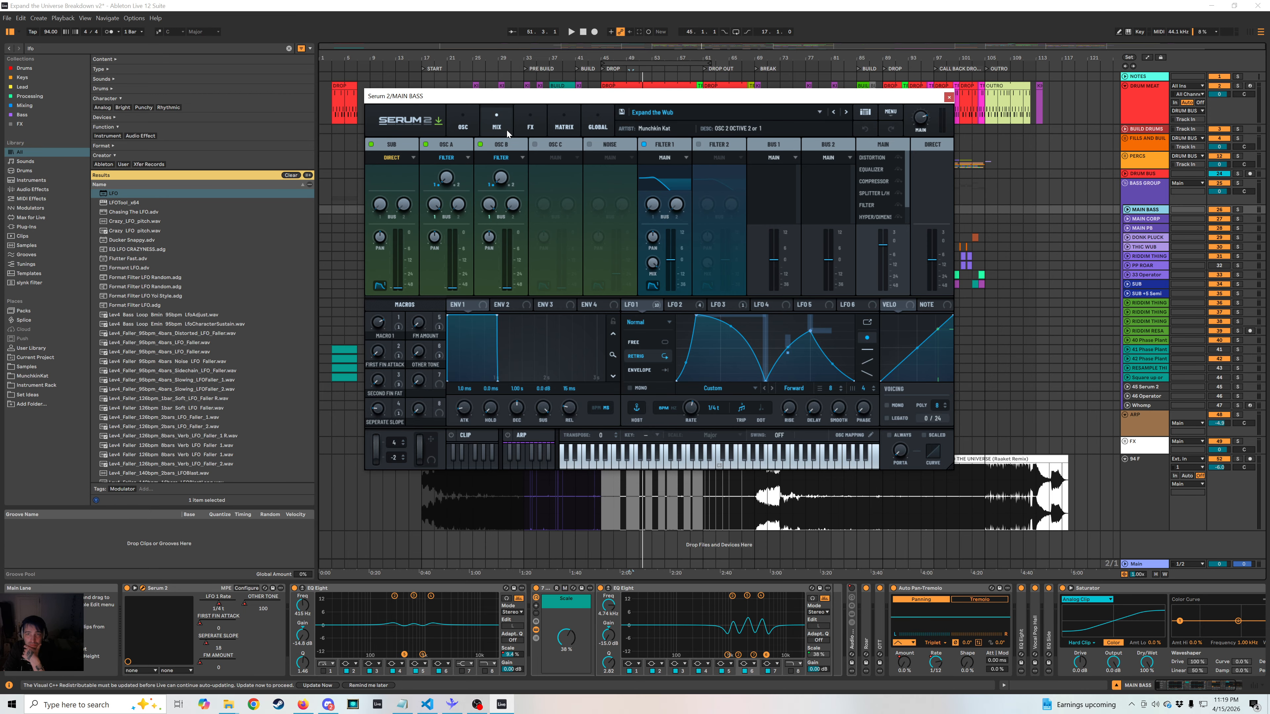
pyautogui.click(530, 125)
pyautogui.click(564, 125)
pyautogui.click(531, 125)
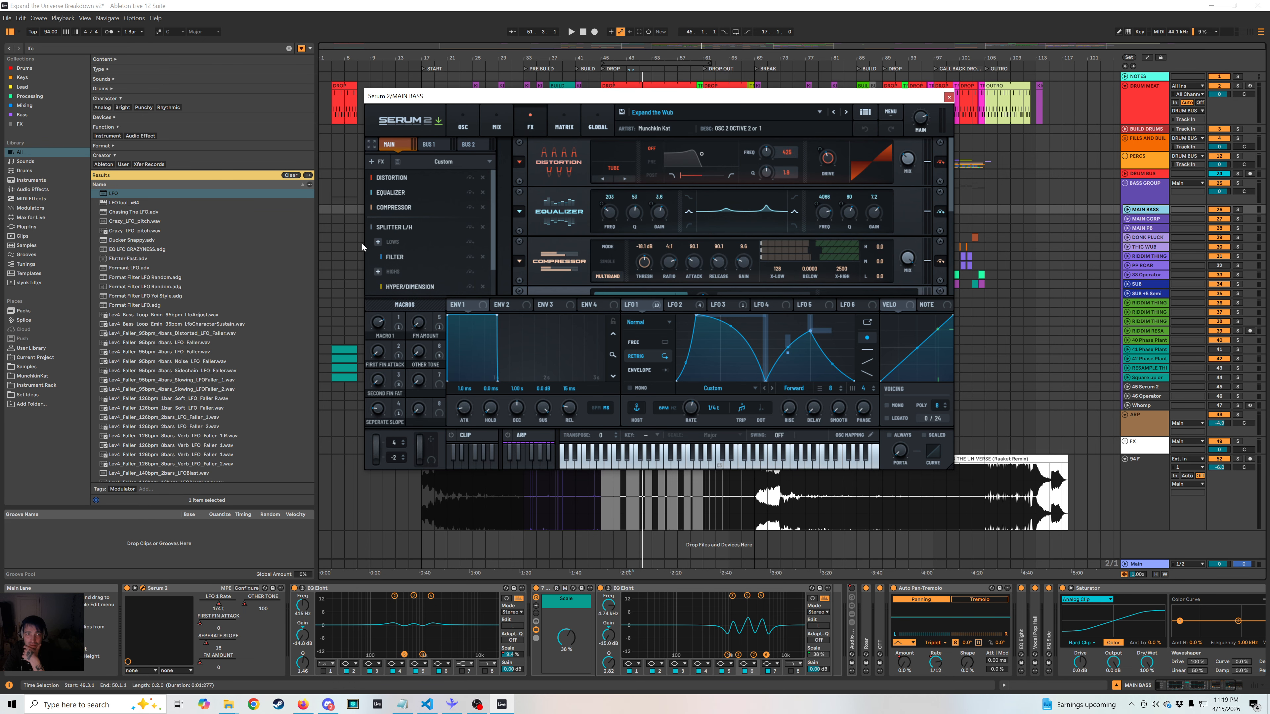
pyautogui.scroll(-2, 471, 273)
pyautogui.scroll(2, 471, 270)
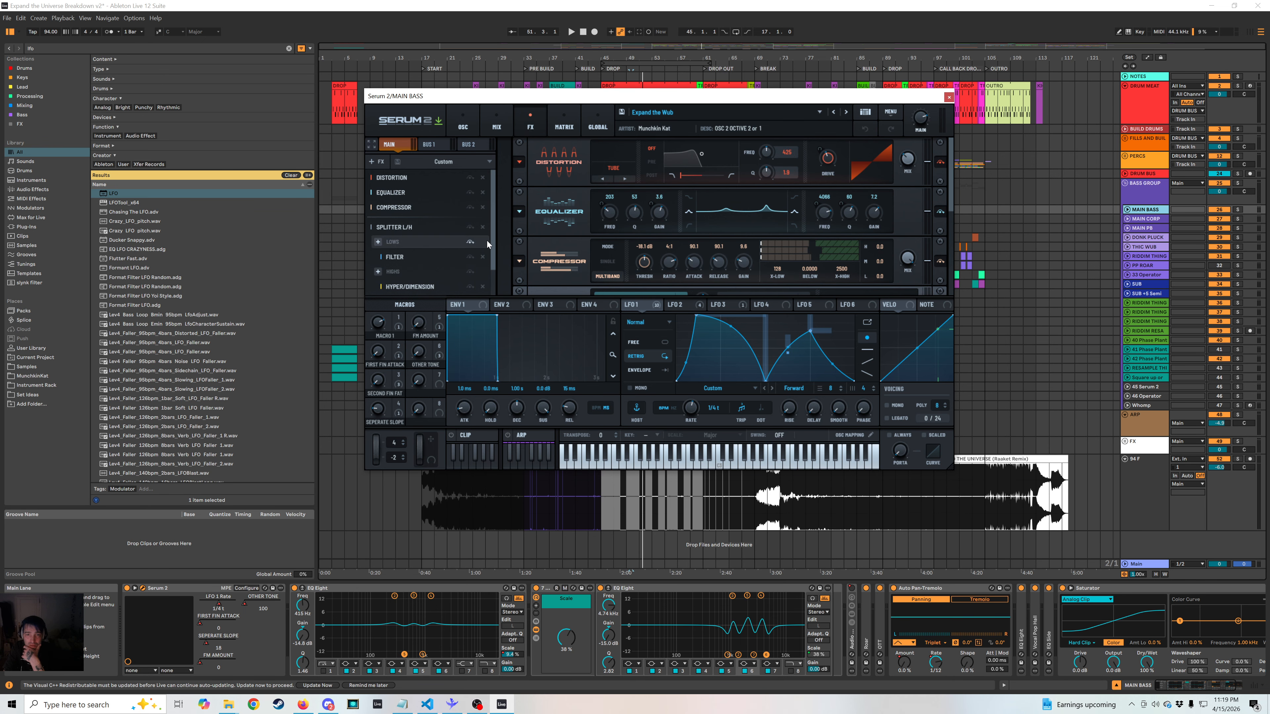
pyautogui.click(564, 123)
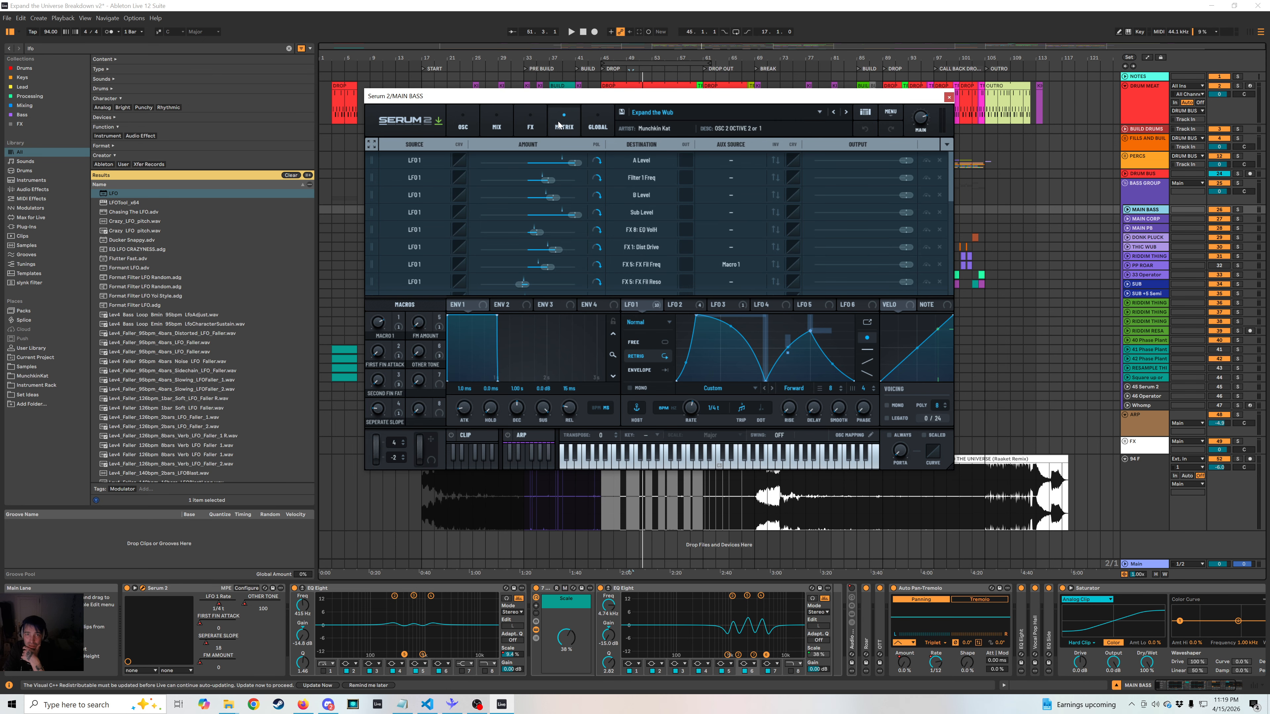
pyautogui.scroll(-6, 538, 249)
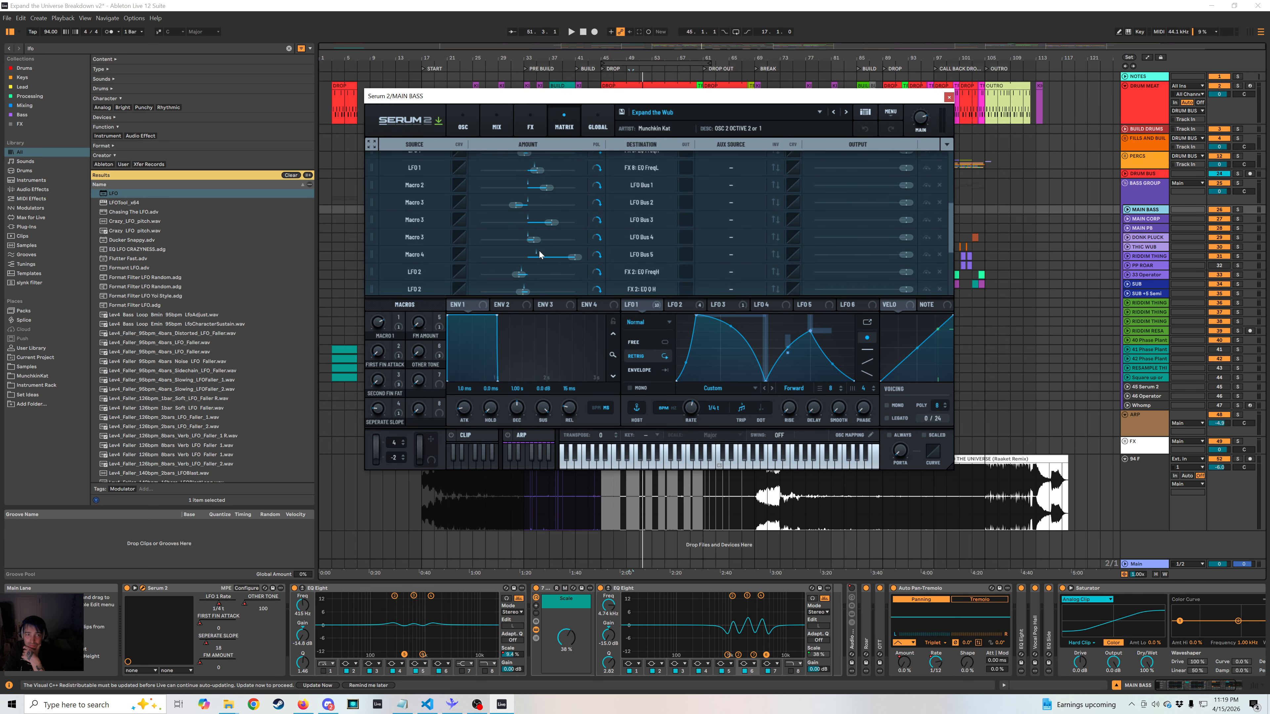
pyautogui.click(949, 97)
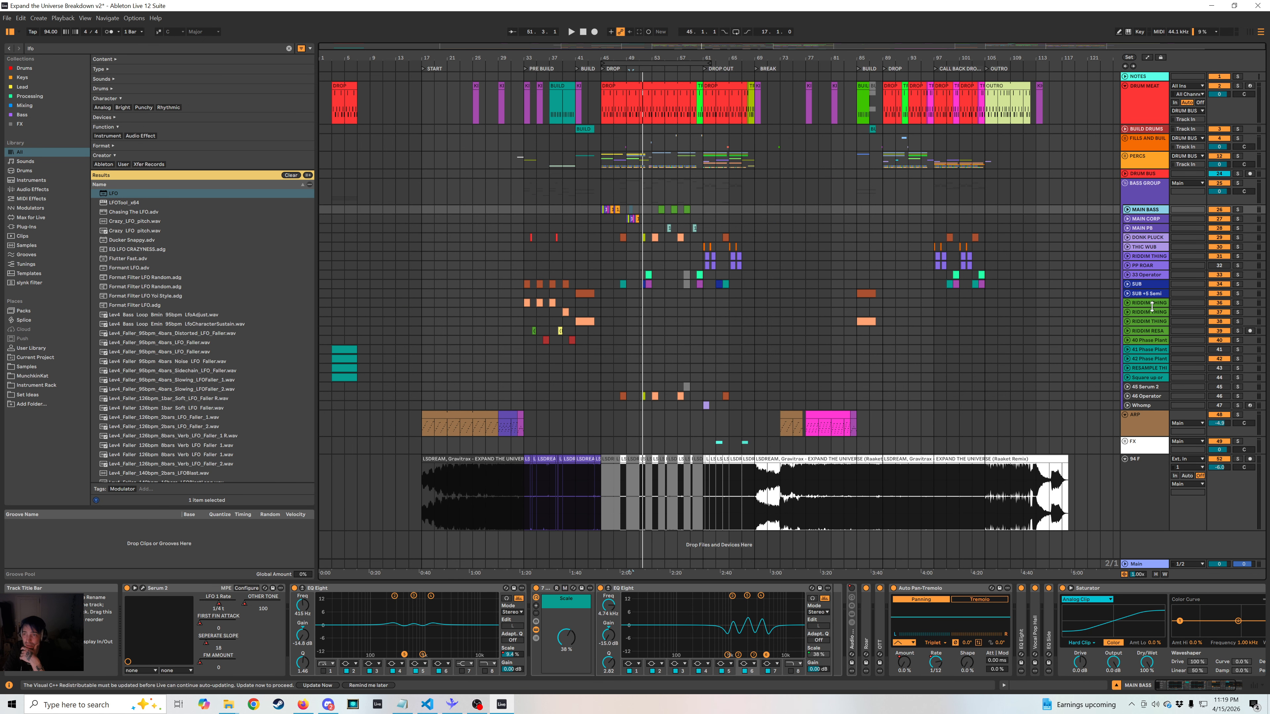
# Inspect the device chains of the green bass tracks from RIDDIM THING through RIDDIM RESAMPLE to 40-Phase Plant.
pyautogui.click(1140, 306)
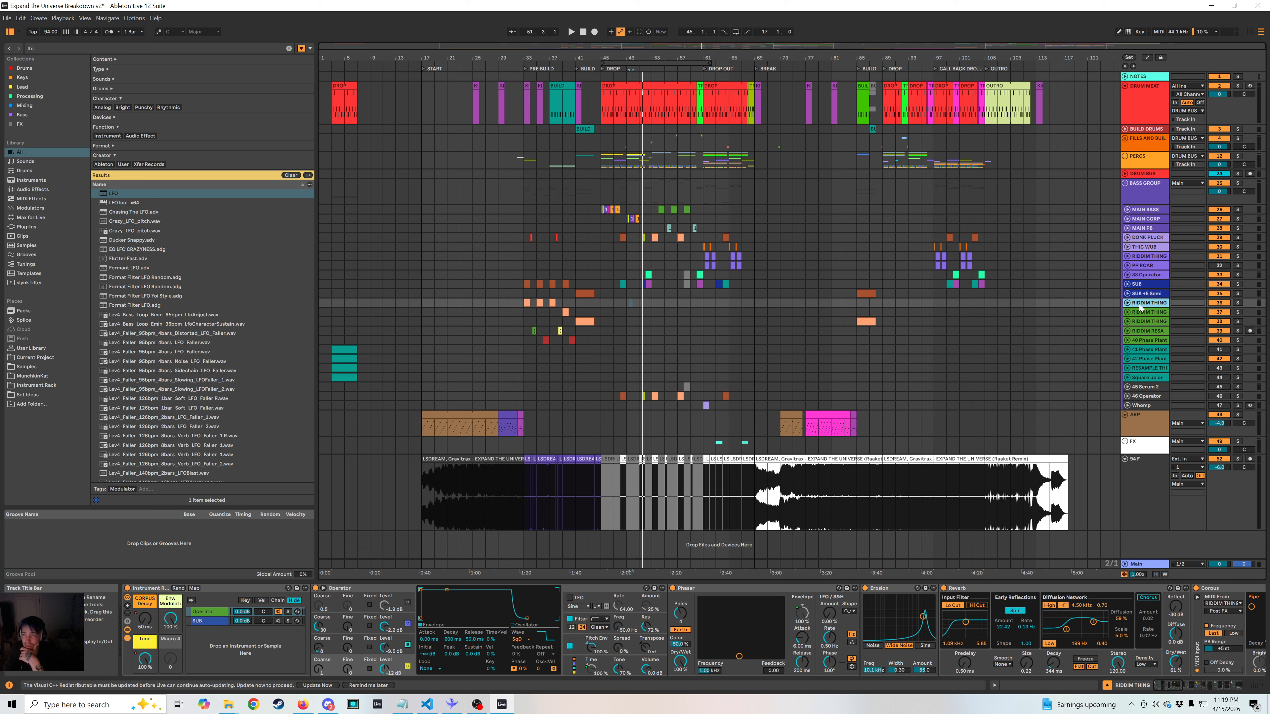
pyautogui.click(1140, 322)
pyautogui.click(1140, 340)
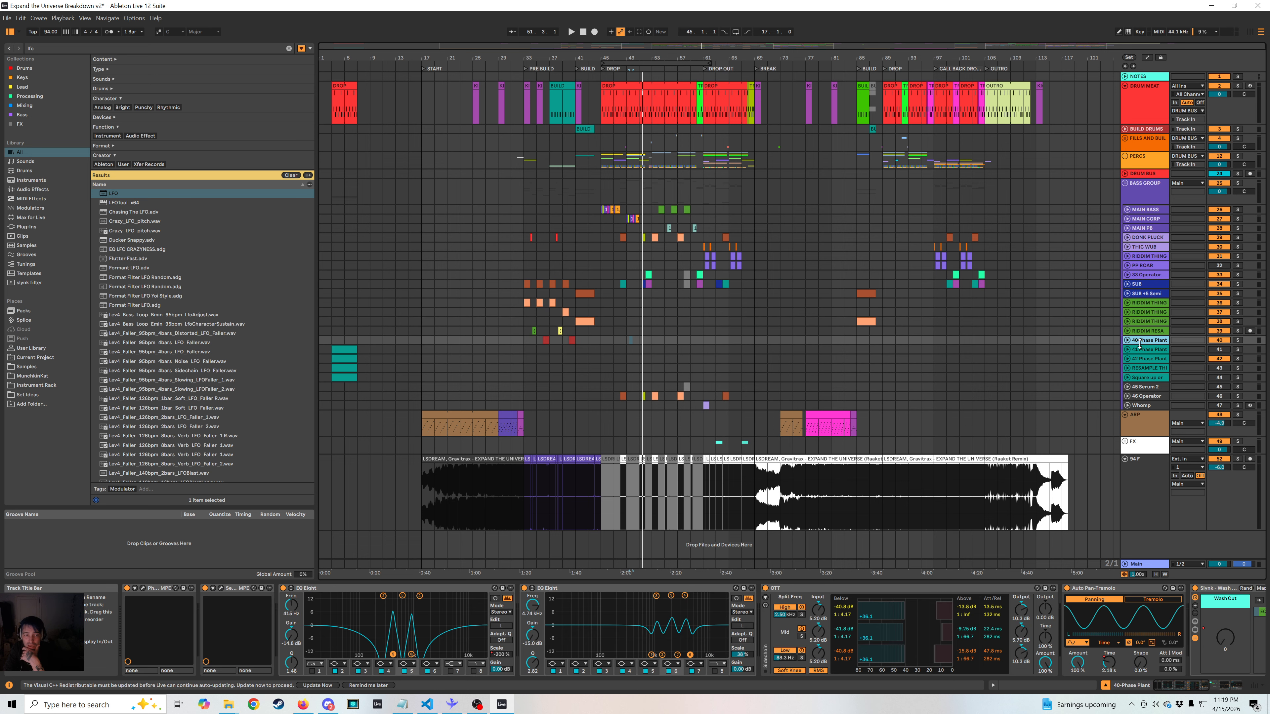
pyautogui.click(1140, 331)
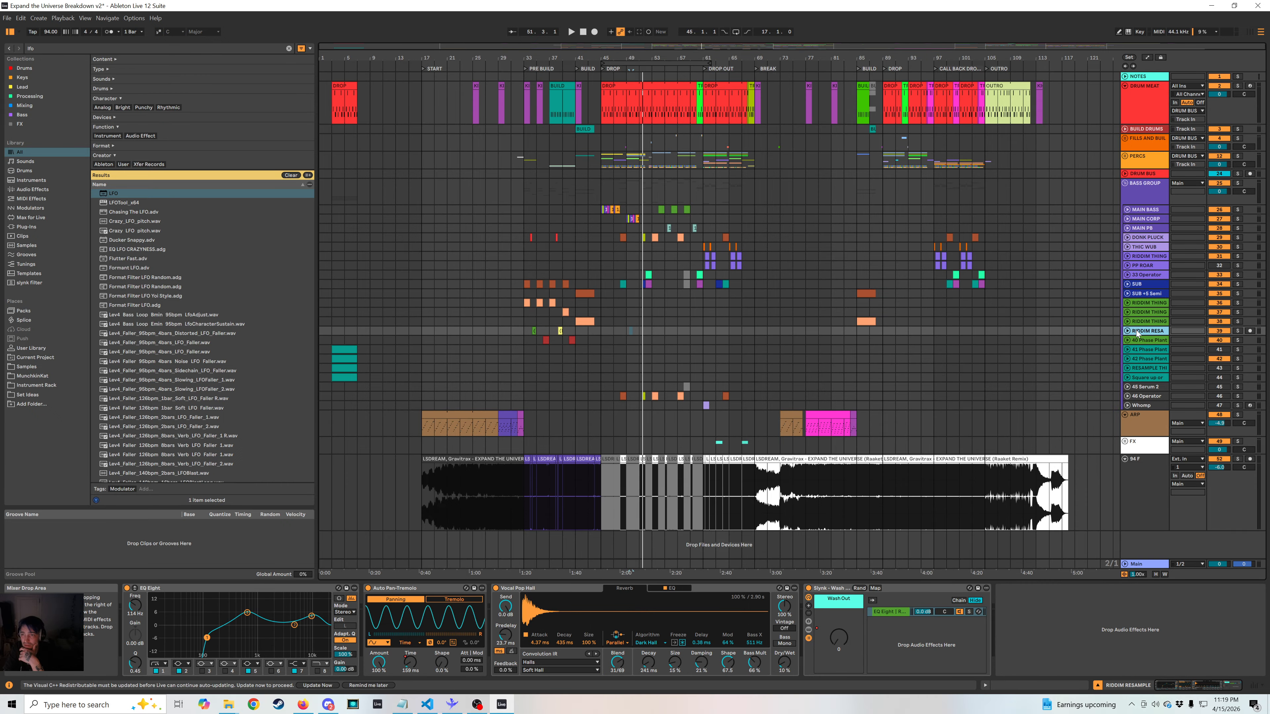
pyautogui.click(1150, 340)
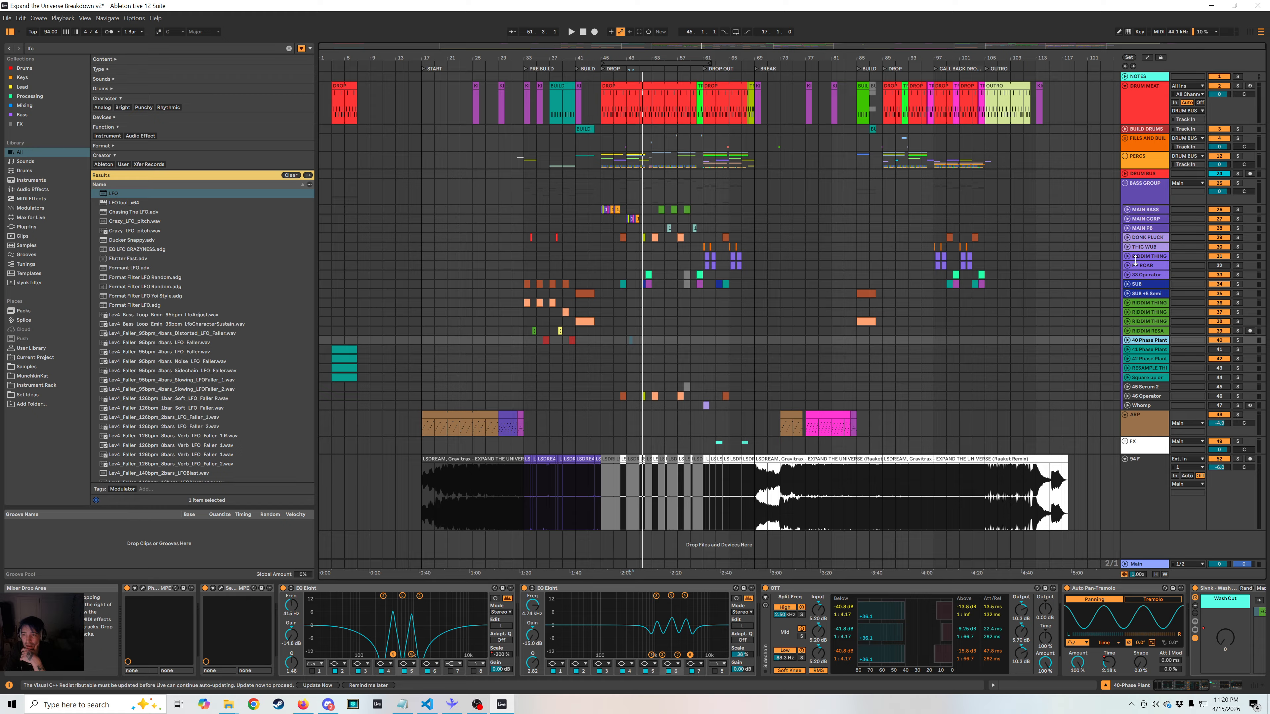
# Compare the device chains of MAIN PB, 33-Operator, PP ROAR, SUB and the purple RIDDIM THING track.
pyautogui.click(1138, 229)
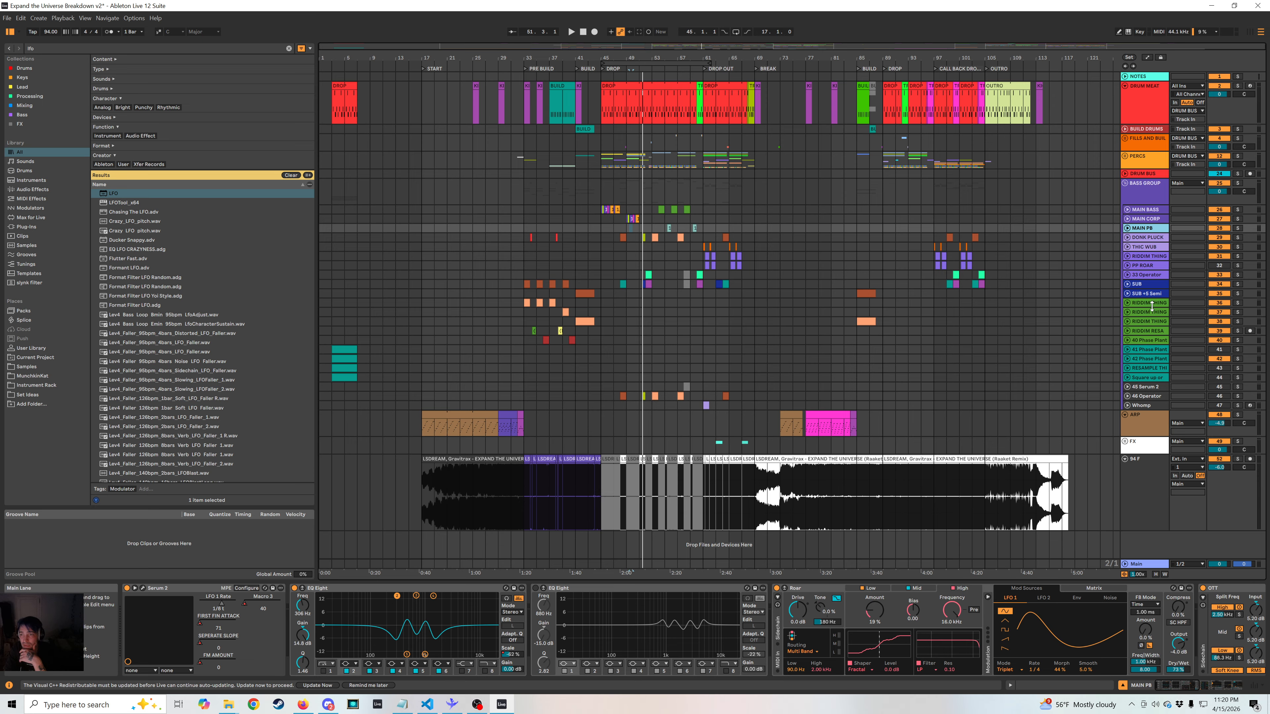
pyautogui.click(1141, 276)
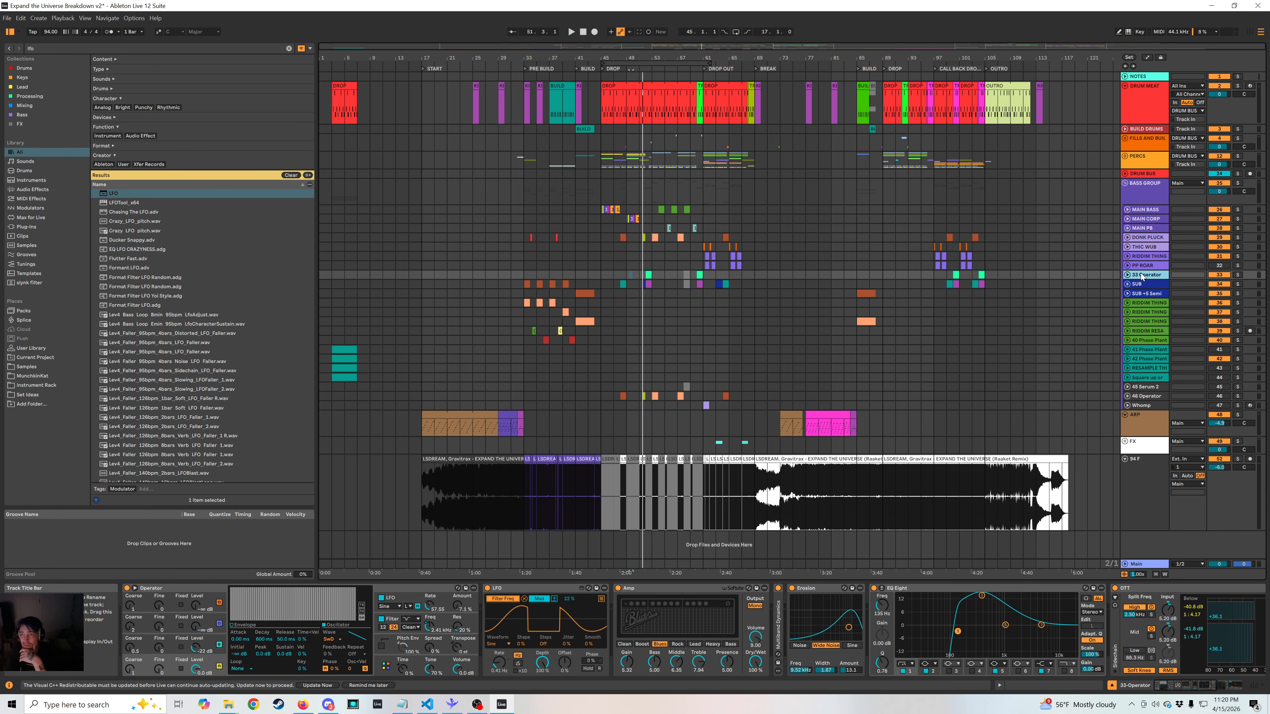
pyautogui.click(1145, 268)
pyautogui.click(1150, 284)
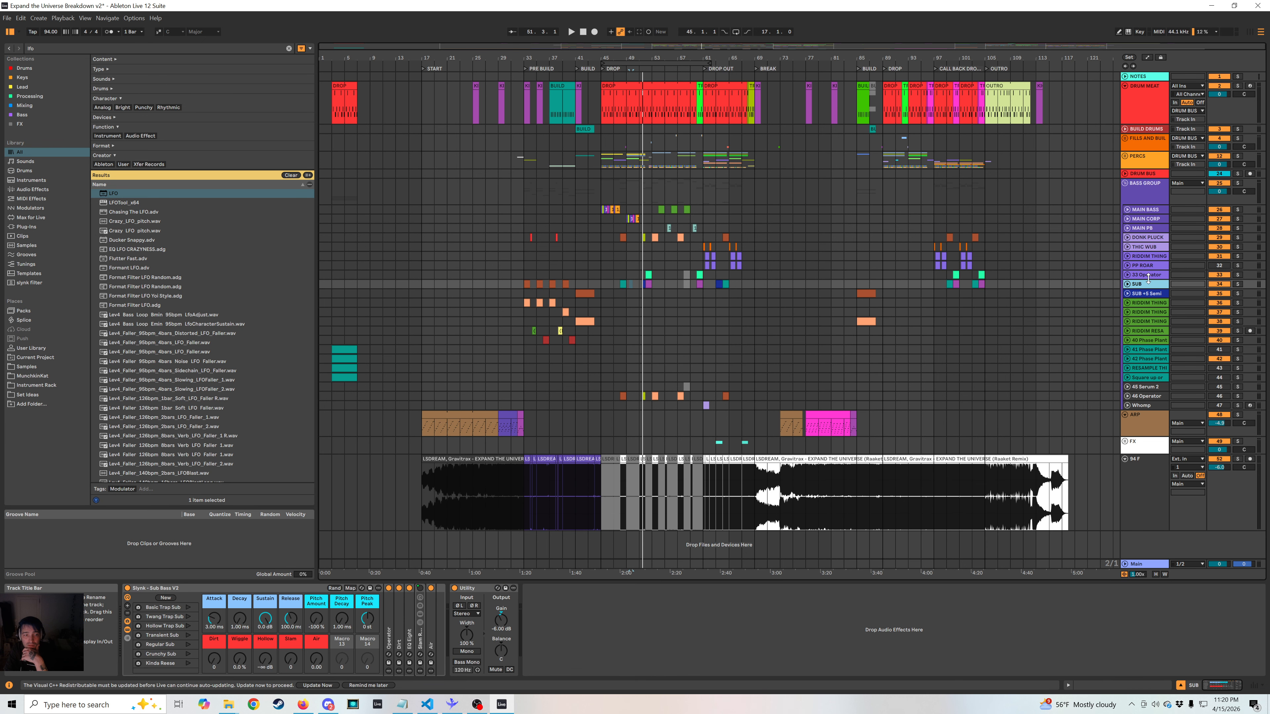
pyautogui.click(1146, 266)
pyautogui.click(1148, 257)
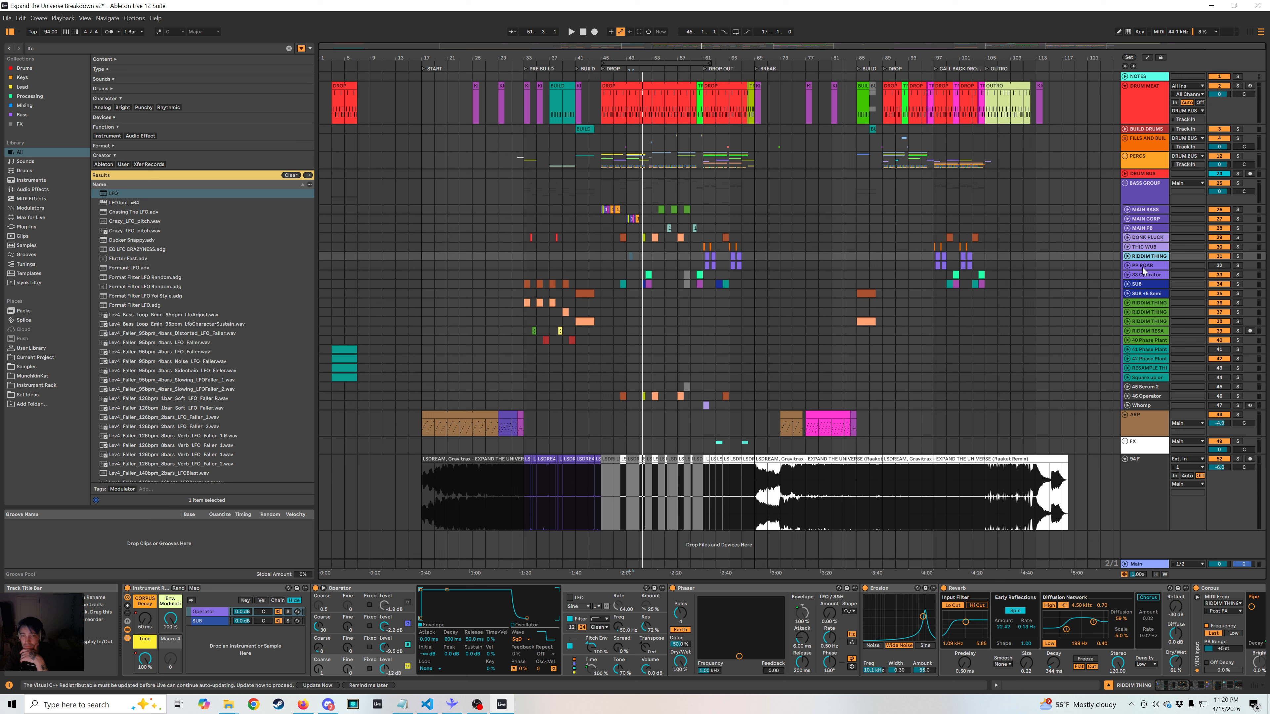
# Play the drop from the DONK PLUCK clip at bar 53 and the SUB clip near bar 60, ending on PP ROAR's devices.
pyautogui.click(660, 210)
pyautogui.click(643, 238)
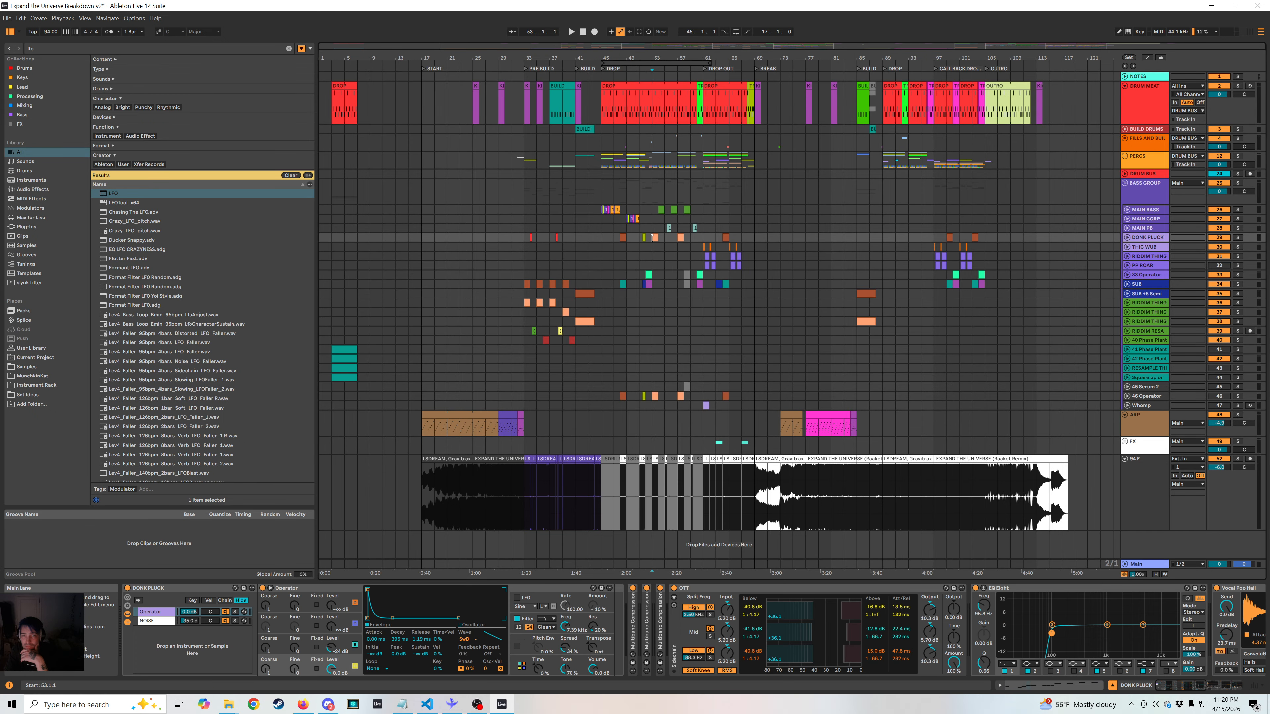
pyautogui.press('space')
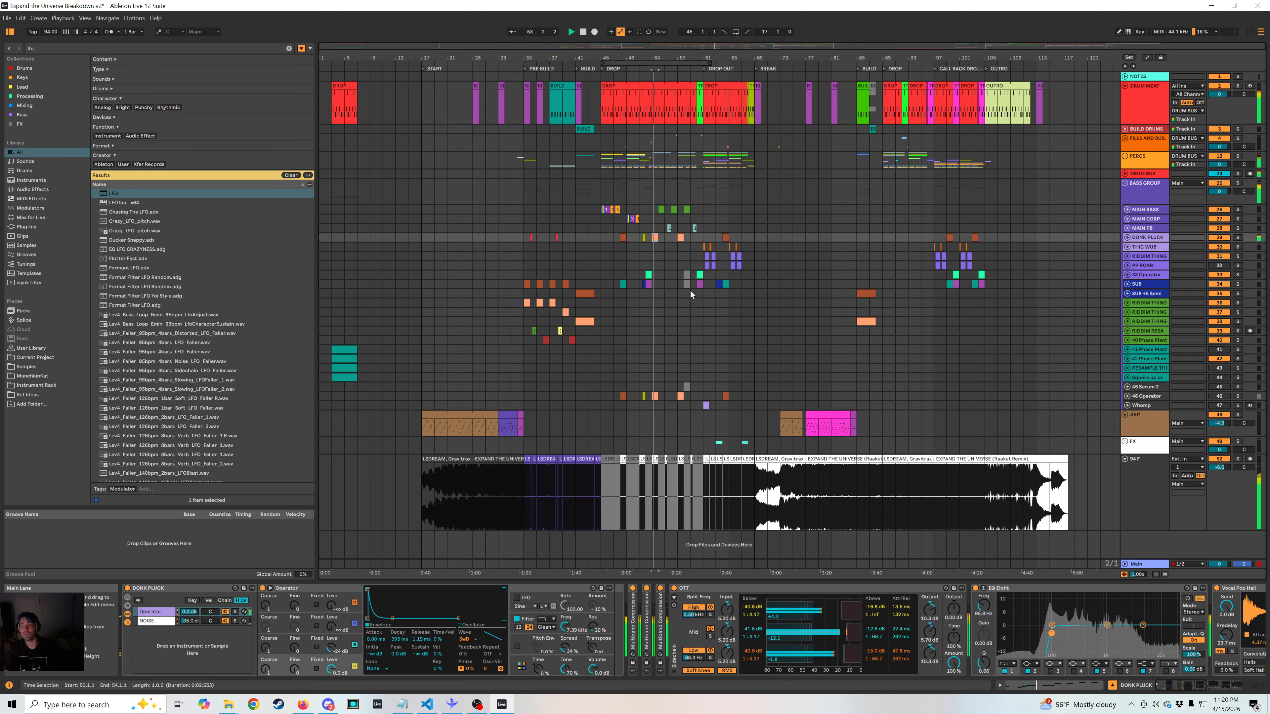
pyautogui.click(699, 283)
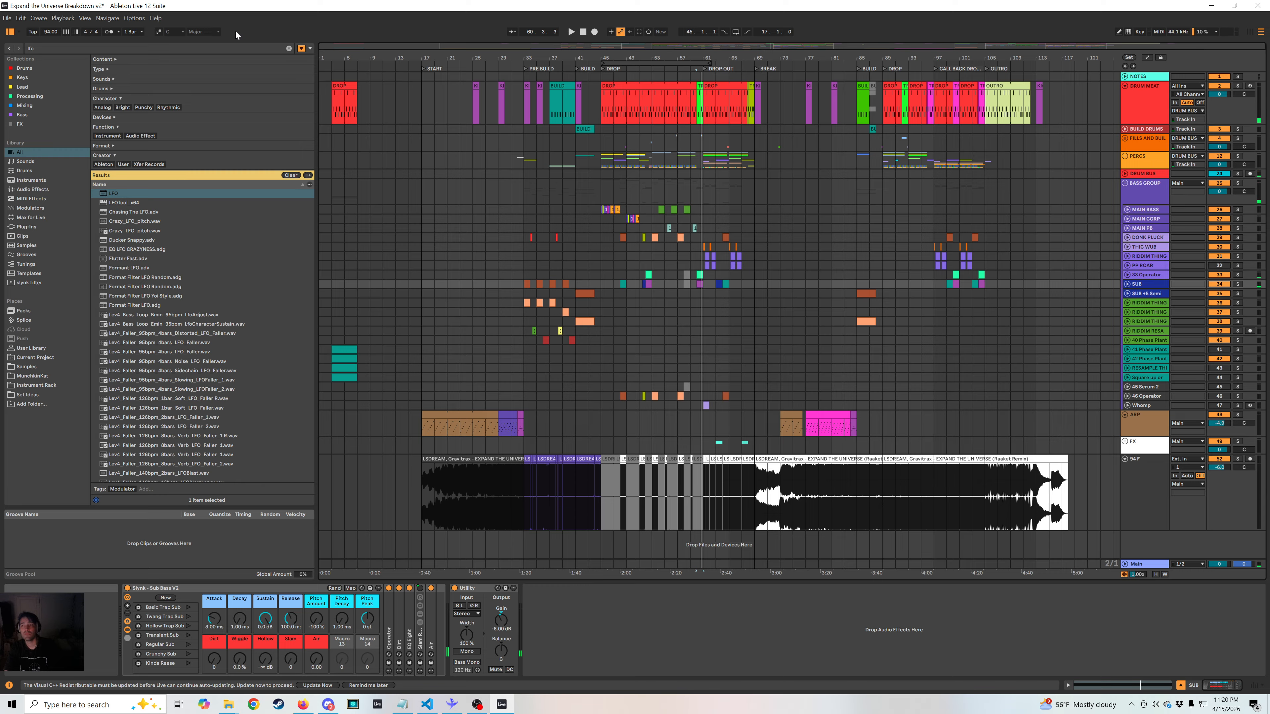
pyautogui.click(1141, 265)
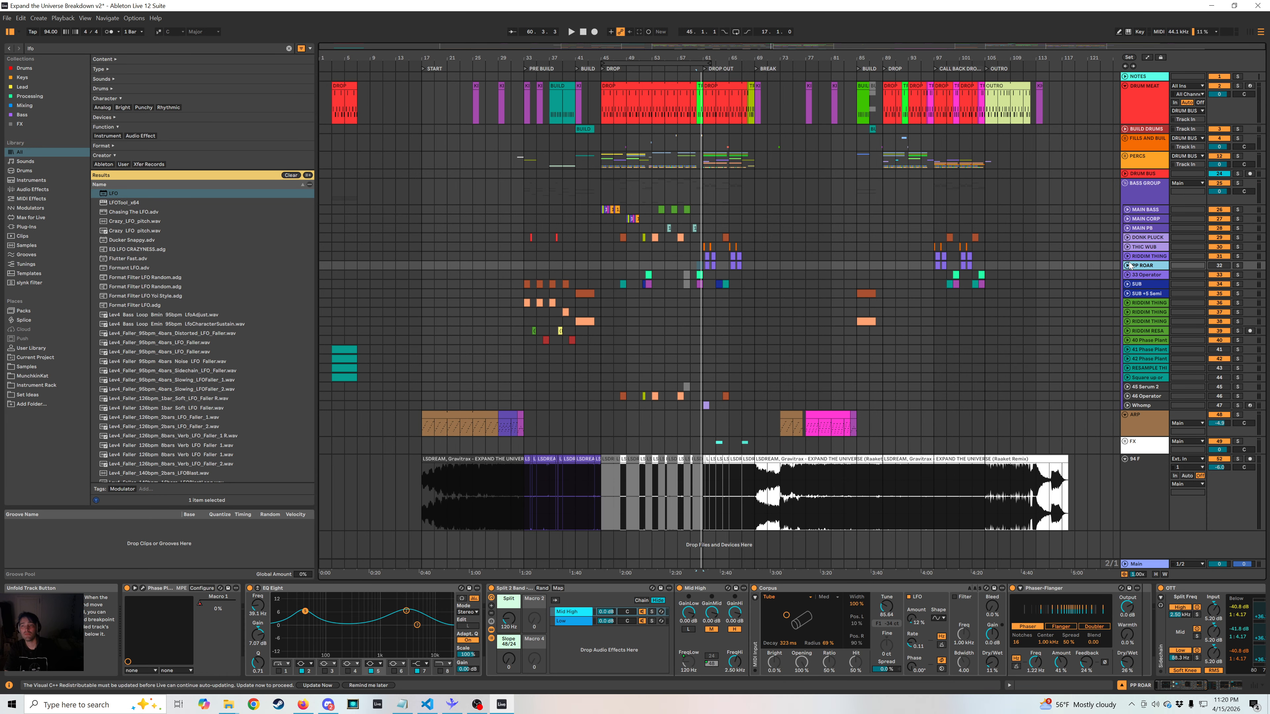
# Open the recent set Krispy Cream v2 without saving the changes to Expand the Universe Breakdown v2.
pyautogui.click(7, 18)
pyautogui.moveTo(50, 50)
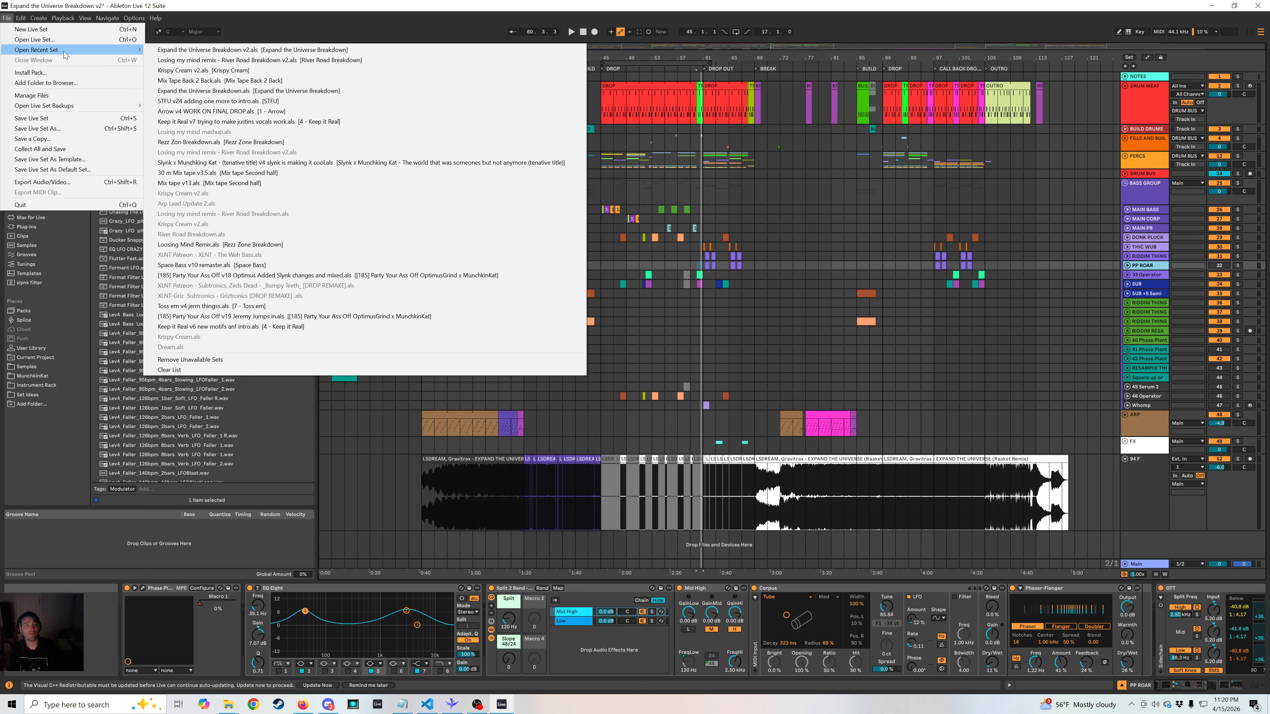
pyautogui.click(229, 70)
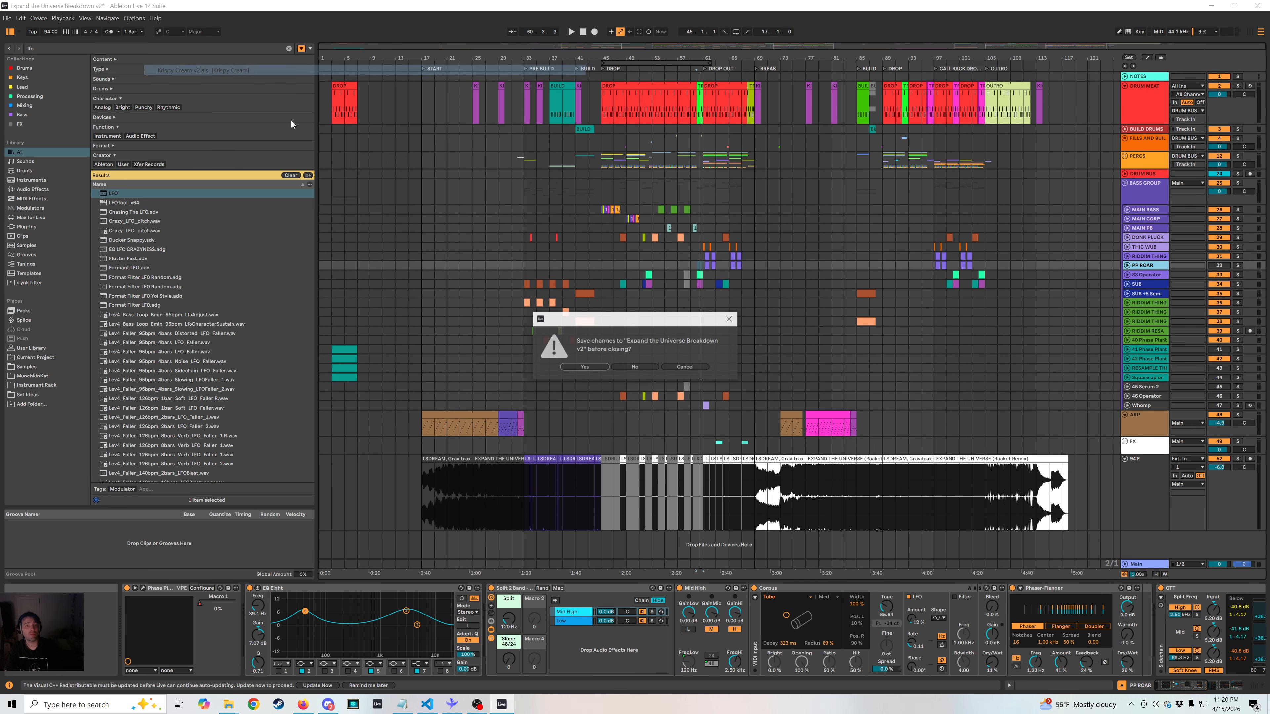
pyautogui.click(618, 367)
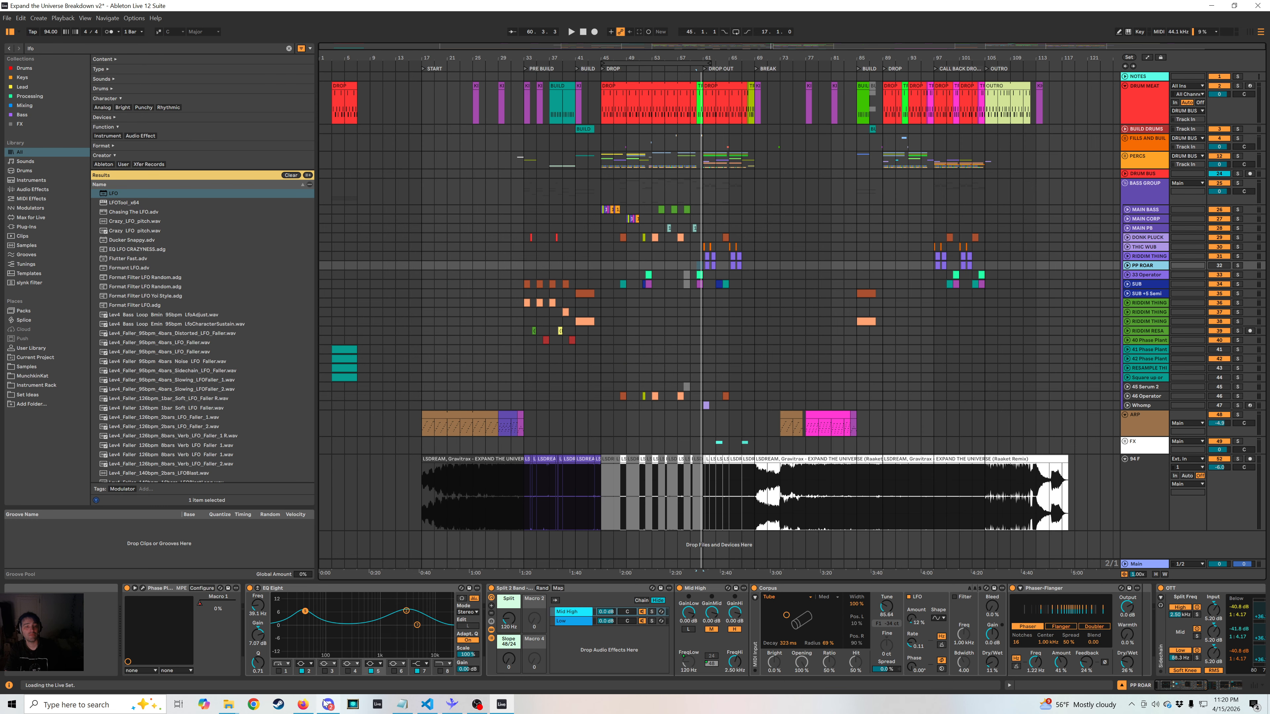
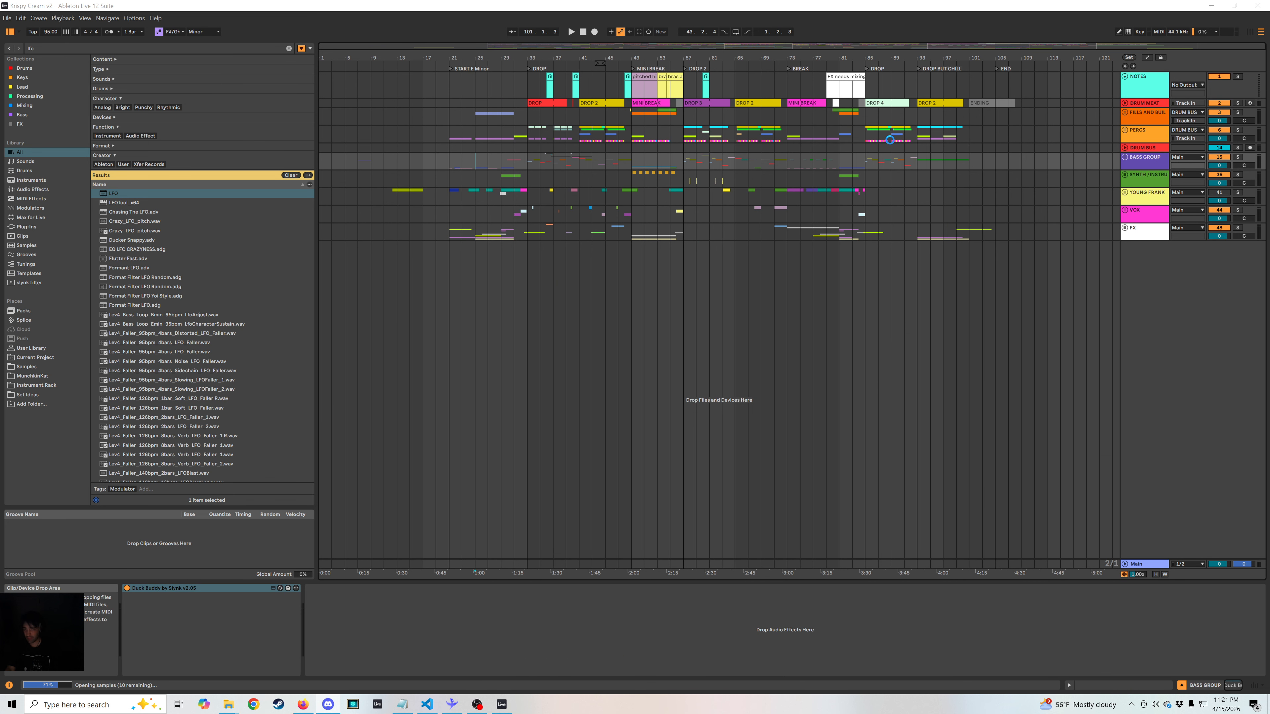
# Unfold the BASS GROUP and audition the LOGZEE WUB, MACHINE GUN and STACCATO clips in DROP 2.
pyautogui.click(1124, 157)
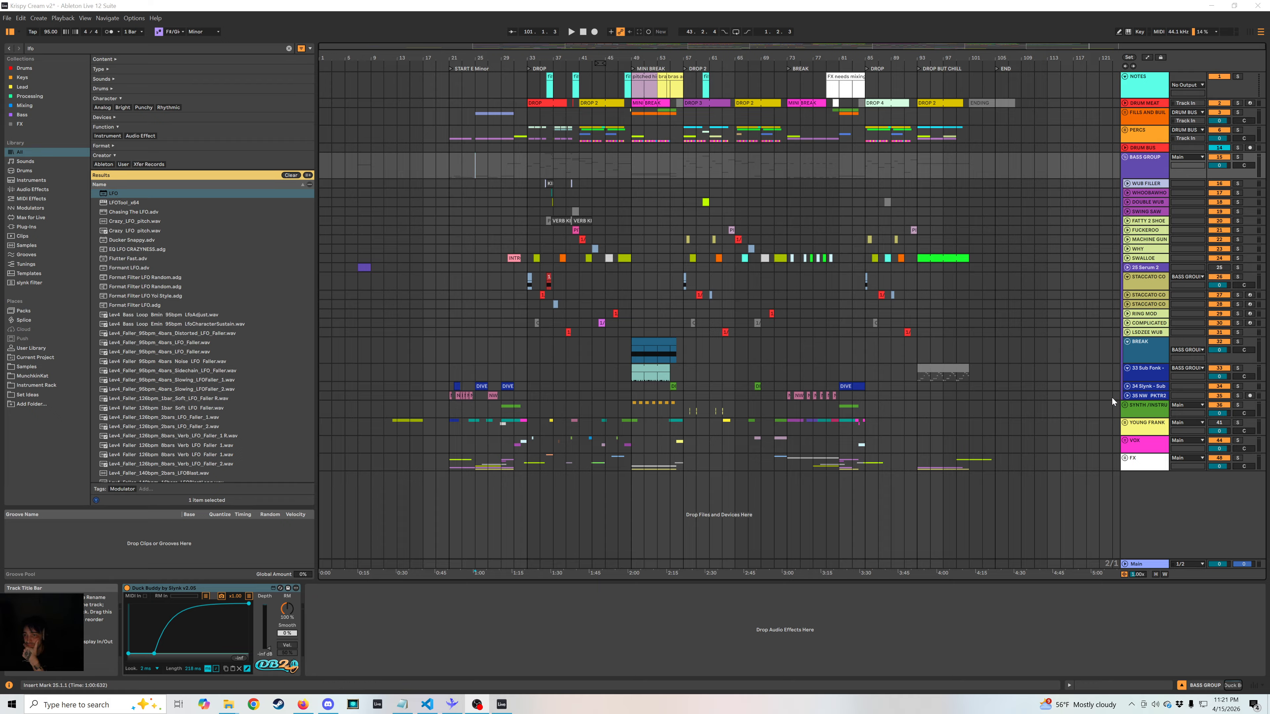
pyautogui.click(724, 328)
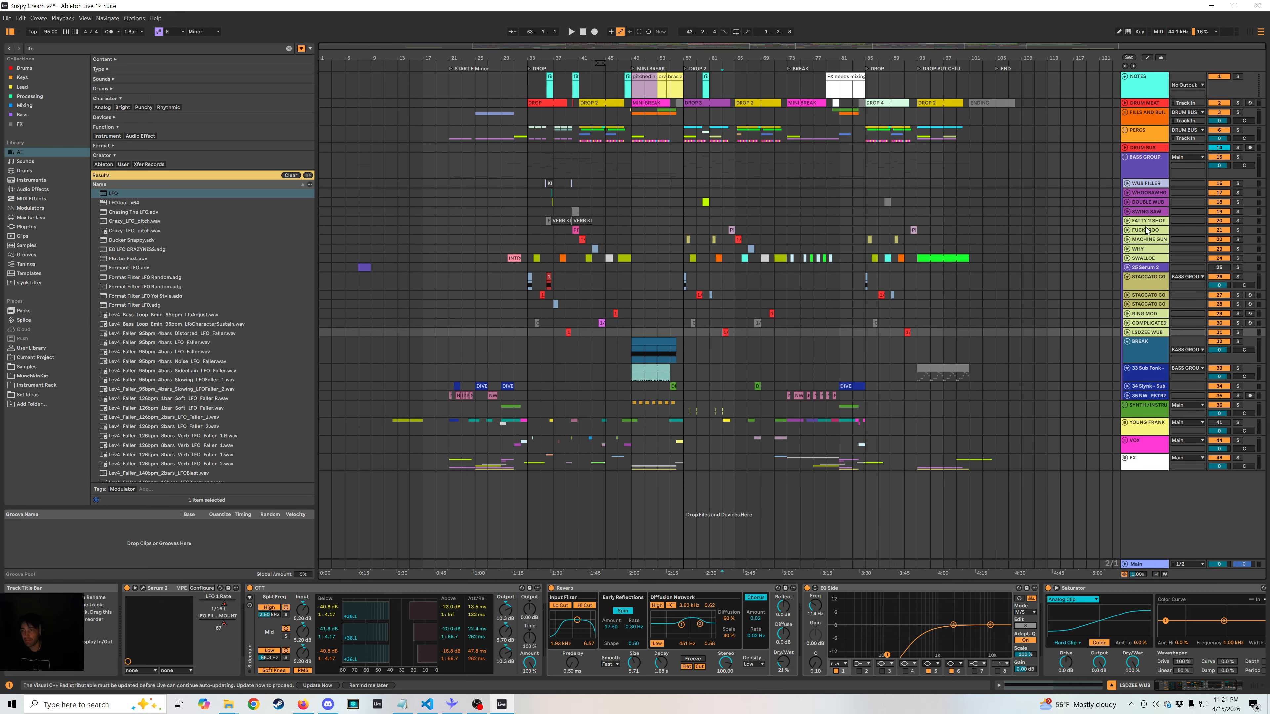
pyautogui.click(714, 239)
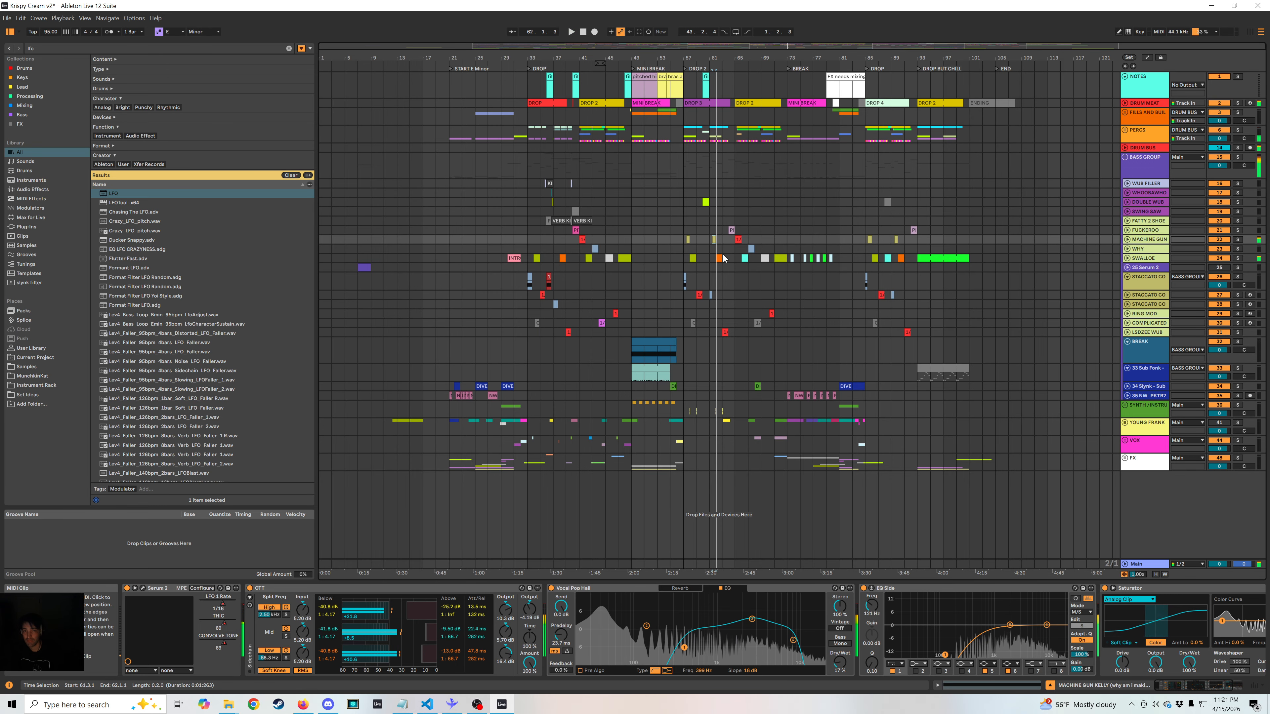
pyautogui.click(700, 292)
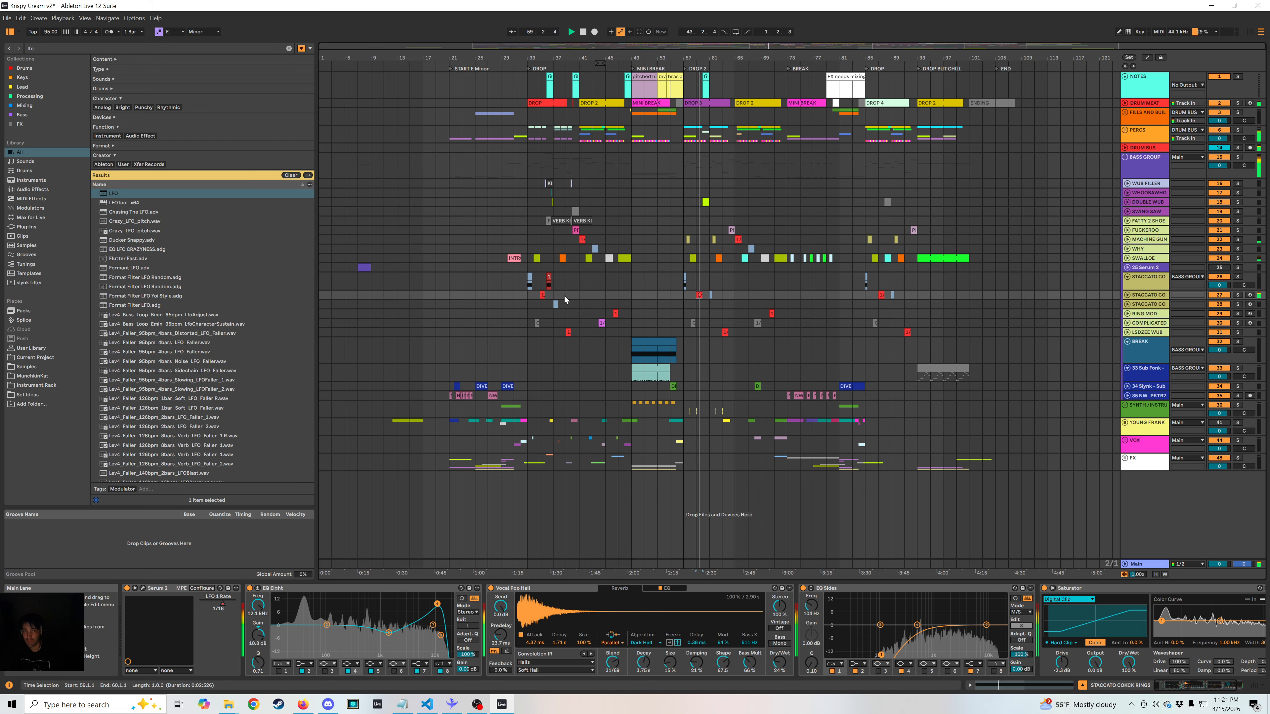
# Audition the two red STACCATO clips in the first DROP section, restarting playback from each.
pyautogui.click(542, 291)
pyautogui.press('space')
pyautogui.press('space')
pyautogui.click(548, 276)
pyautogui.press('space')
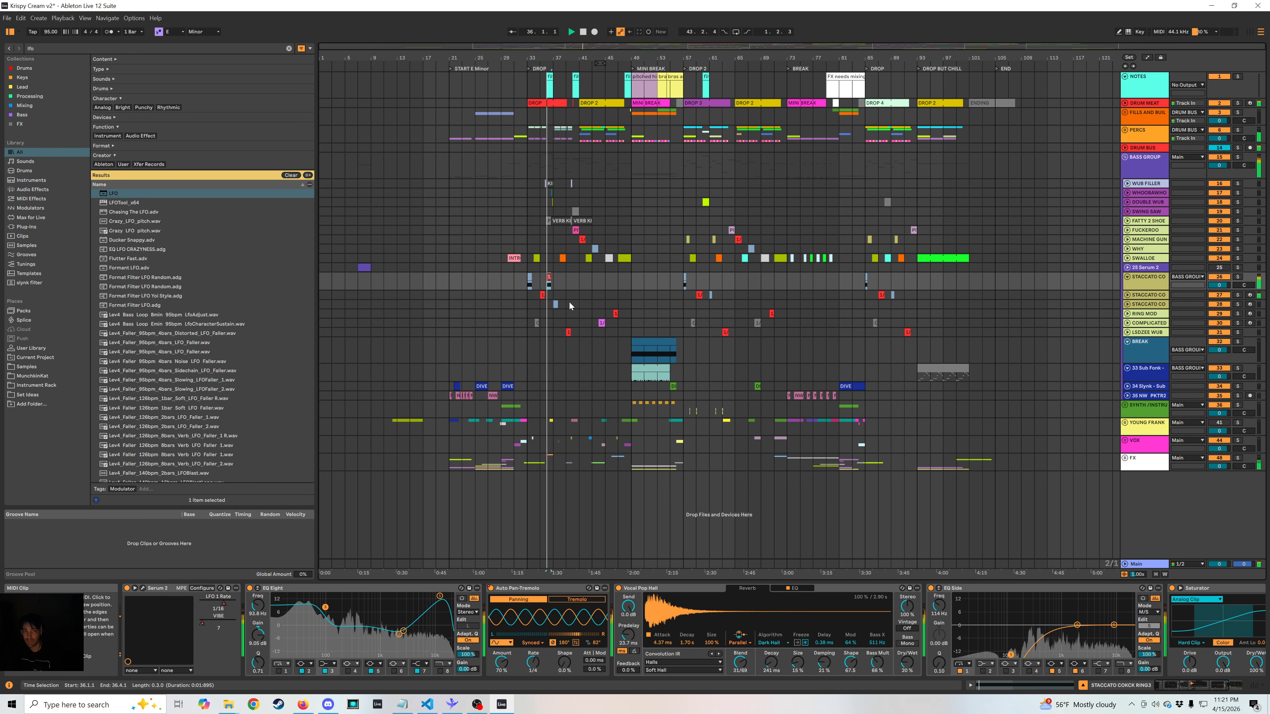
# Audition the LOGZEE WUB, COMPLICATED FILTER BITCH and RING MOD clips between bars 39 and 46, stopping playback at the end.
pyautogui.click(568, 332)
pyautogui.press('space')
pyautogui.press('space')
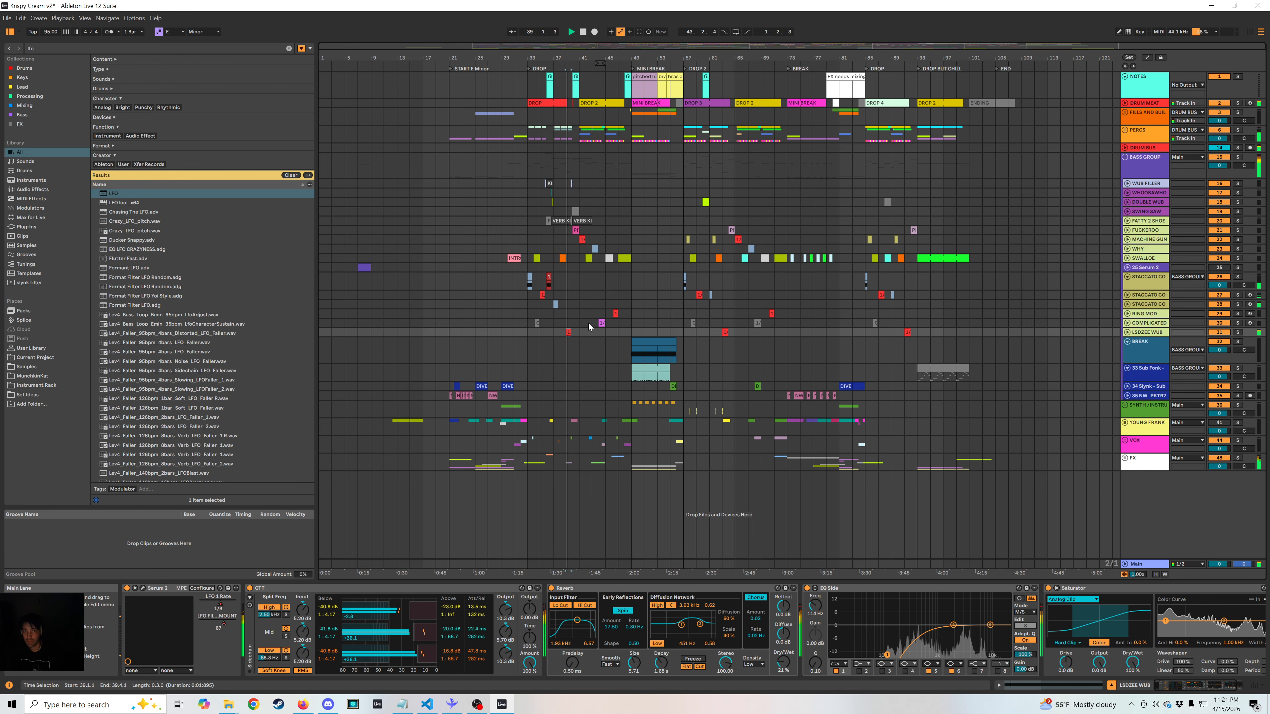
pyautogui.click(603, 323)
pyautogui.press('space')
pyautogui.press('space')
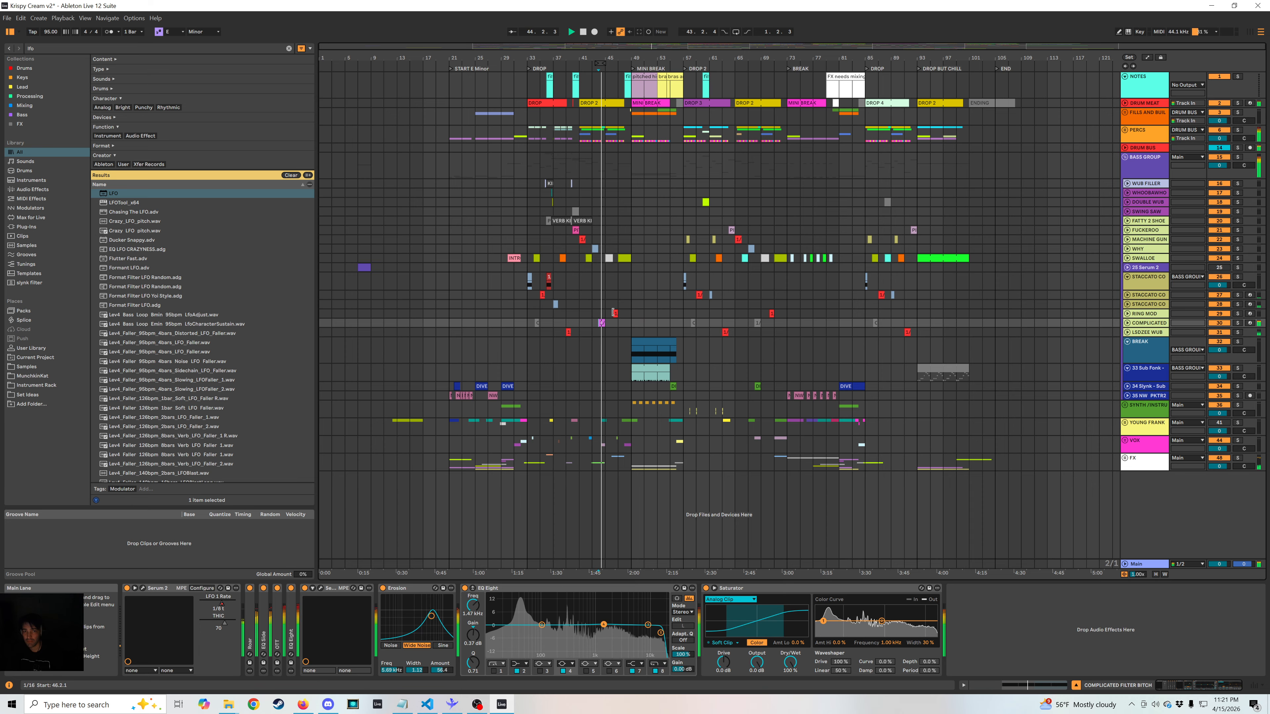
pyautogui.click(614, 313)
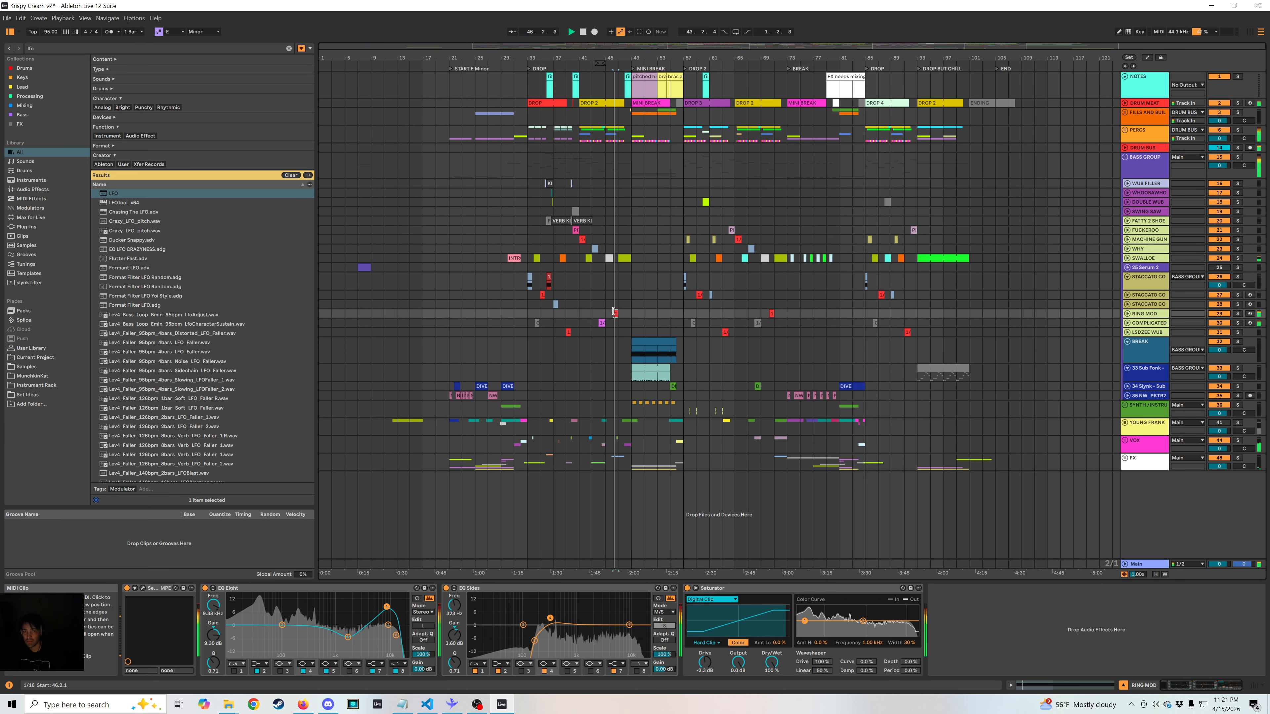
pyautogui.press('space')
pyautogui.press('space')
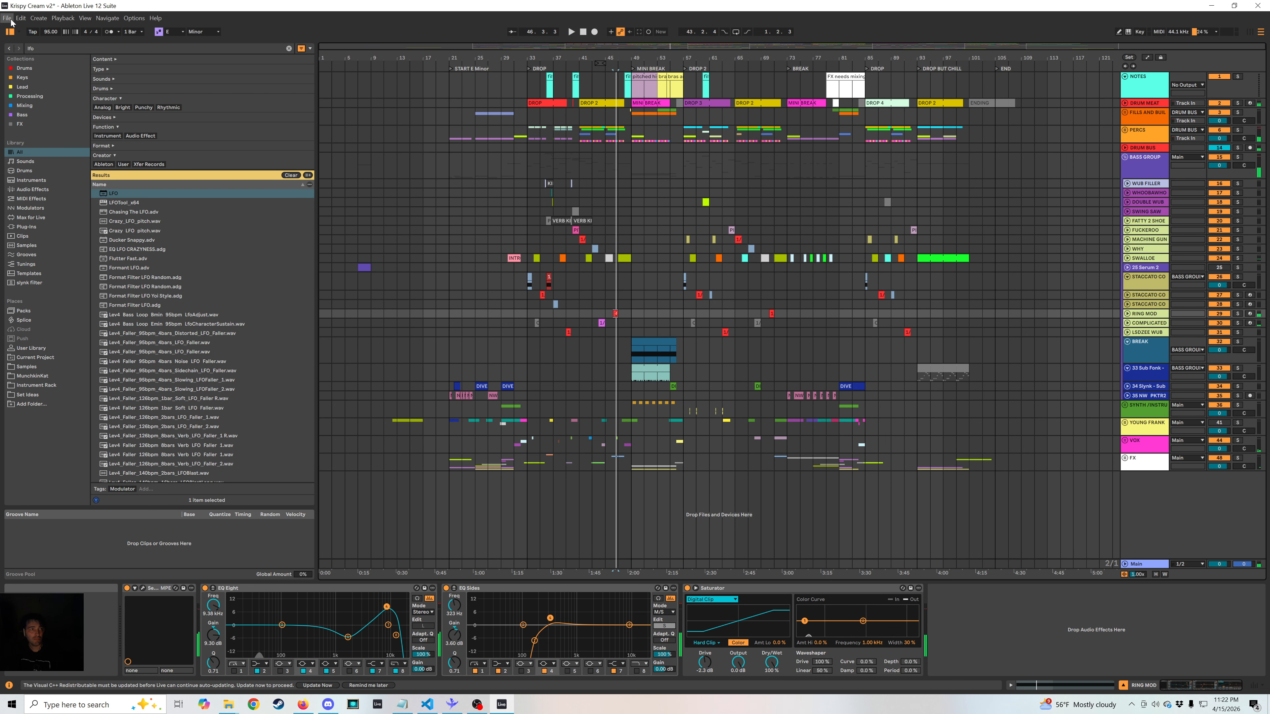
# Open the recent set Losing my mind remix - River Road Breakdown v2 without saving the changes to Krispy Cream v2.
pyautogui.click(6, 18)
pyautogui.moveTo(39, 51)
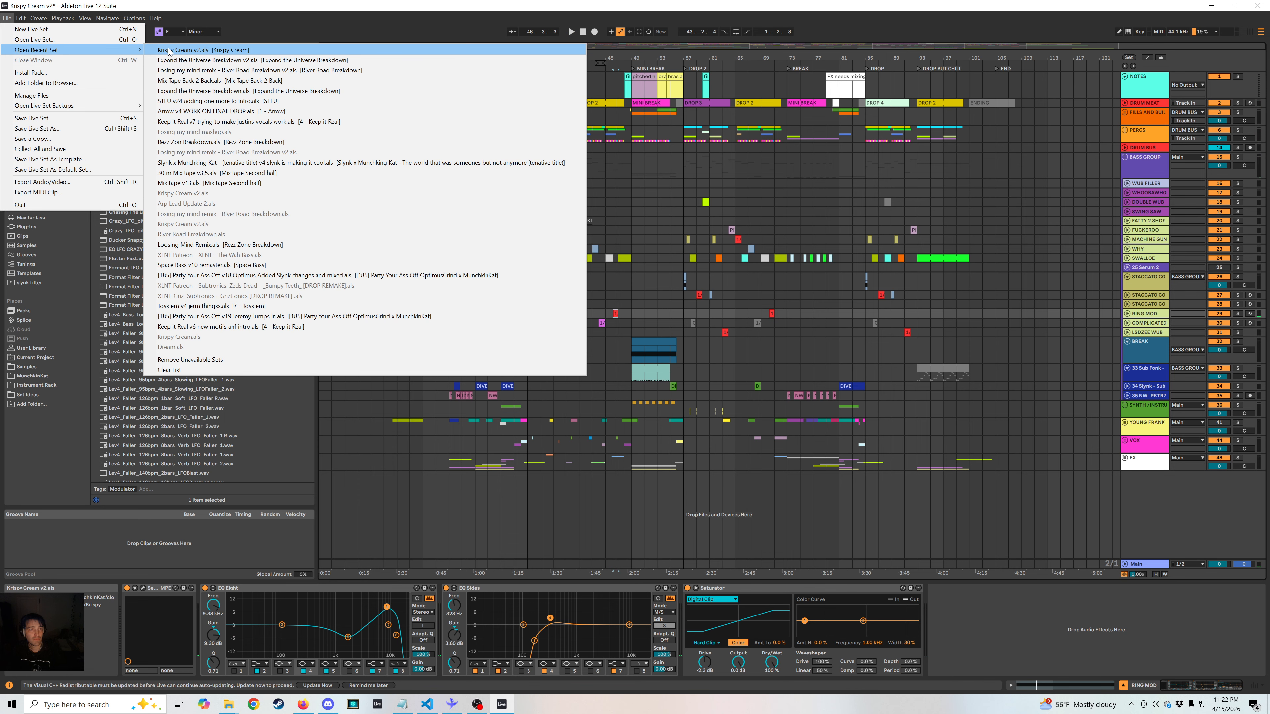
pyautogui.click(183, 70)
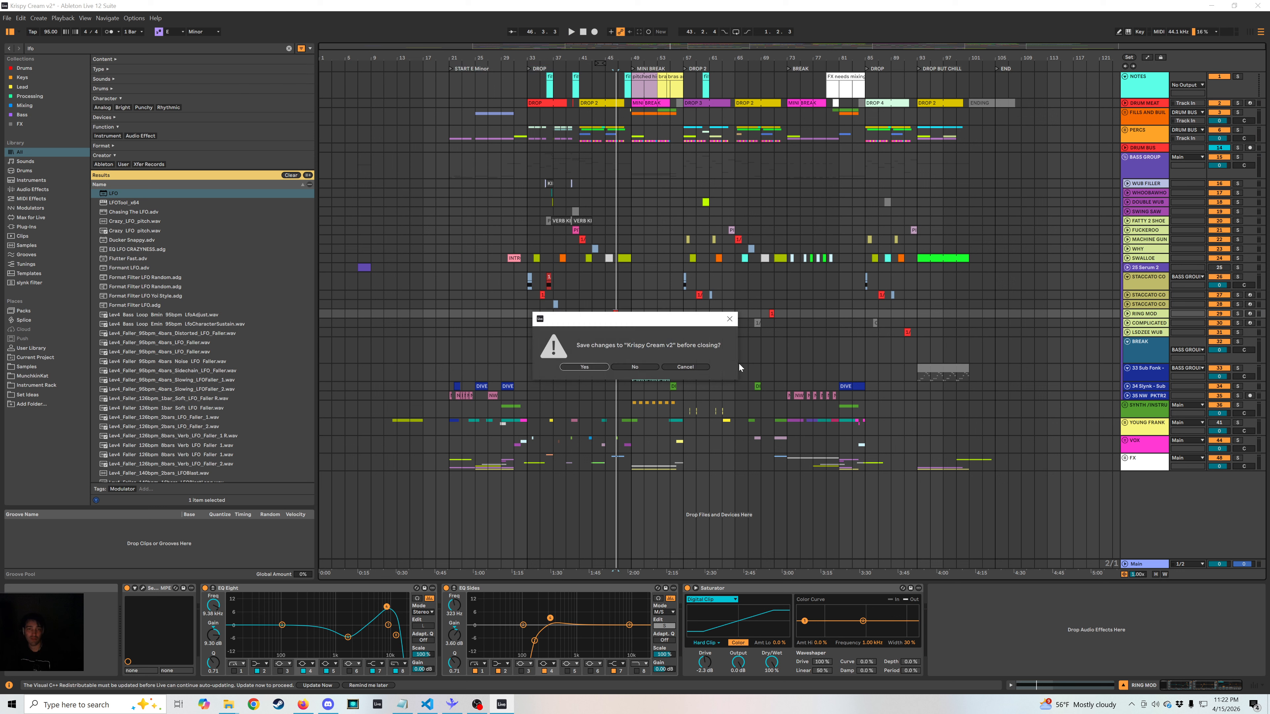
pyautogui.click(634, 368)
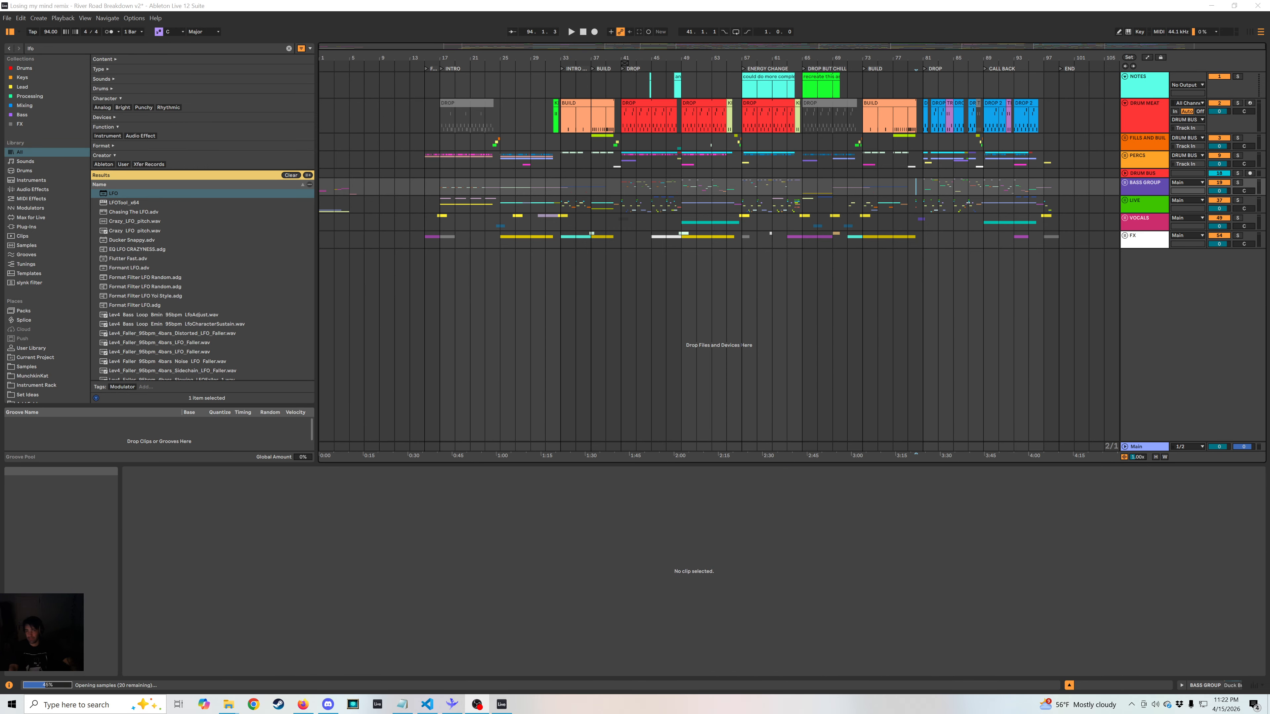
# Unfold the BASS GROUP and audition the MACRO track's clip at bar 1 in solo.
pyautogui.click(1125, 183)
pyautogui.scroll(-3, 607, 314)
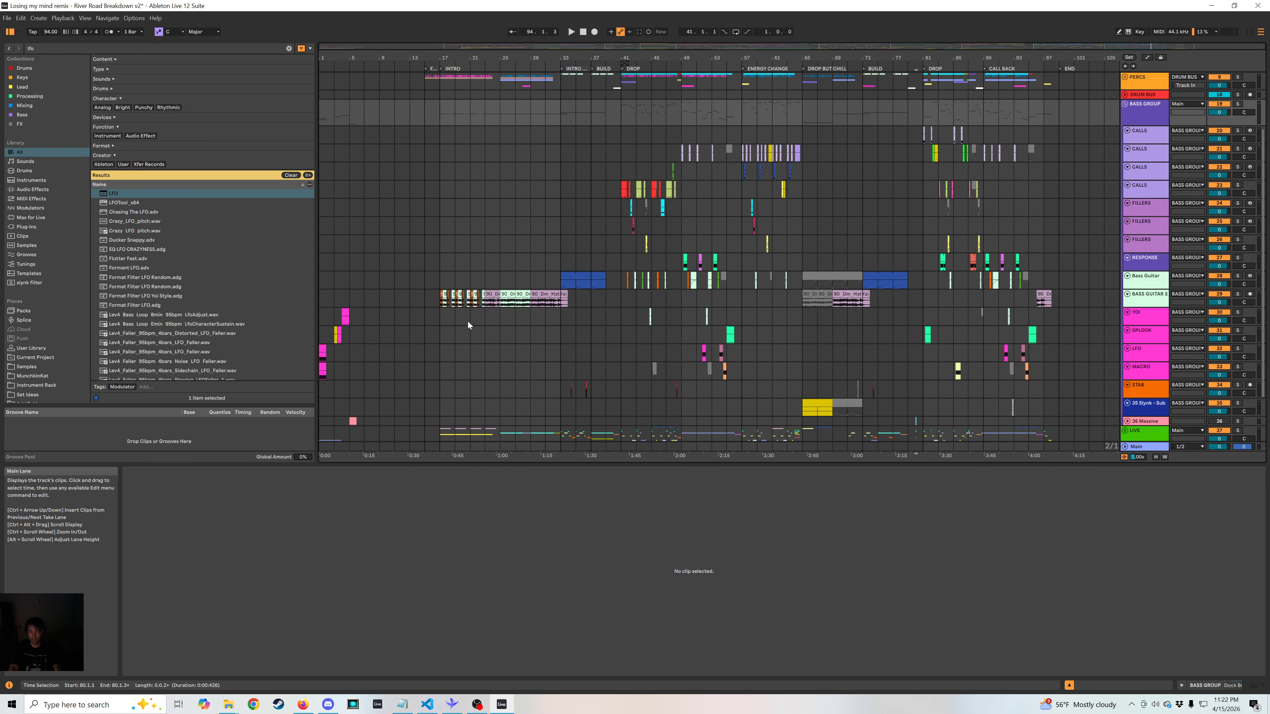
pyautogui.moveTo(371, 58); pyautogui.dragTo(370, 59)
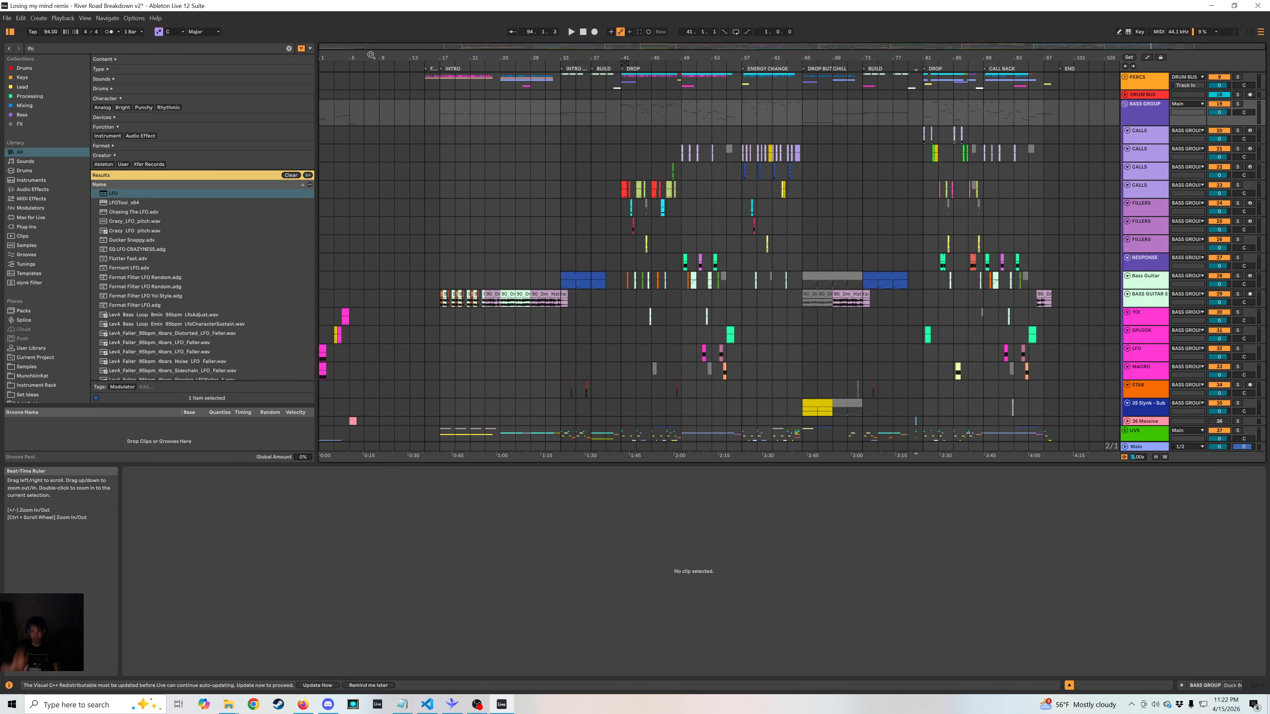
pyautogui.click(321, 365)
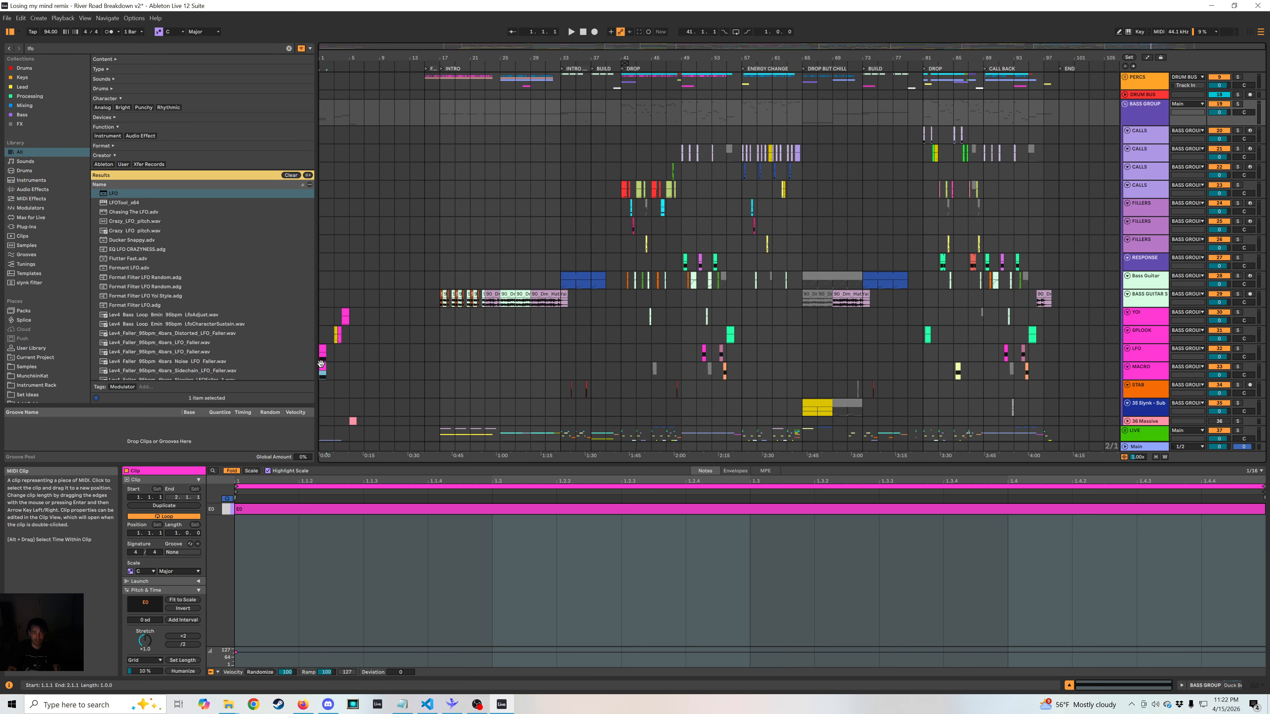
pyautogui.click(1238, 367)
pyautogui.press('space')
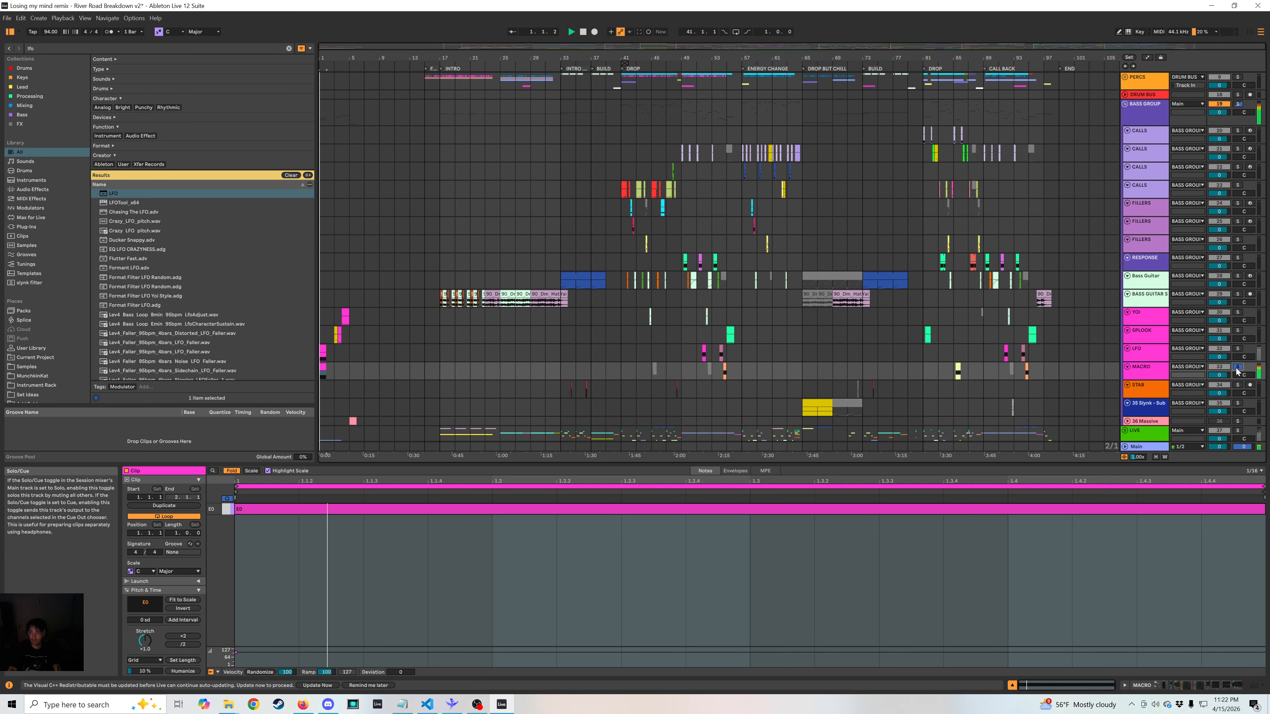
# Solo the LFO track and audition its clips at bars 1, 51 and 54.
pyautogui.click(1237, 349)
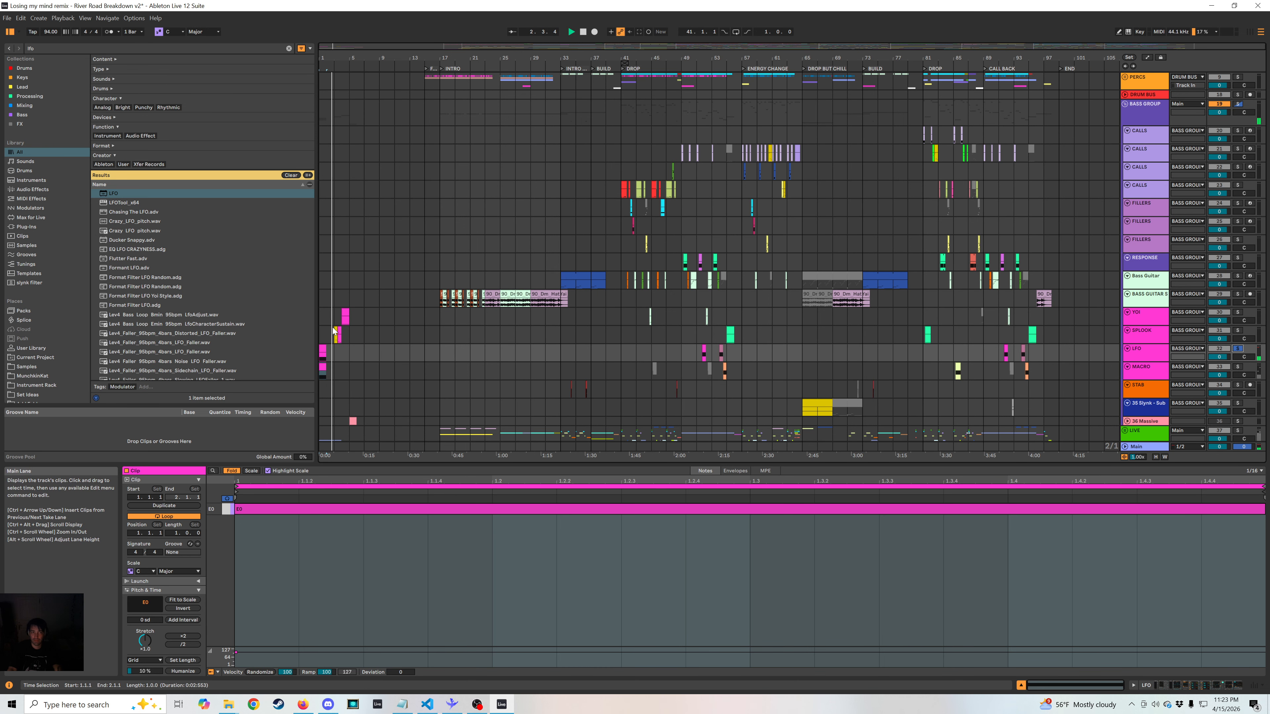
pyautogui.press('space')
pyautogui.click(322, 348)
pyautogui.press('space')
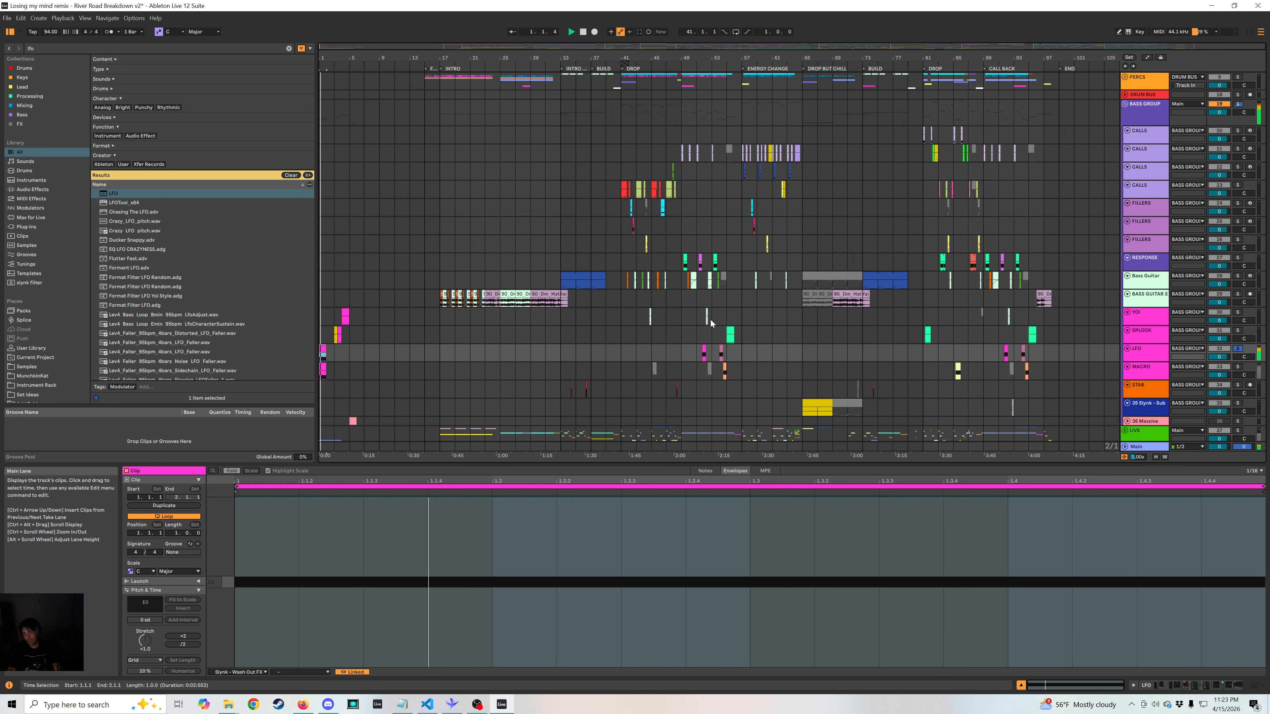
pyautogui.click(703, 351)
pyautogui.press('space')
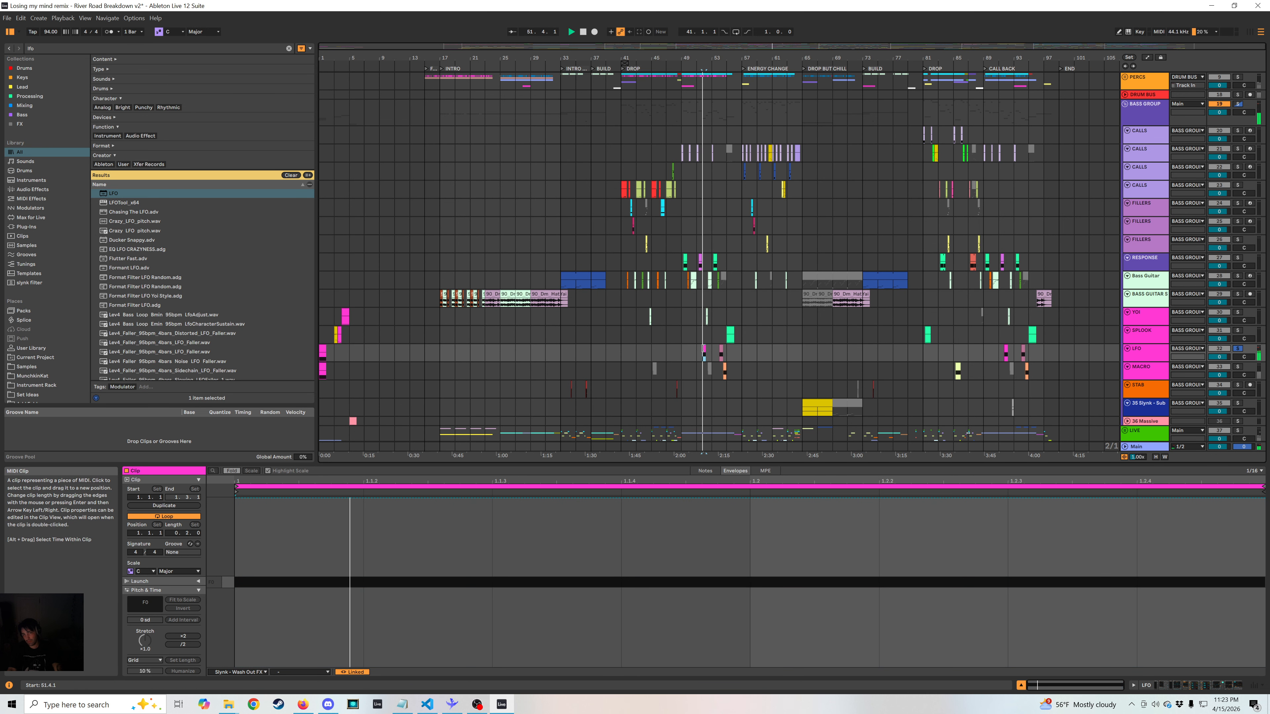
pyautogui.click(720, 348)
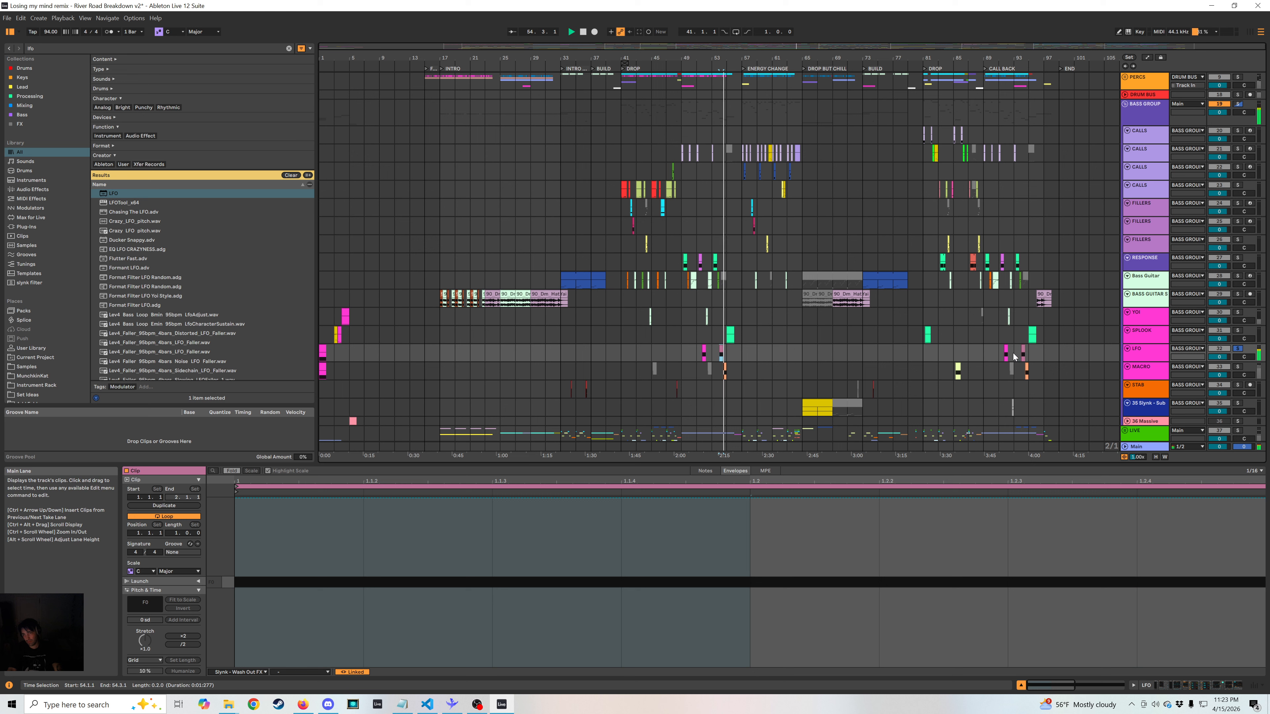
# Solo the SPLOOK track and audition its yellow clip at bar 3 and its green clip near bar 55.
pyautogui.click(338, 333)
pyautogui.click(1237, 330)
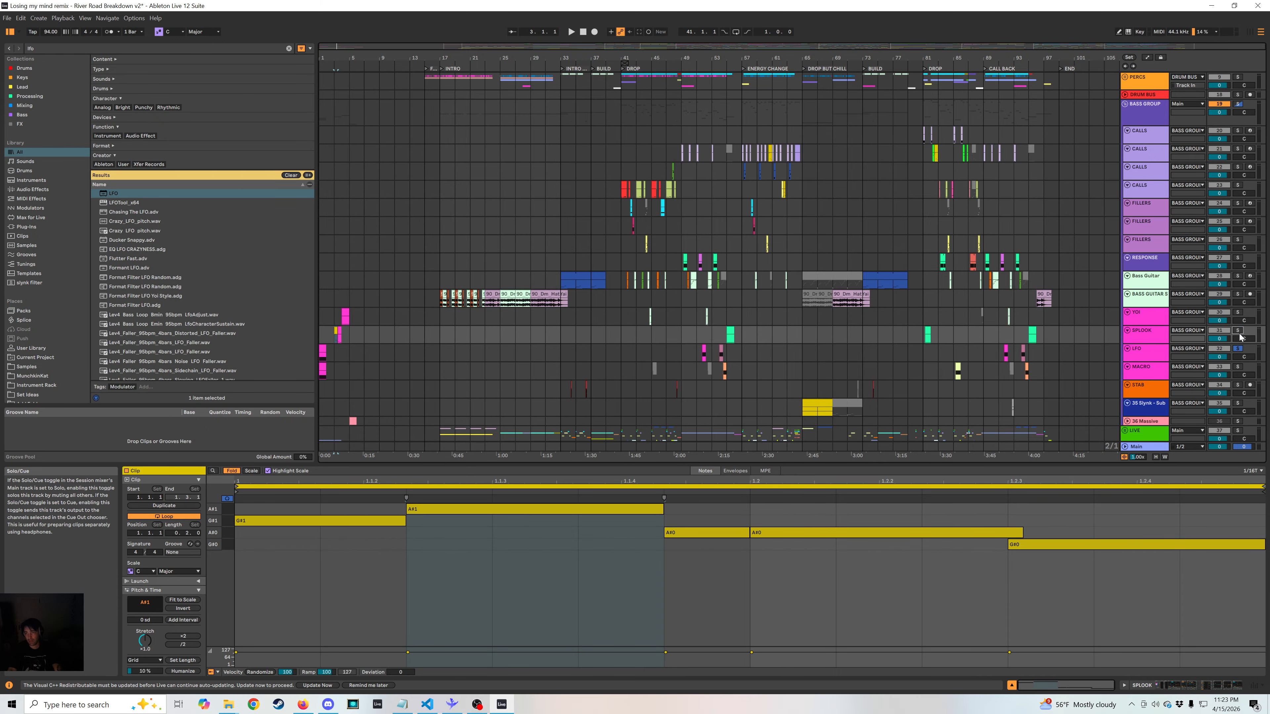
pyautogui.press('space')
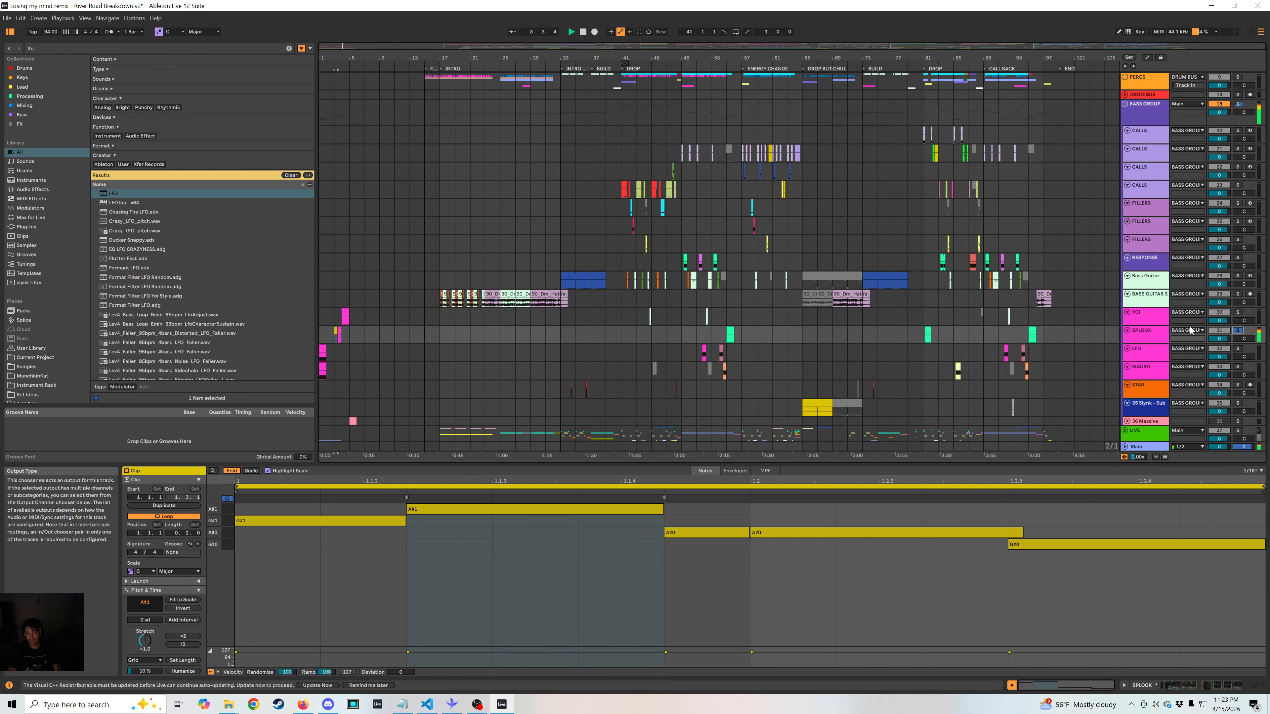
pyautogui.click(730, 336)
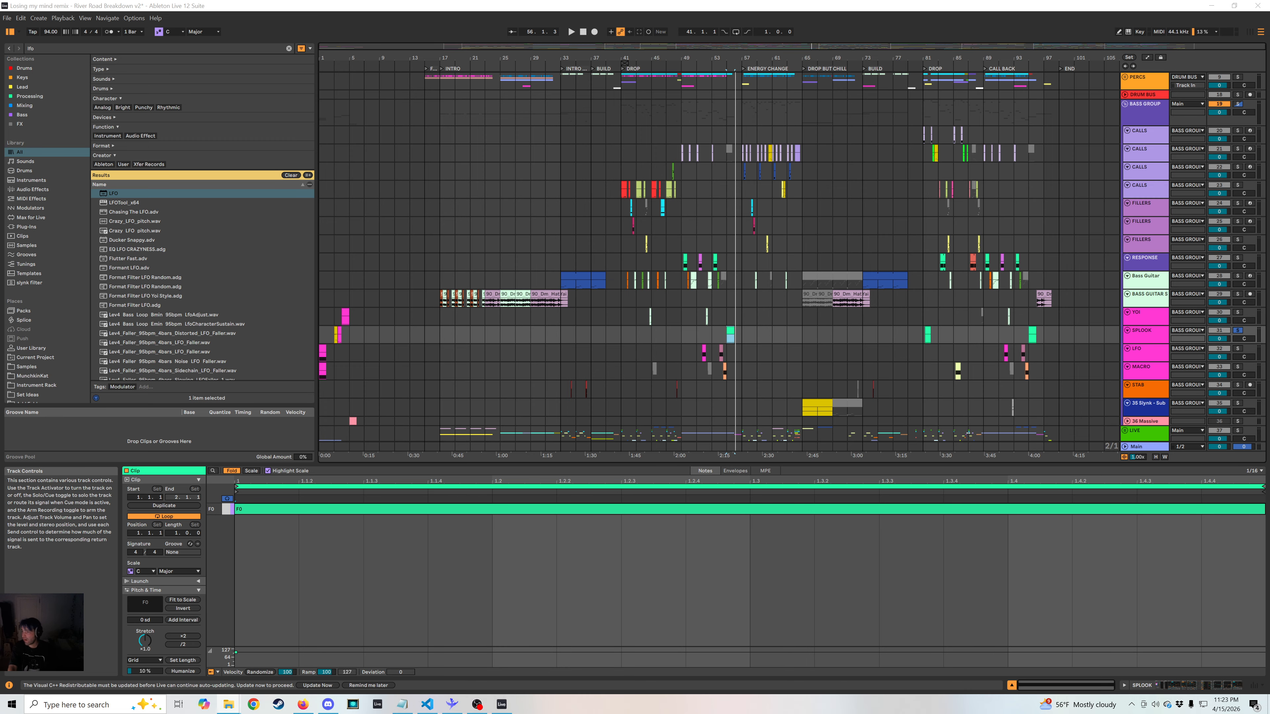
# Show the SPLOOK track's device chain and replay its clips while watching the devices.
pyautogui.hotkey('shift', 'Tab')
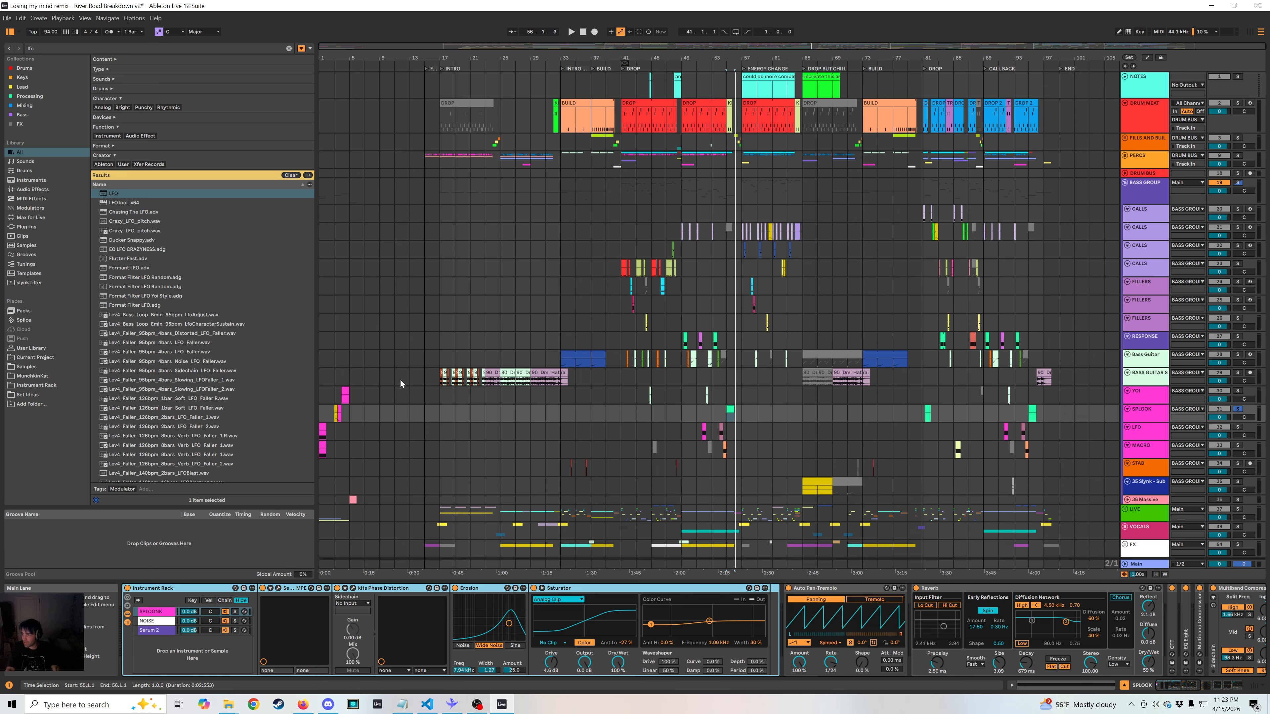
pyautogui.click(337, 411)
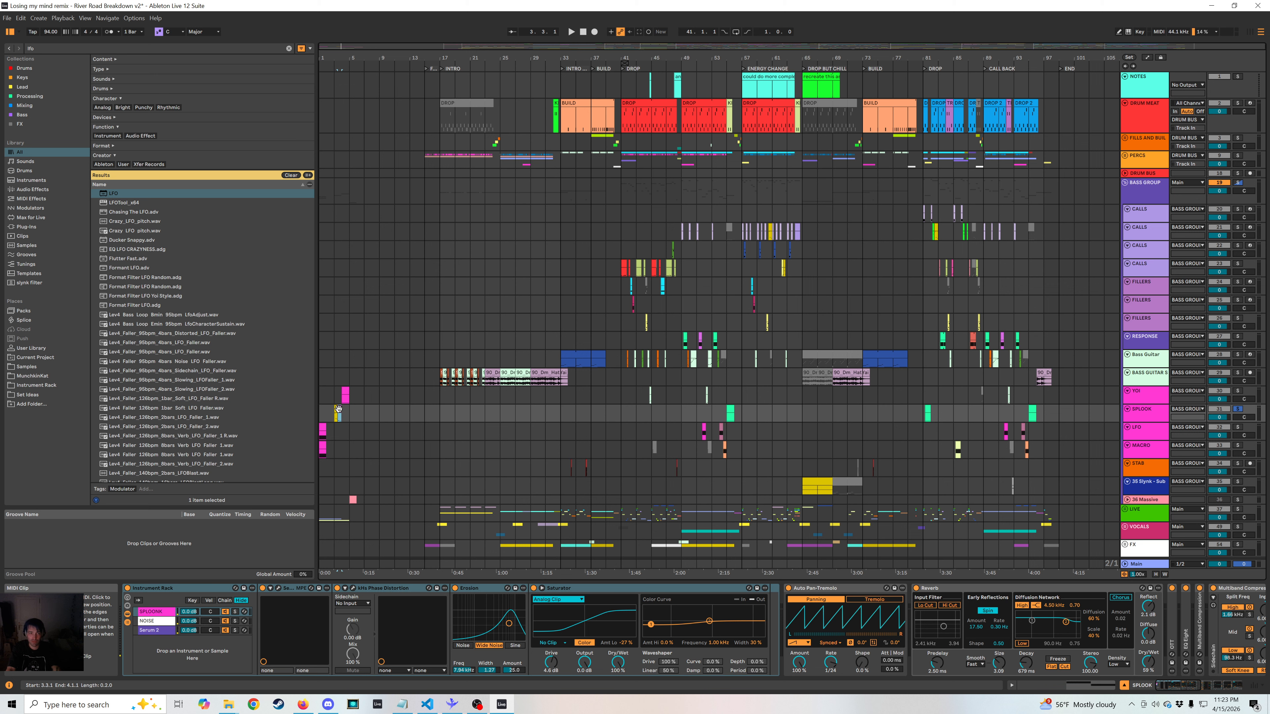
pyautogui.click(728, 412)
pyautogui.press('space')
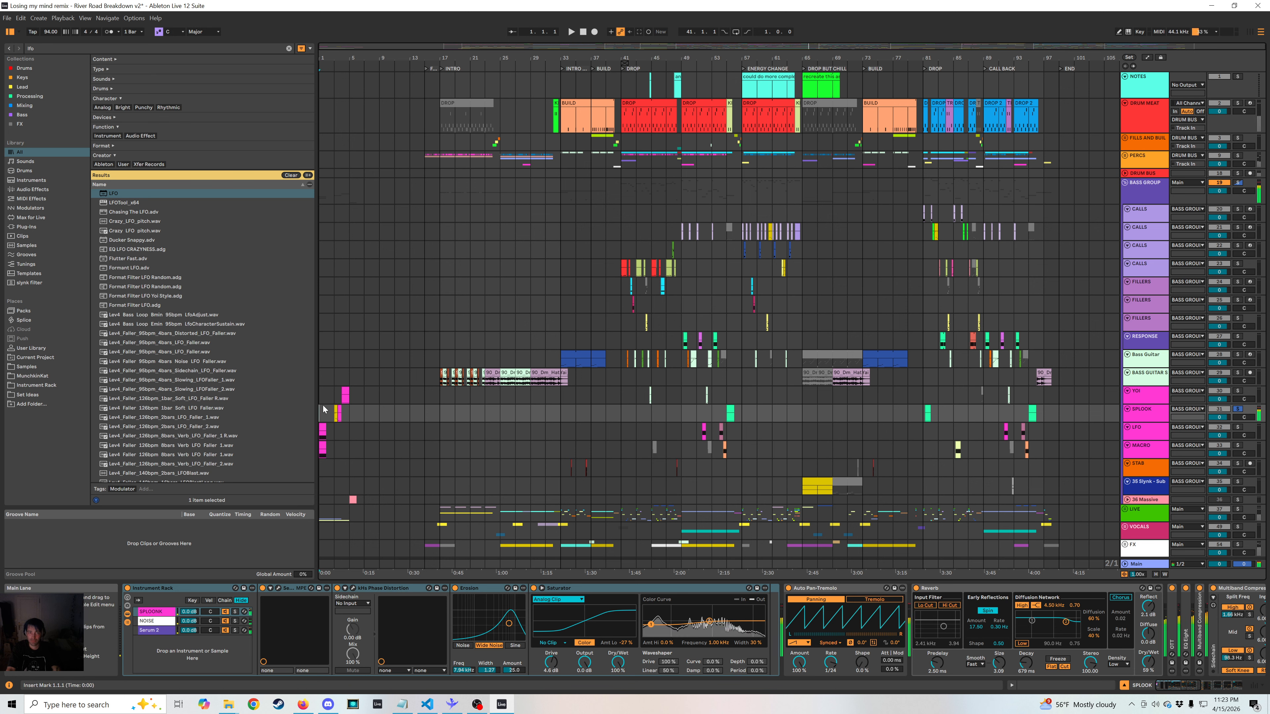
pyautogui.click(334, 407)
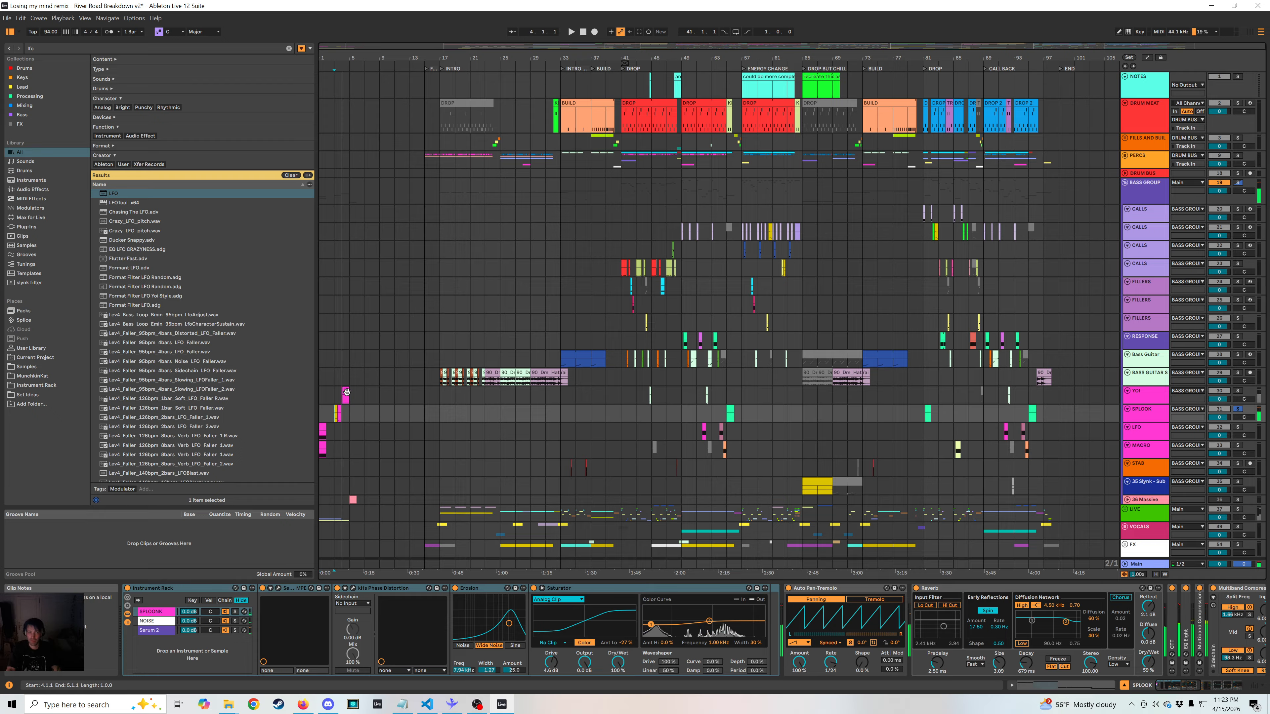
# Solo the YOI track and audition its clip at bar 4, stopping playback at the end.
pyautogui.click(345, 395)
pyautogui.press('space')
pyautogui.click(1236, 391)
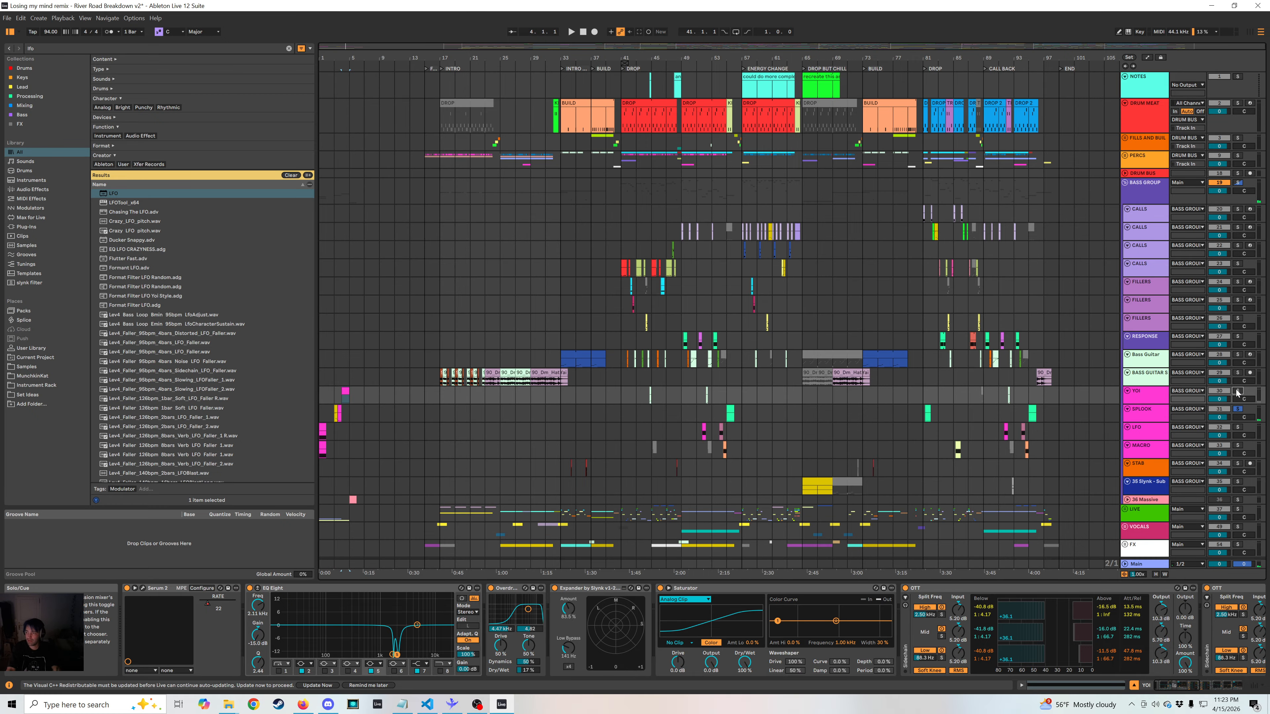
pyautogui.press('space')
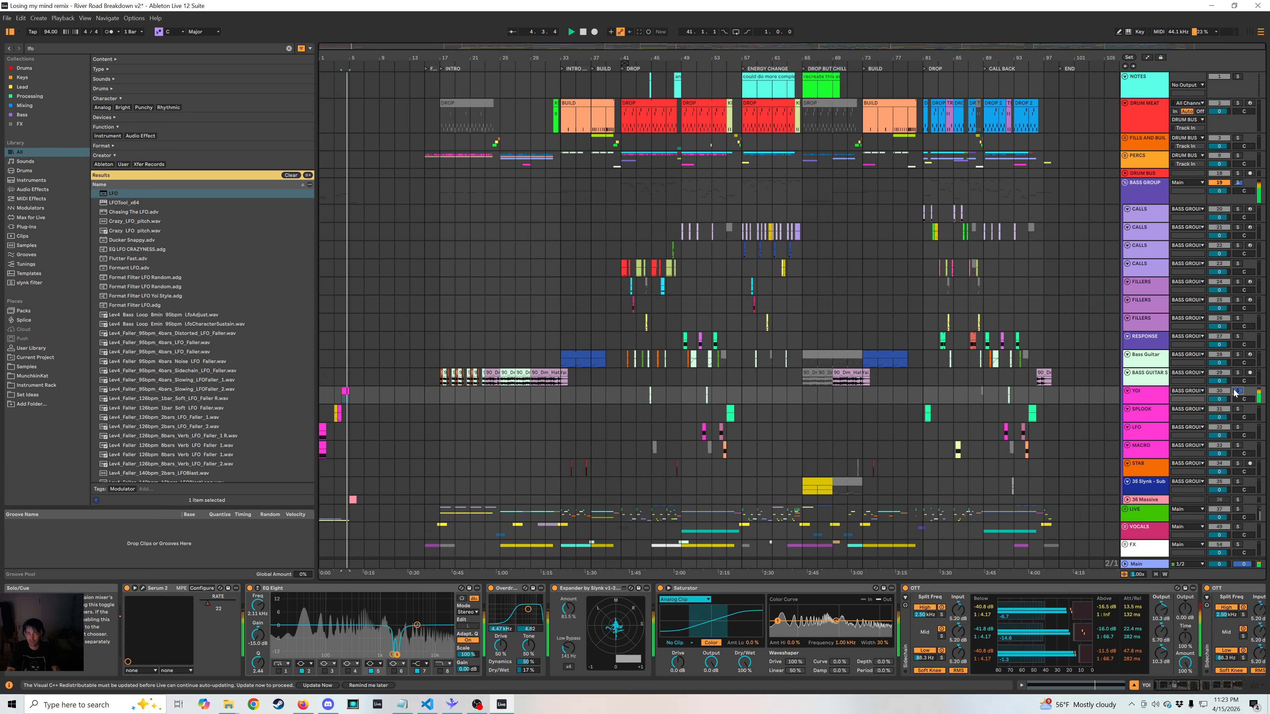
pyautogui.press('space')
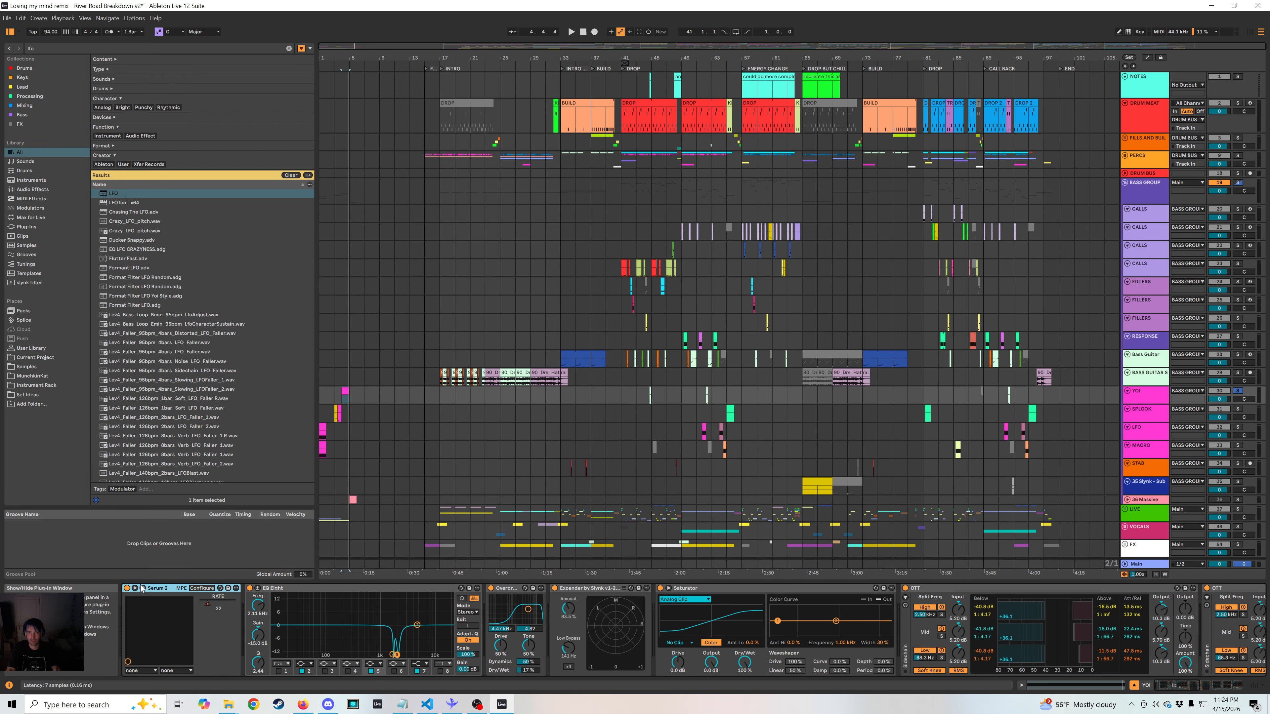
# Compare the bar 1 clips of the LFO and MACRO tracks by soloing the tracks in turn.
pyautogui.click(323, 432)
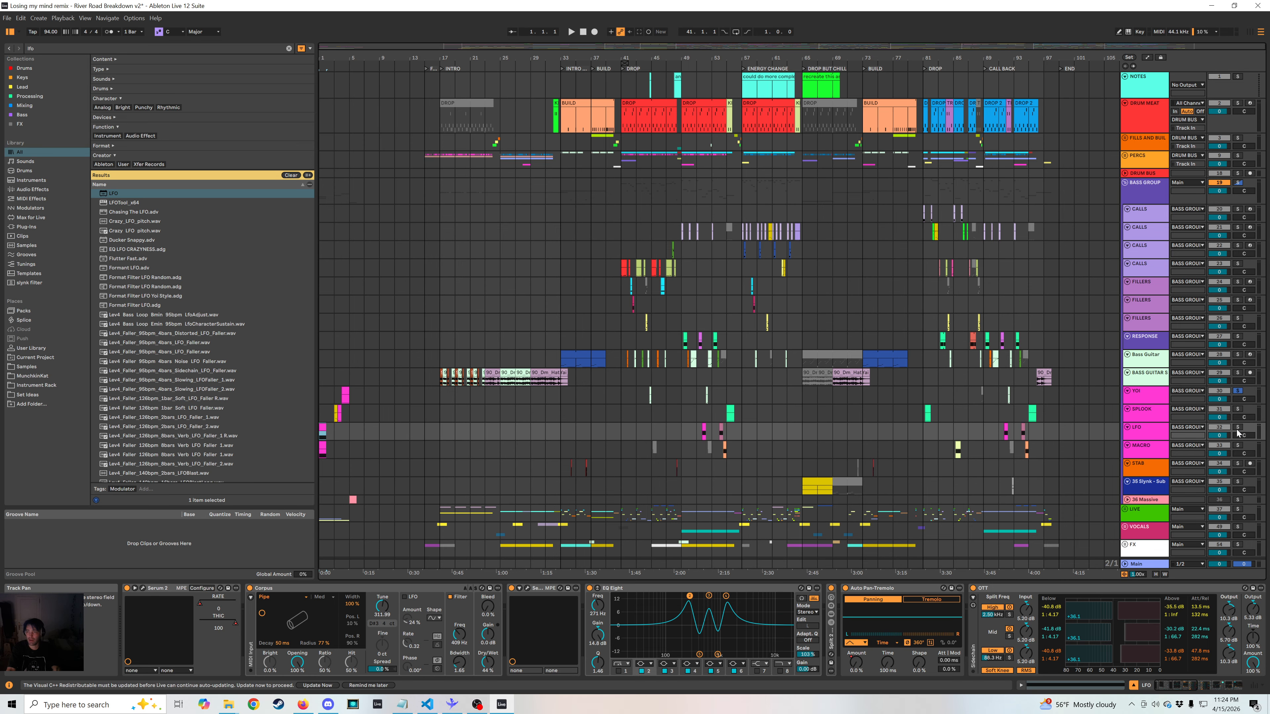
pyautogui.click(1237, 428)
pyautogui.press('space')
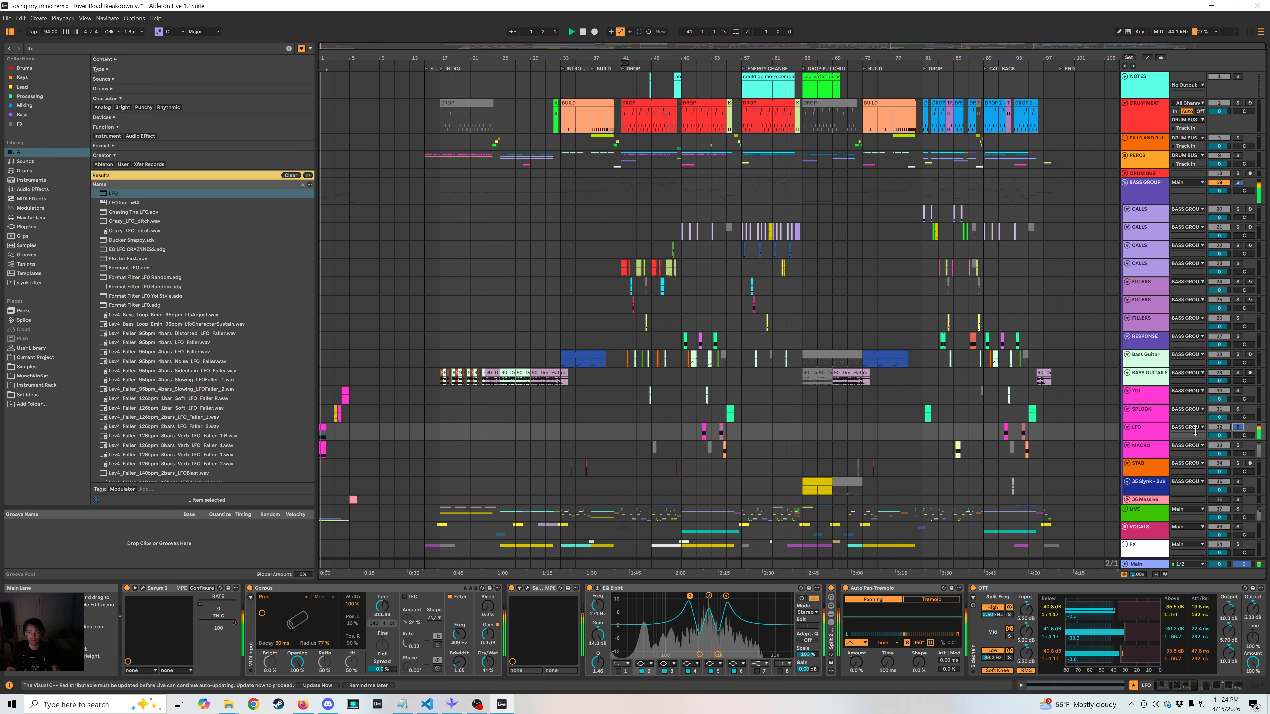
pyautogui.click(1237, 447)
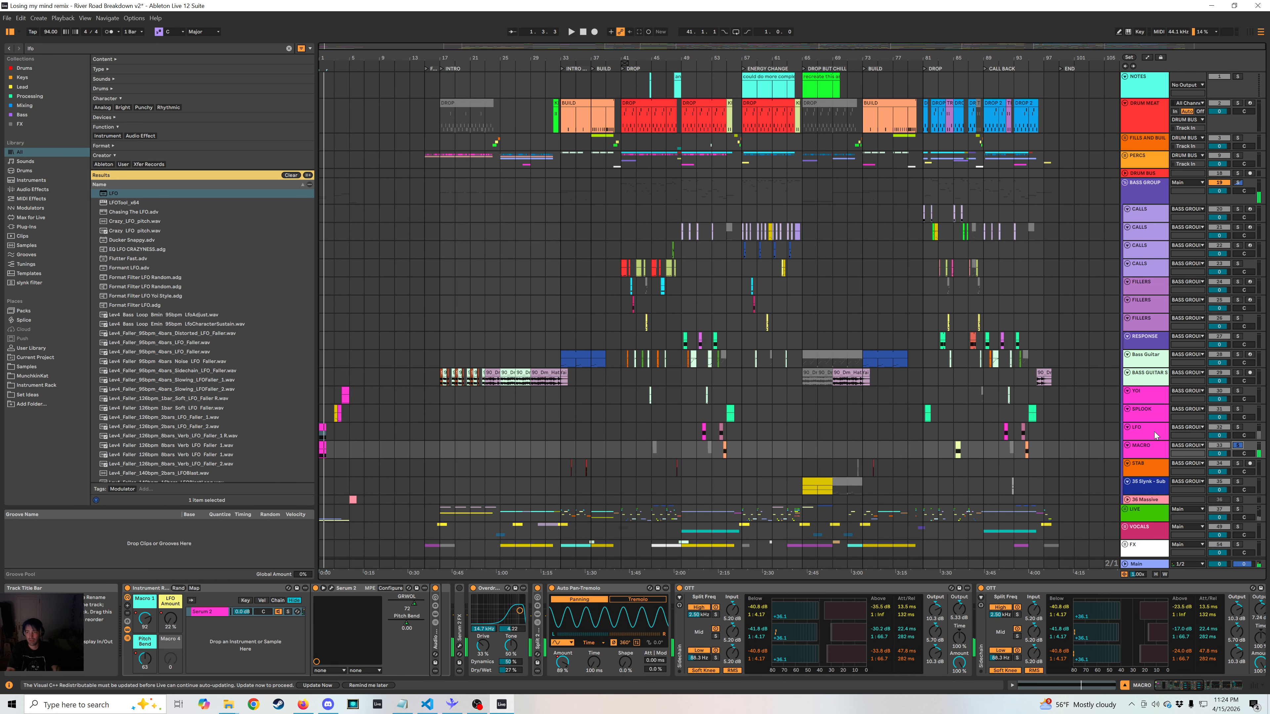
# Open the Serum 2 windows of the LFO and MACRO tracks and arrange them side by side.
pyautogui.click(1097, 432)
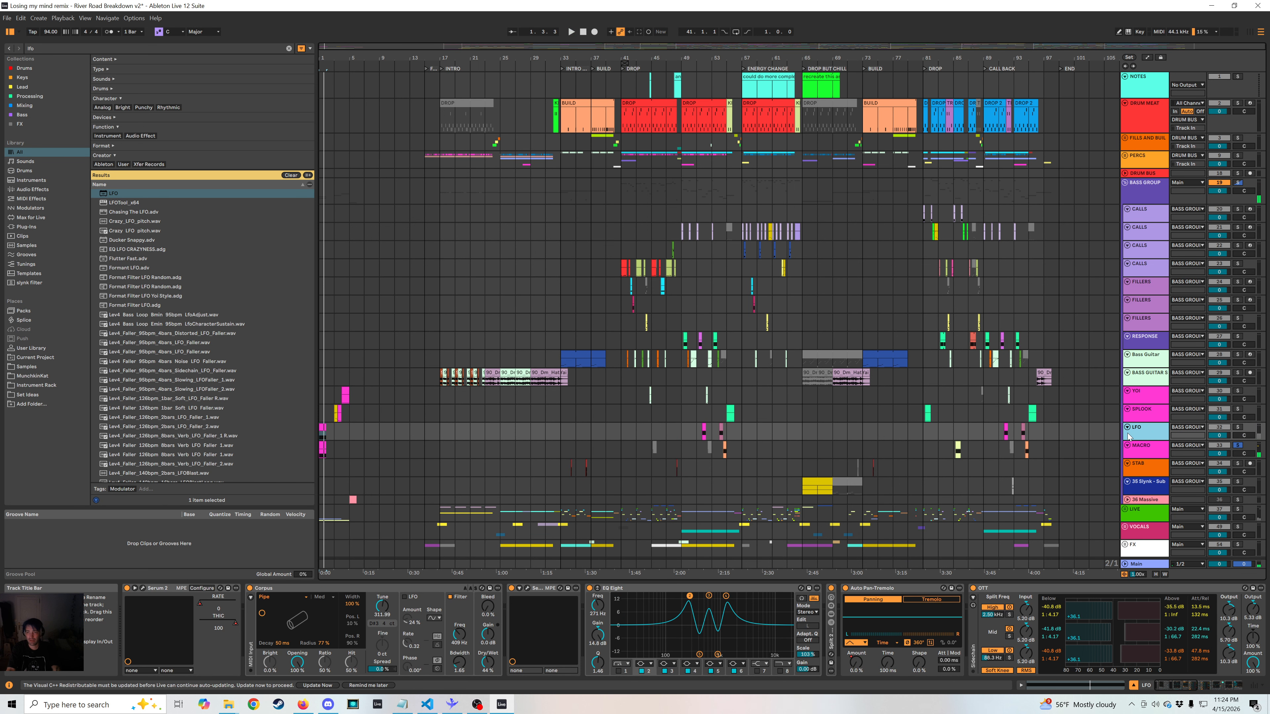
pyautogui.click(143, 588)
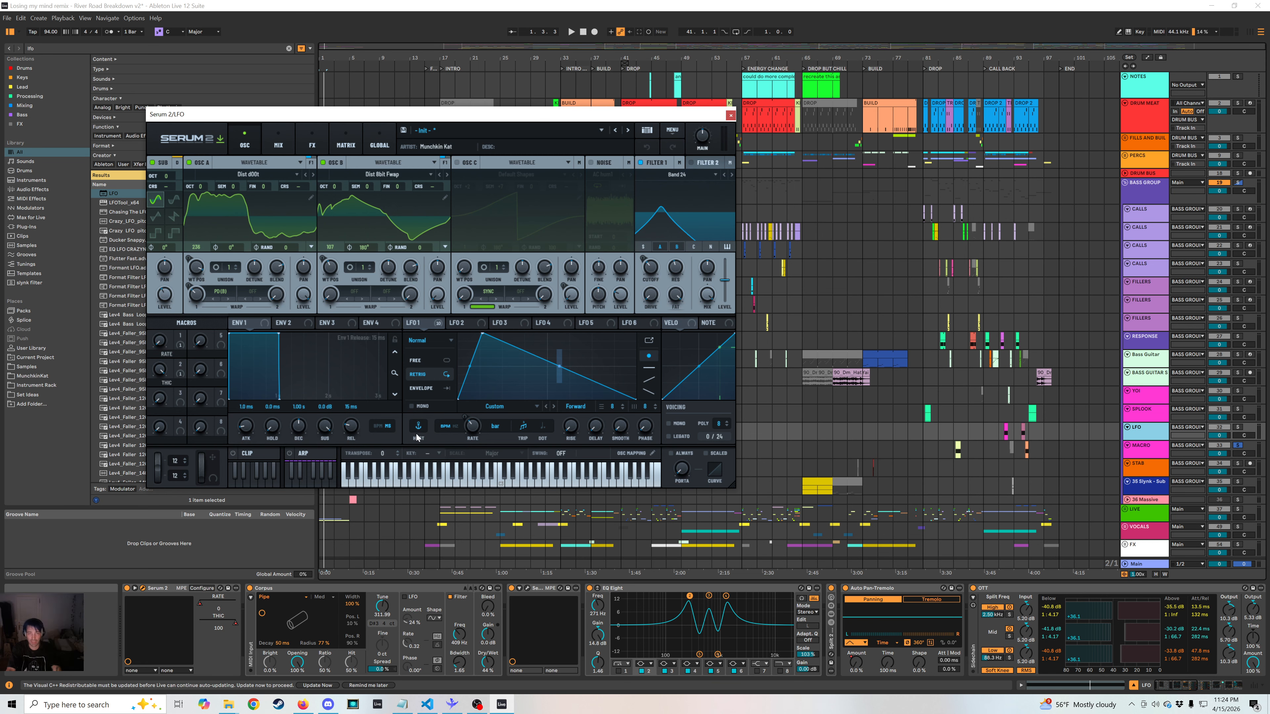
pyautogui.click(1147, 453)
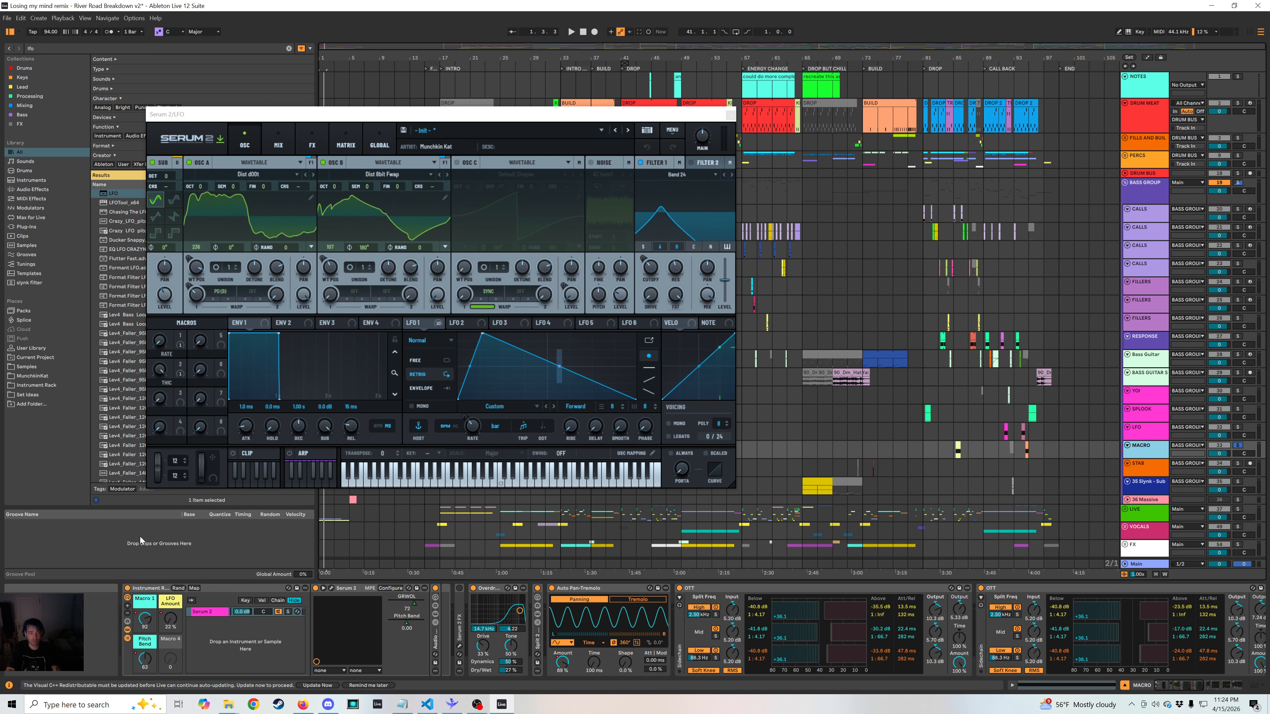
pyautogui.click(331, 589)
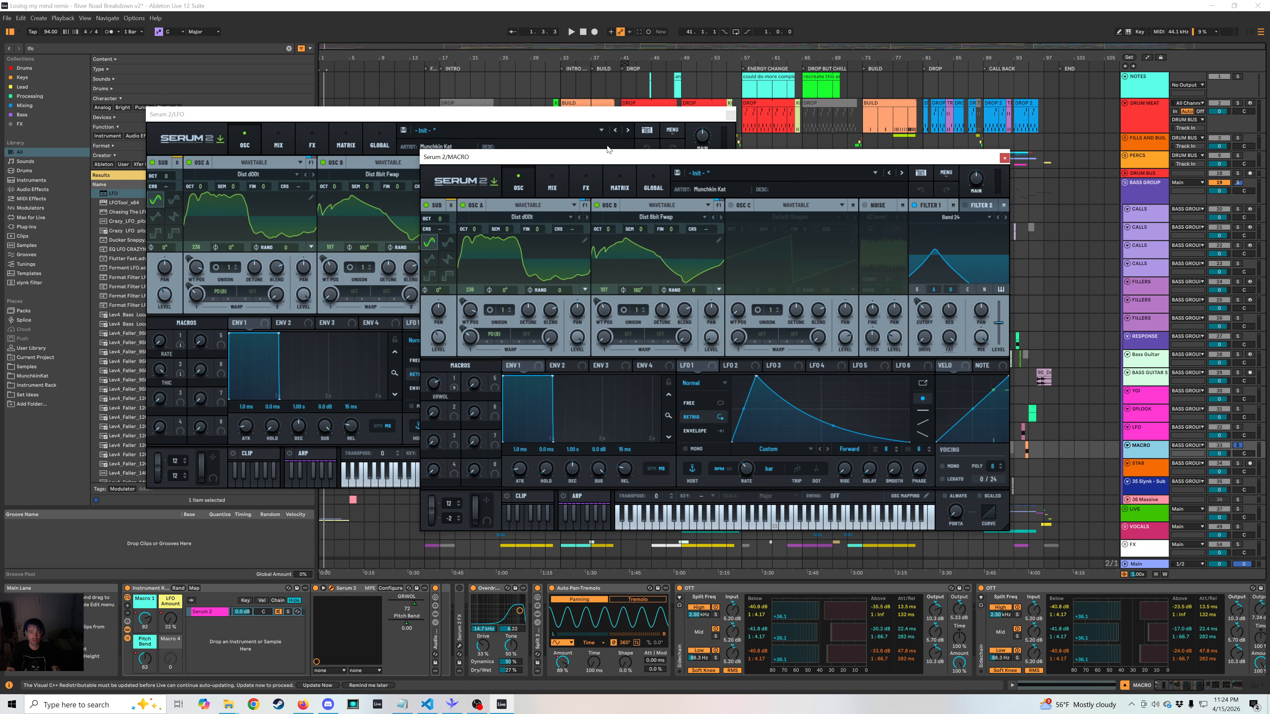
pyautogui.moveTo(624, 159); pyautogui.dragTo(788, 104)
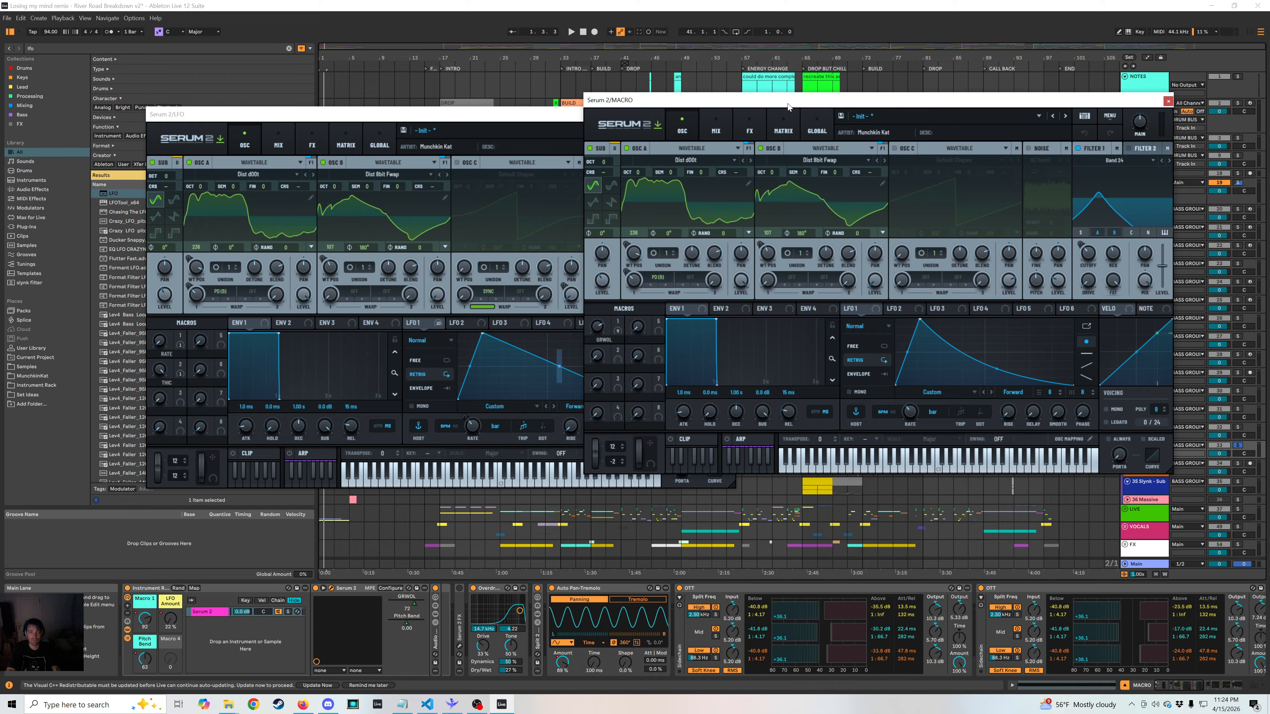
pyautogui.moveTo(539, 117); pyautogui.dragTo(393, 100)
pyautogui.moveTo(769, 105); pyautogui.dragTo(782, 102)
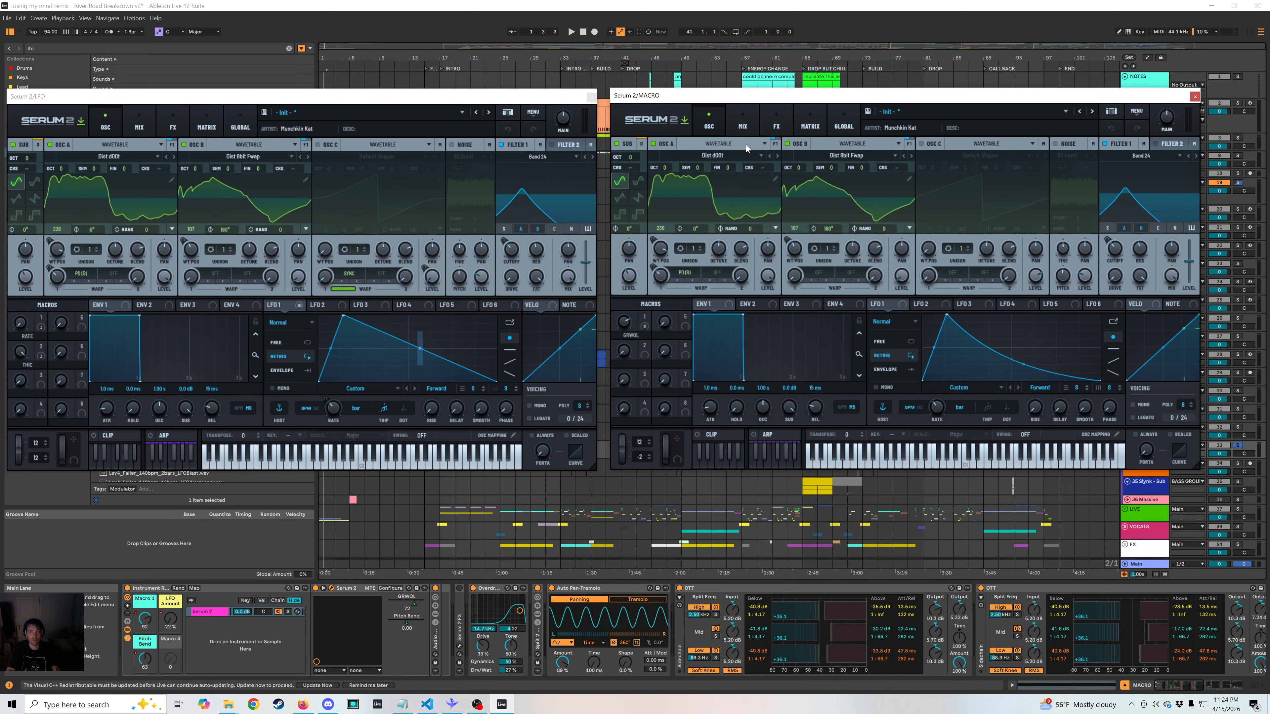
# Compare the modulation matrices of both Serum 2 instances, then return the LFO instance to its oscillator view.
pyautogui.click(810, 126)
pyautogui.click(206, 125)
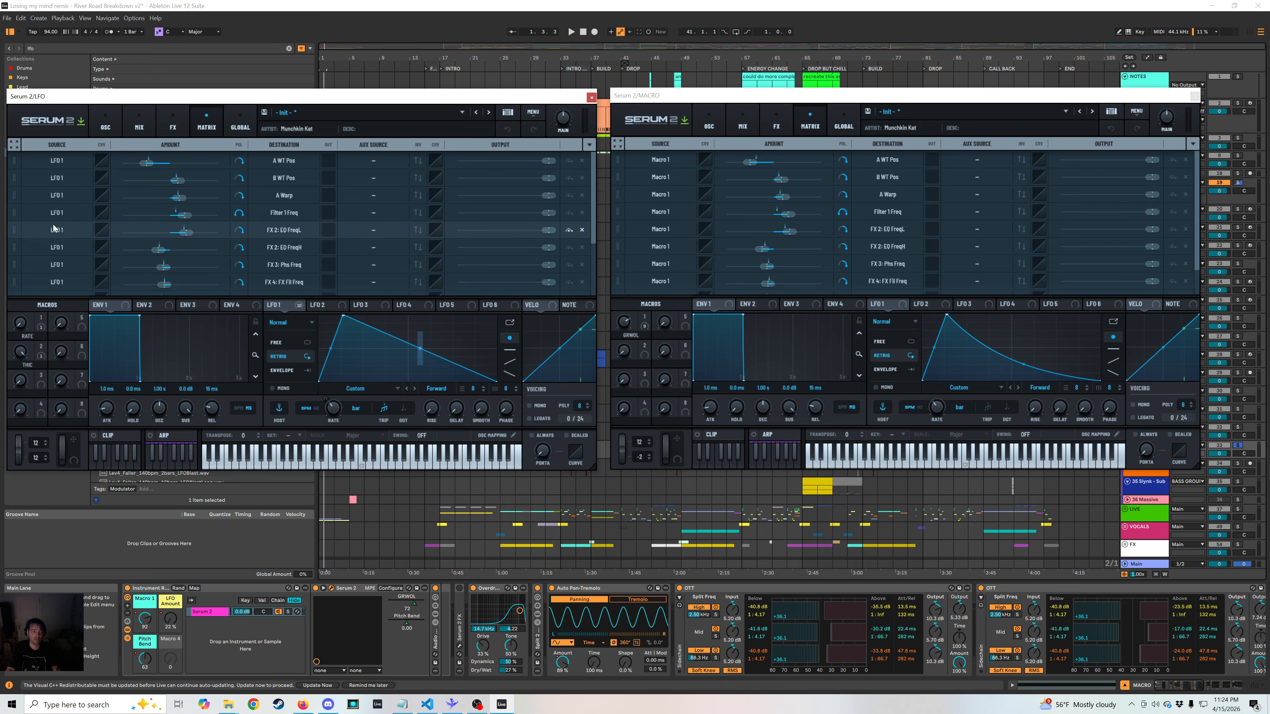
pyautogui.scroll(-3, 40, 286)
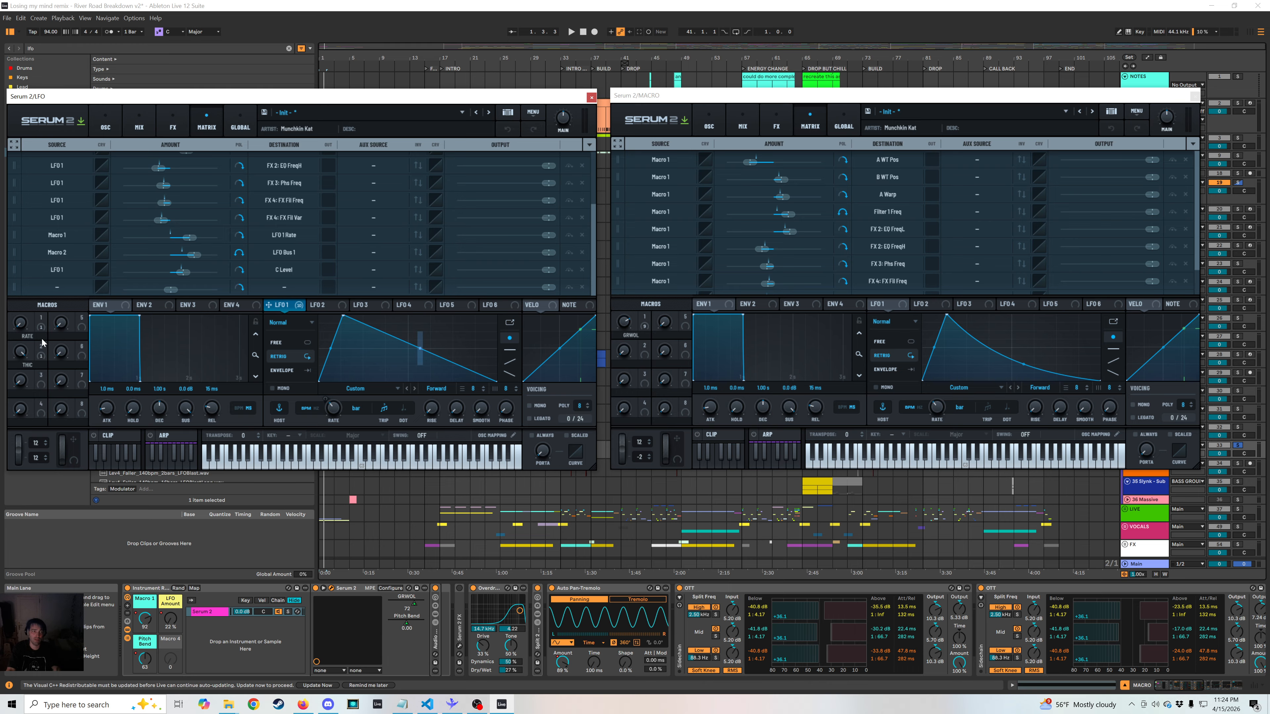
pyautogui.scroll(3, 311, 261)
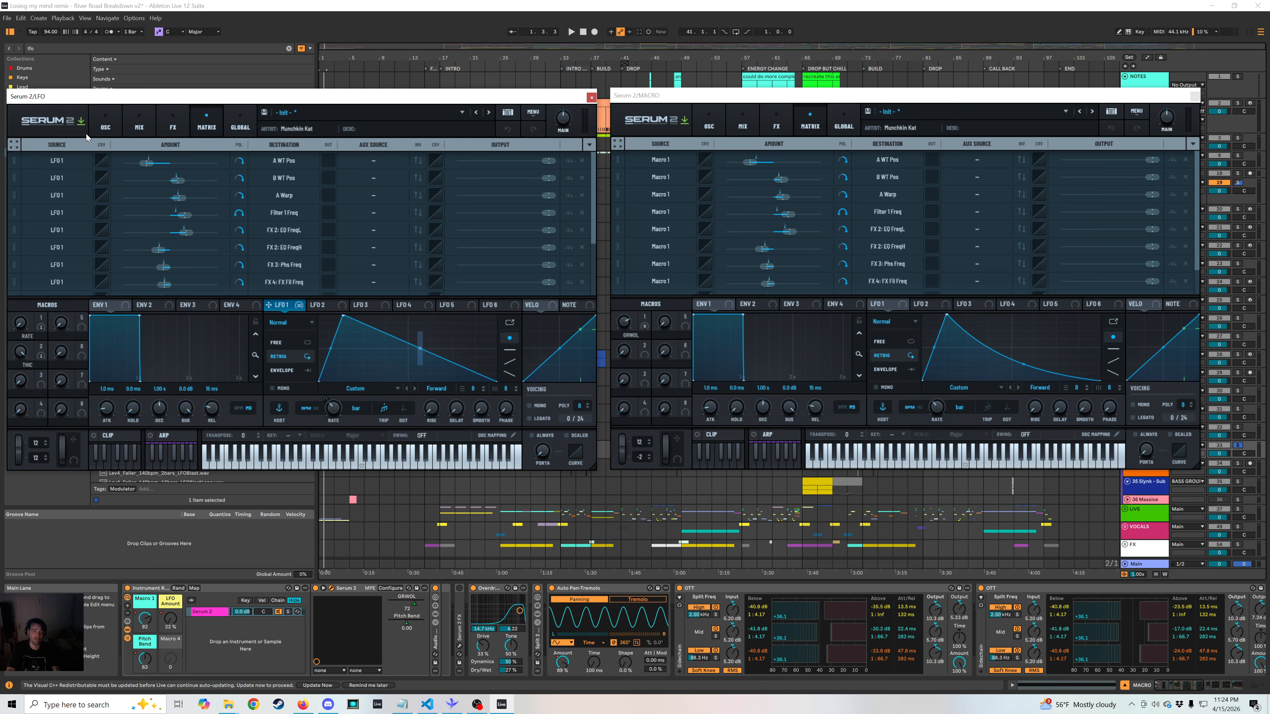
pyautogui.click(106, 127)
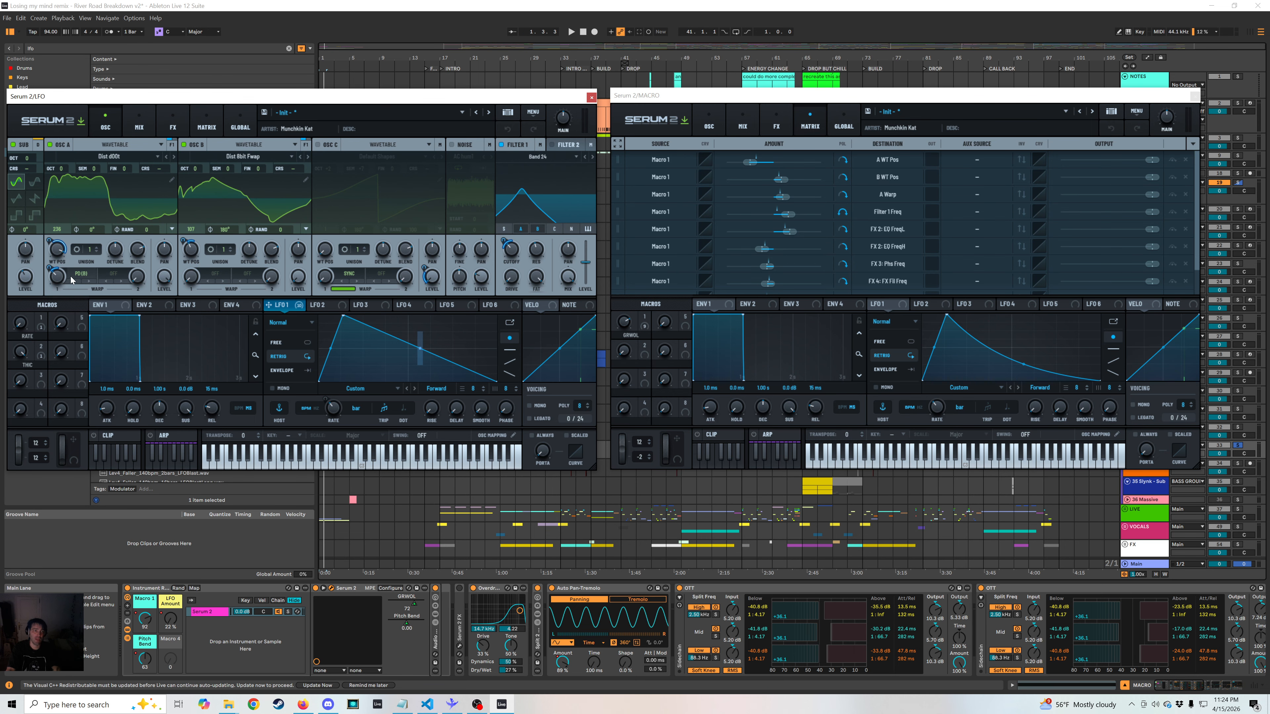
# With the LFO track soloed during playback, lower its Serum 2 THC and RATE macros to 0 and undo the last change.
pyautogui.press('space')
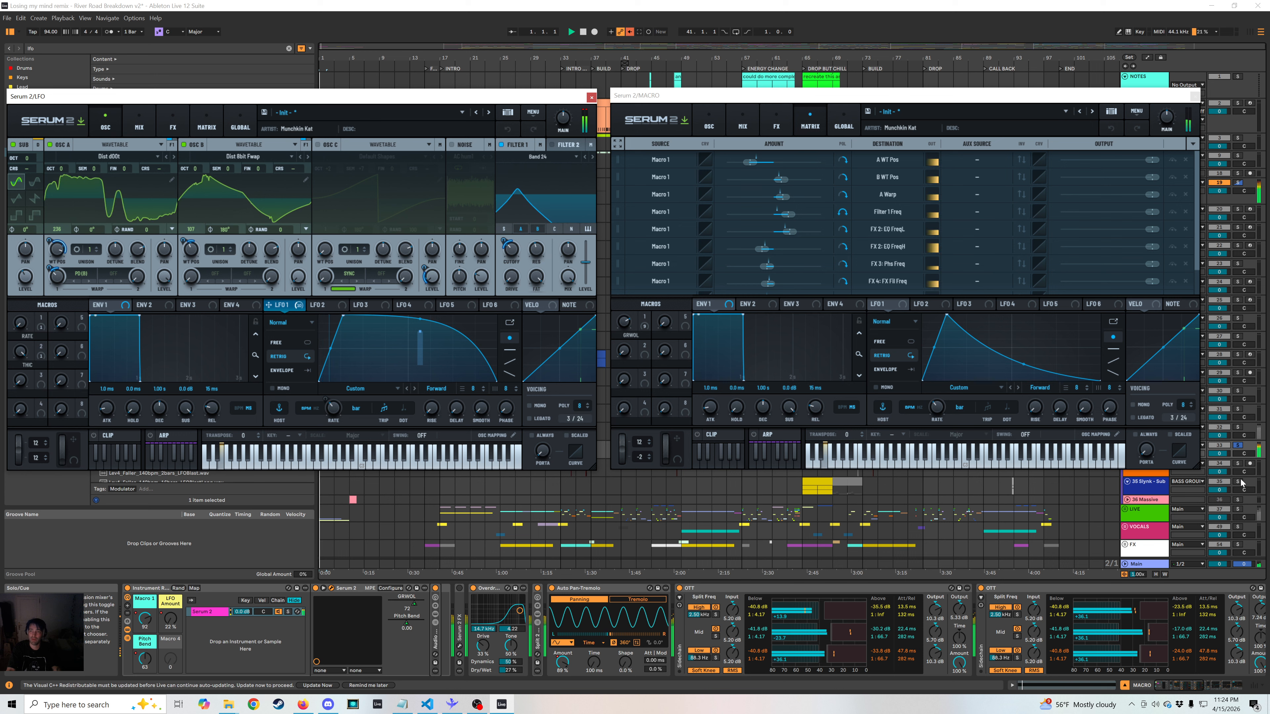
pyautogui.click(1234, 435)
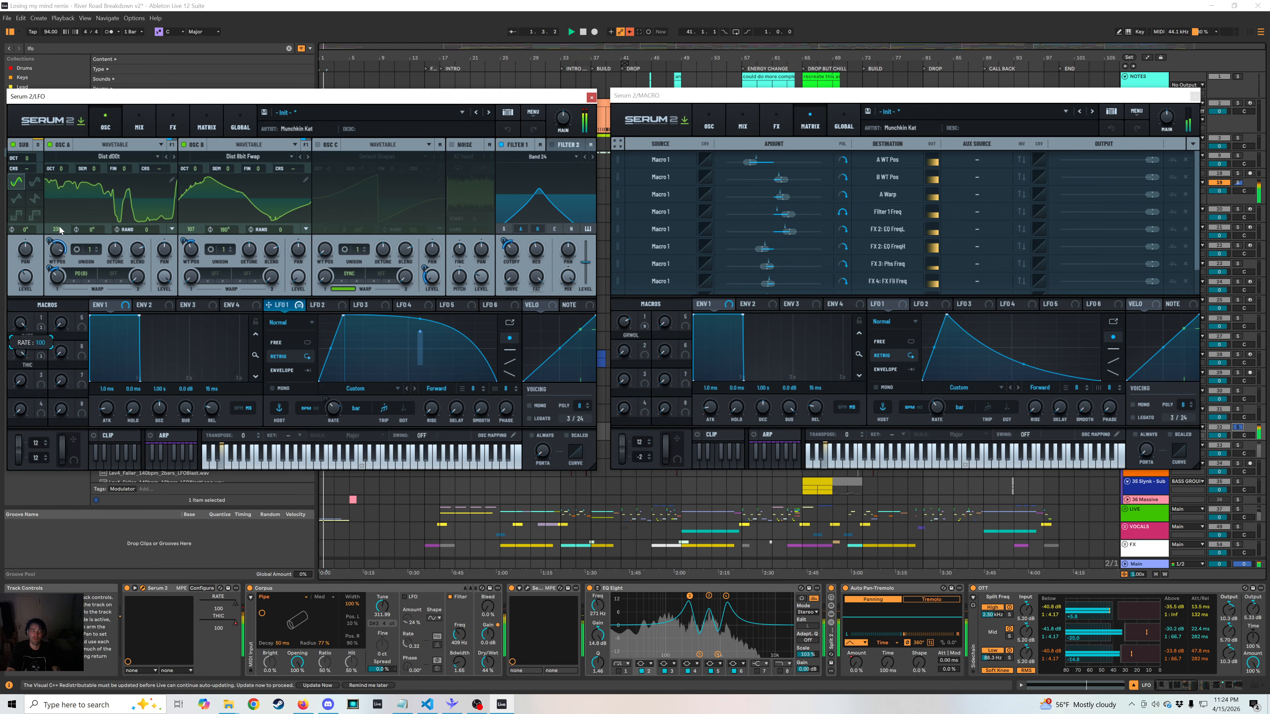
pyautogui.moveTo(22, 346); pyautogui.dragTo(15, 453)
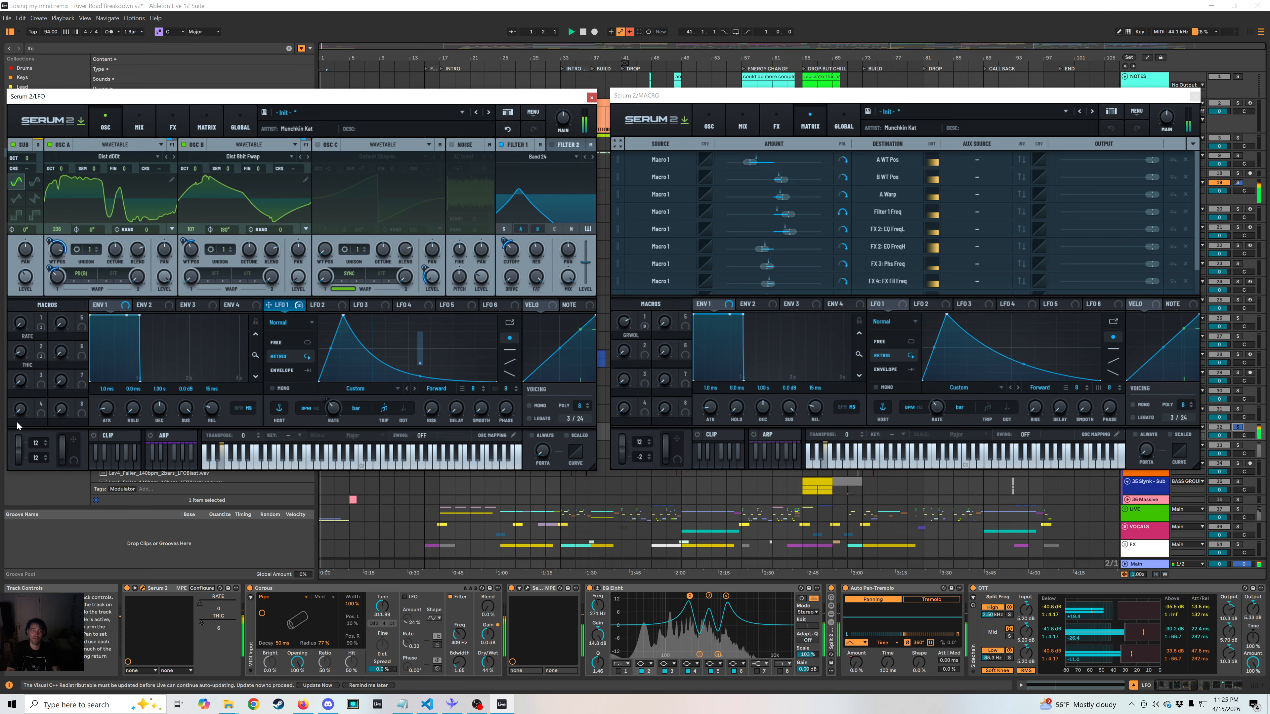
pyautogui.moveTo(26, 303); pyautogui.dragTo(26, 386)
pyautogui.hotkey('ctrl', 'z')
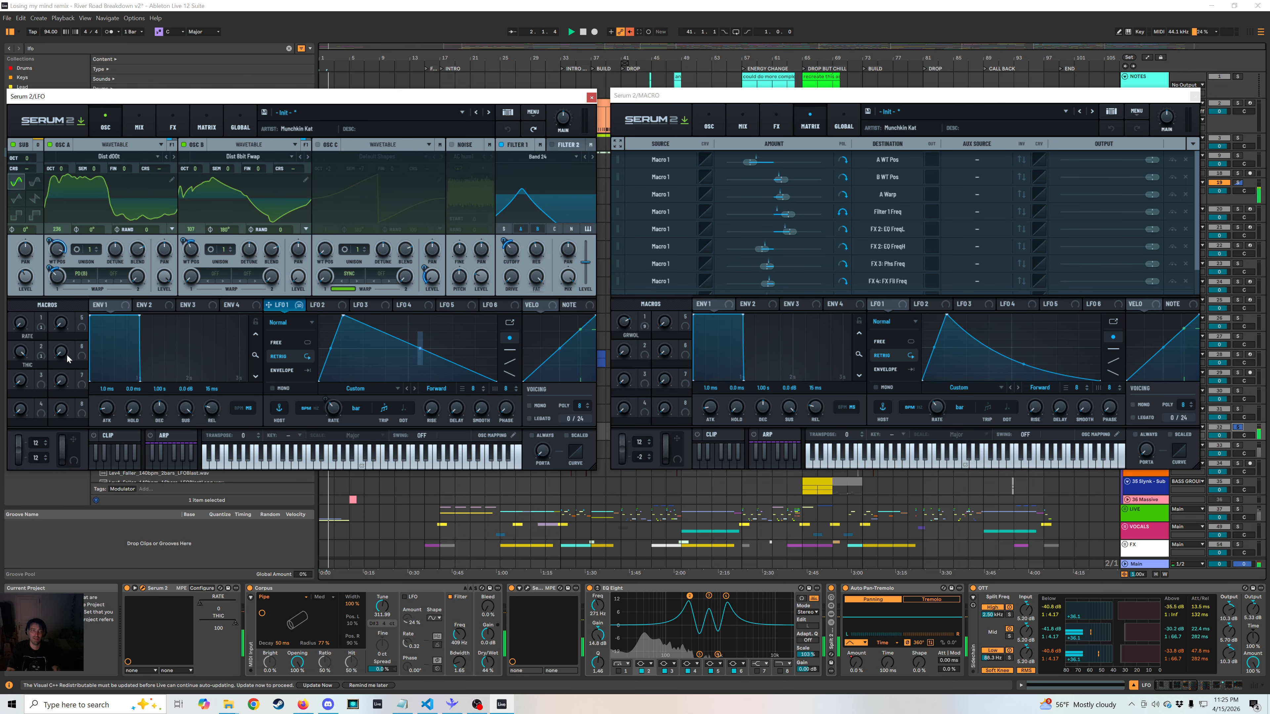
# Close the LFO track's Serum 2 window and sweep the MACRO instance's GRWOL macro during playback with the MACRO track soloed.
pyautogui.click(590, 95)
pyautogui.click(813, 306)
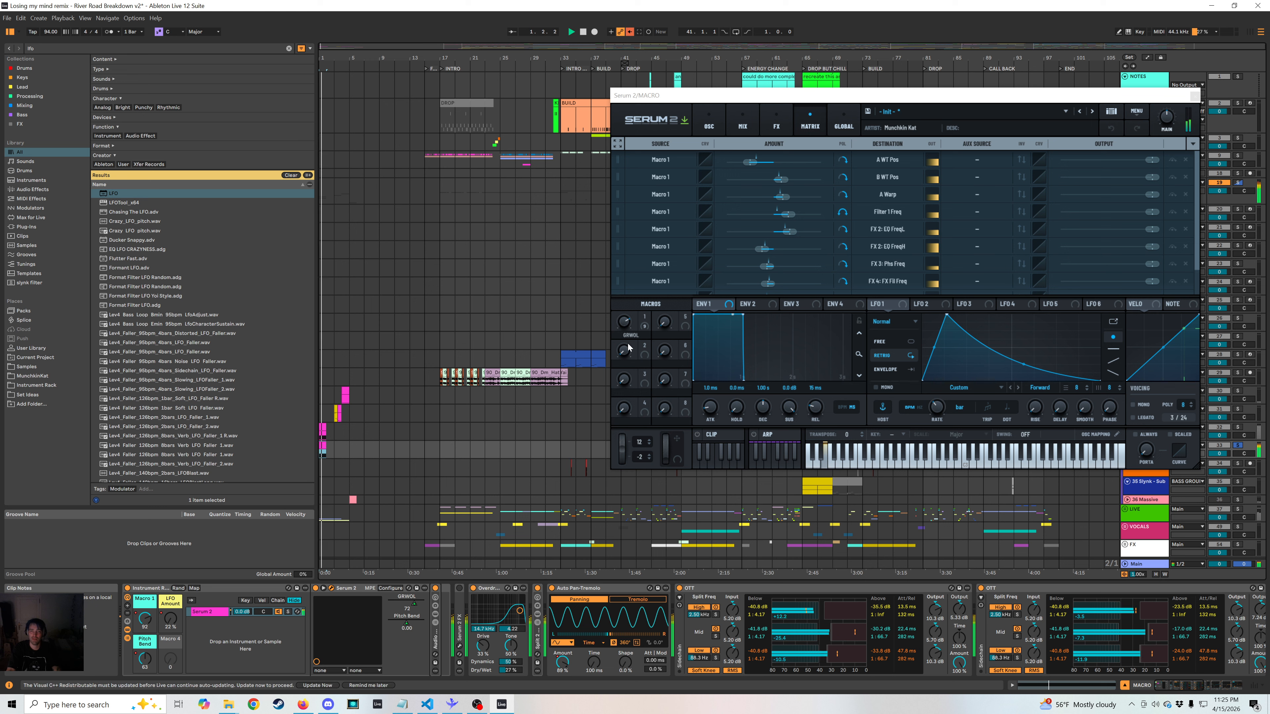
pyautogui.moveTo(623, 327)
pyautogui.mouseDown()
pyautogui.moveTo(627, 432)
pyautogui.moveTo(626, 326)
pyautogui.mouseUp()
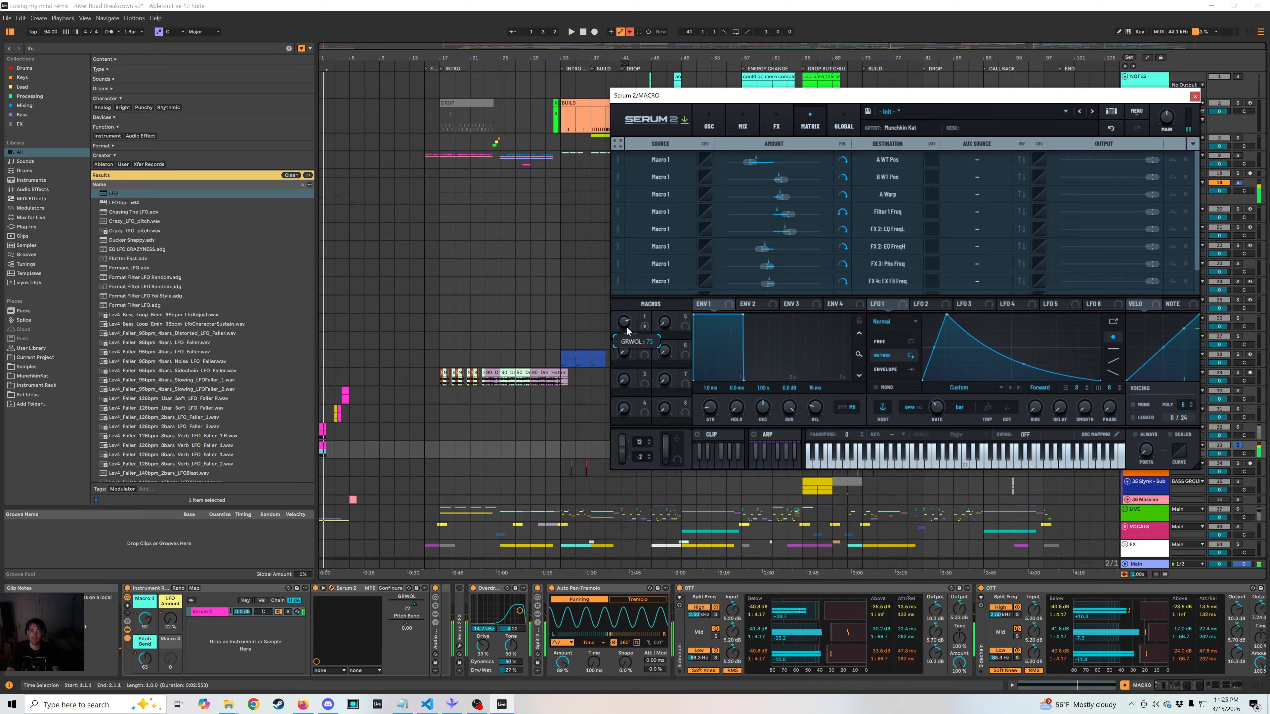
pyautogui.click(1239, 430)
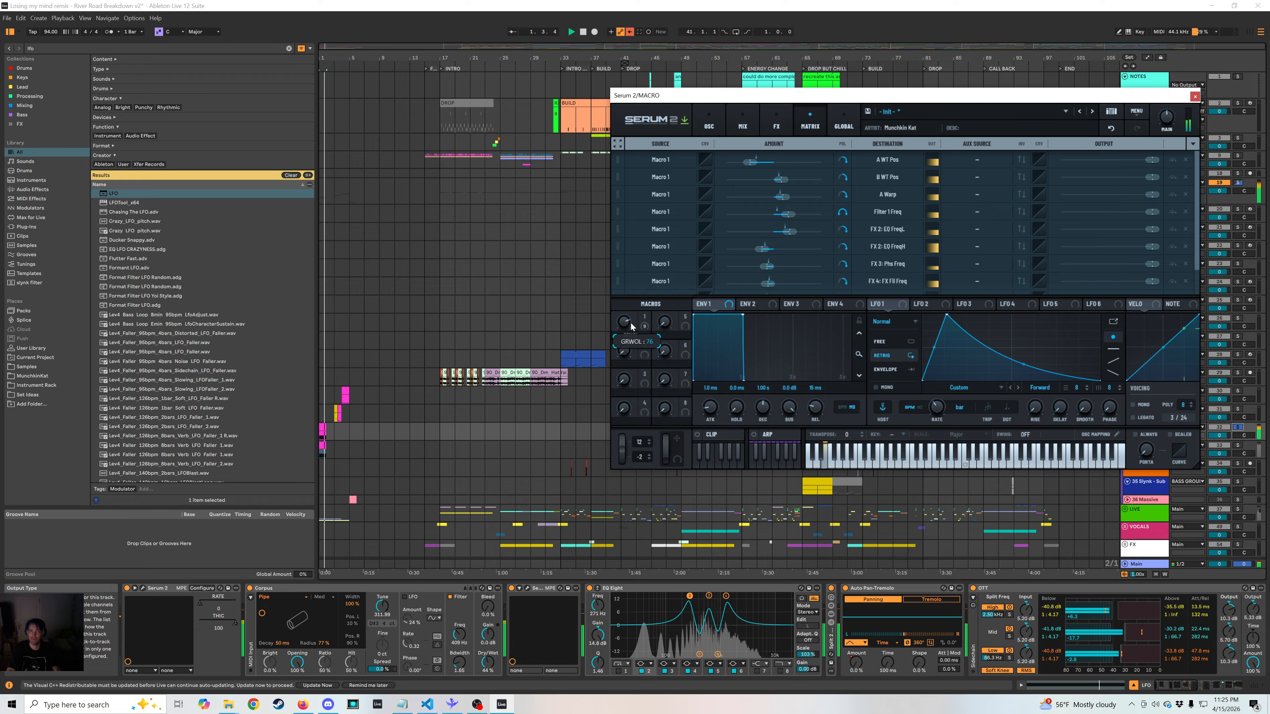
pyautogui.moveTo(632, 326); pyautogui.dragTo(625, 394)
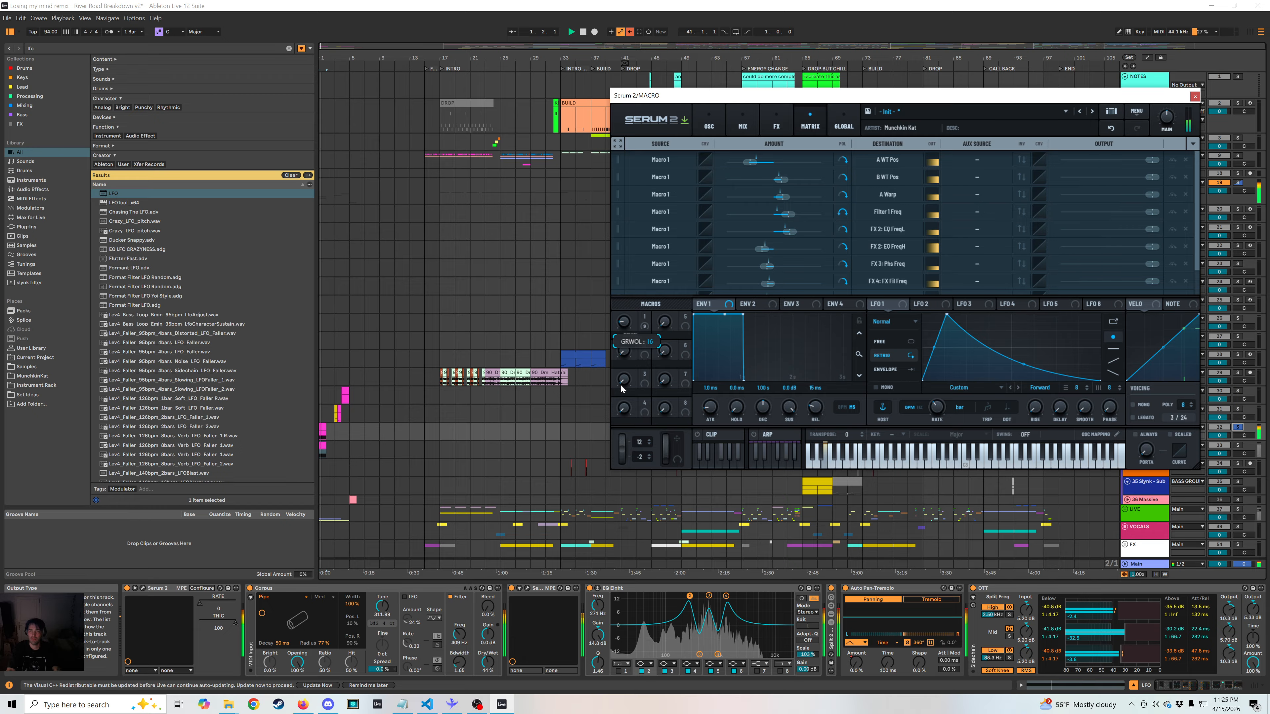
pyautogui.click(1237, 448)
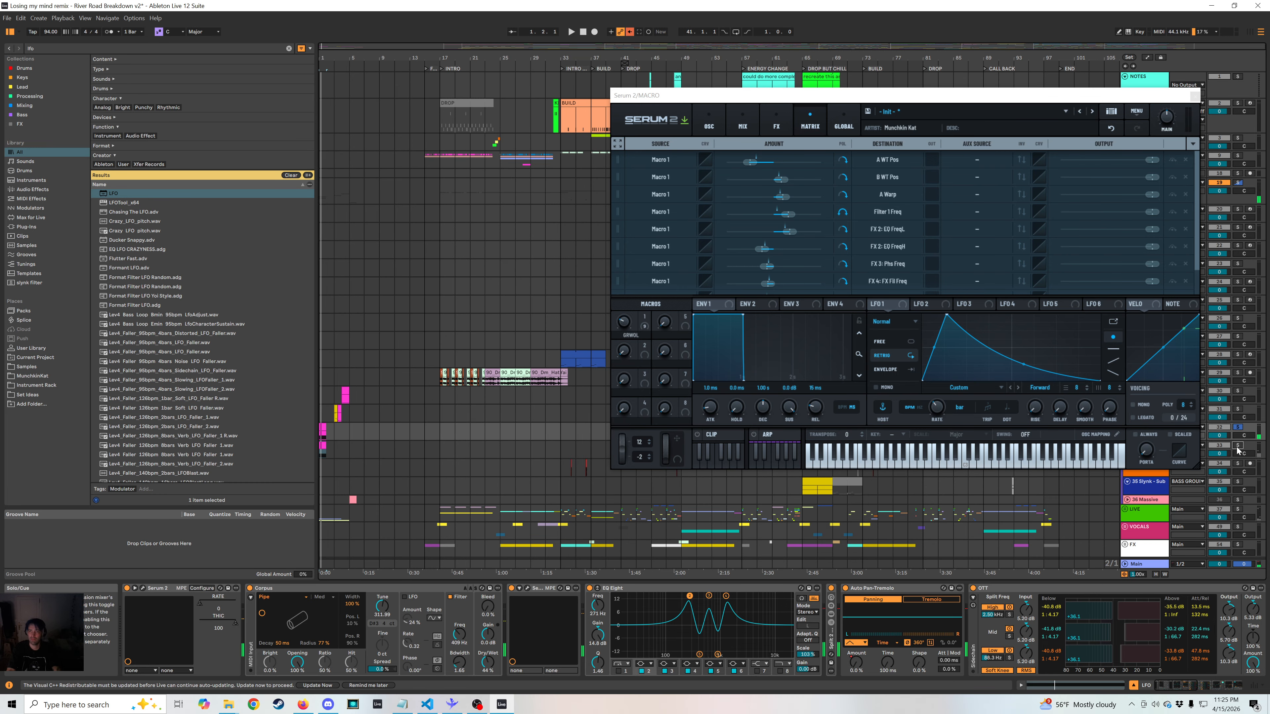
pyautogui.click(1238, 446)
pyautogui.press('space')
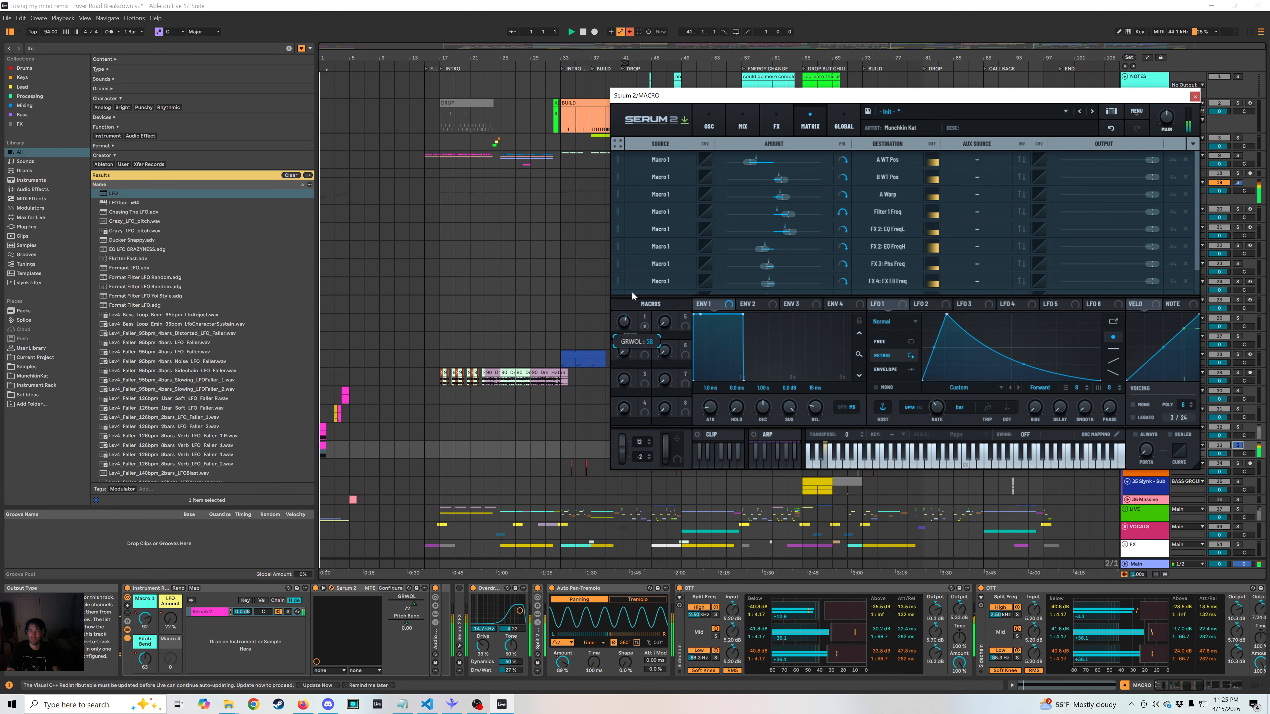
pyautogui.click(1058, 462)
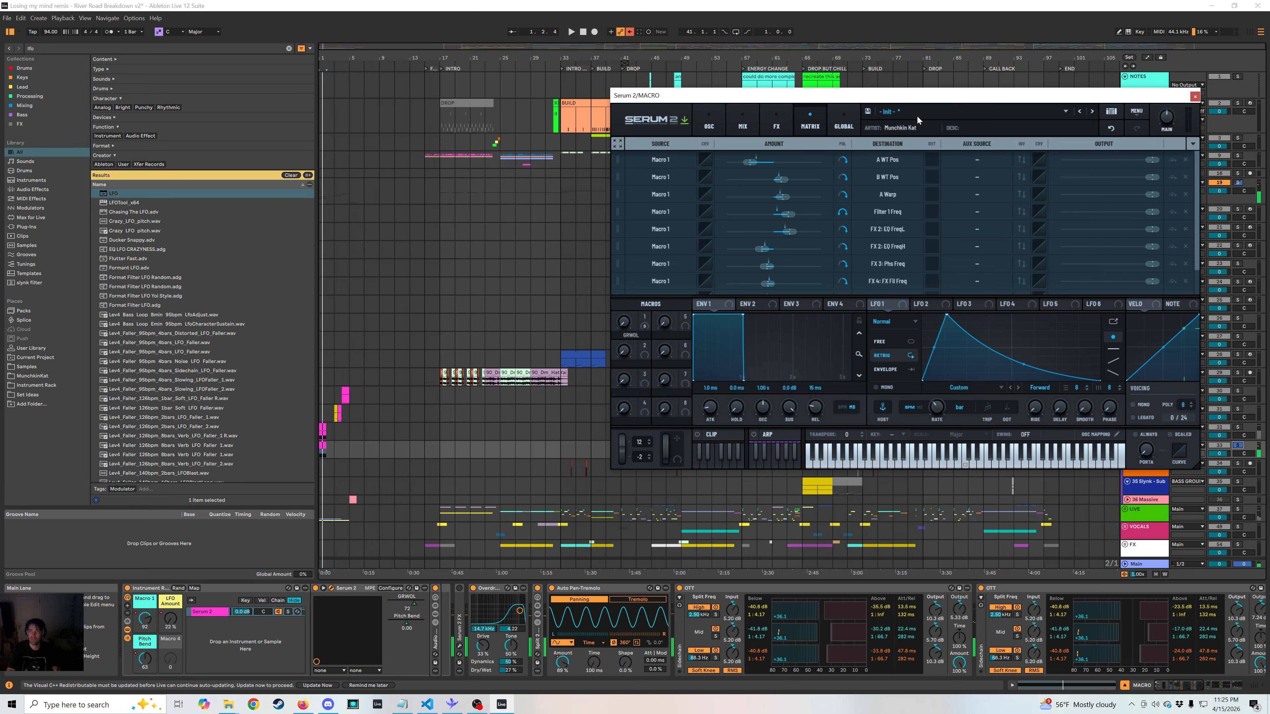
# Reposition the MACRO track's Serum 2 window, show its oscillators and examine the GRWOL macro's effect on them during playback.
pyautogui.moveTo(925, 98); pyautogui.dragTo(691, 53)
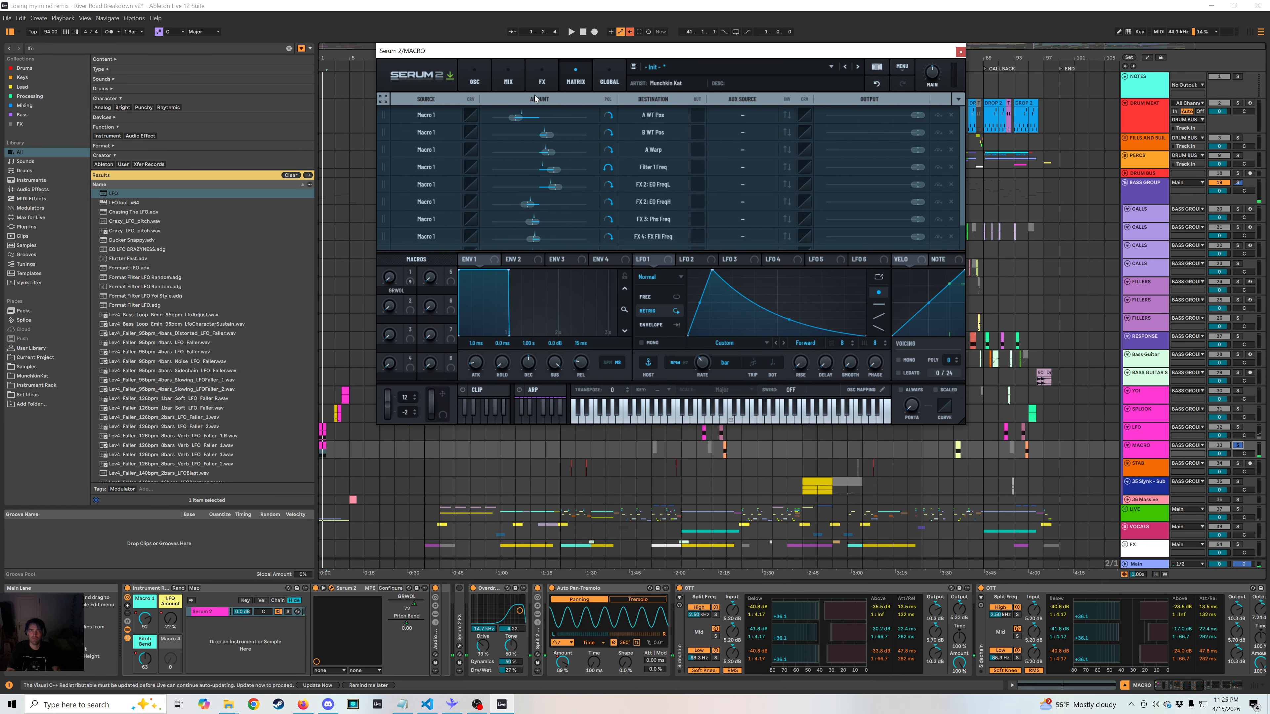
pyautogui.click(474, 81)
pyautogui.press('space')
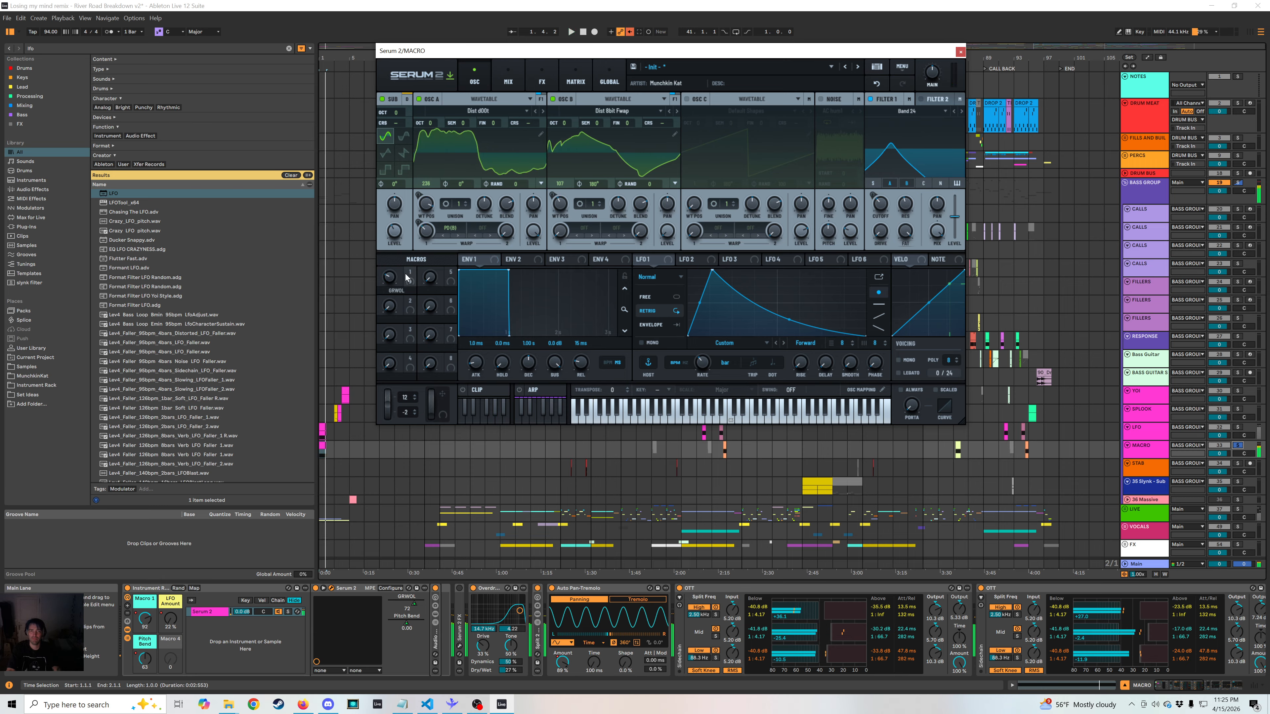
pyautogui.moveTo(408, 277); pyautogui.dragTo(378, 347)
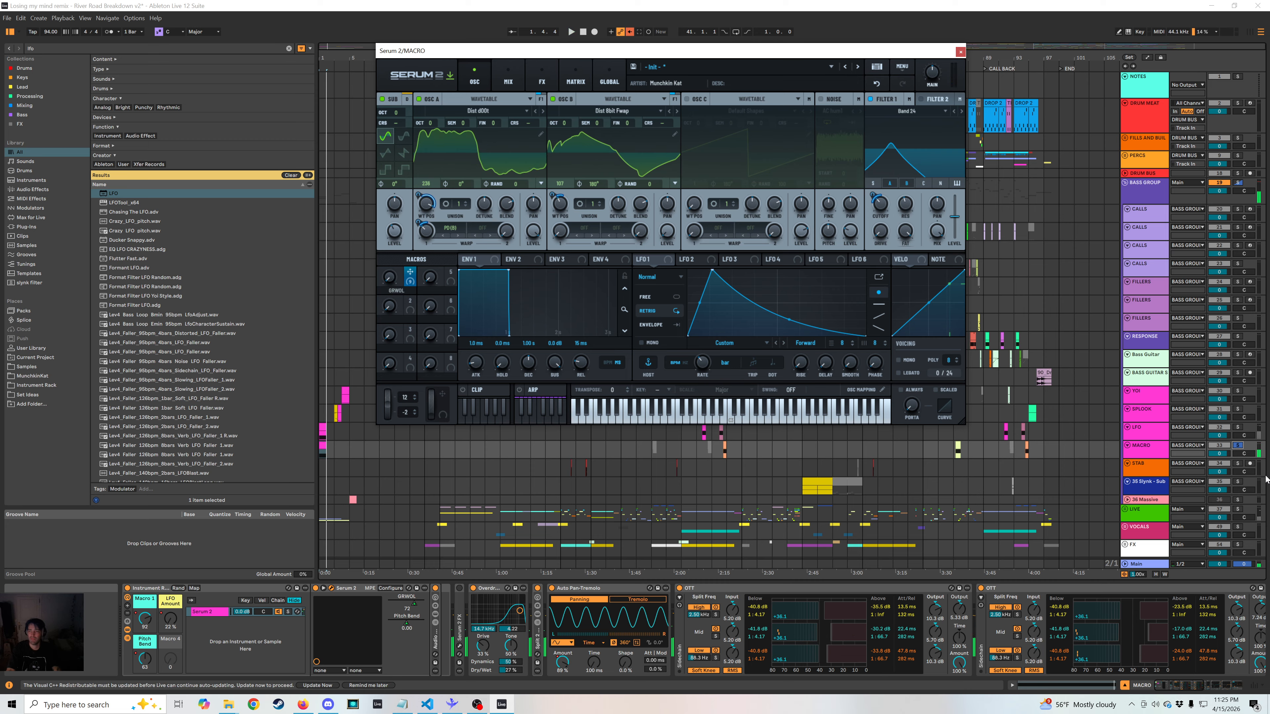
# Play the MACRO track's clips at bars 54 and 85, and show the arrangement's automation with the Serum 2 window moved clear.
pyautogui.click(728, 444)
pyautogui.press('space')
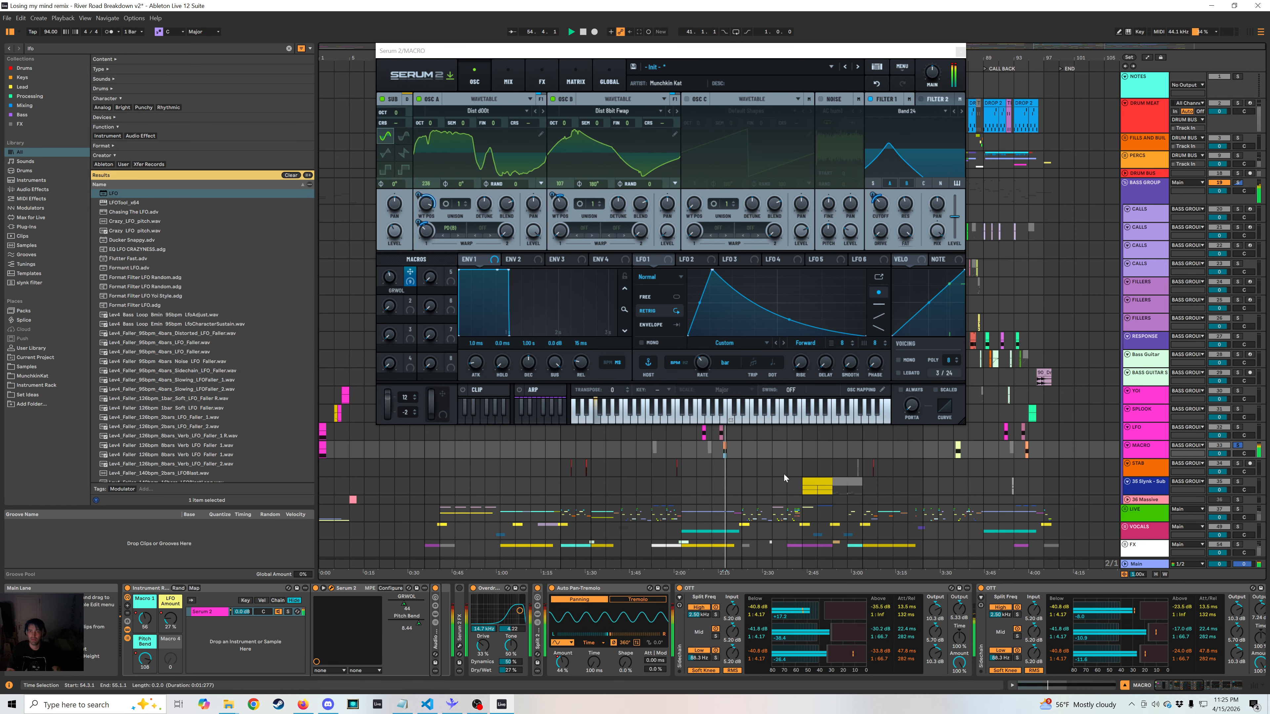
pyautogui.click(955, 448)
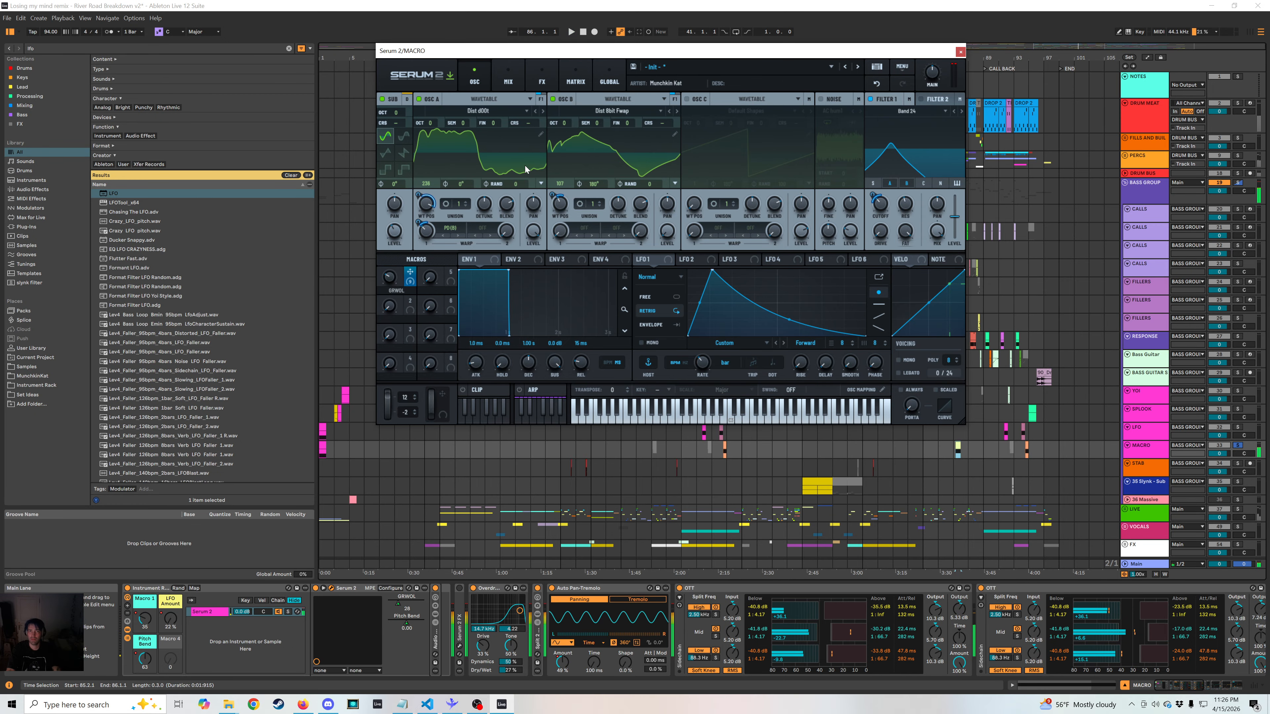
pyautogui.click(1146, 57)
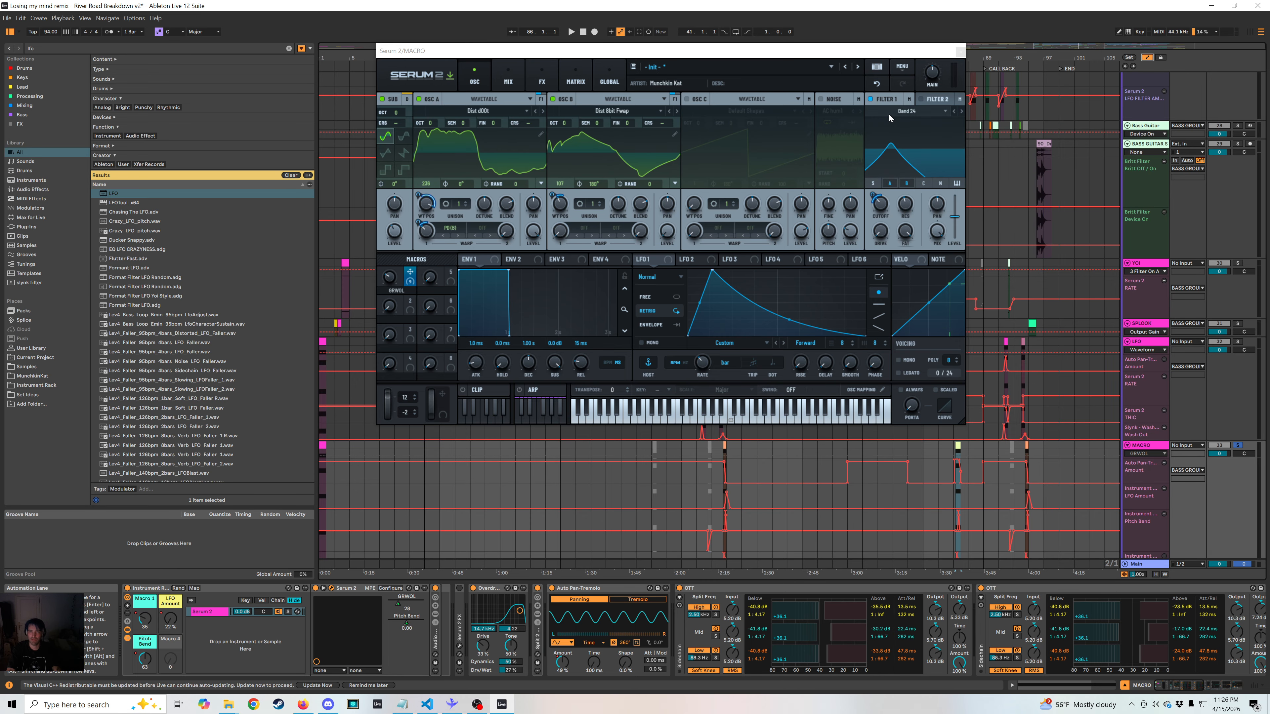
pyautogui.moveTo(797, 56); pyautogui.dragTo(813, 26)
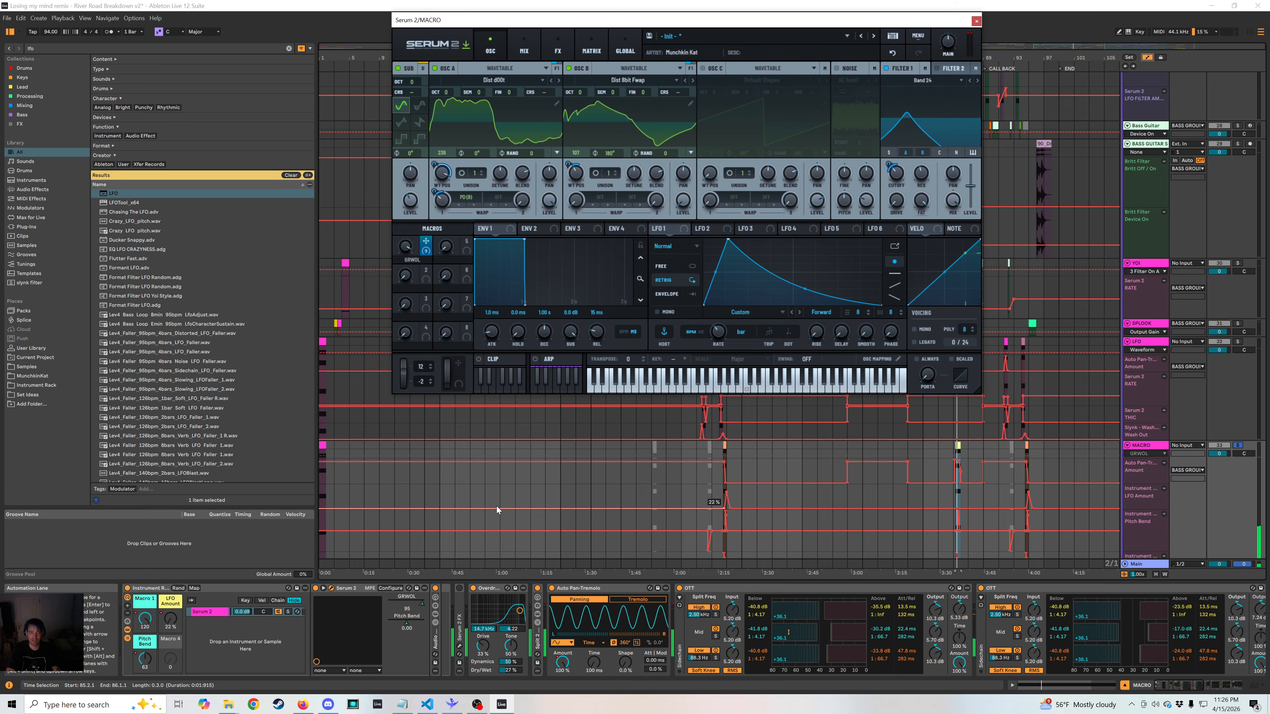
# Try the MACRO track's Auto Pan amount automation at 0% over the opening clip during playback, and undo the change.
pyautogui.click(325, 462)
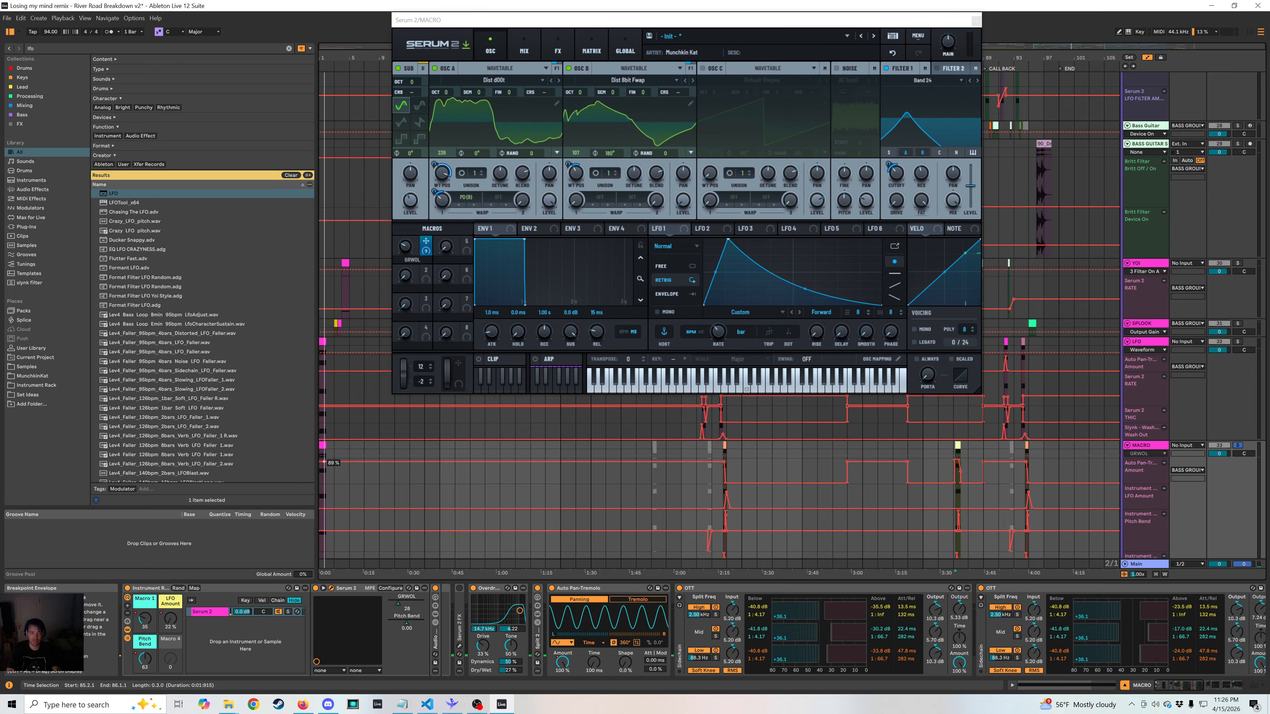
pyautogui.moveTo(324, 466); pyautogui.dragTo(323, 483)
pyautogui.press('space')
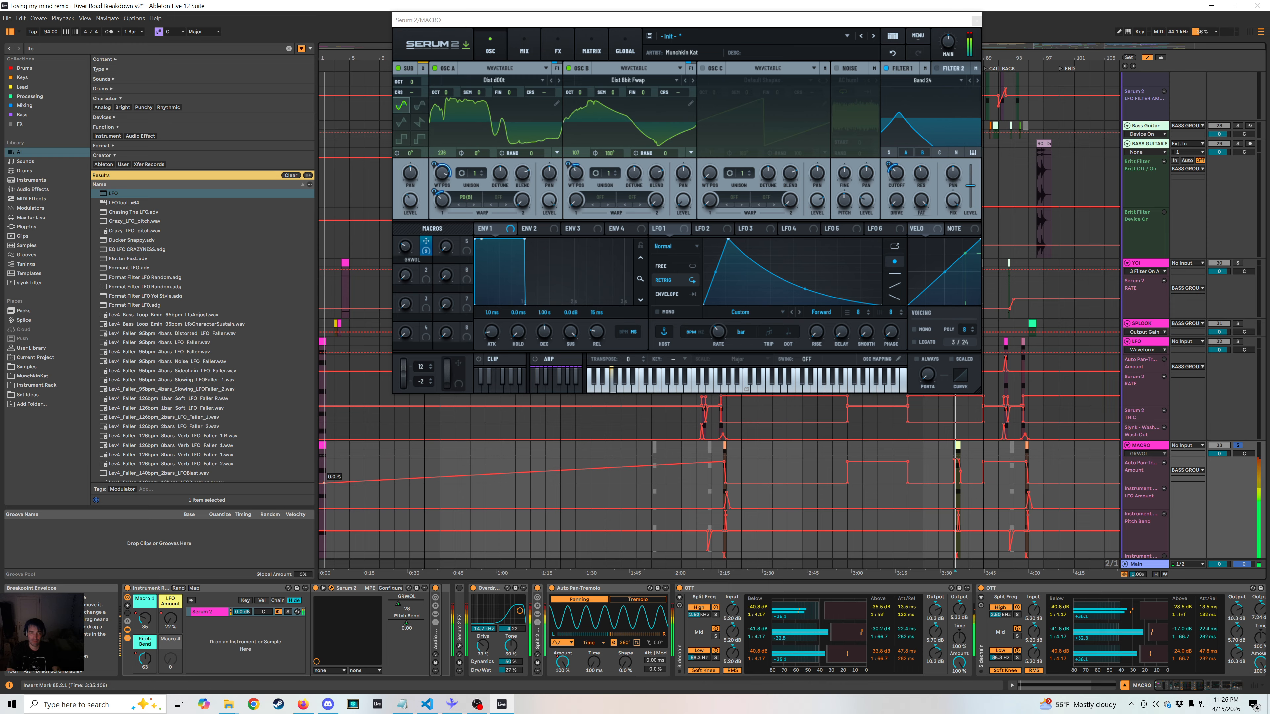
pyautogui.click(324, 444)
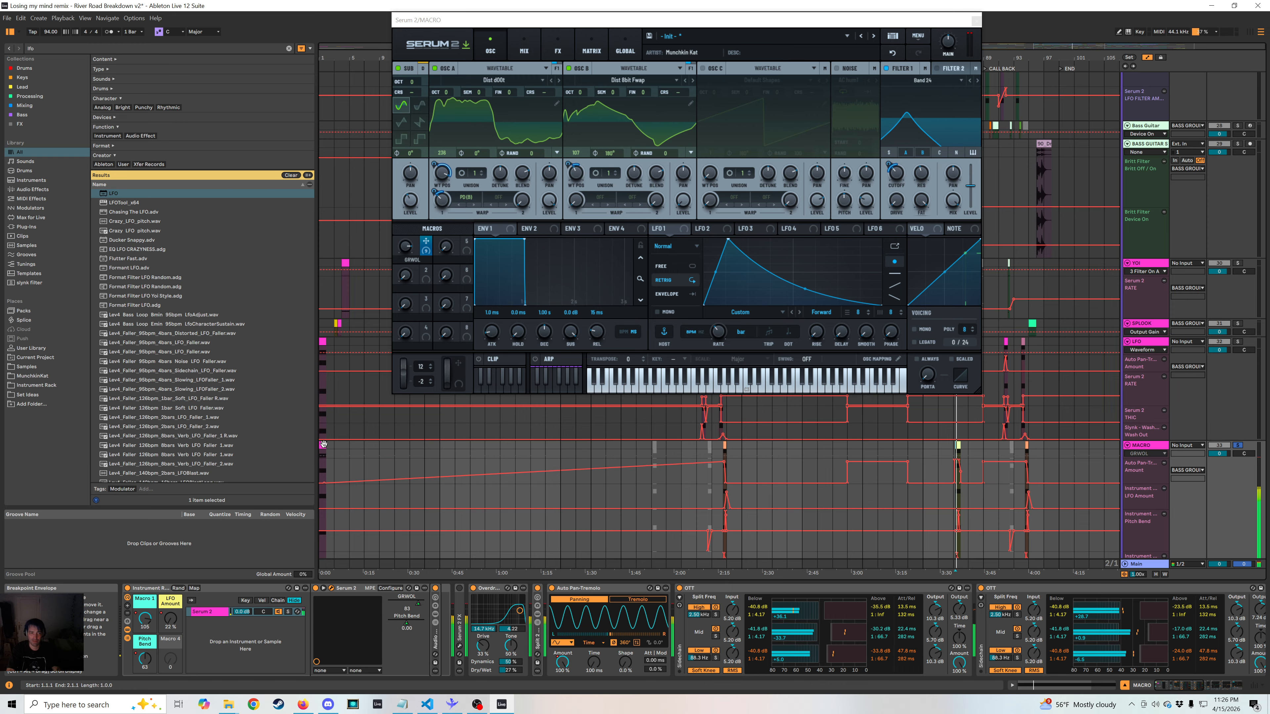
pyautogui.click(326, 486)
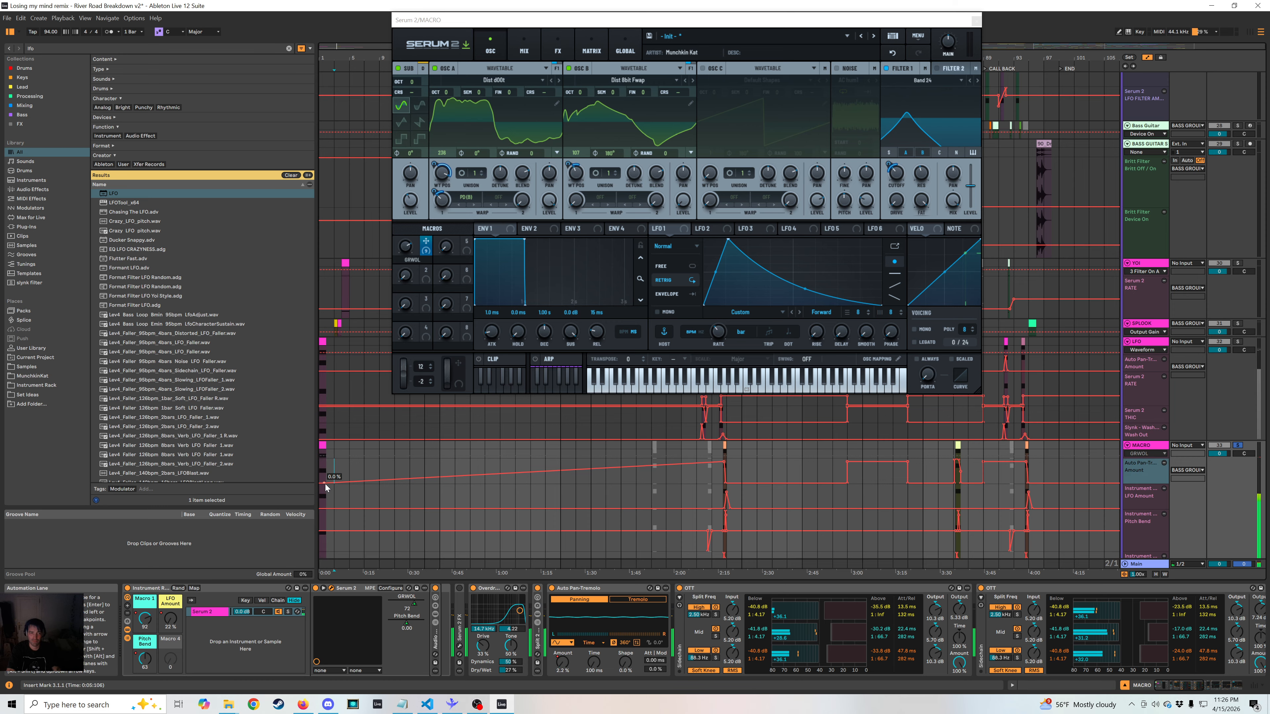
pyautogui.hotkey('ctrl', 'z')
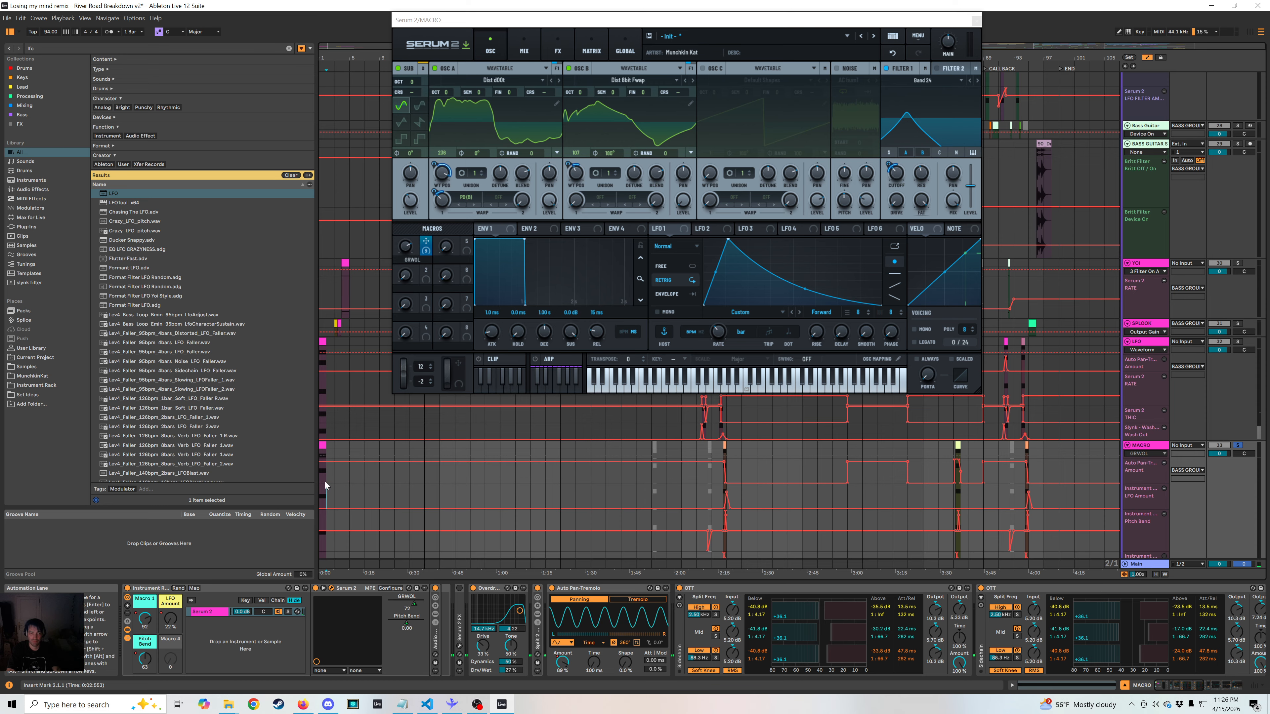
# Adjust the start of the MACRO track's Auto Pan amount automation and play its clip at bar 85 to inspect the lanes.
pyautogui.moveTo(323, 464); pyautogui.dragTo(349, 464)
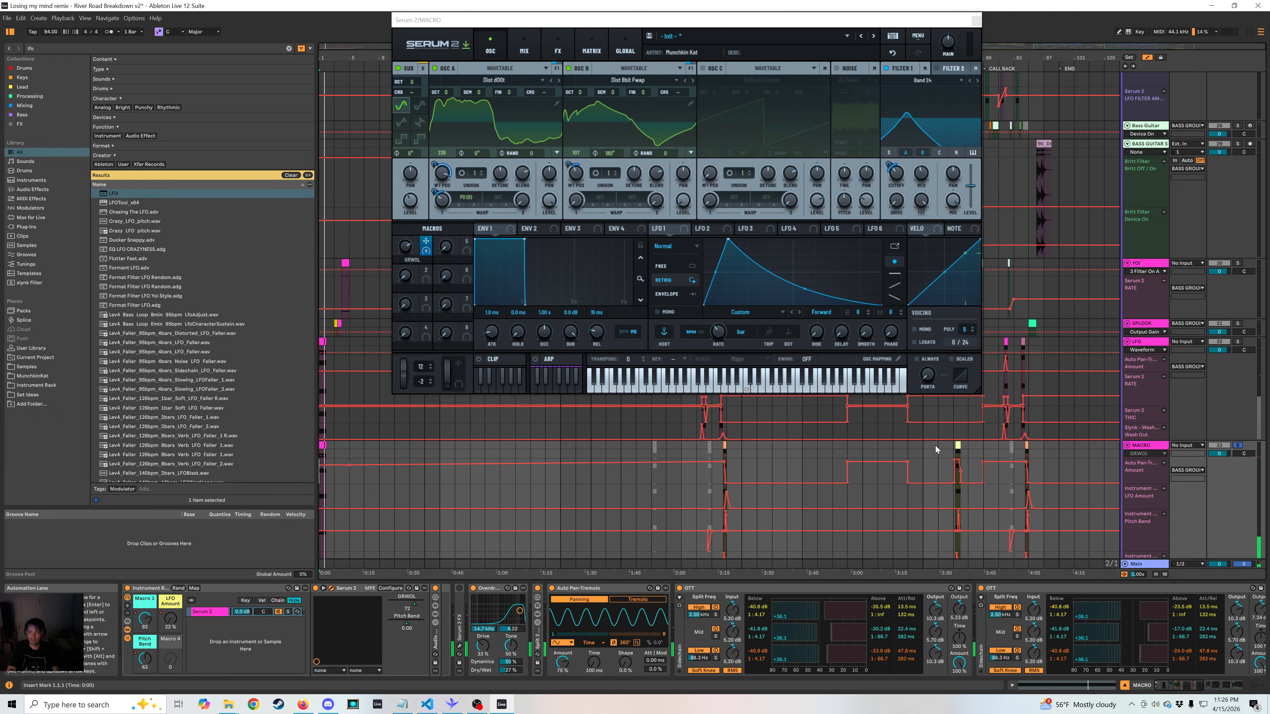
pyautogui.click(956, 447)
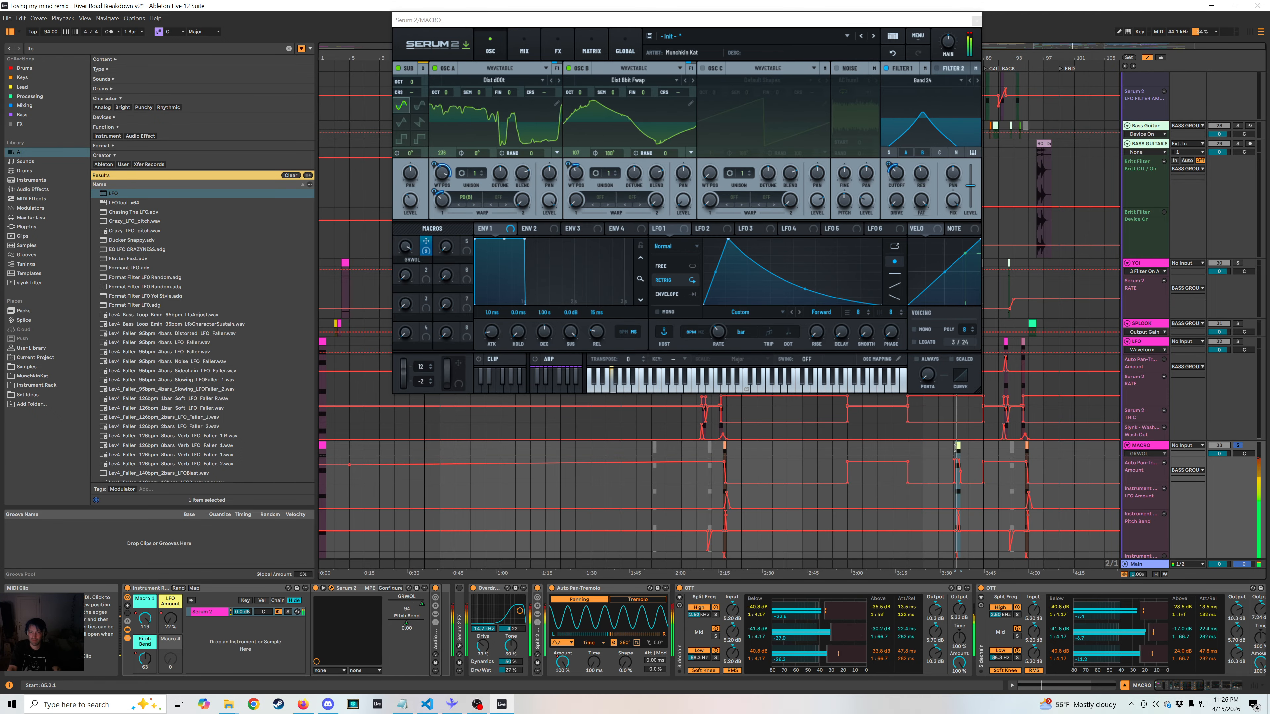
pyautogui.scroll(-1, 959, 506)
pyautogui.scroll(-1, 959, 505)
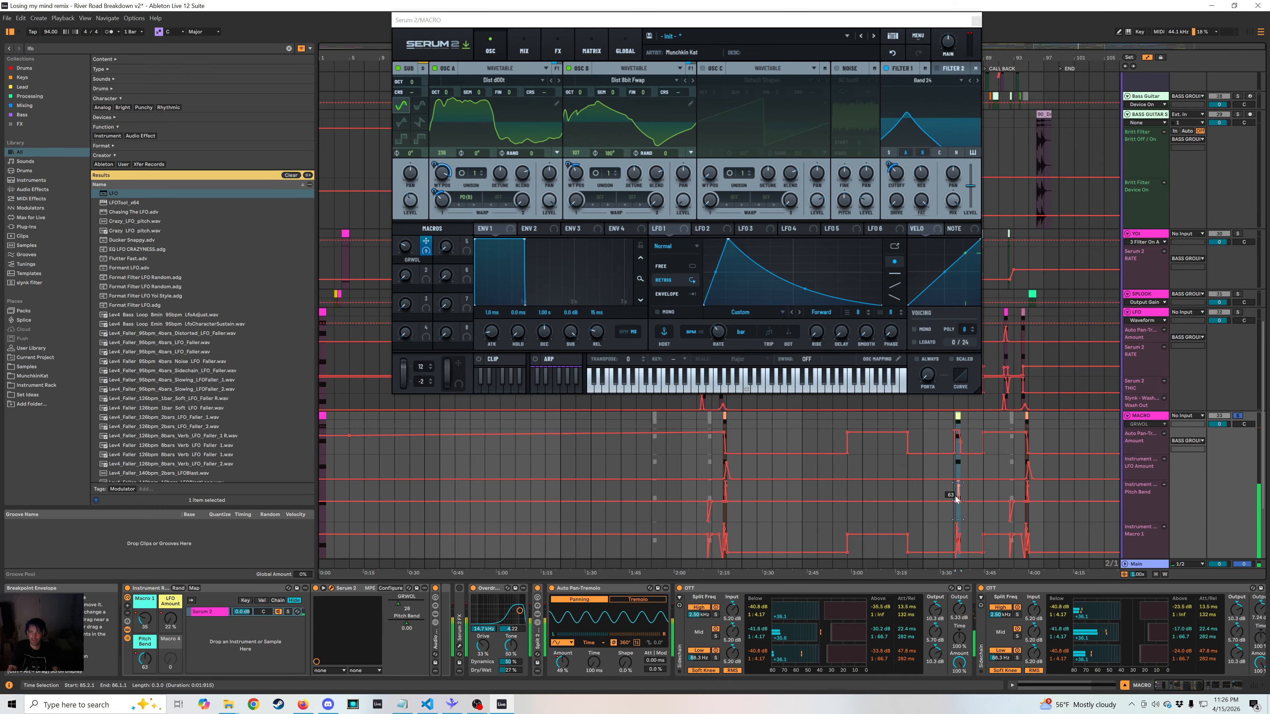
pyautogui.scroll(-2, 1100, 495)
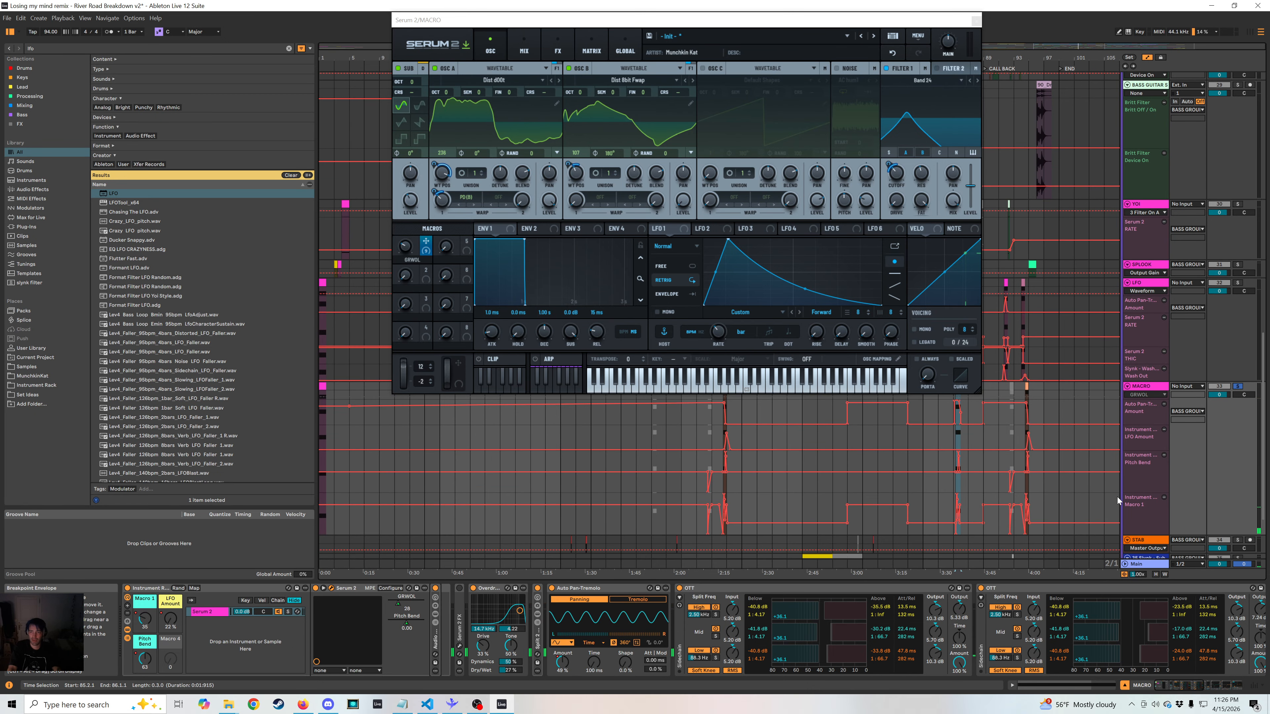
# Try a lower Macro 1 automation value at the start of the MACRO track during playback, and raise it back up.
pyautogui.click(1156, 509)
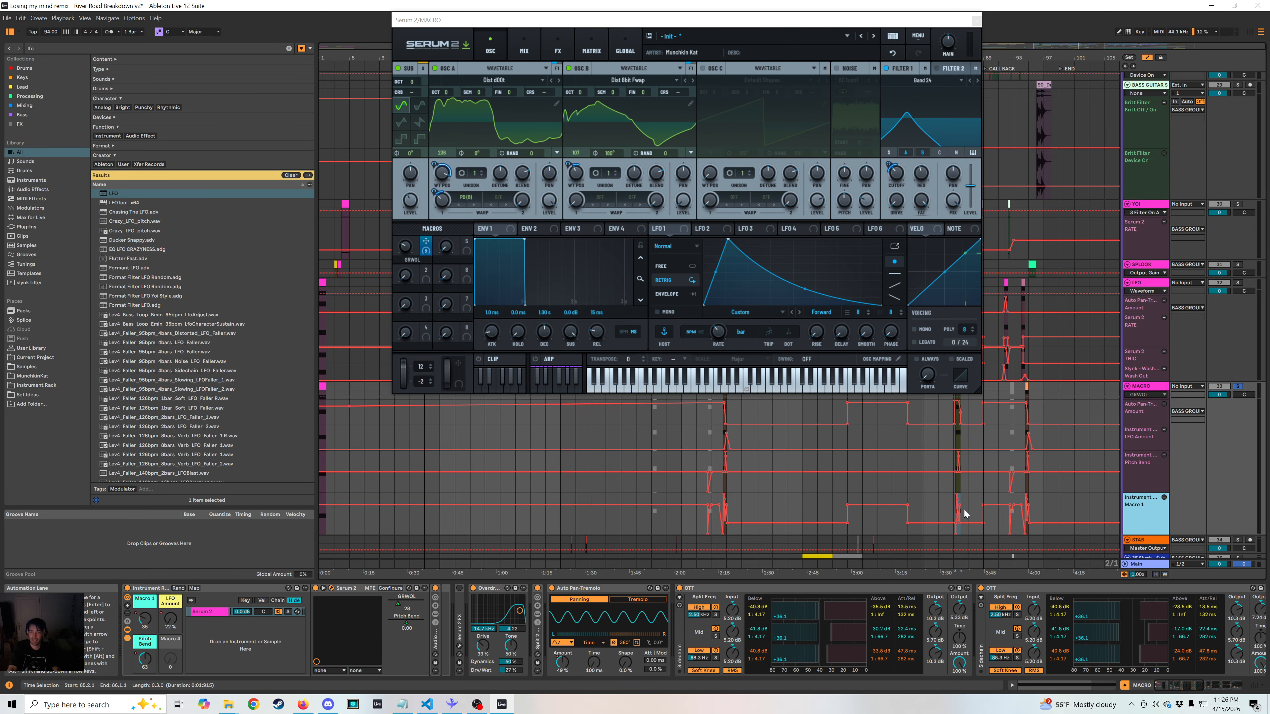
pyautogui.moveTo(335, 508); pyautogui.dragTo(334, 520)
pyautogui.press('space')
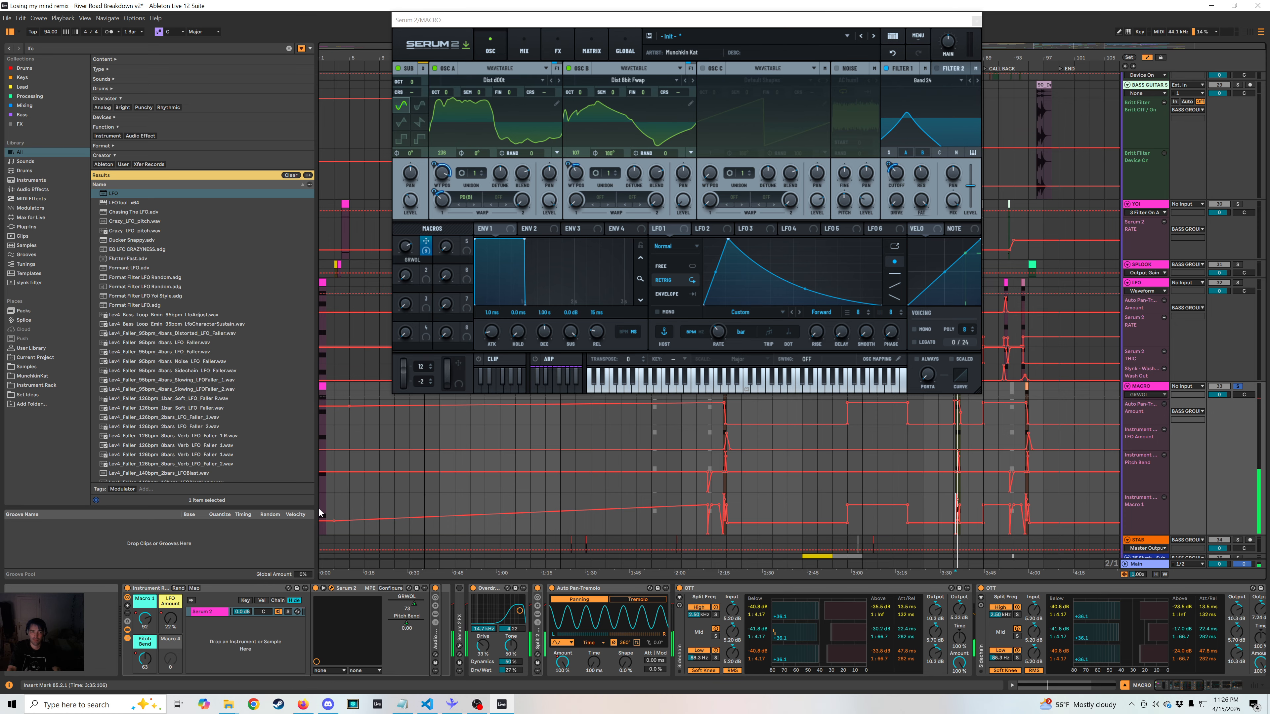
pyautogui.moveTo(334, 520)
pyautogui.mouseDown()
pyautogui.moveTo(334, 532)
pyautogui.moveTo(349, 494)
pyautogui.moveTo(334, 522)
pyautogui.moveTo(334, 502)
pyautogui.mouseUp()
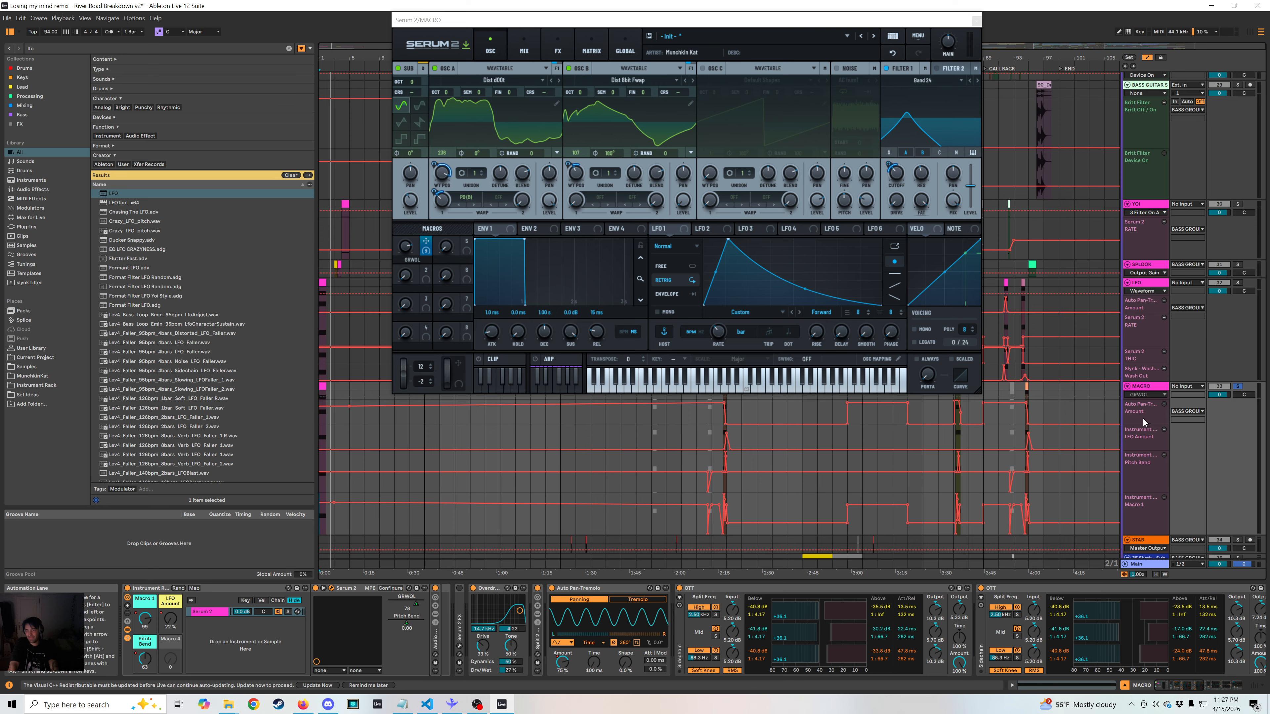
pyautogui.press('space')
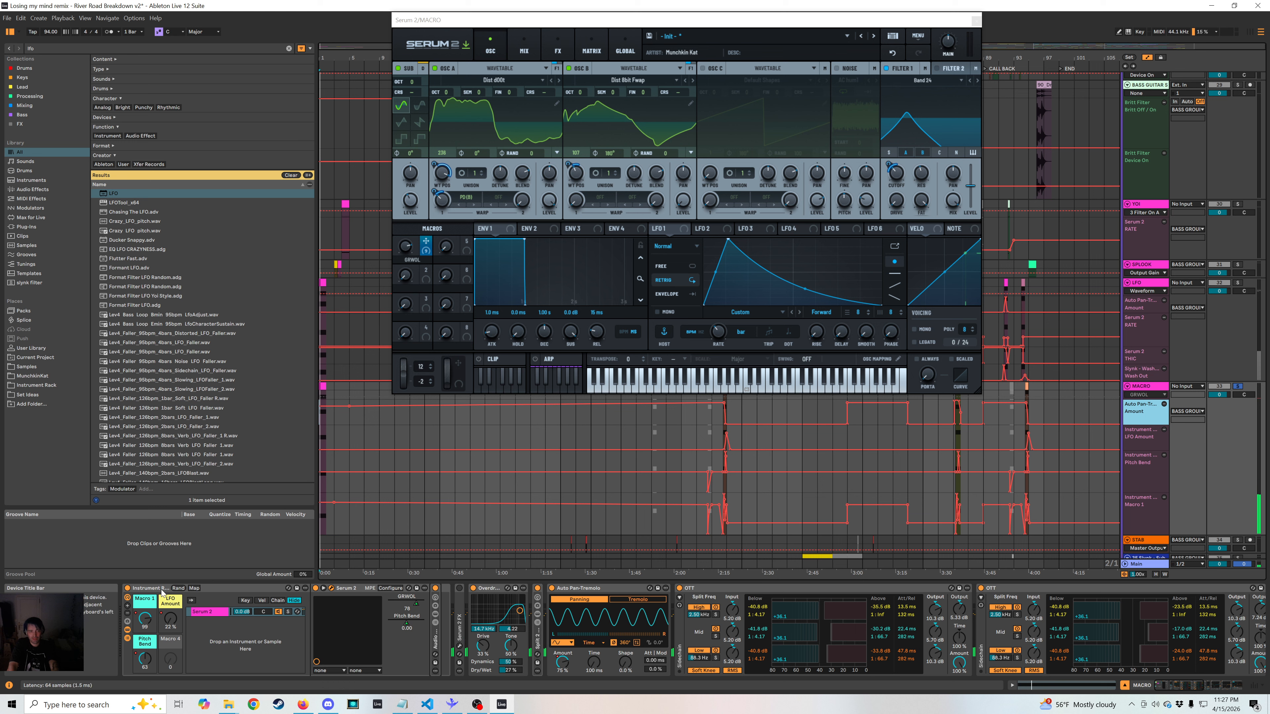
# Close the MACRO track's Serum 2 window and tidy the arrangement by hiding the automation and folding the BASS GROUP.
pyautogui.click(154, 620)
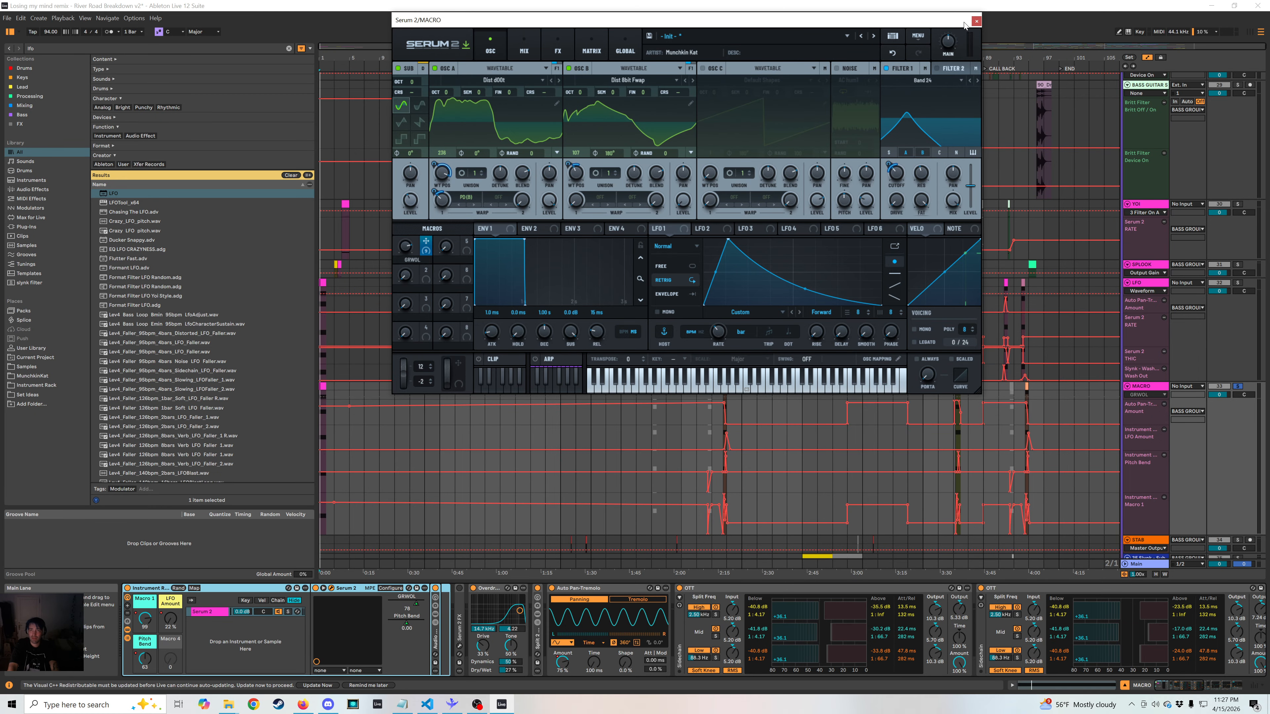
pyautogui.click(976, 22)
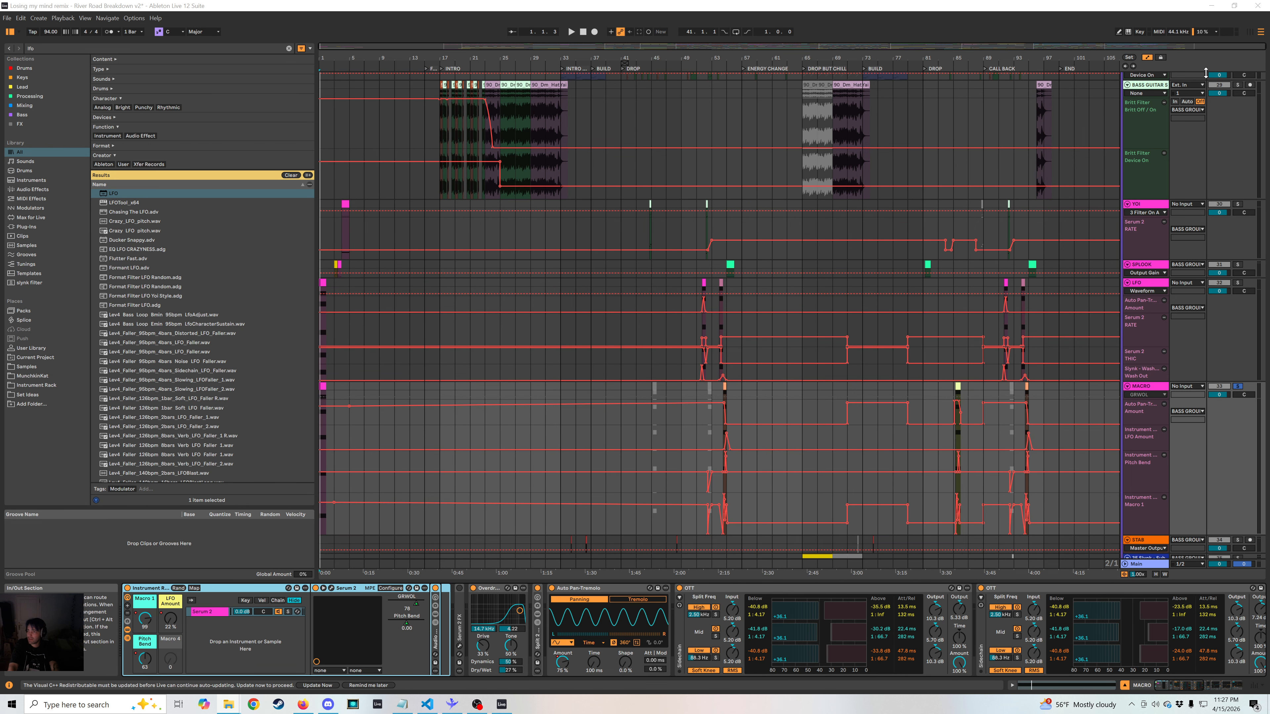
pyautogui.click(1150, 58)
pyautogui.click(1125, 123)
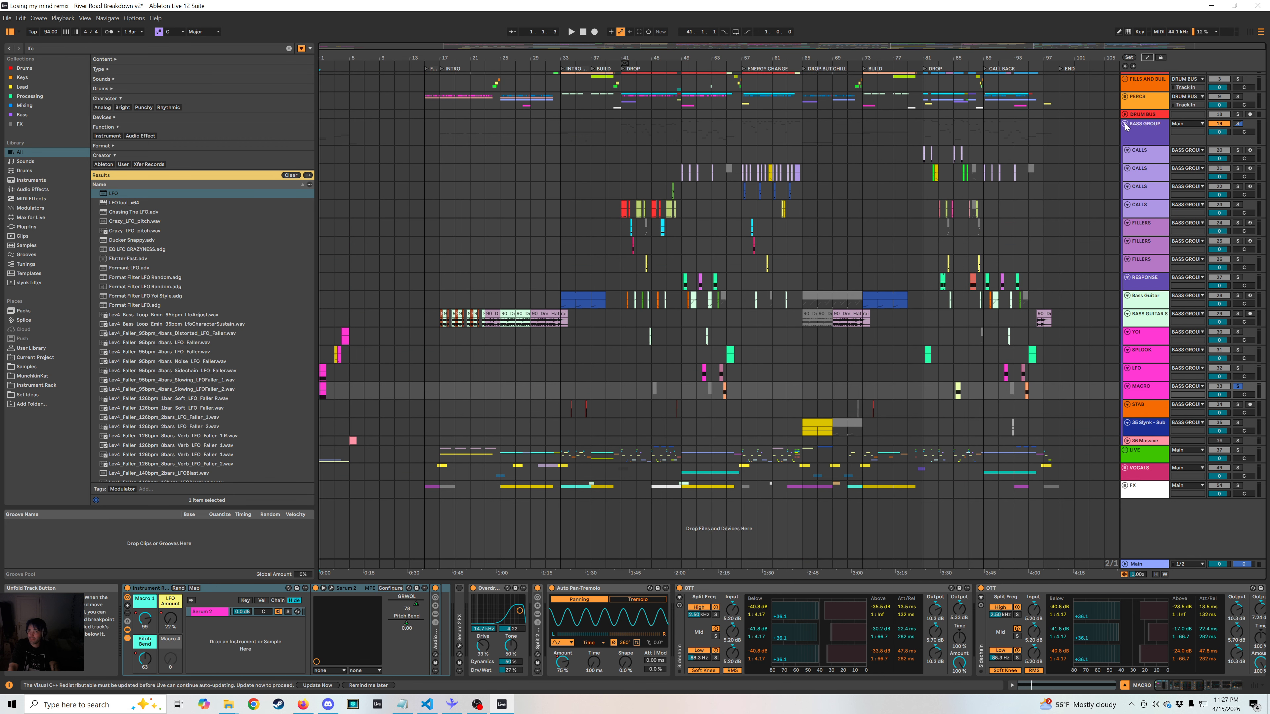
# Unsolo the bass tracks and play the full mix from bars 33, 41 and 57.
pyautogui.click(579, 204)
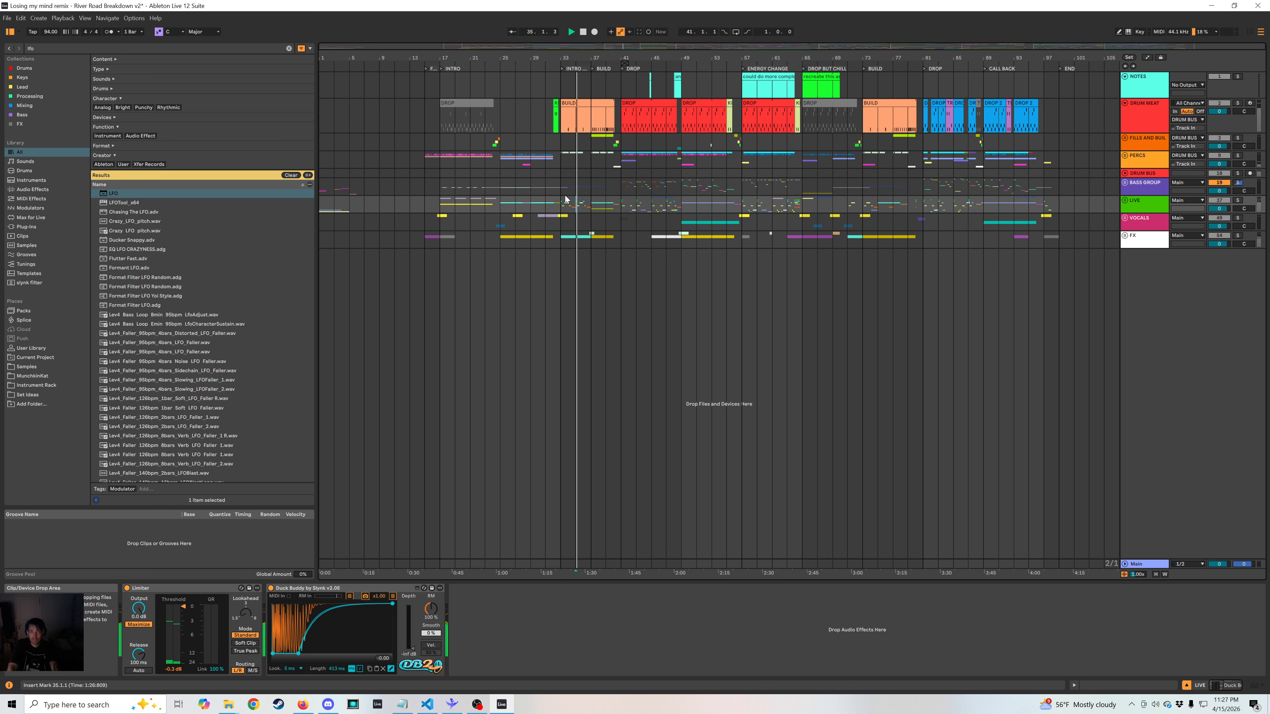
pyautogui.click(1230, 186)
pyautogui.press('space')
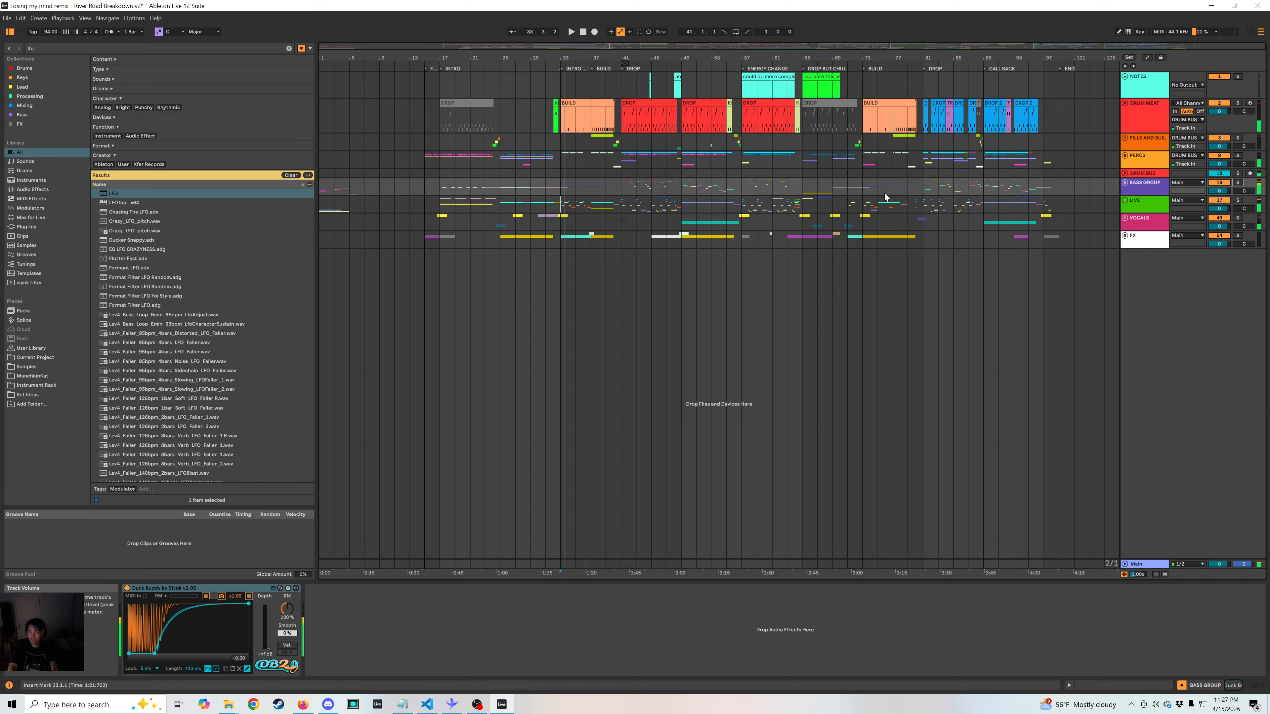
pyautogui.click(619, 188)
pyautogui.press('space')
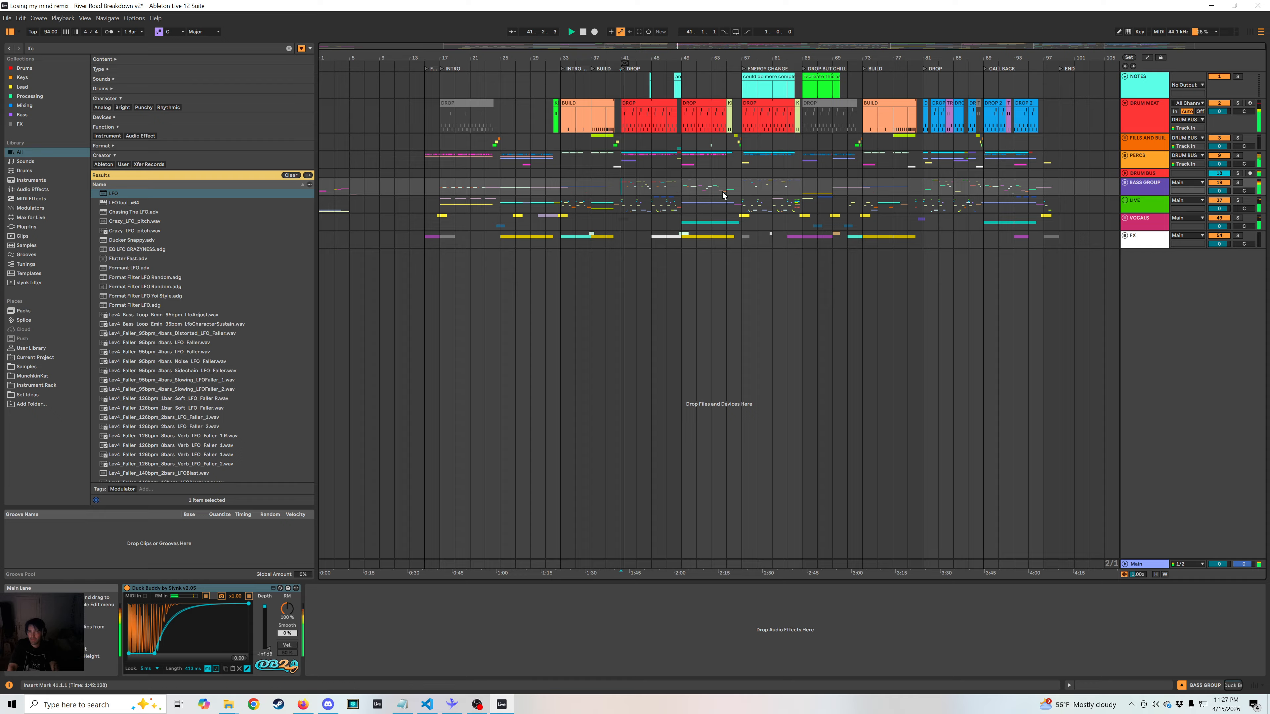
pyautogui.click(743, 186)
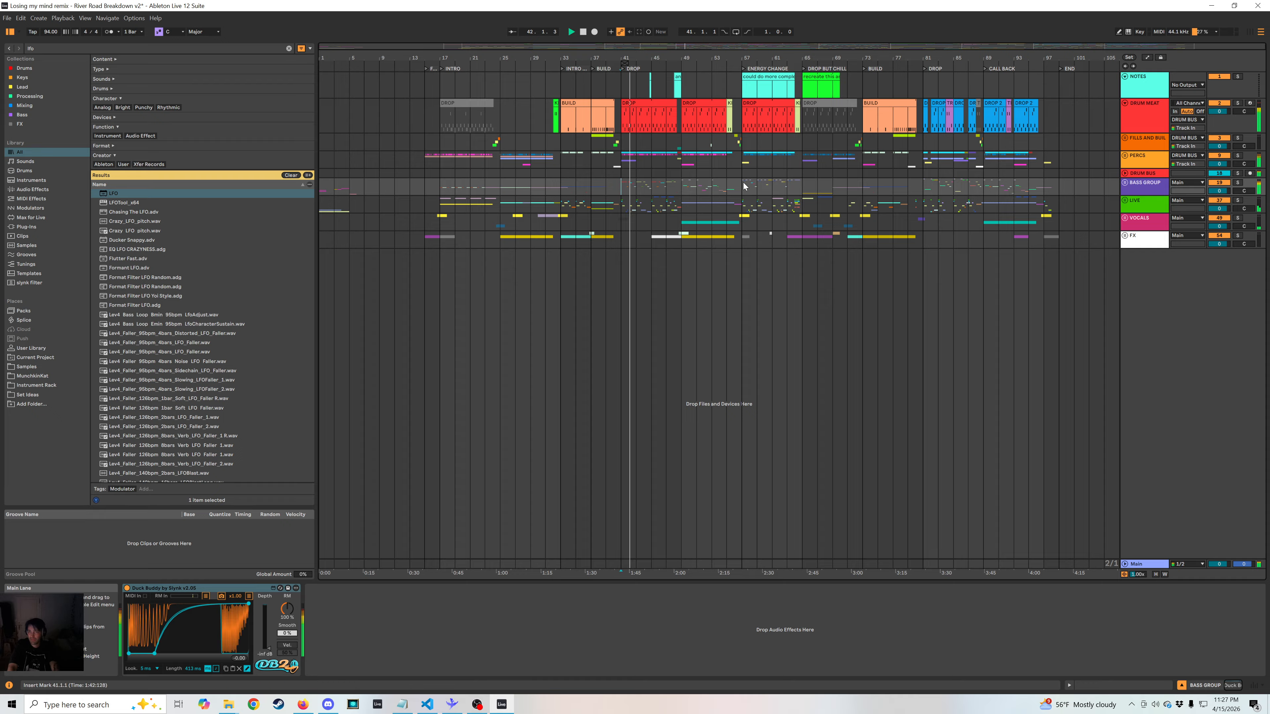
pyautogui.press('space')
pyautogui.press('space')
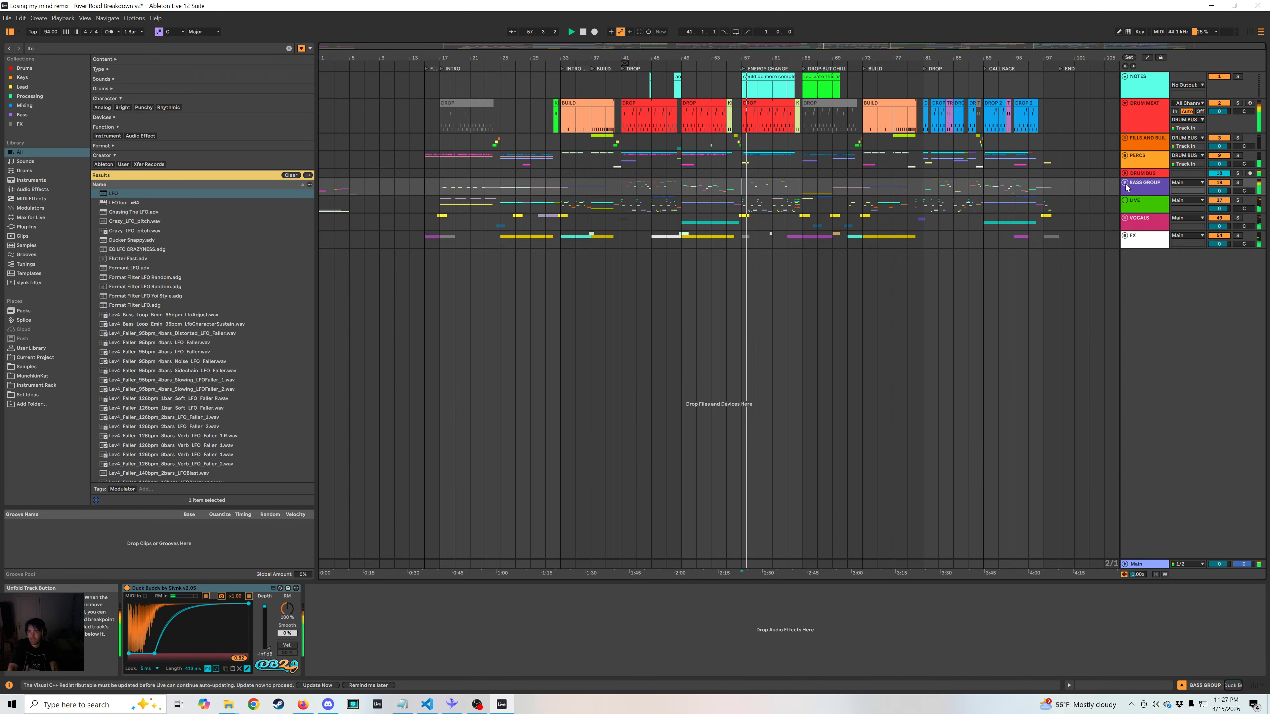
# Unfold the BASS GROUP and play the second drop from bar 81 with the CALLS track in view.
pyautogui.press('u')
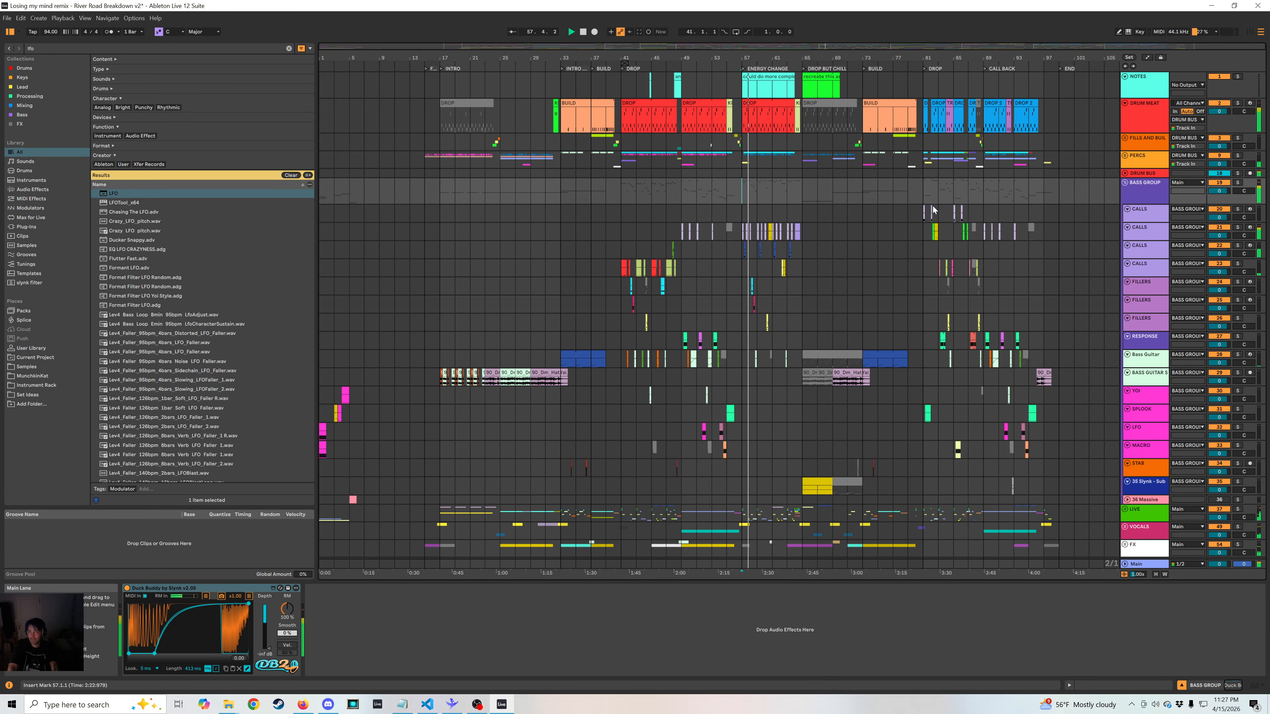
pyautogui.click(943, 238)
pyautogui.click(922, 233)
pyautogui.press('space')
pyautogui.press('space')
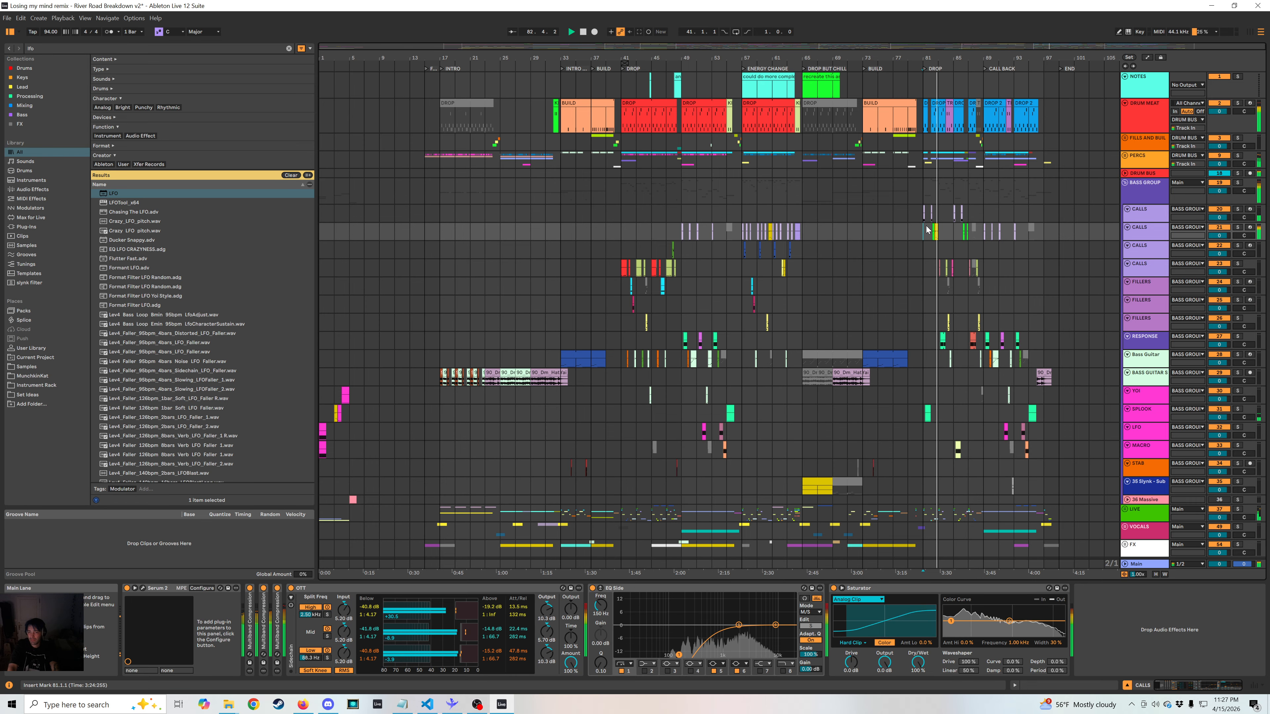
pyautogui.press('space')
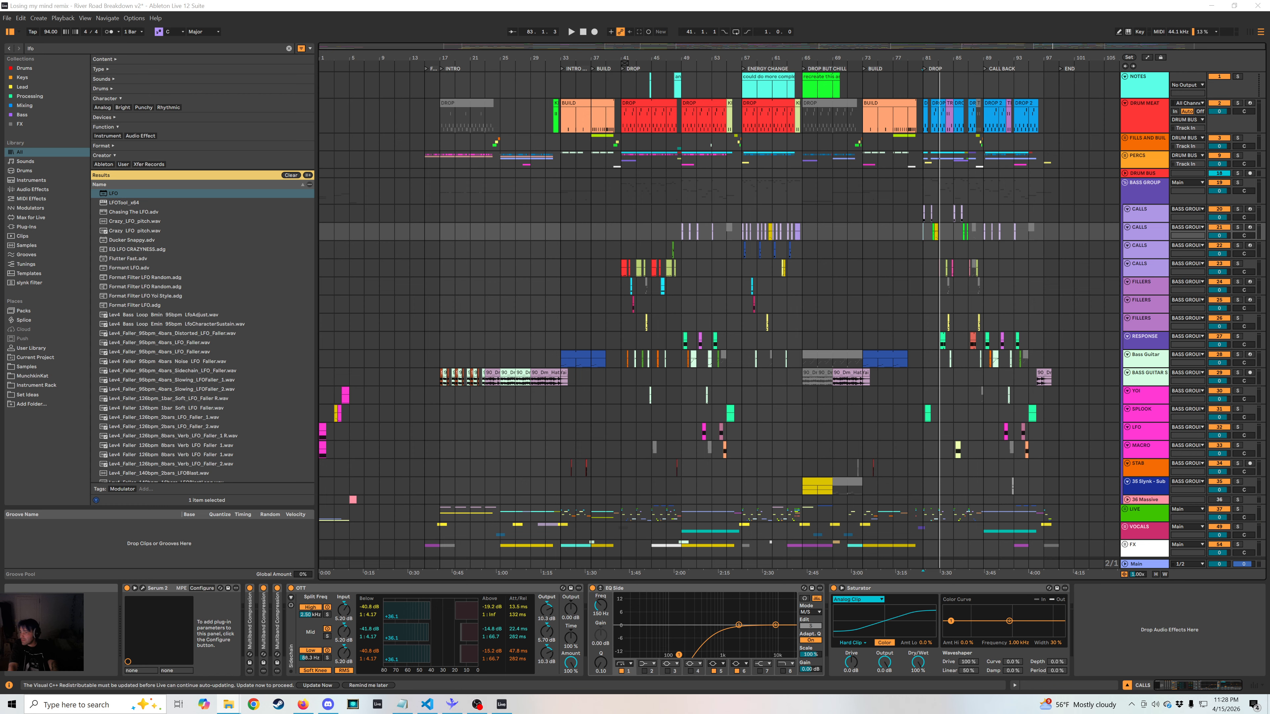
# Close the Live set without saving the changes.
pyautogui.click(1256, 6)
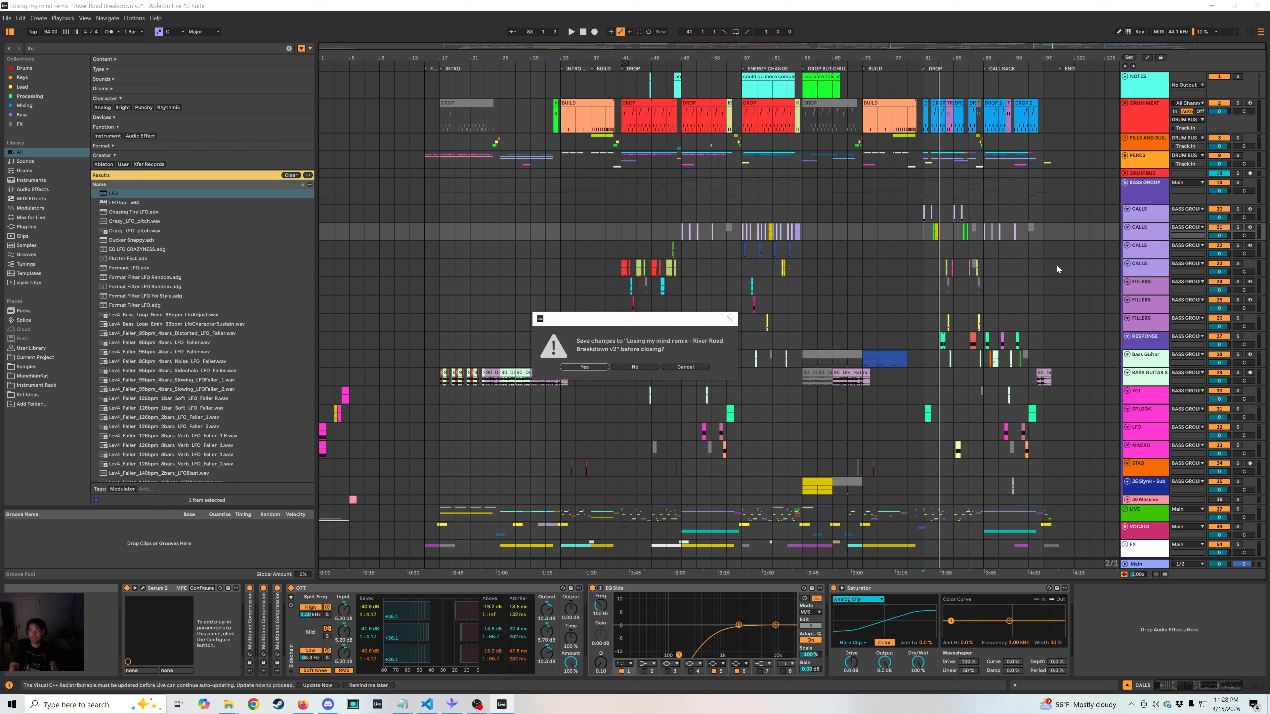
pyautogui.click(632, 366)
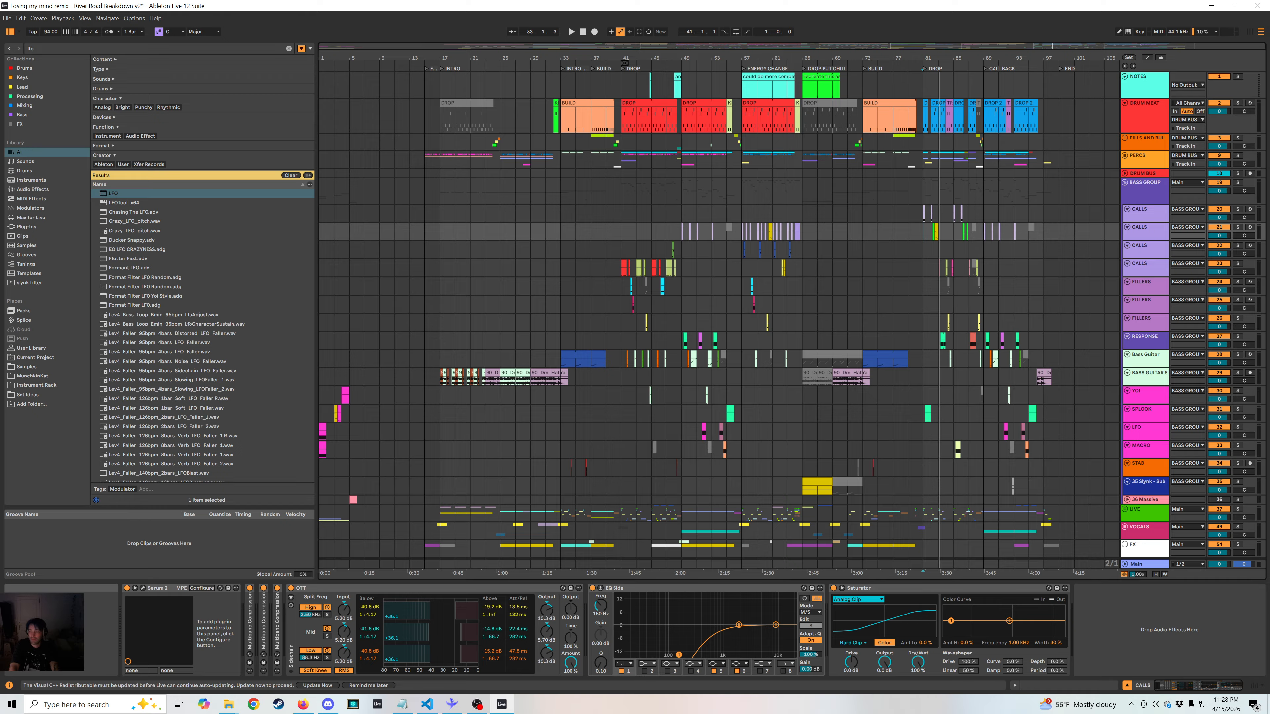